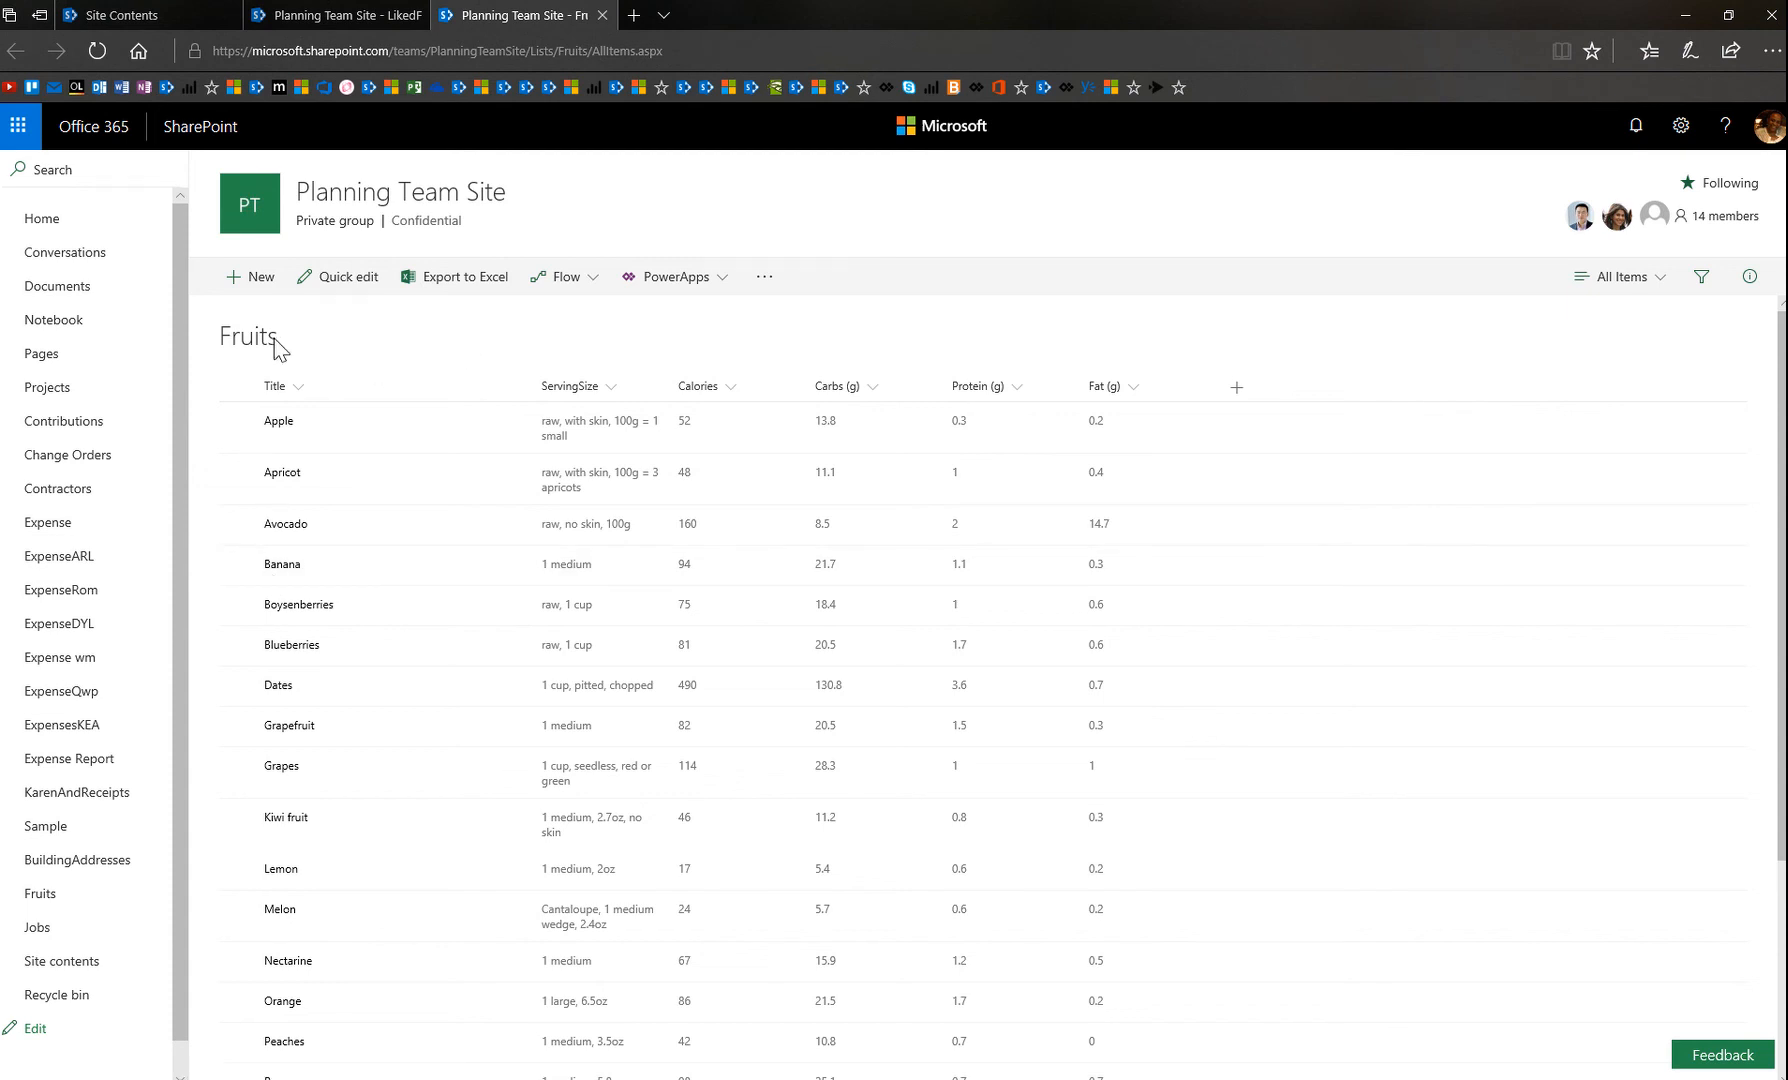
Look through the entries and nutrition columns of the Fruits list.
scroll(515, 770, down, 3)
scroll(463, 740, up, 3)
scroll(319, 975, down, 3)
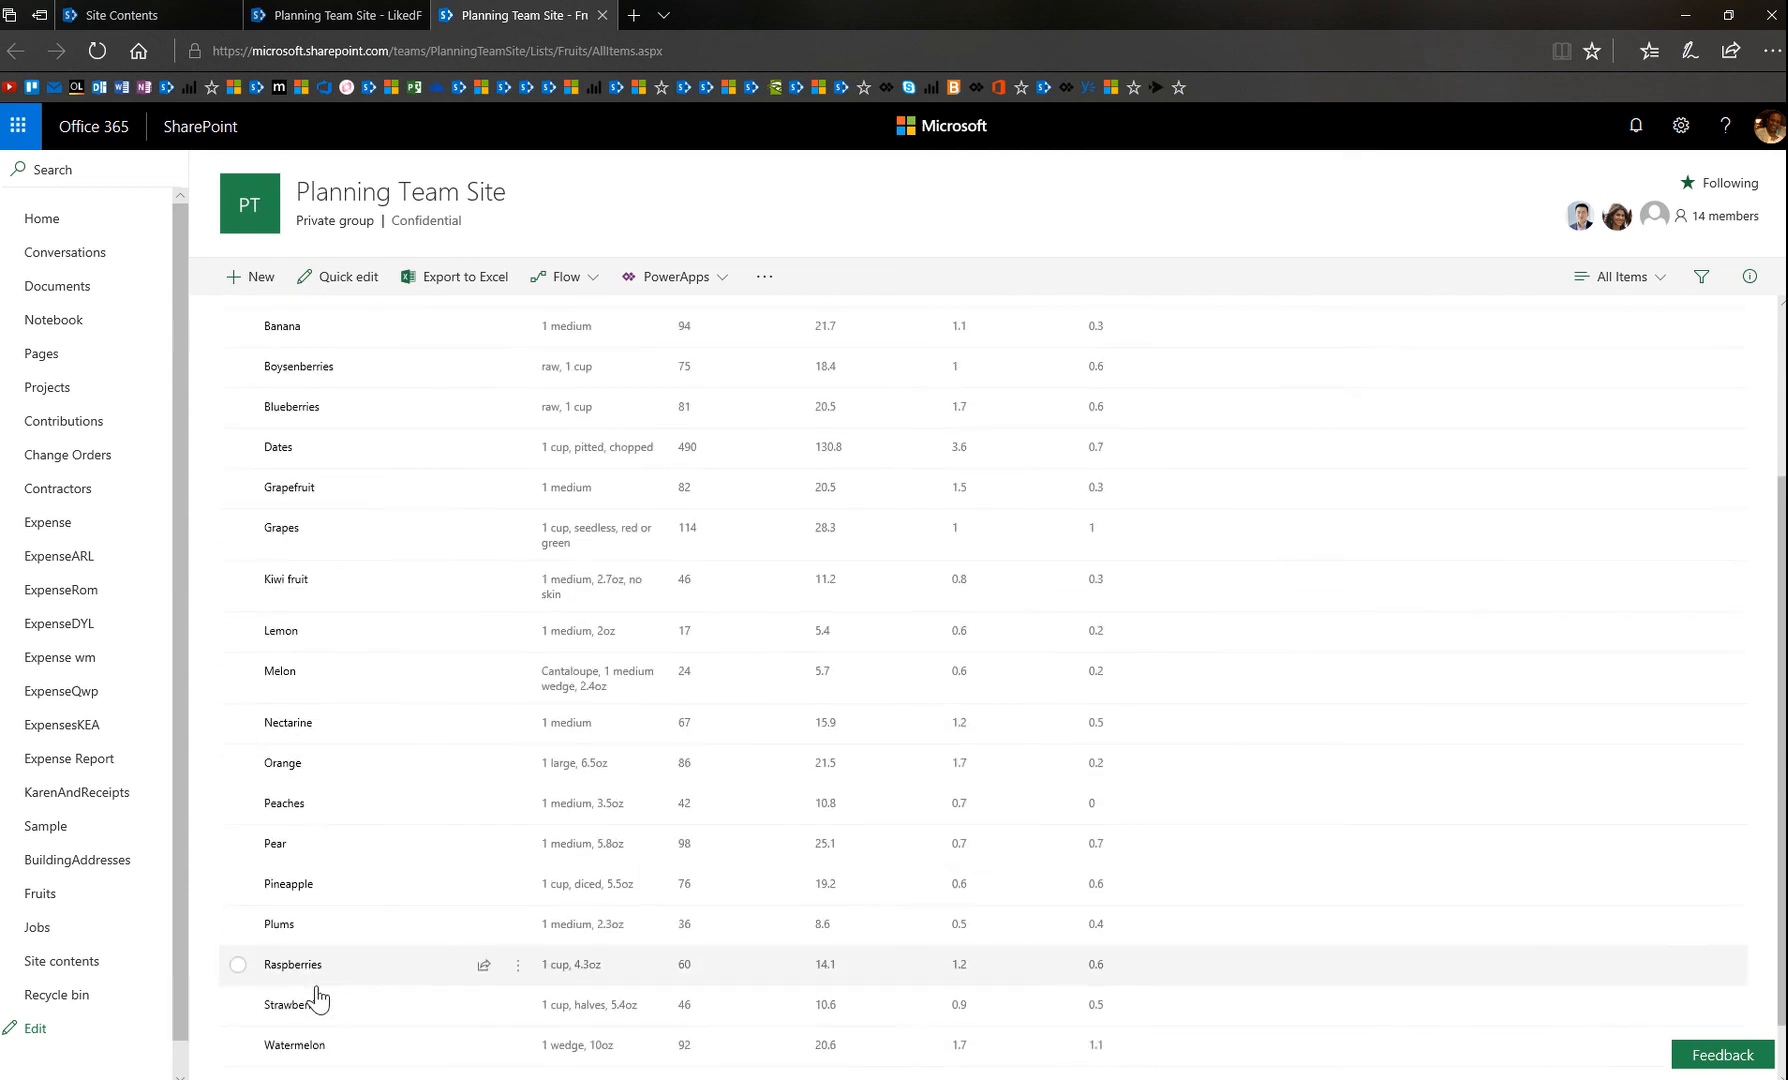
scroll(319, 1000, up, 3)
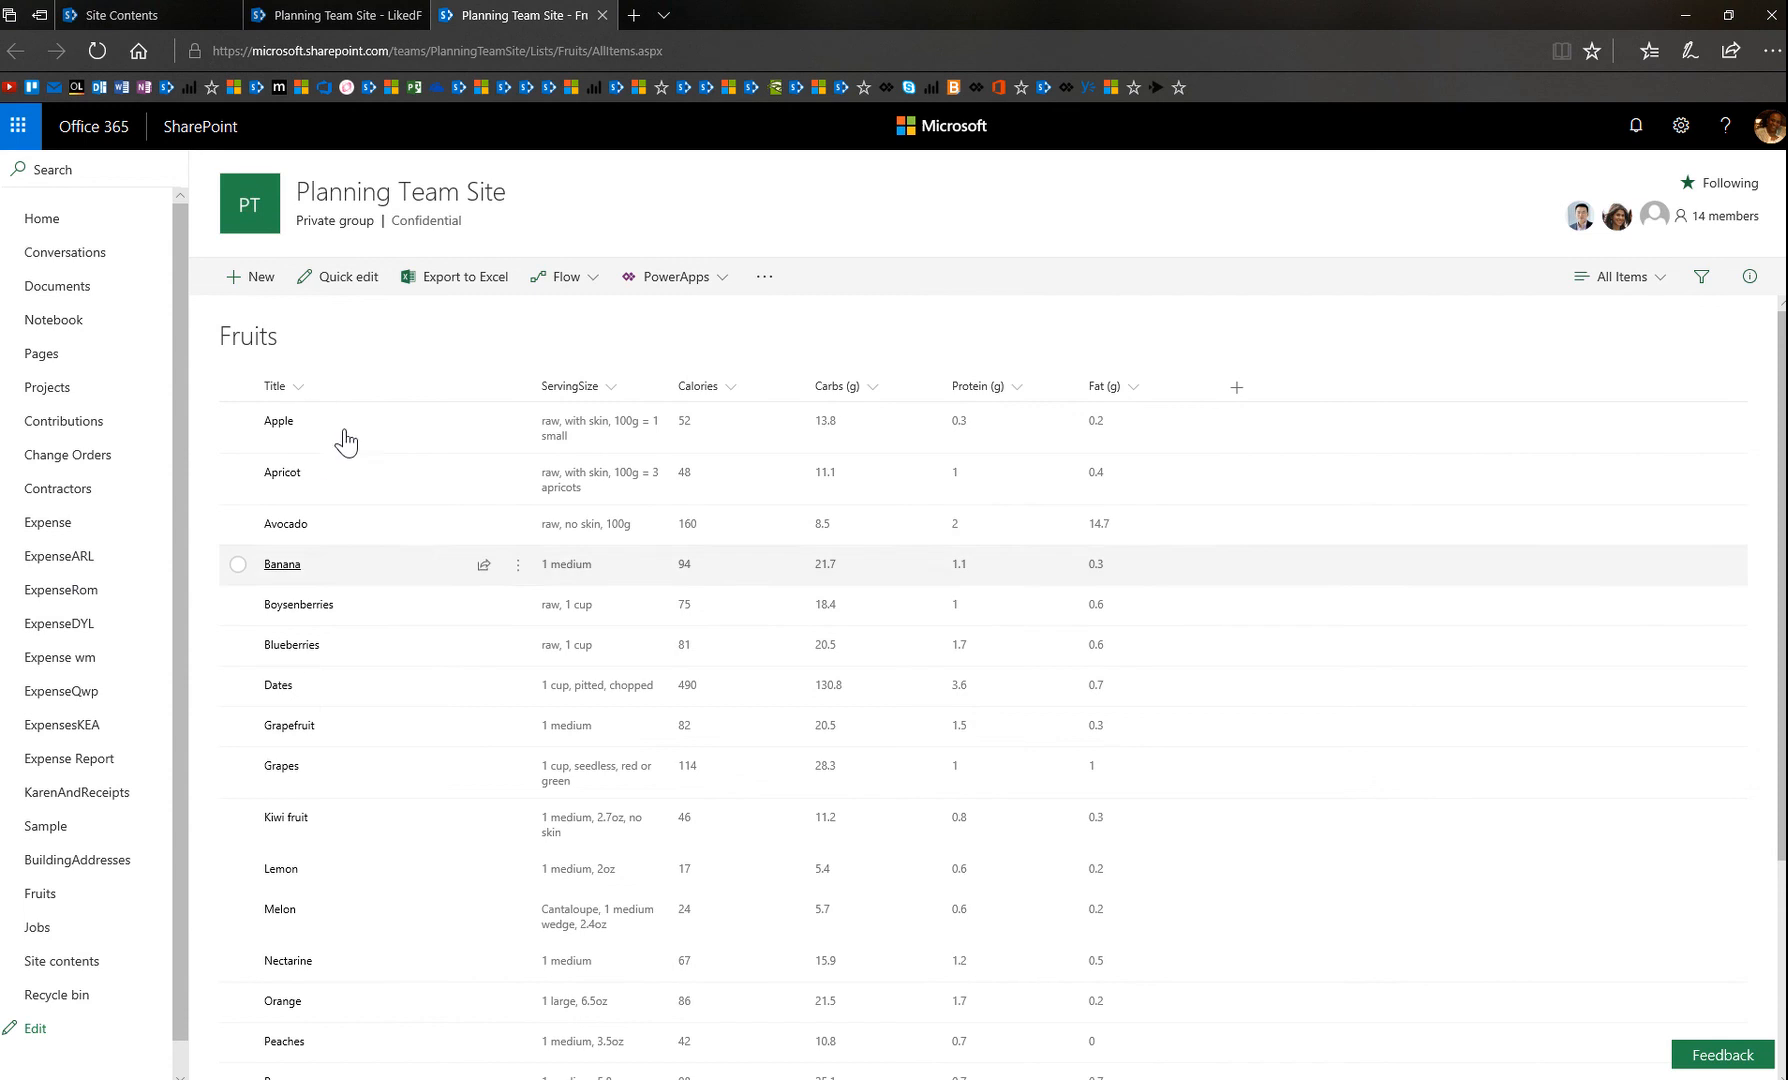
Set the LikedFruits list to use the default SharePoint form and delete its custom PowerApps form.
click(297, 16)
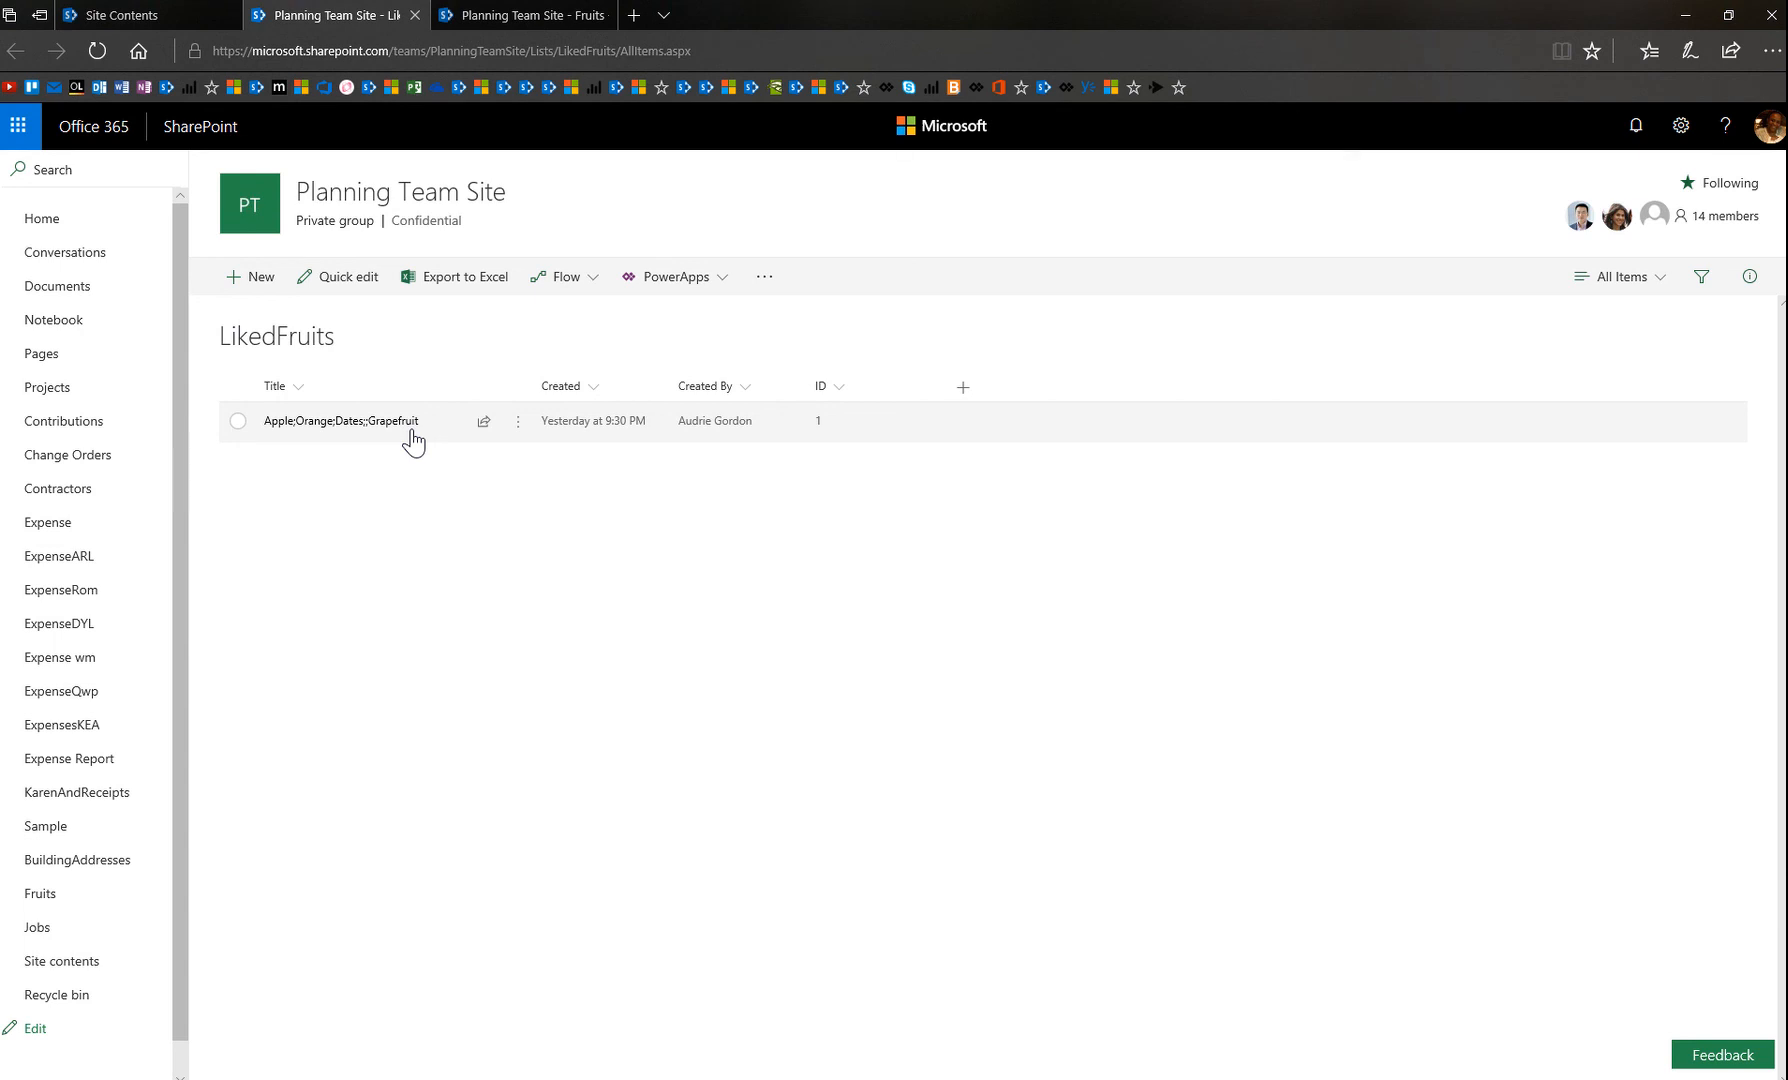
click(1680, 126)
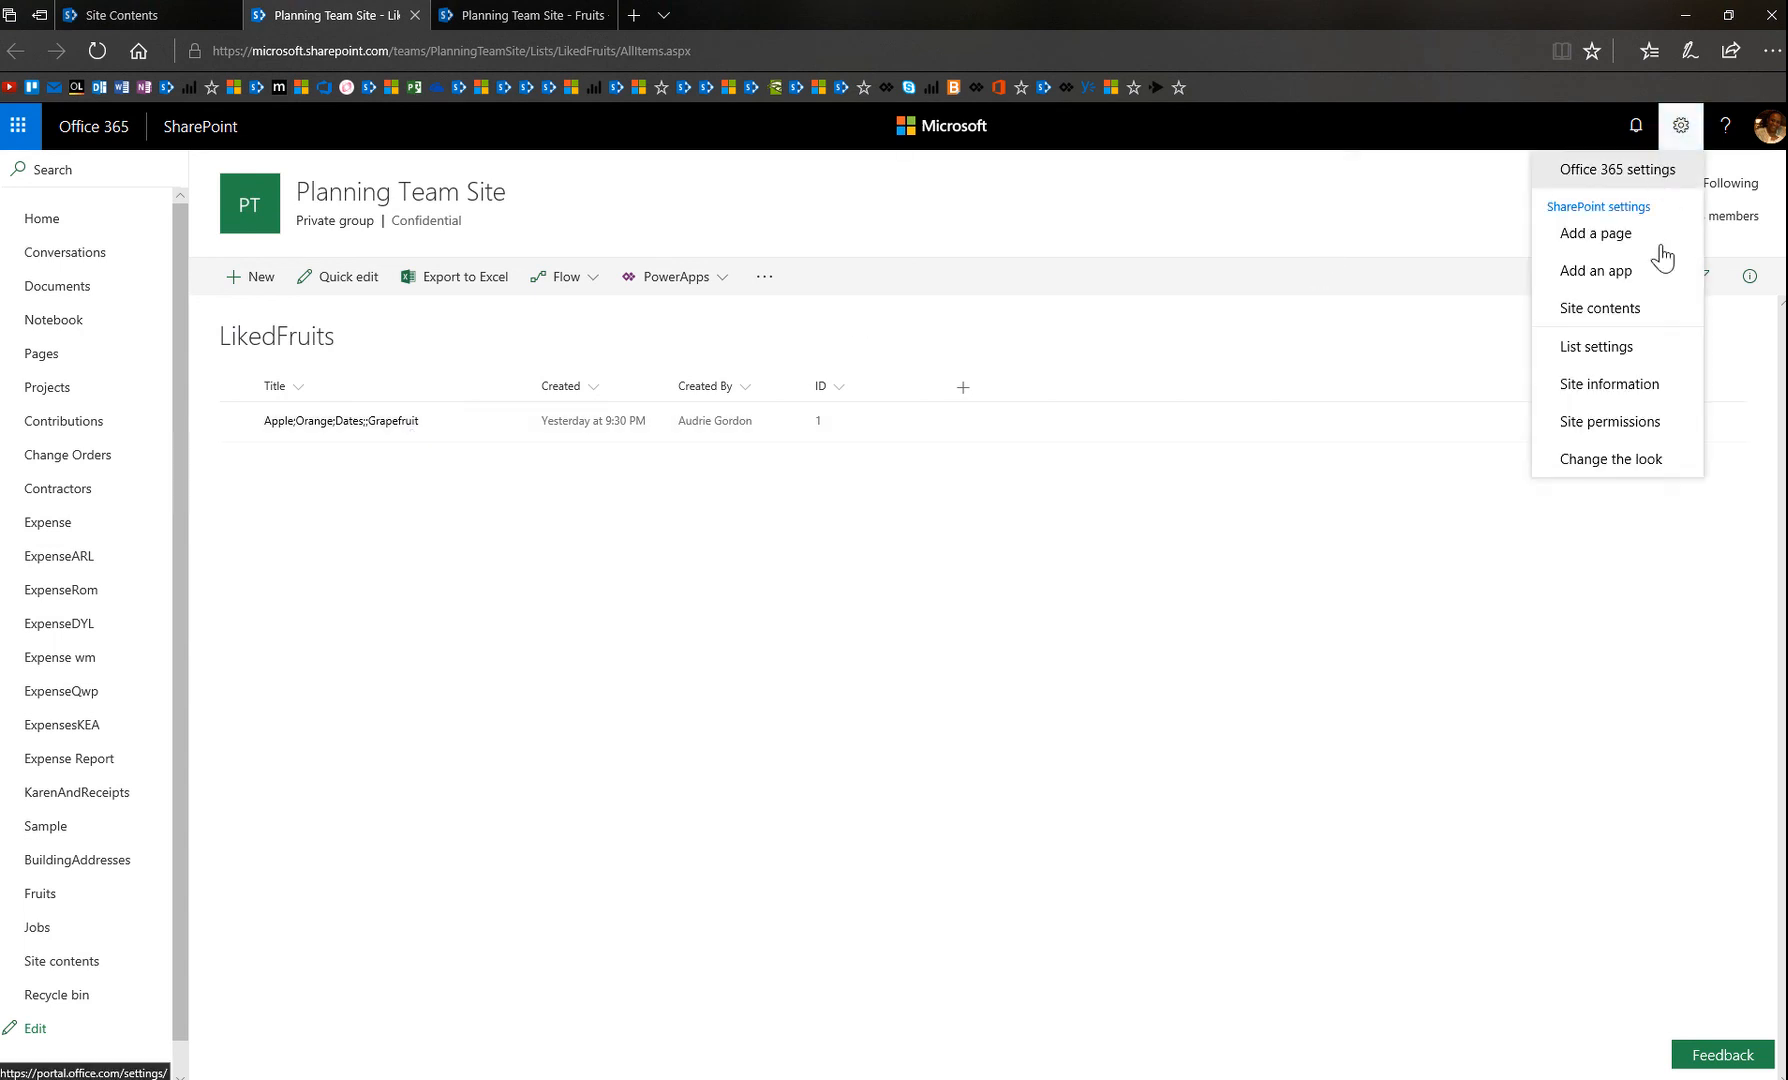
click(1603, 350)
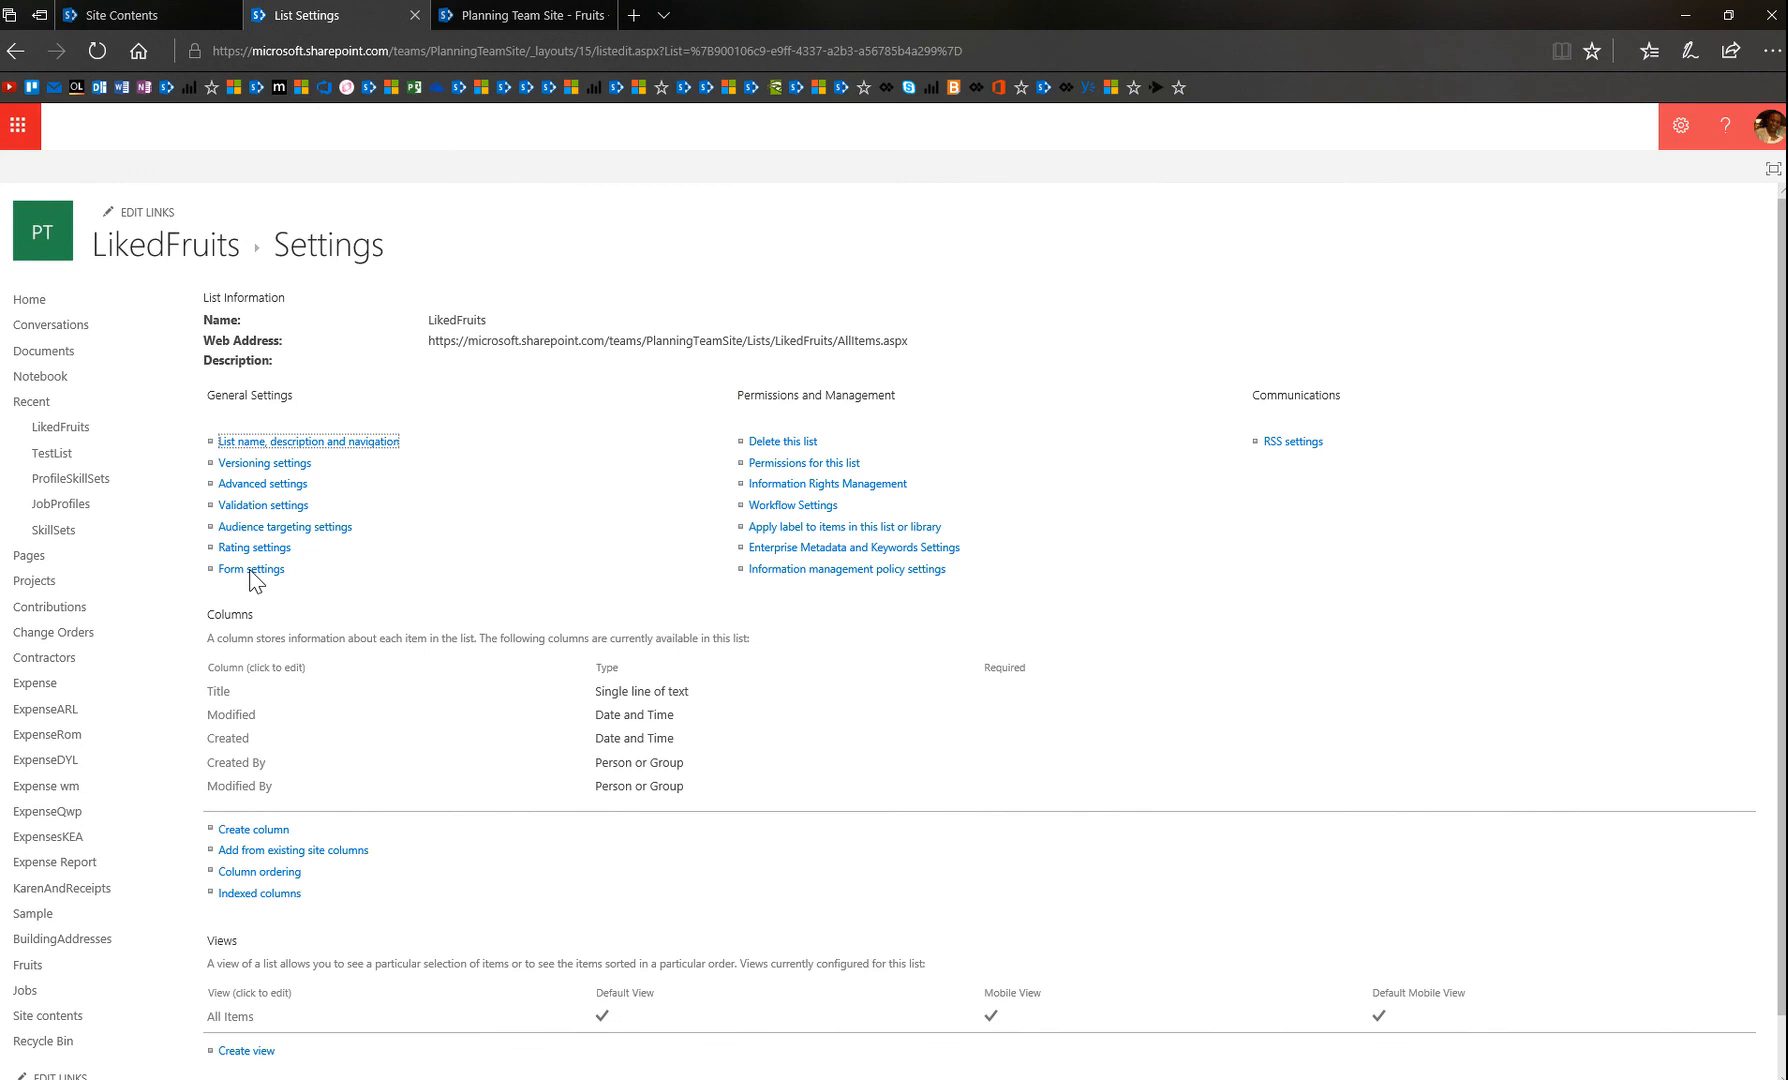
click(252, 569)
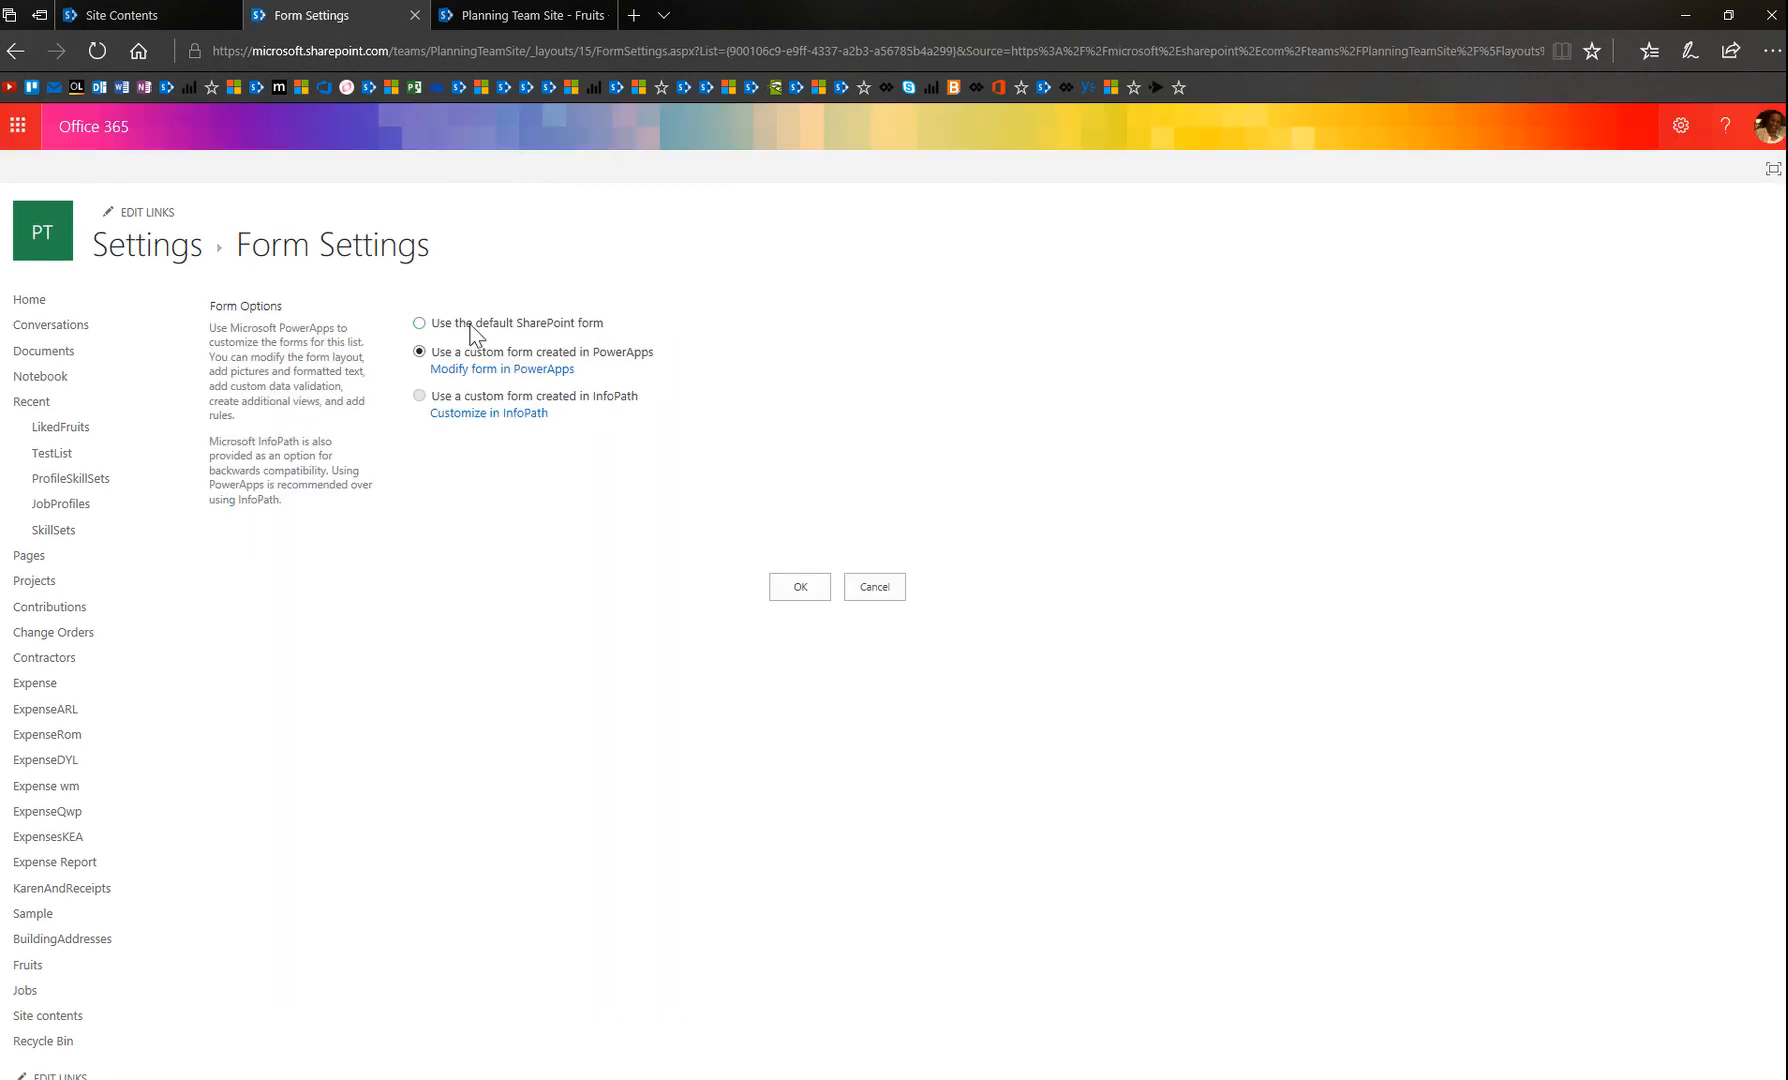
click(472, 323)
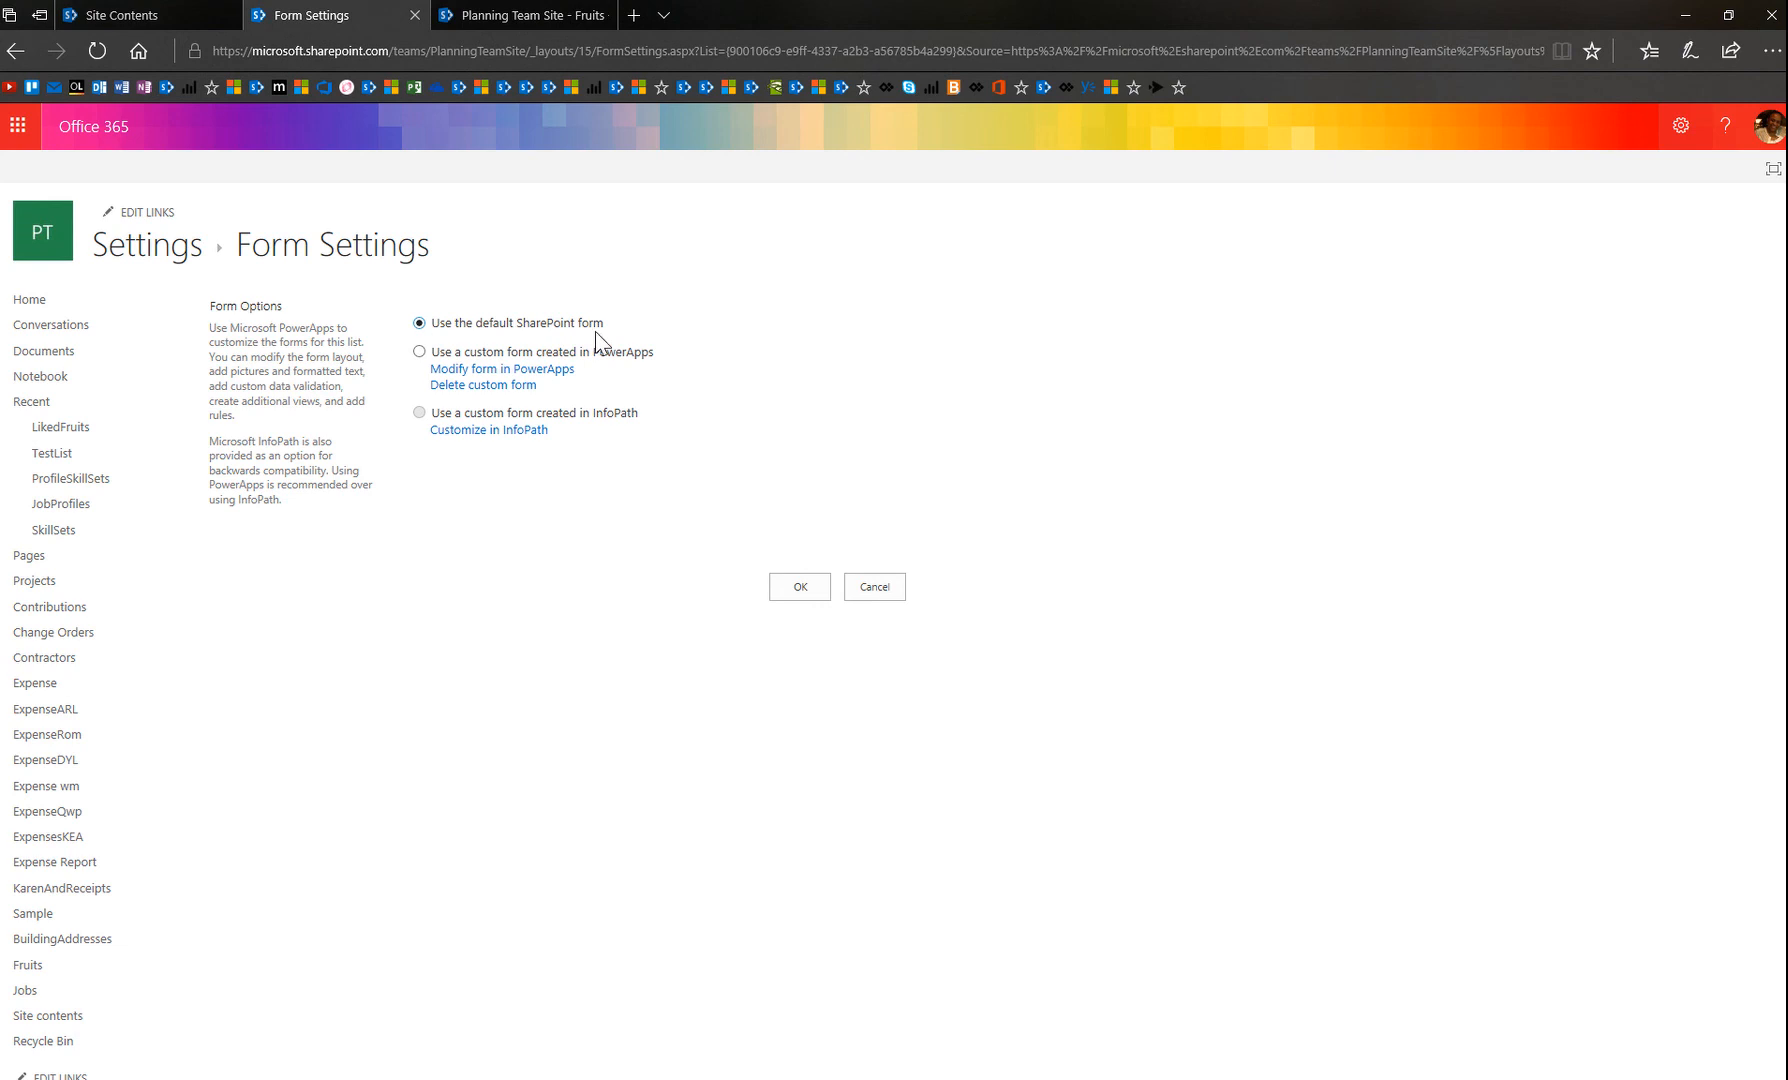
click(470, 386)
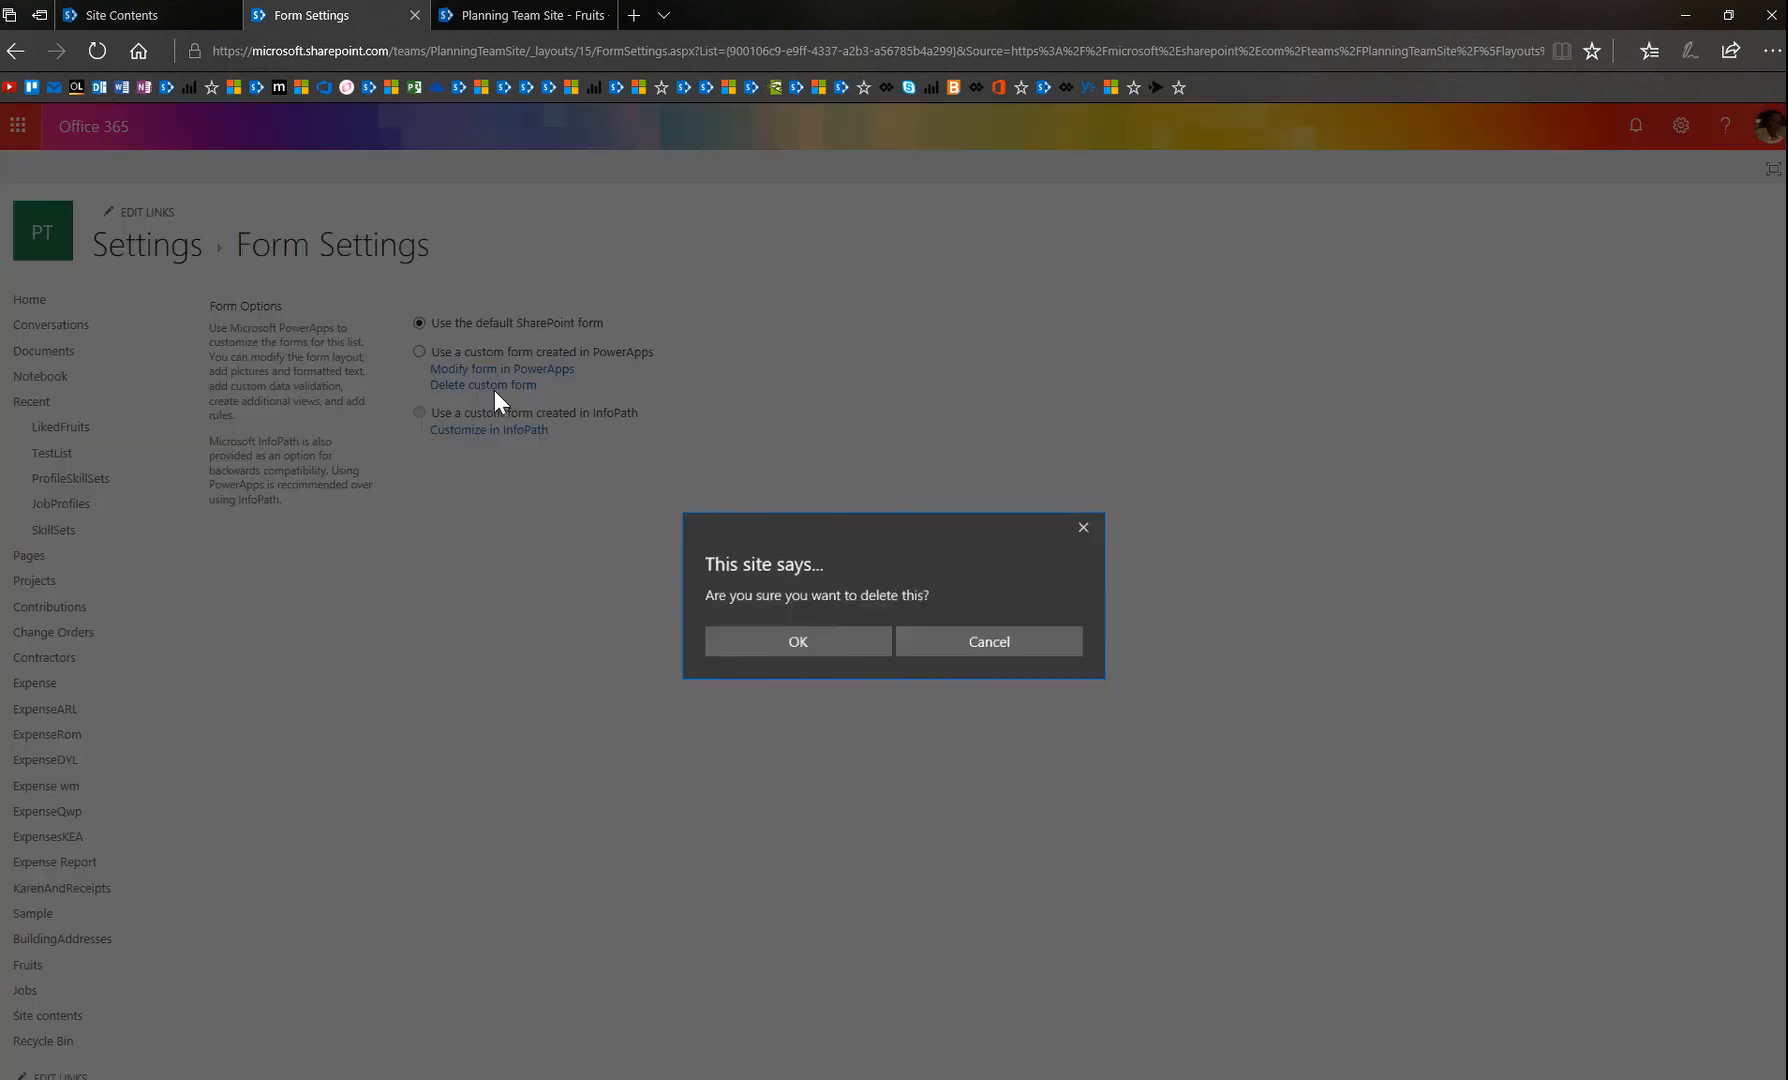
click(831, 652)
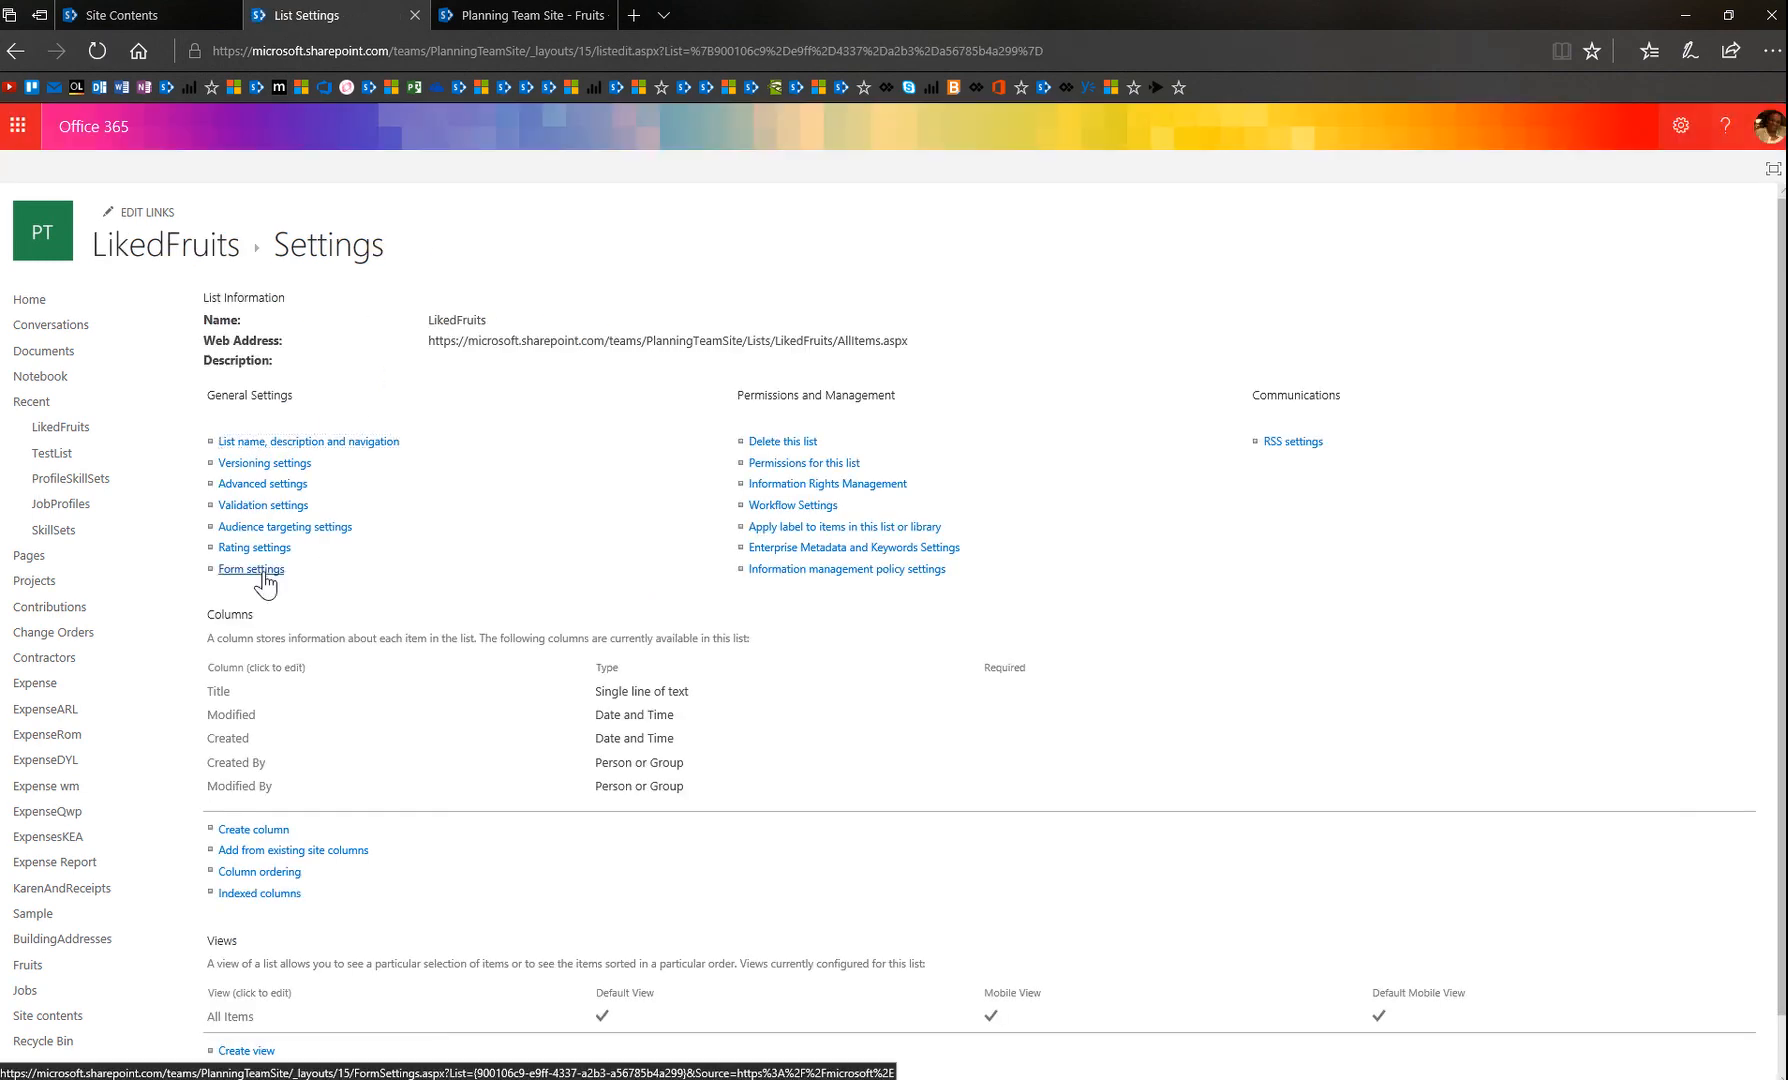
Check the form options in the LikedFruits form settings and return to the list.
click(262, 570)
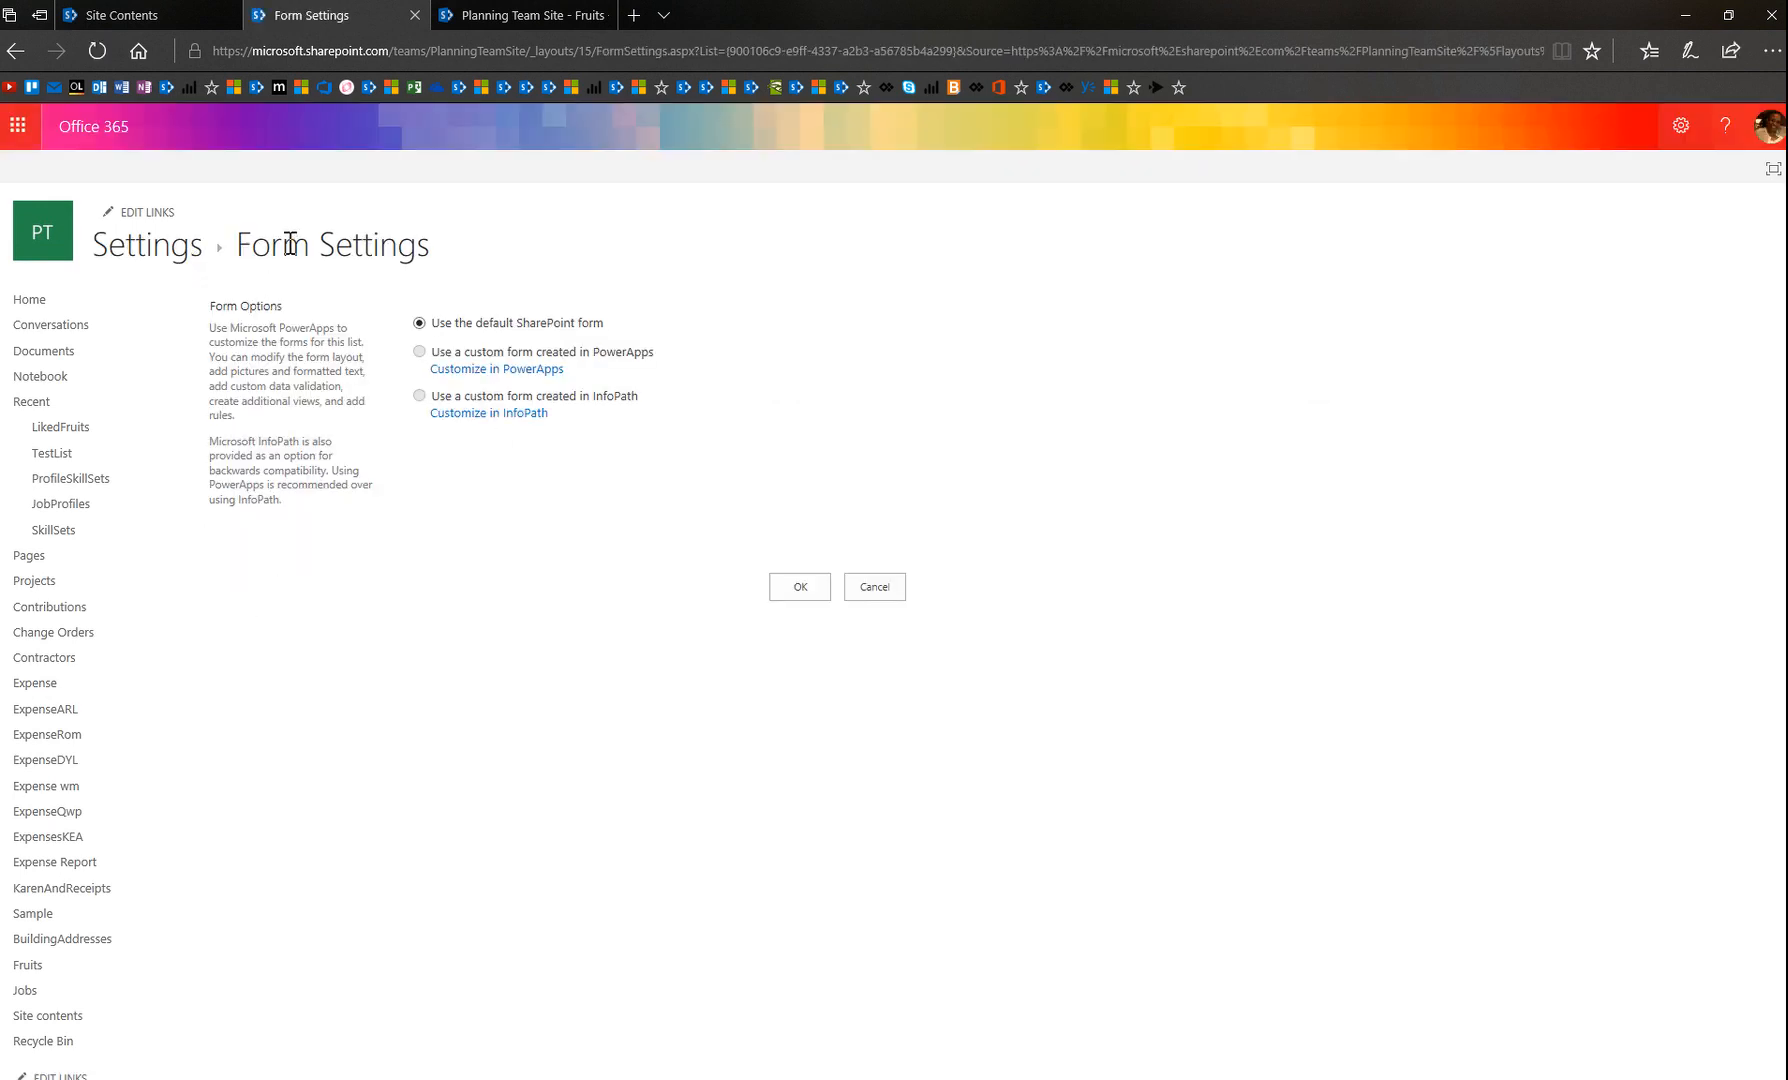
click(876, 592)
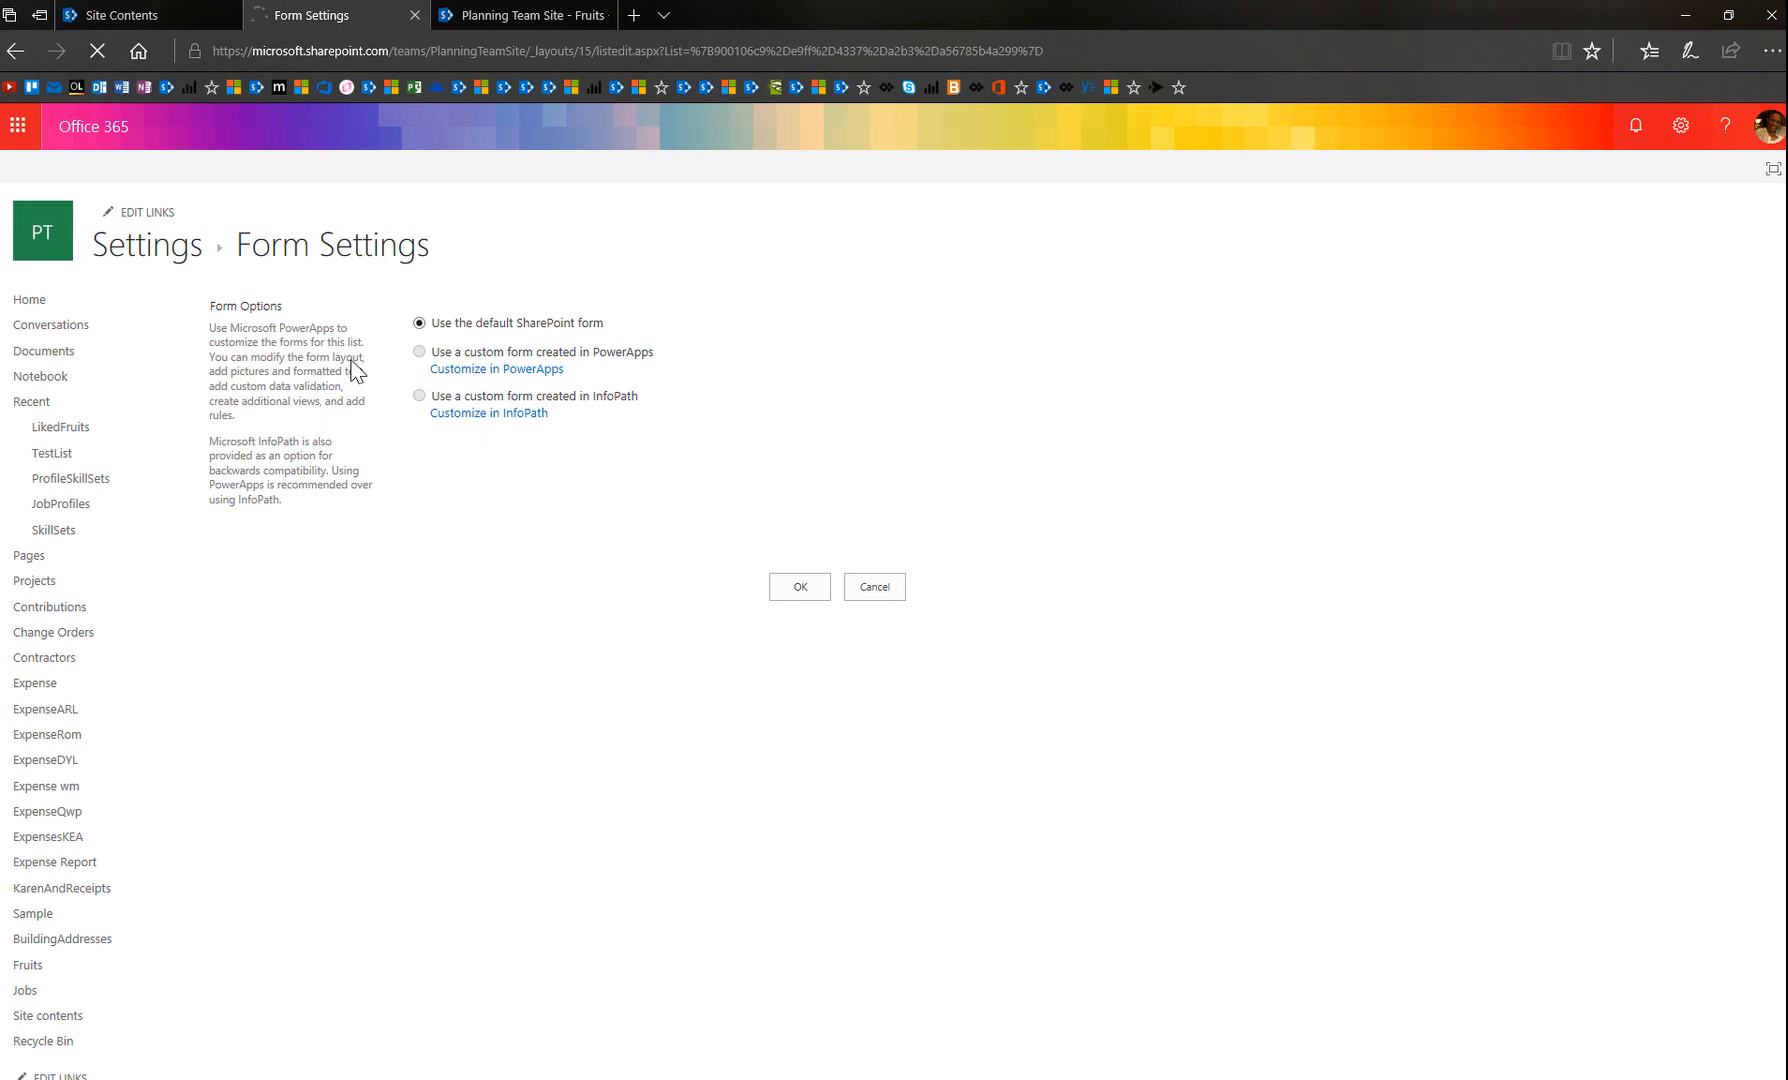
click(195, 257)
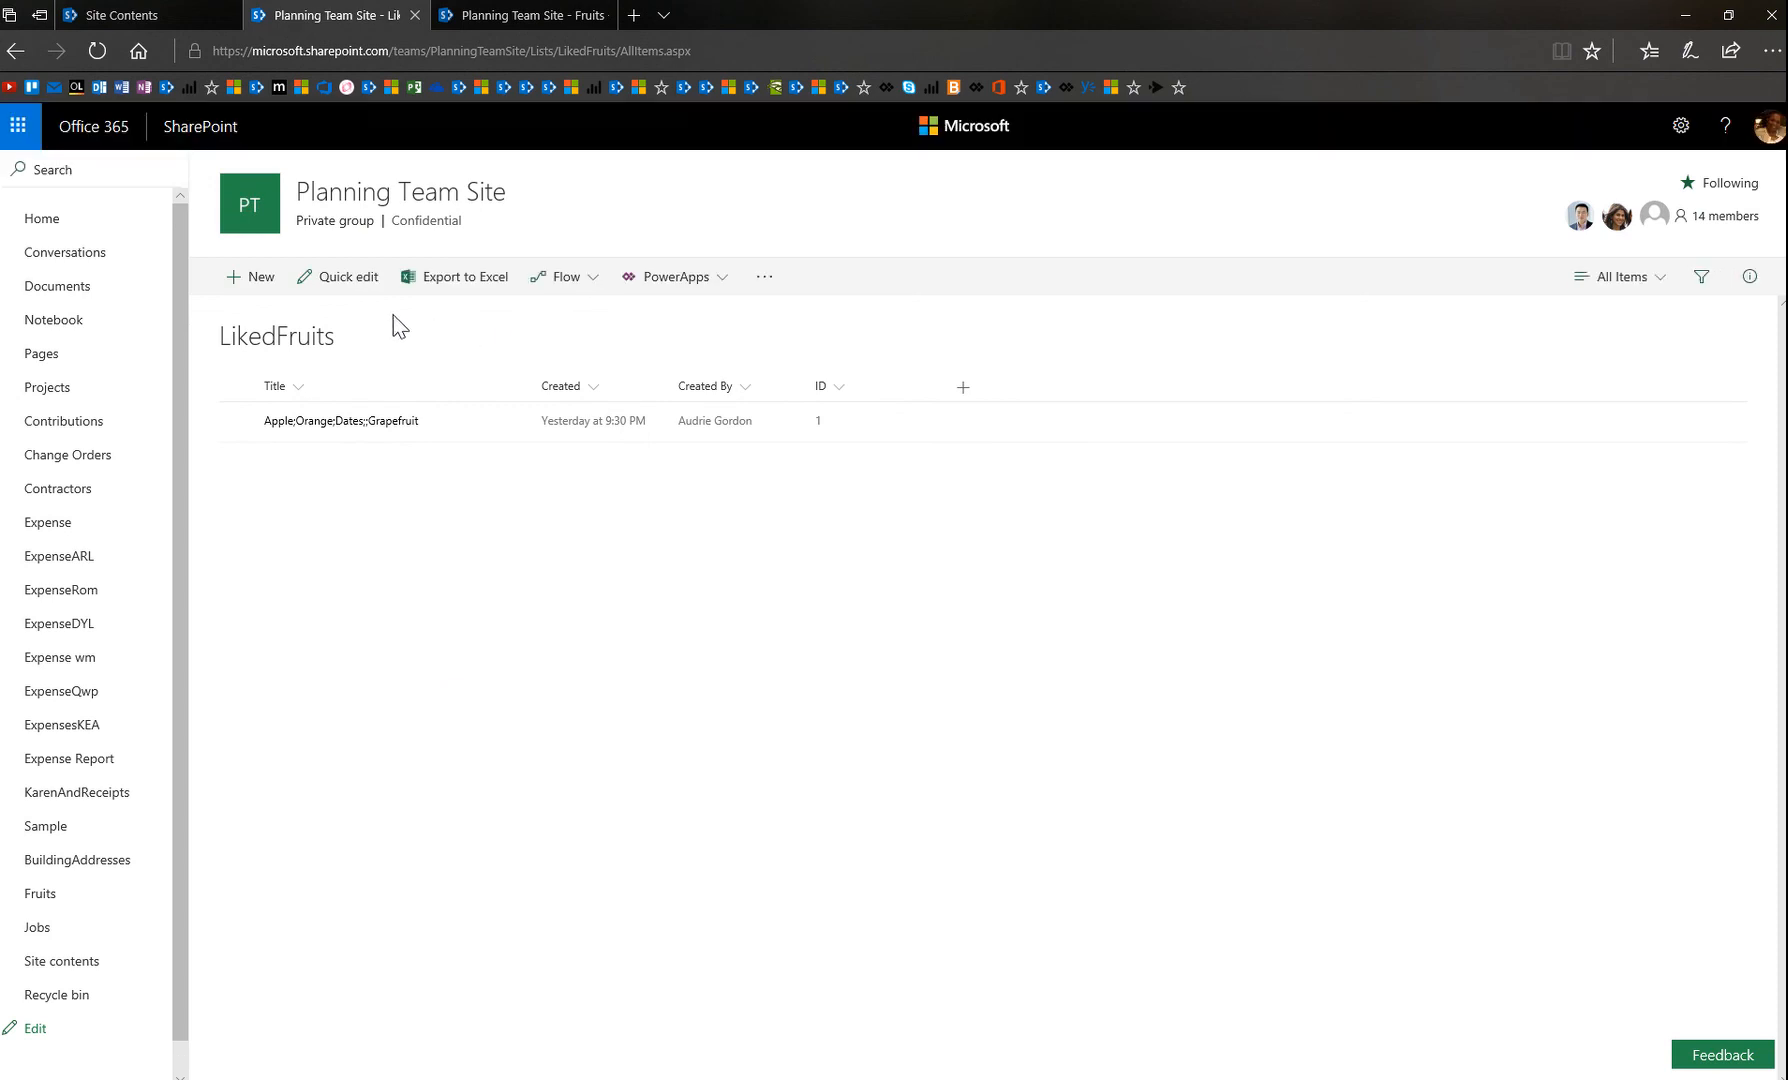
Correct the title of the LikedFruits item to Apple;Orange;Dates;Grapefruit using quick edit.
click(352, 282)
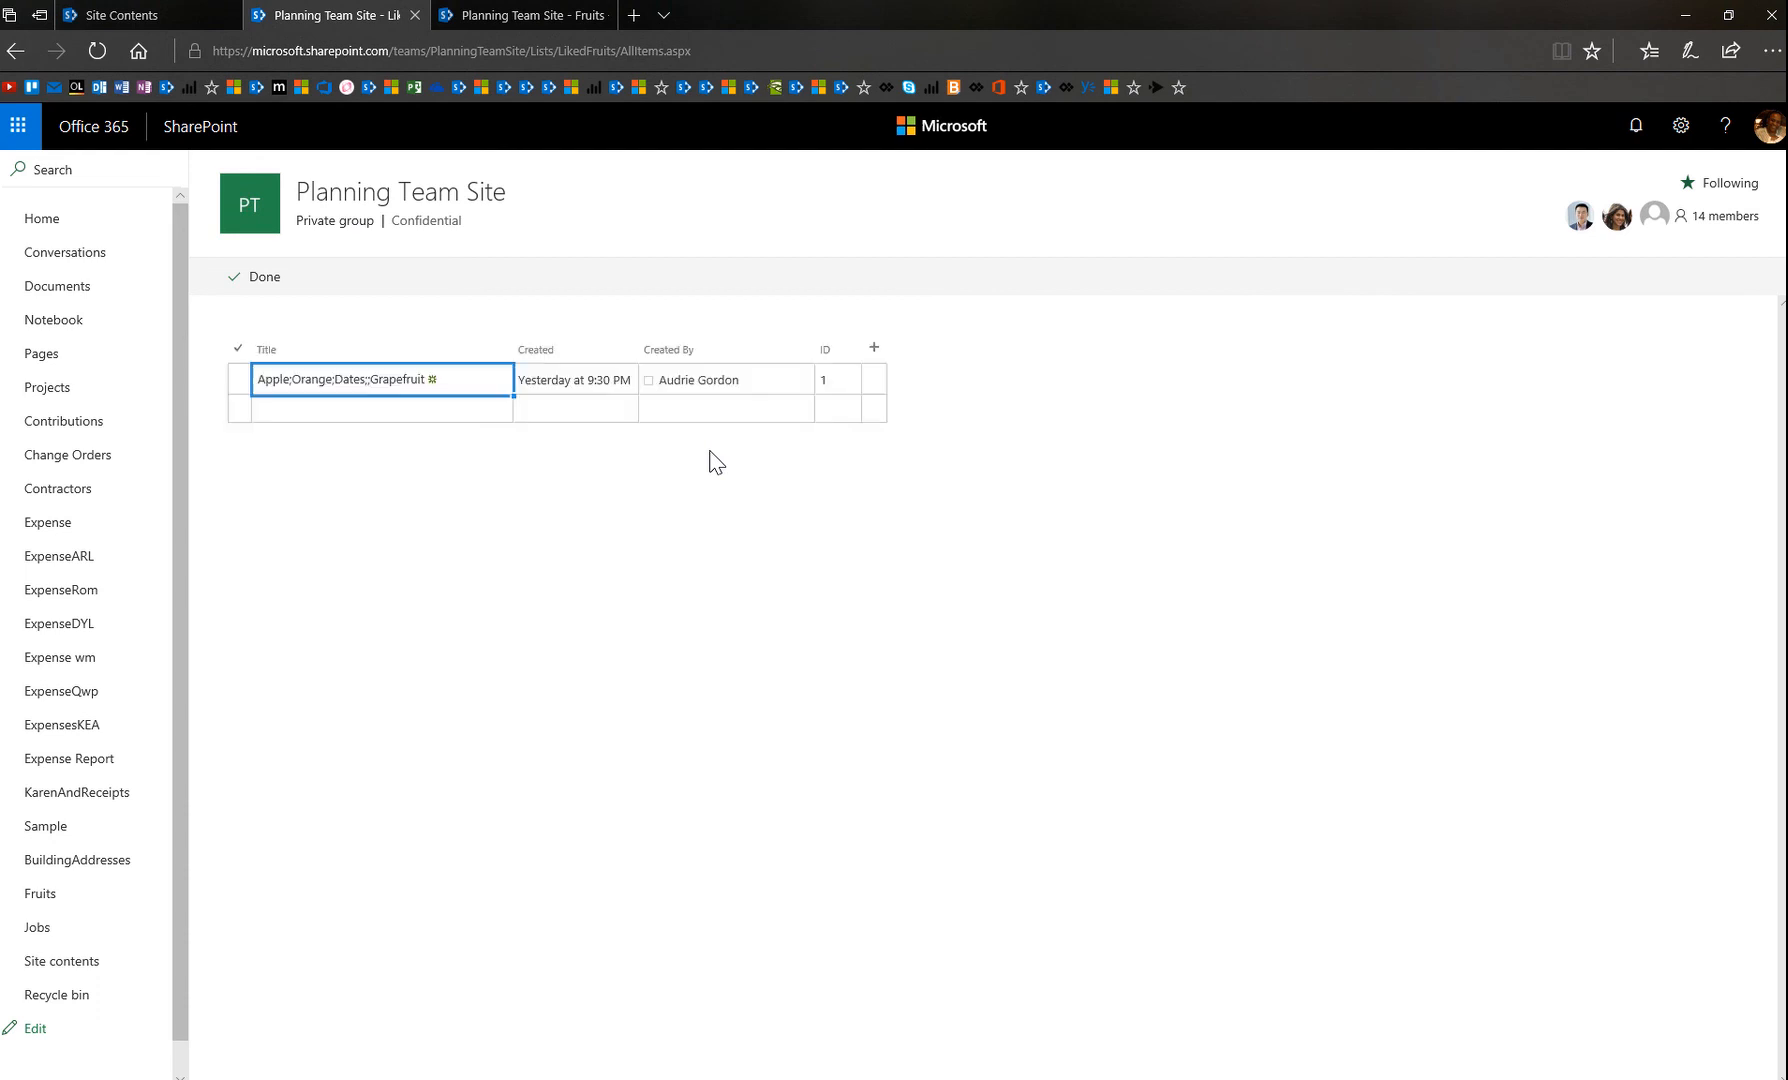
click(373, 383)
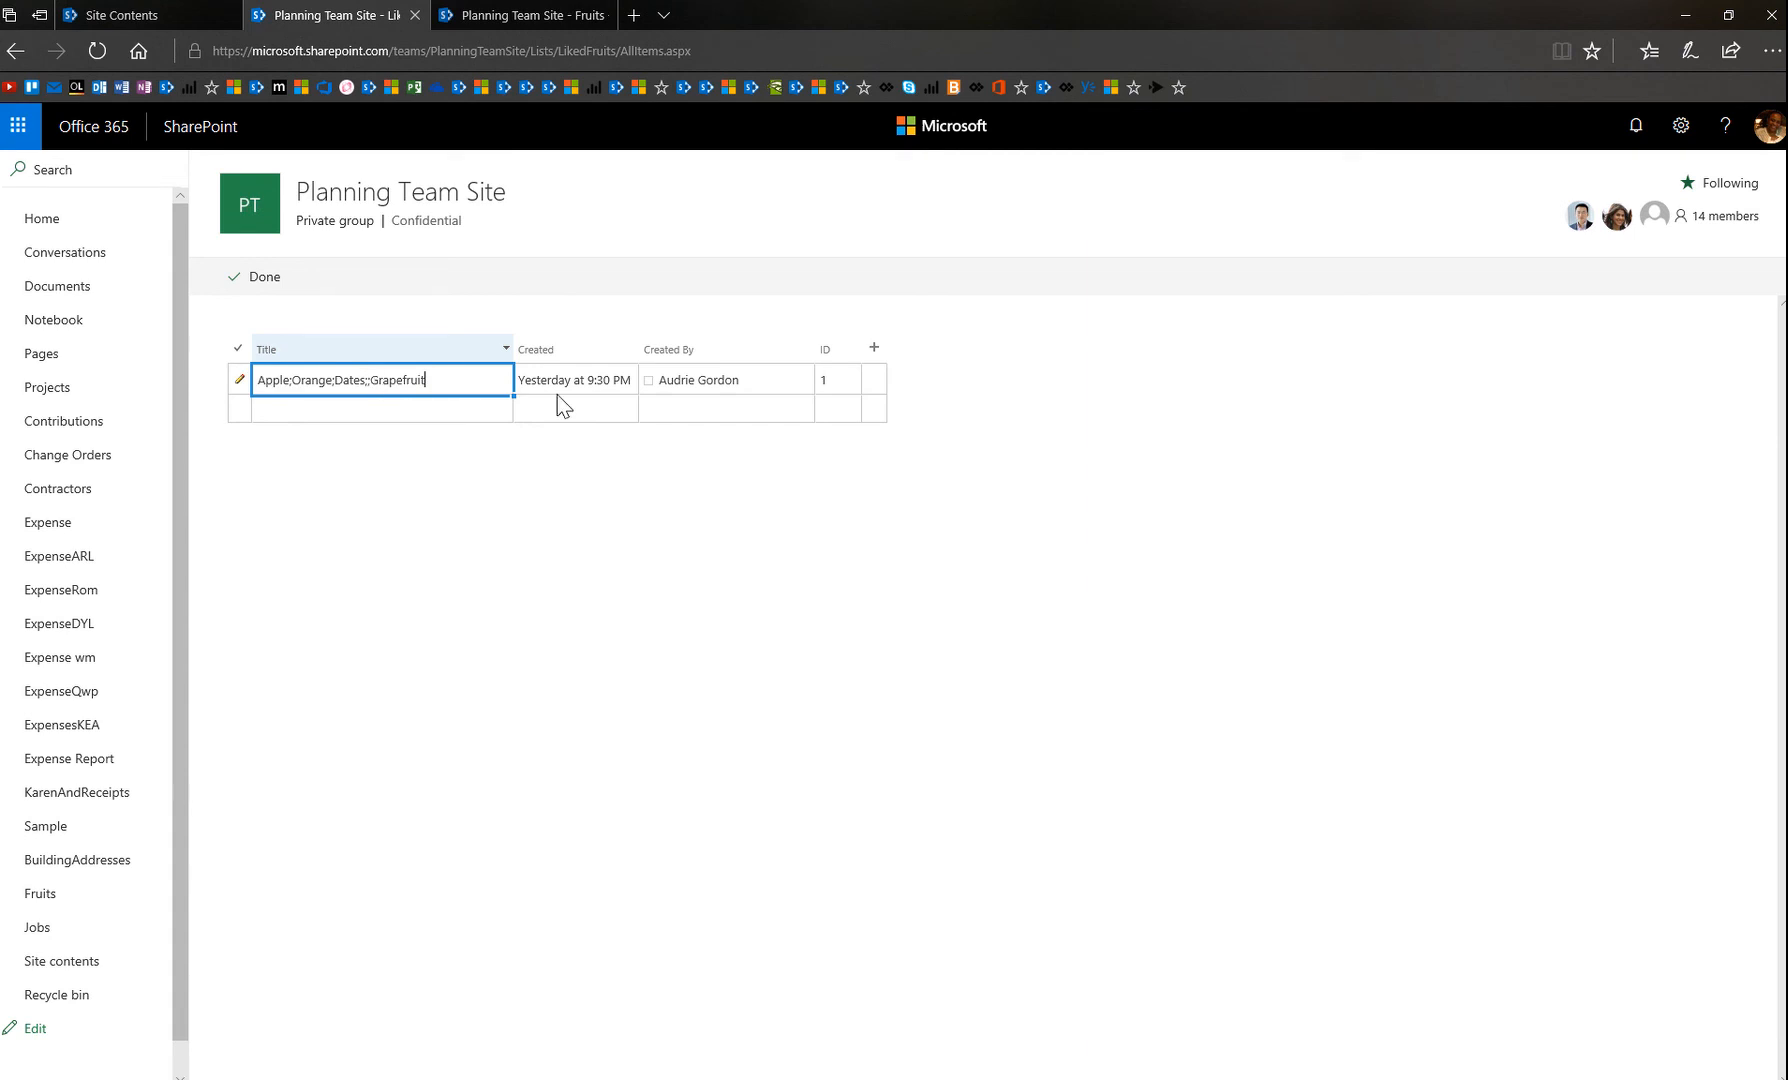
click(370, 382)
key(BackSpace)
key(BackSpace)
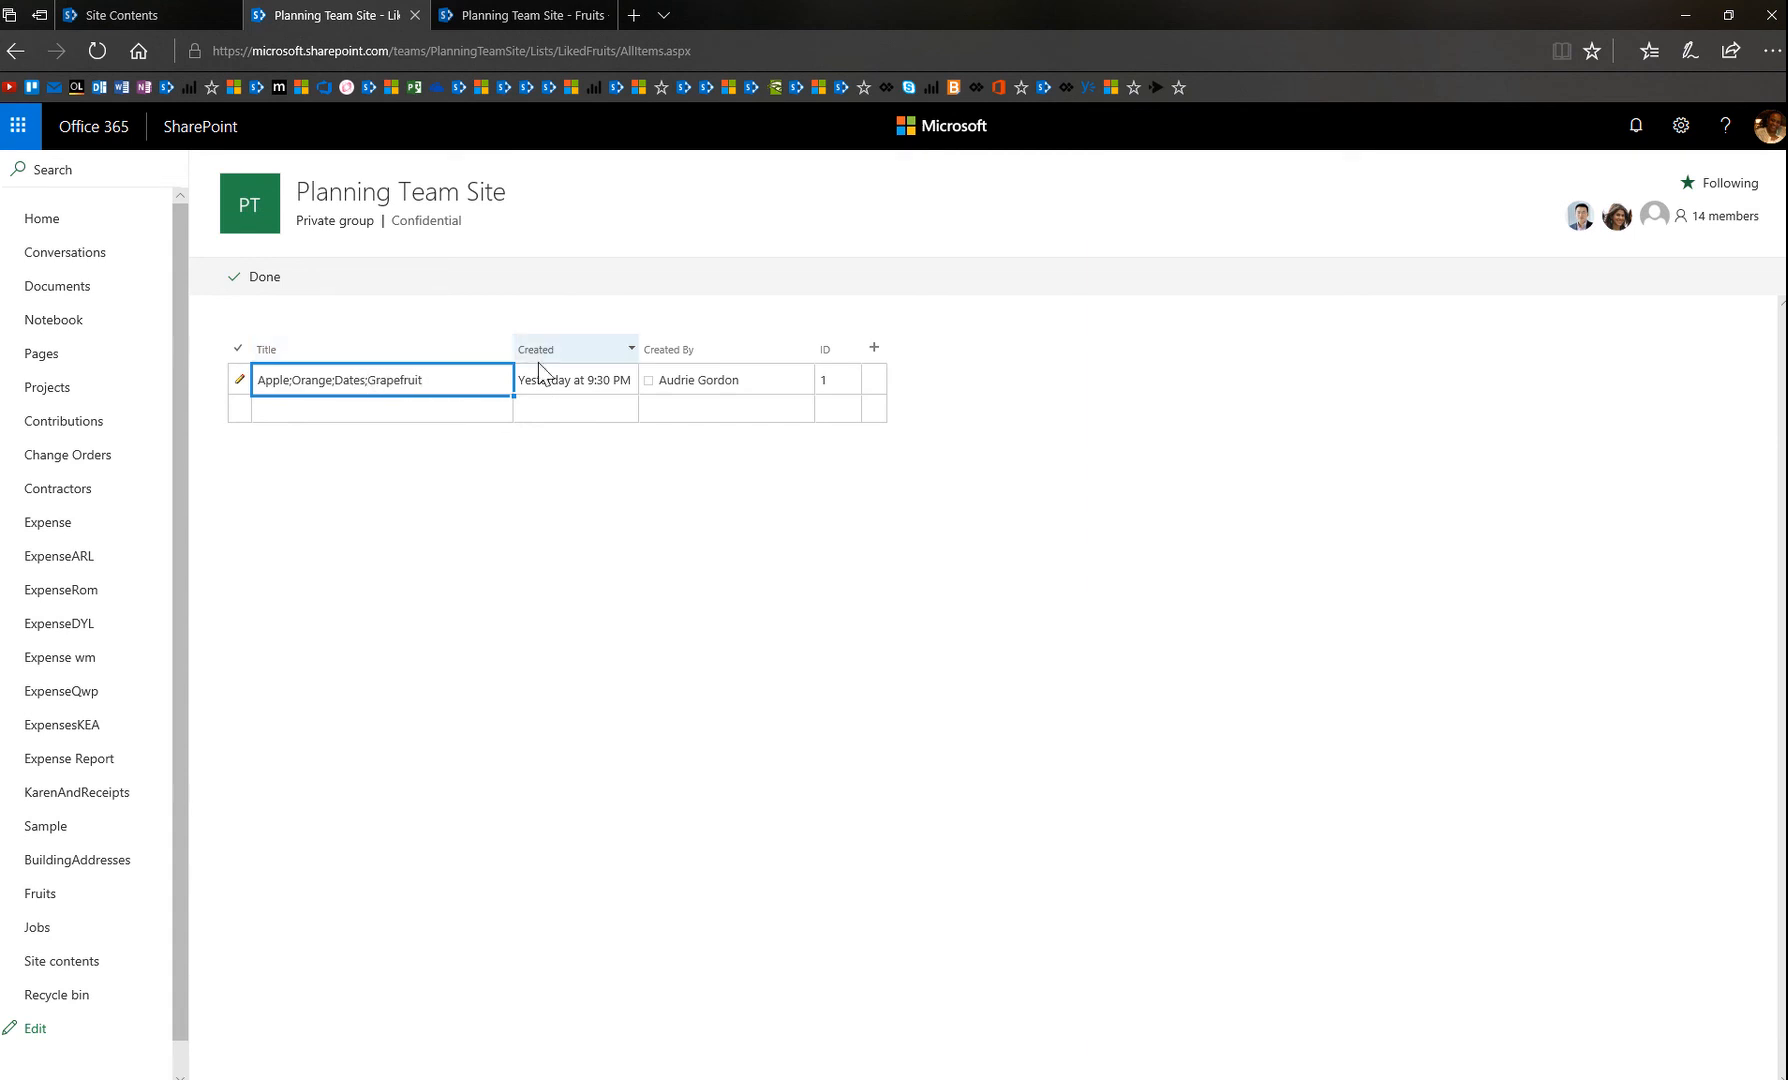
click(260, 281)
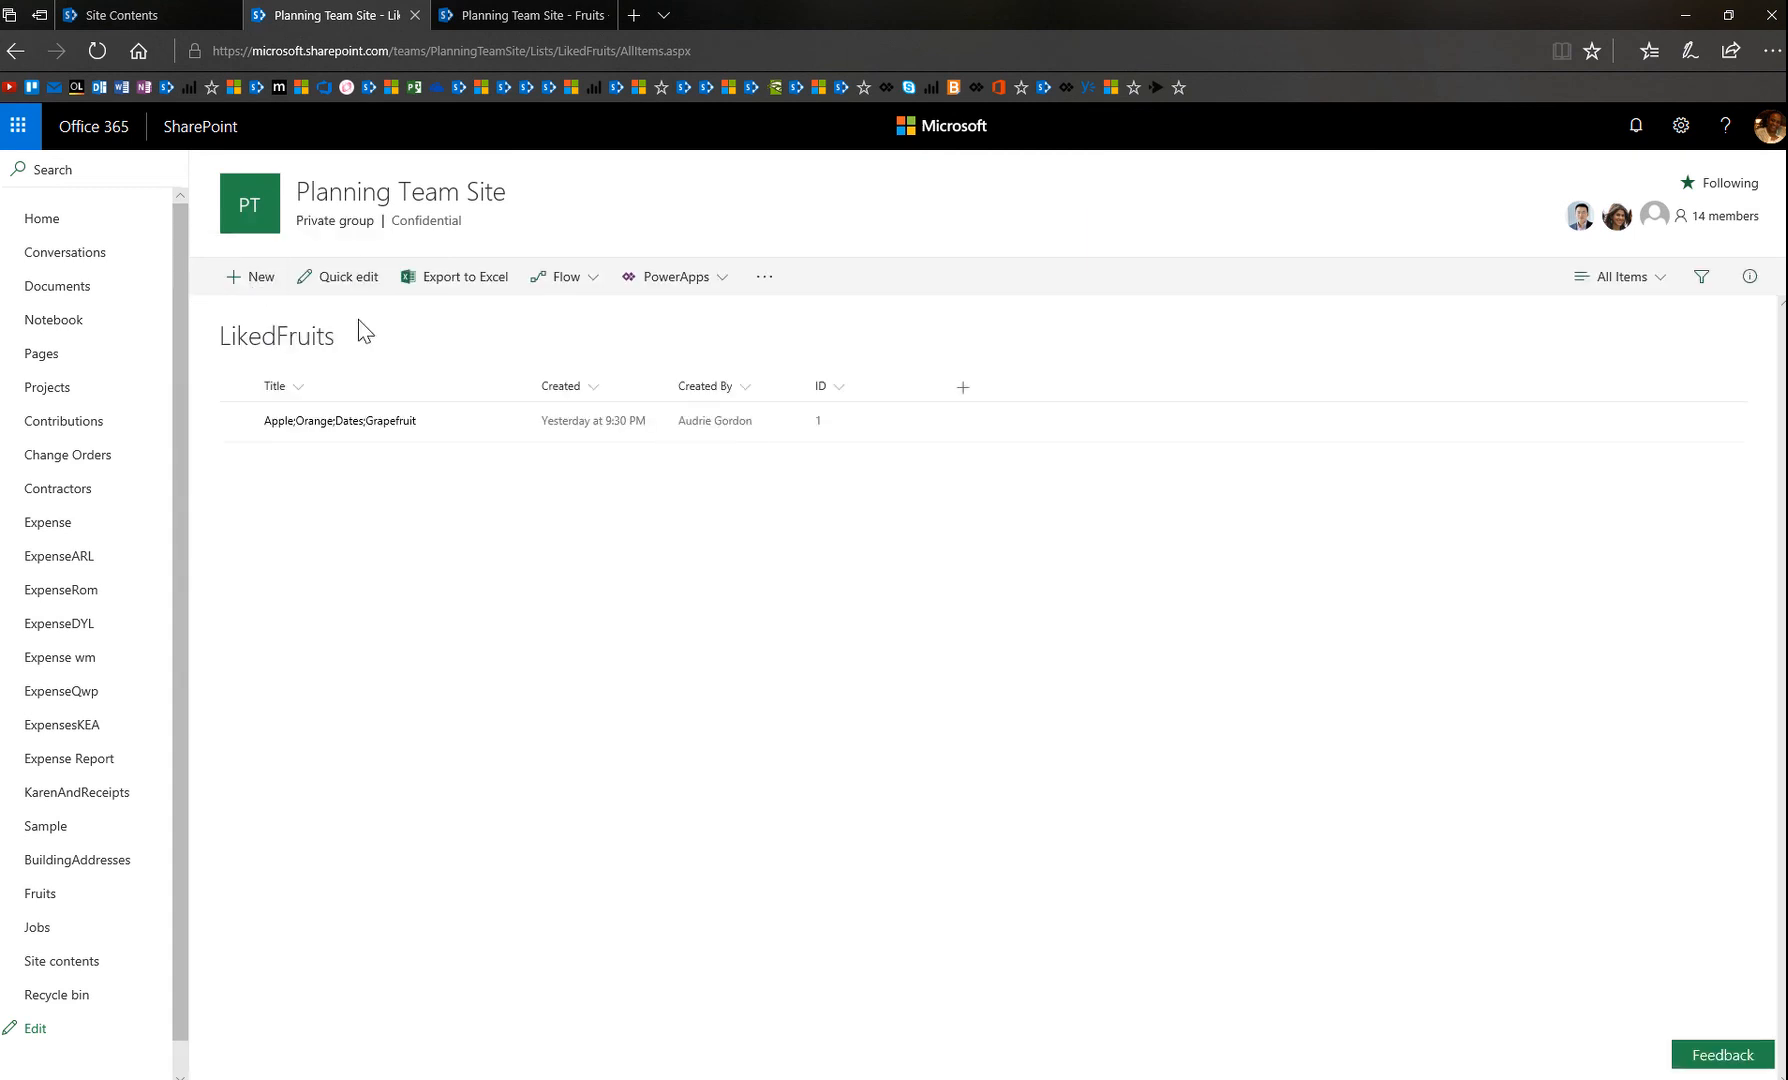
Open the LikedFruits list form for customization in PowerApps, signing in with the account connected to Windows.
click(716, 285)
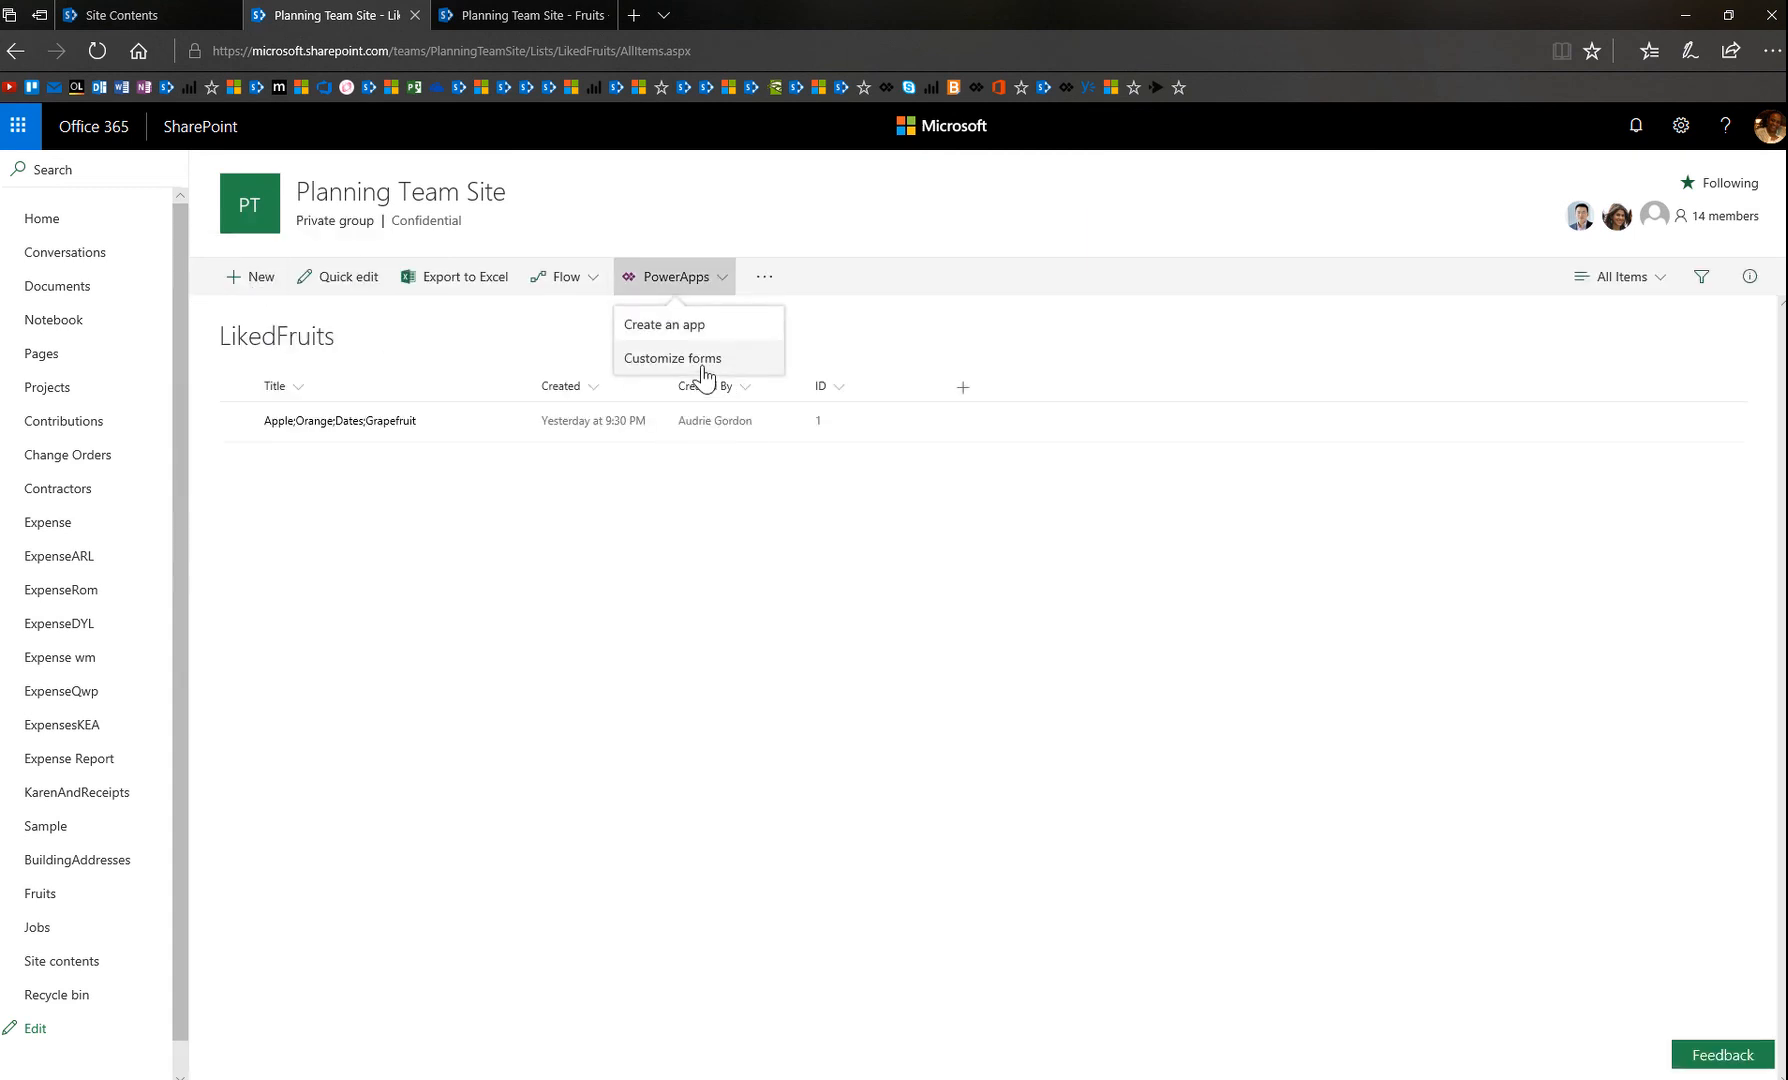
click(697, 360)
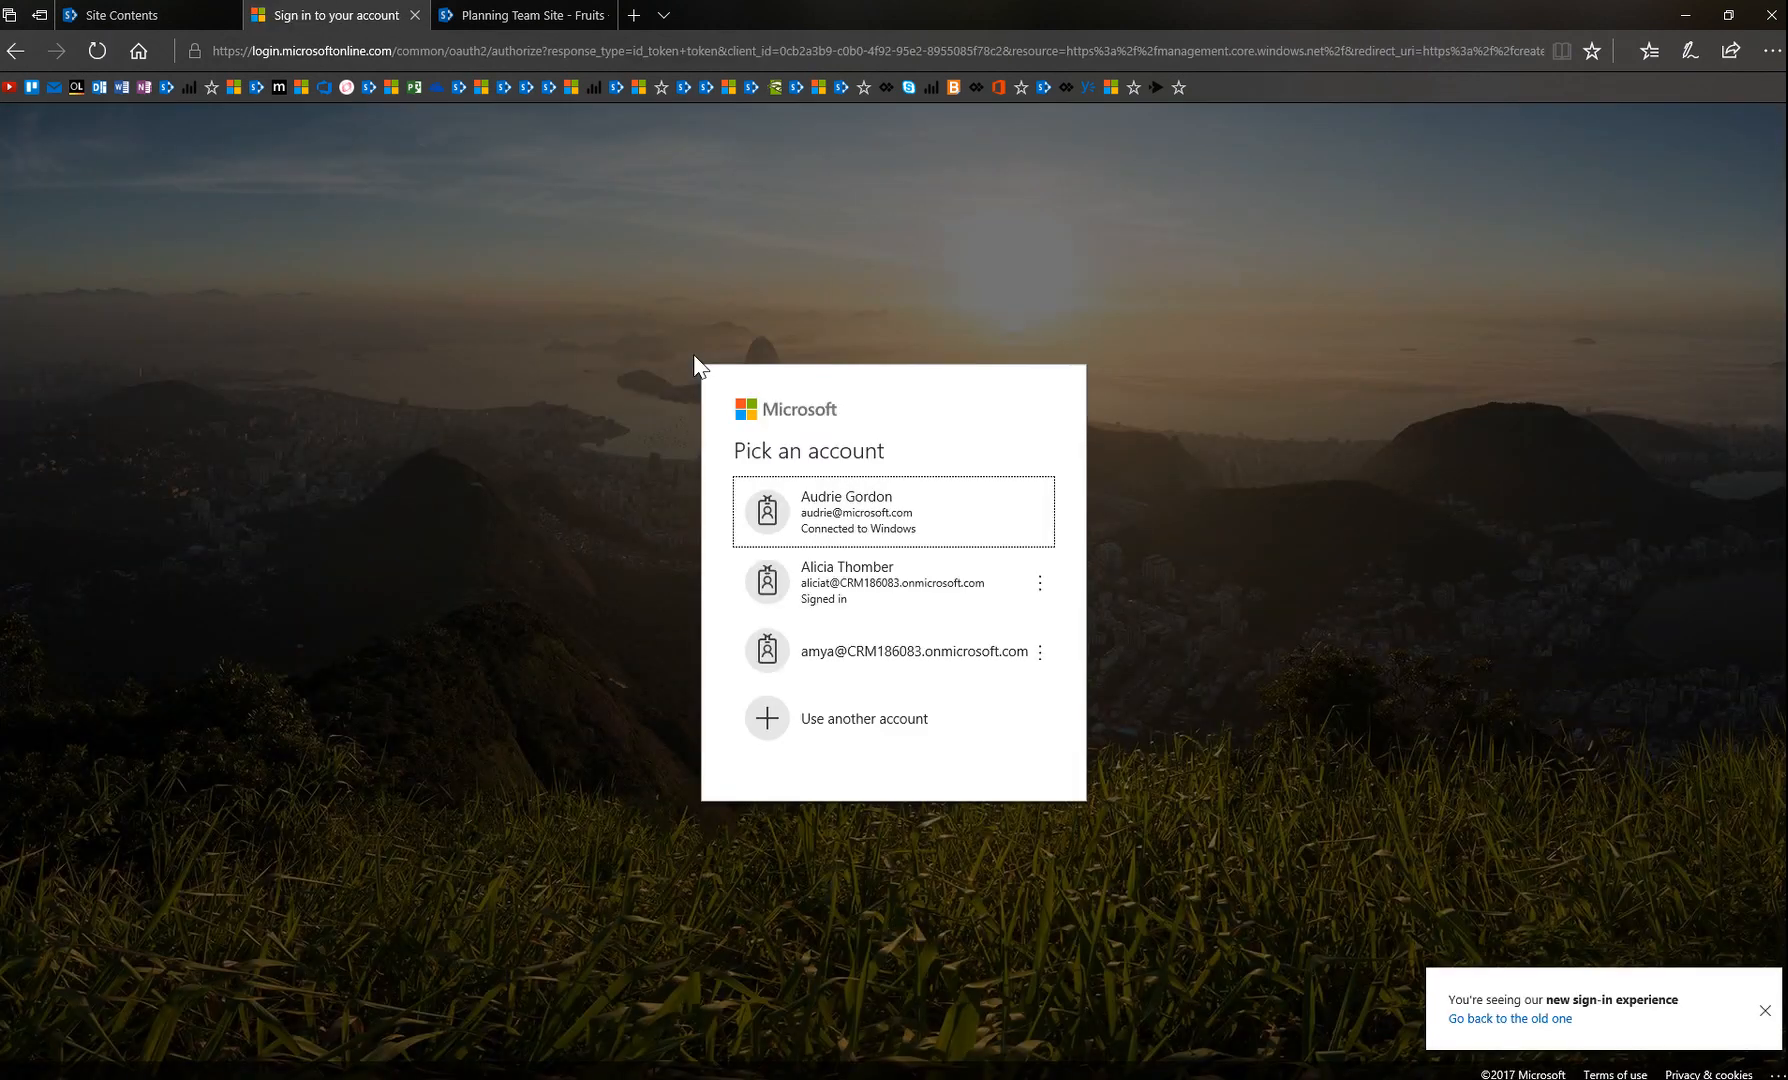
click(885, 515)
click(872, 516)
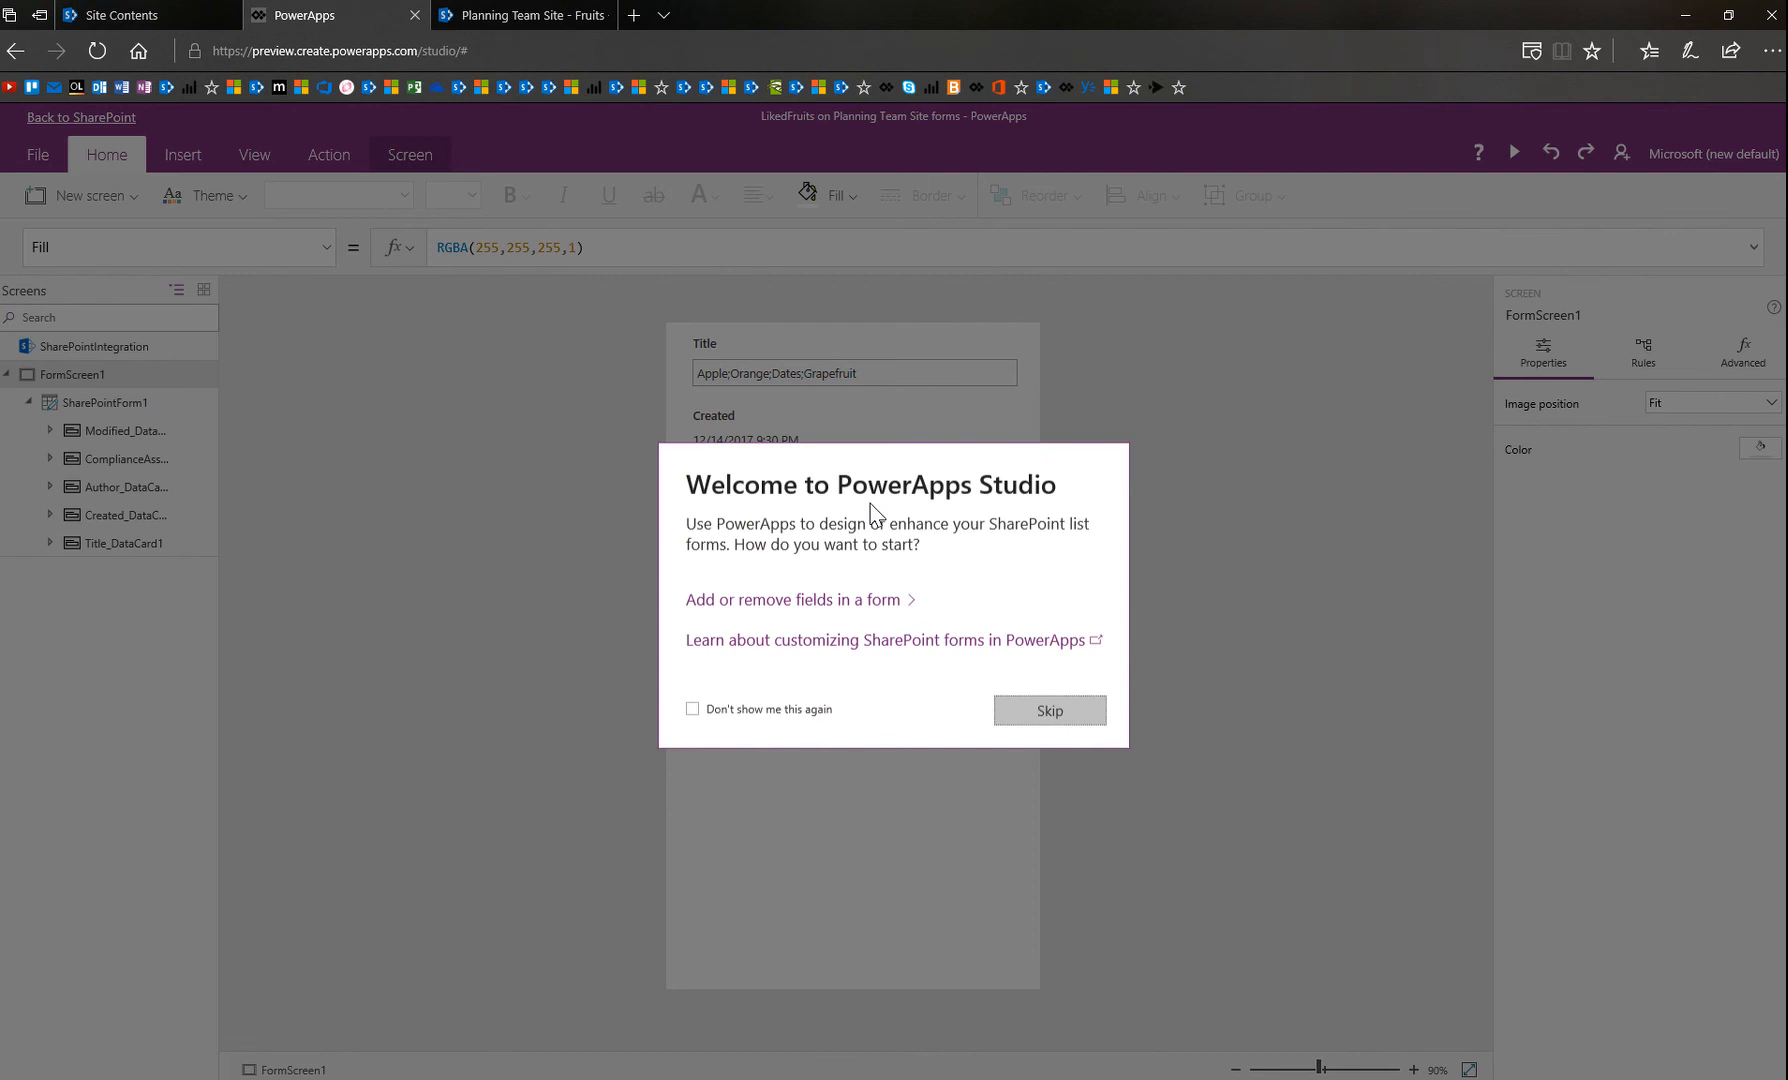
Remove the Created, Created By, Compliance Asset Id and Modified fields from the form and resize it to height 100 at Y 70.
click(813, 601)
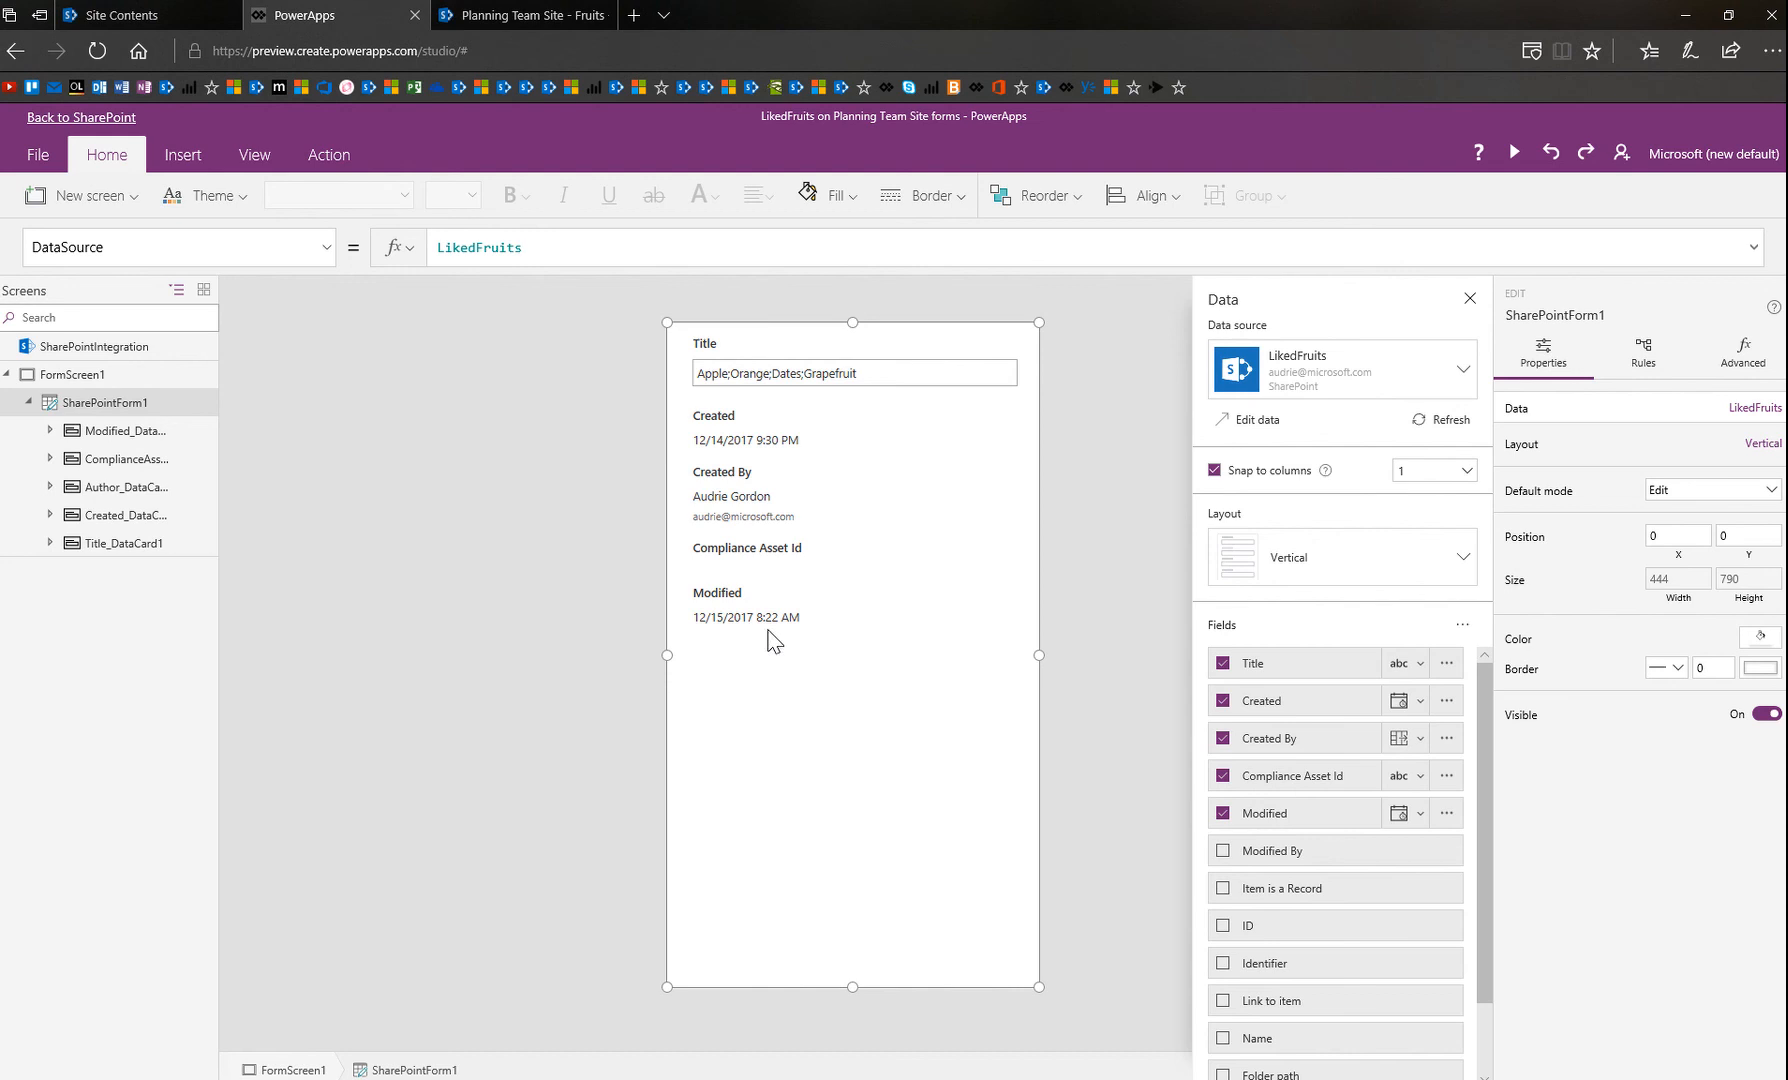
click(1223, 702)
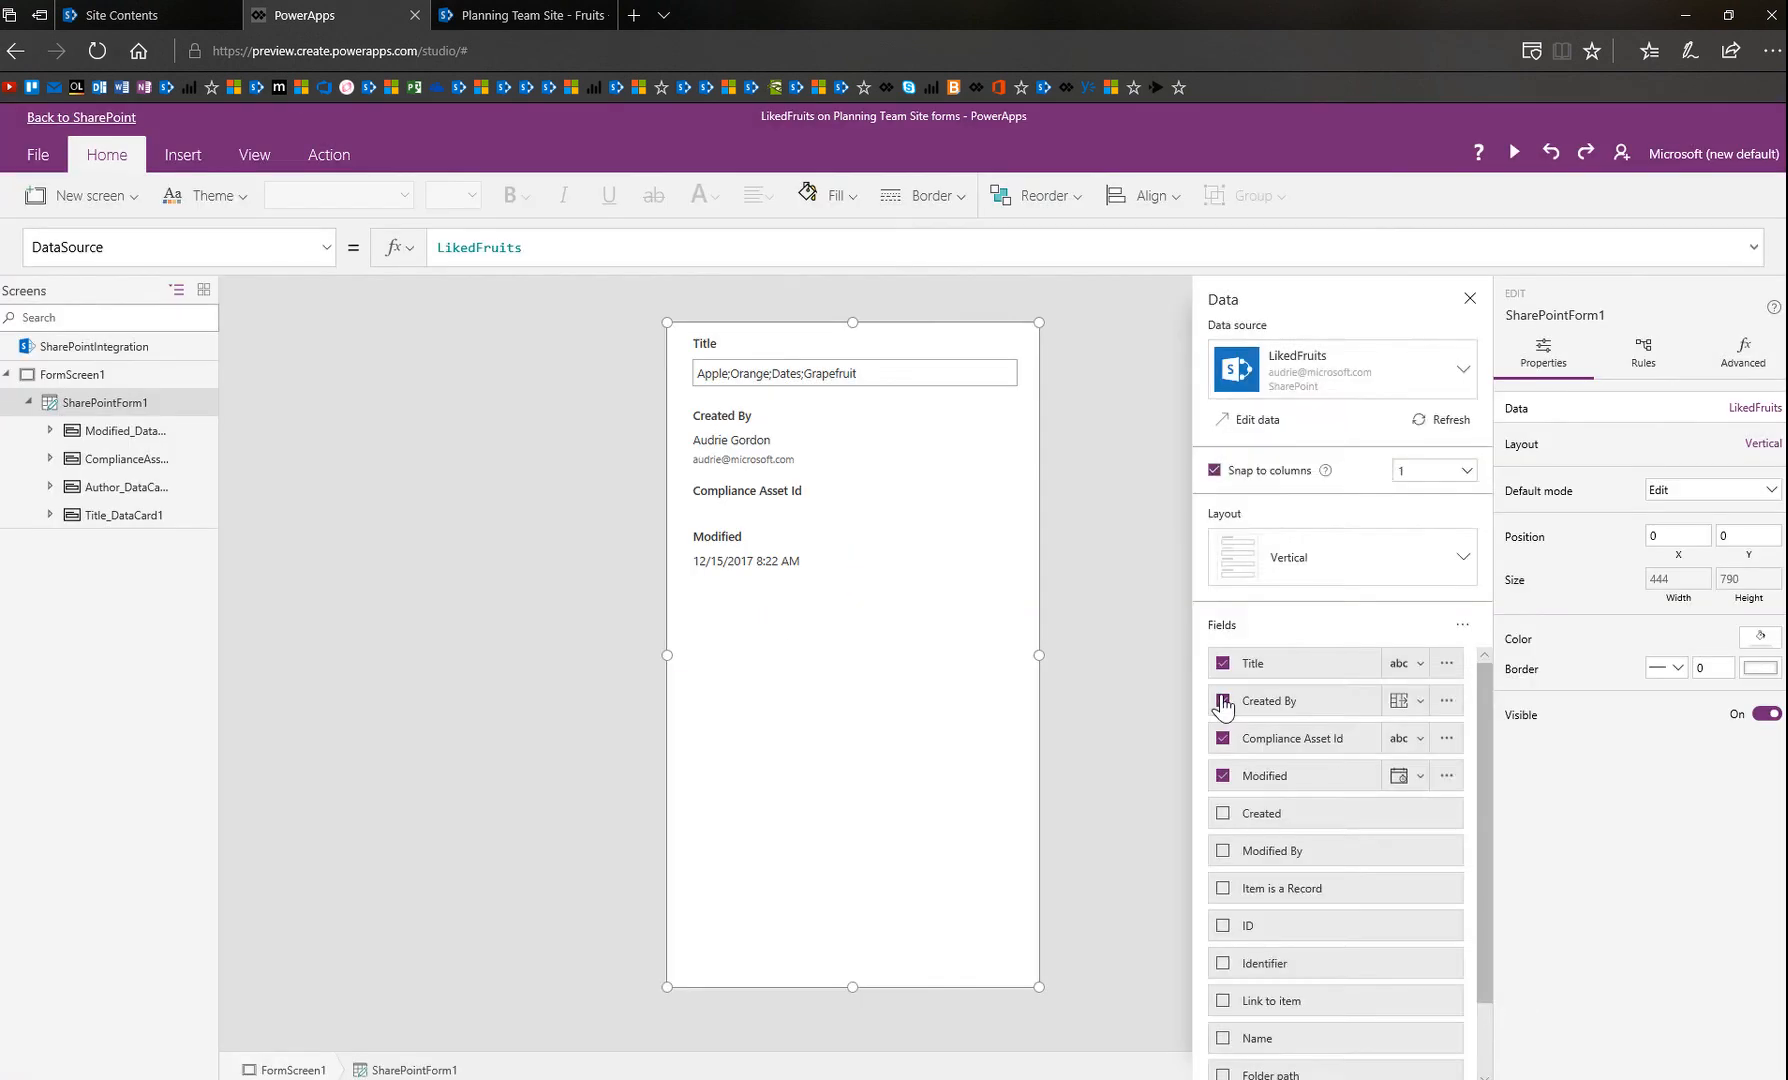
click(1223, 702)
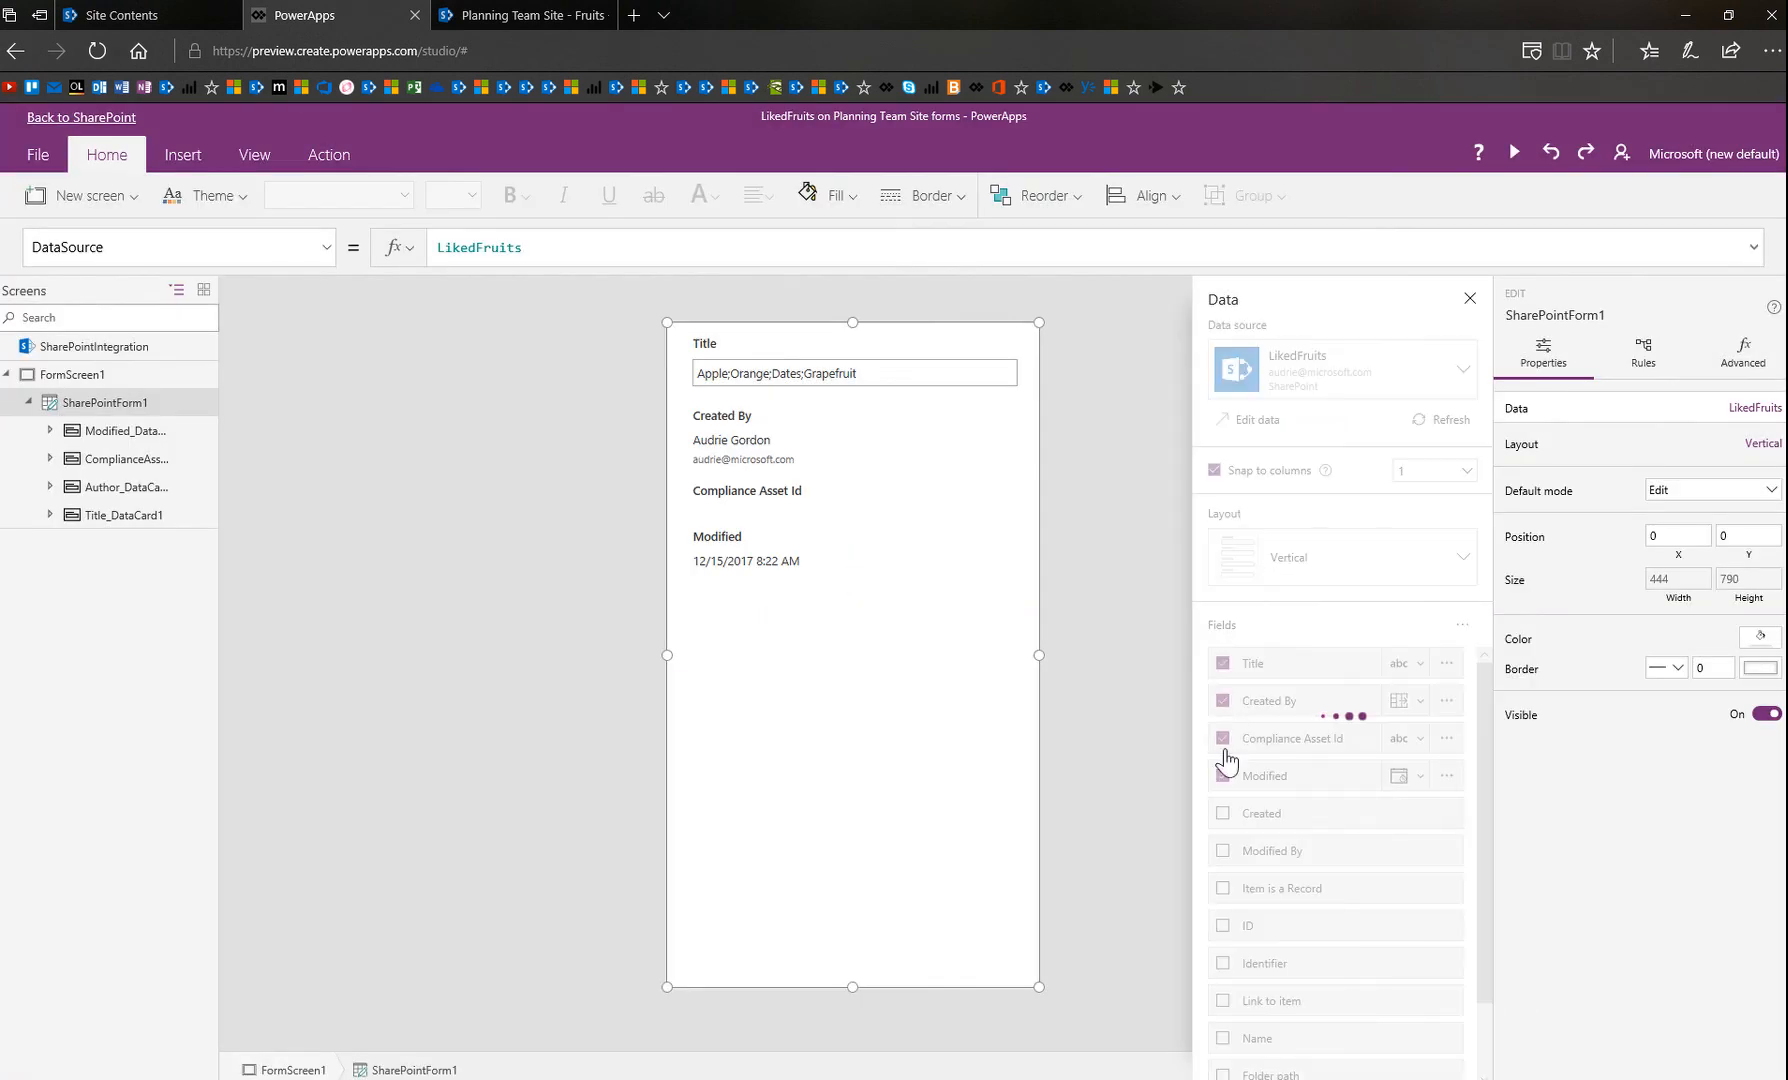
click(1224, 701)
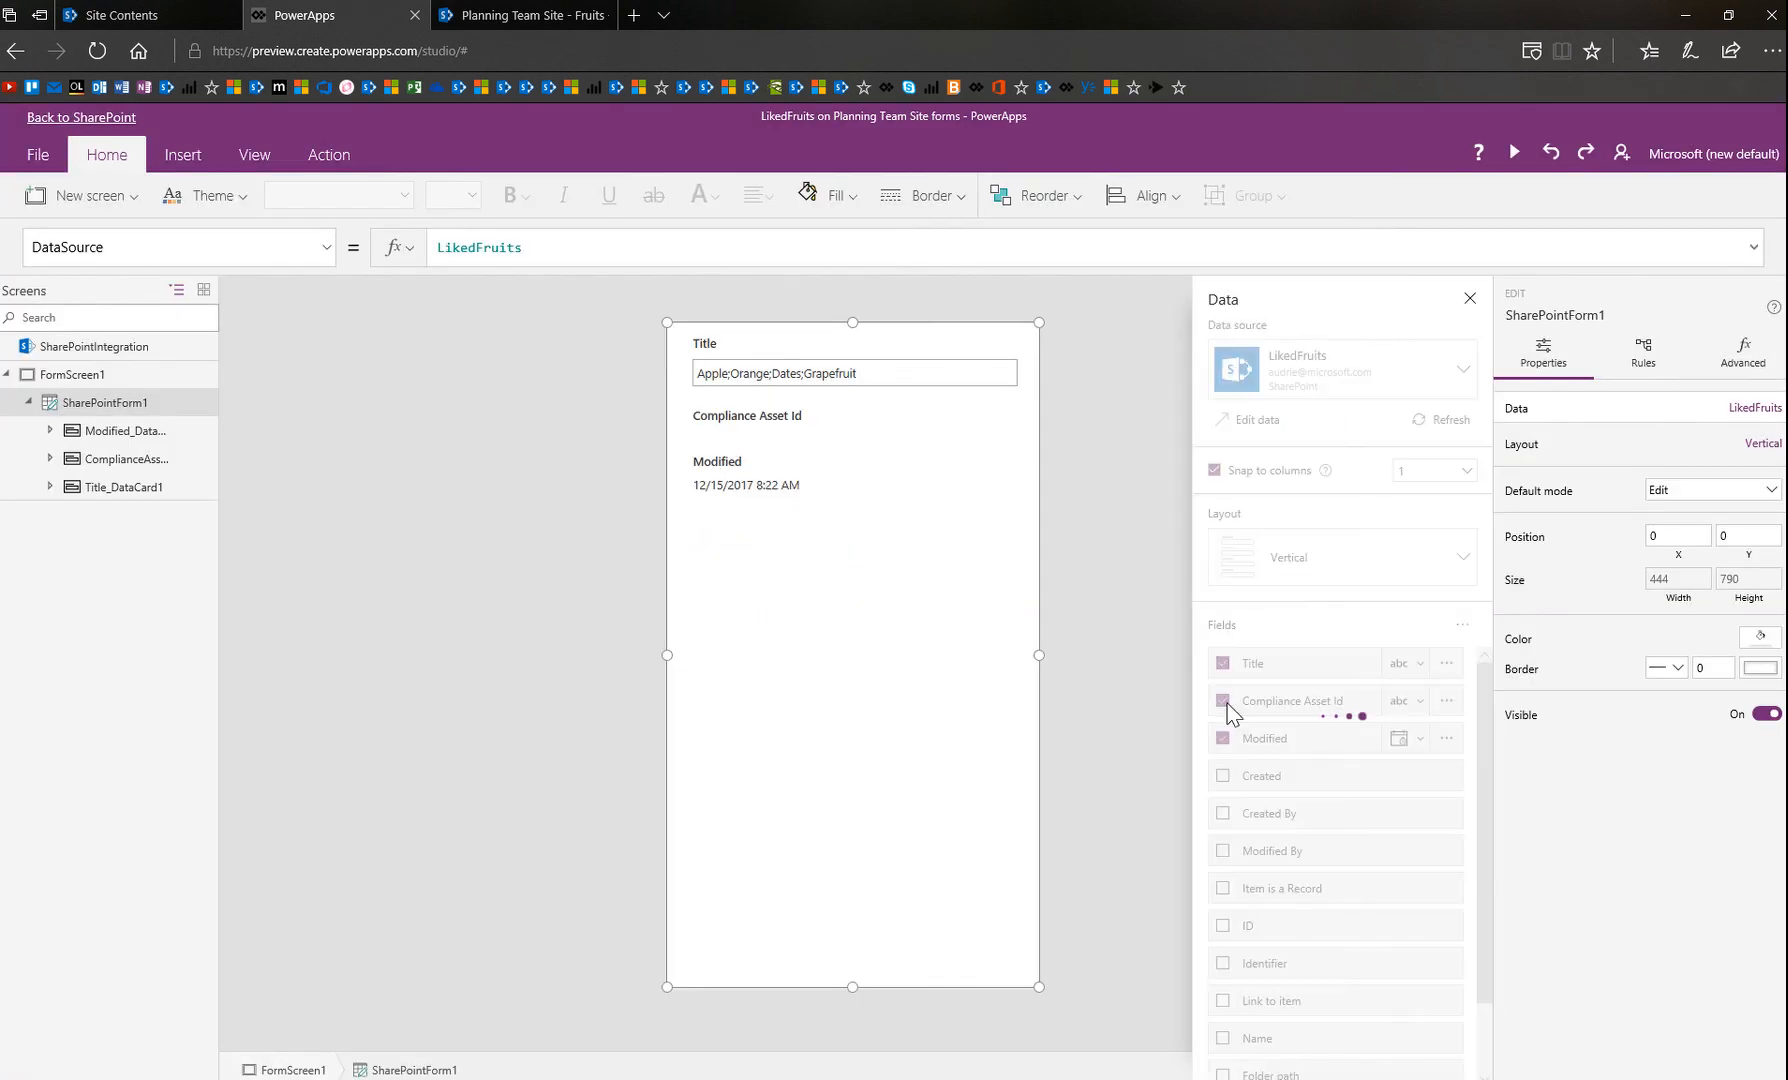
click(1222, 700)
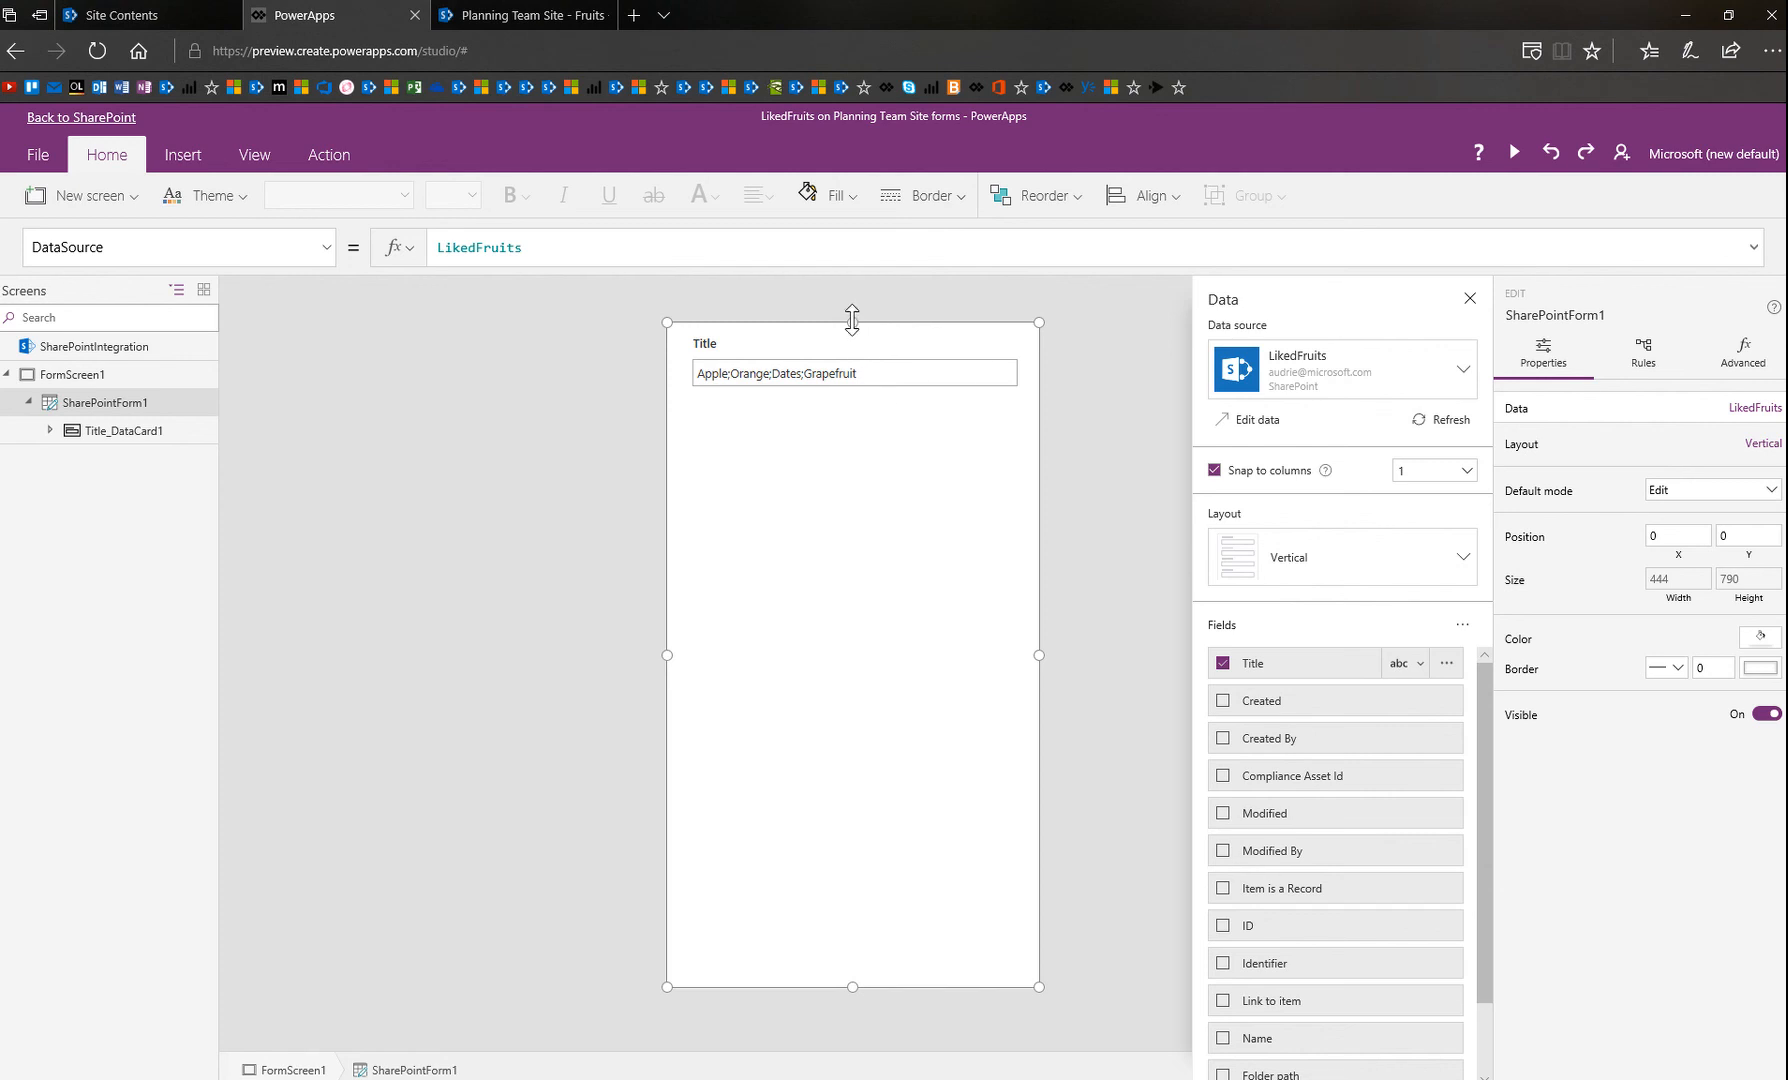
drag(852, 322, 893, 432)
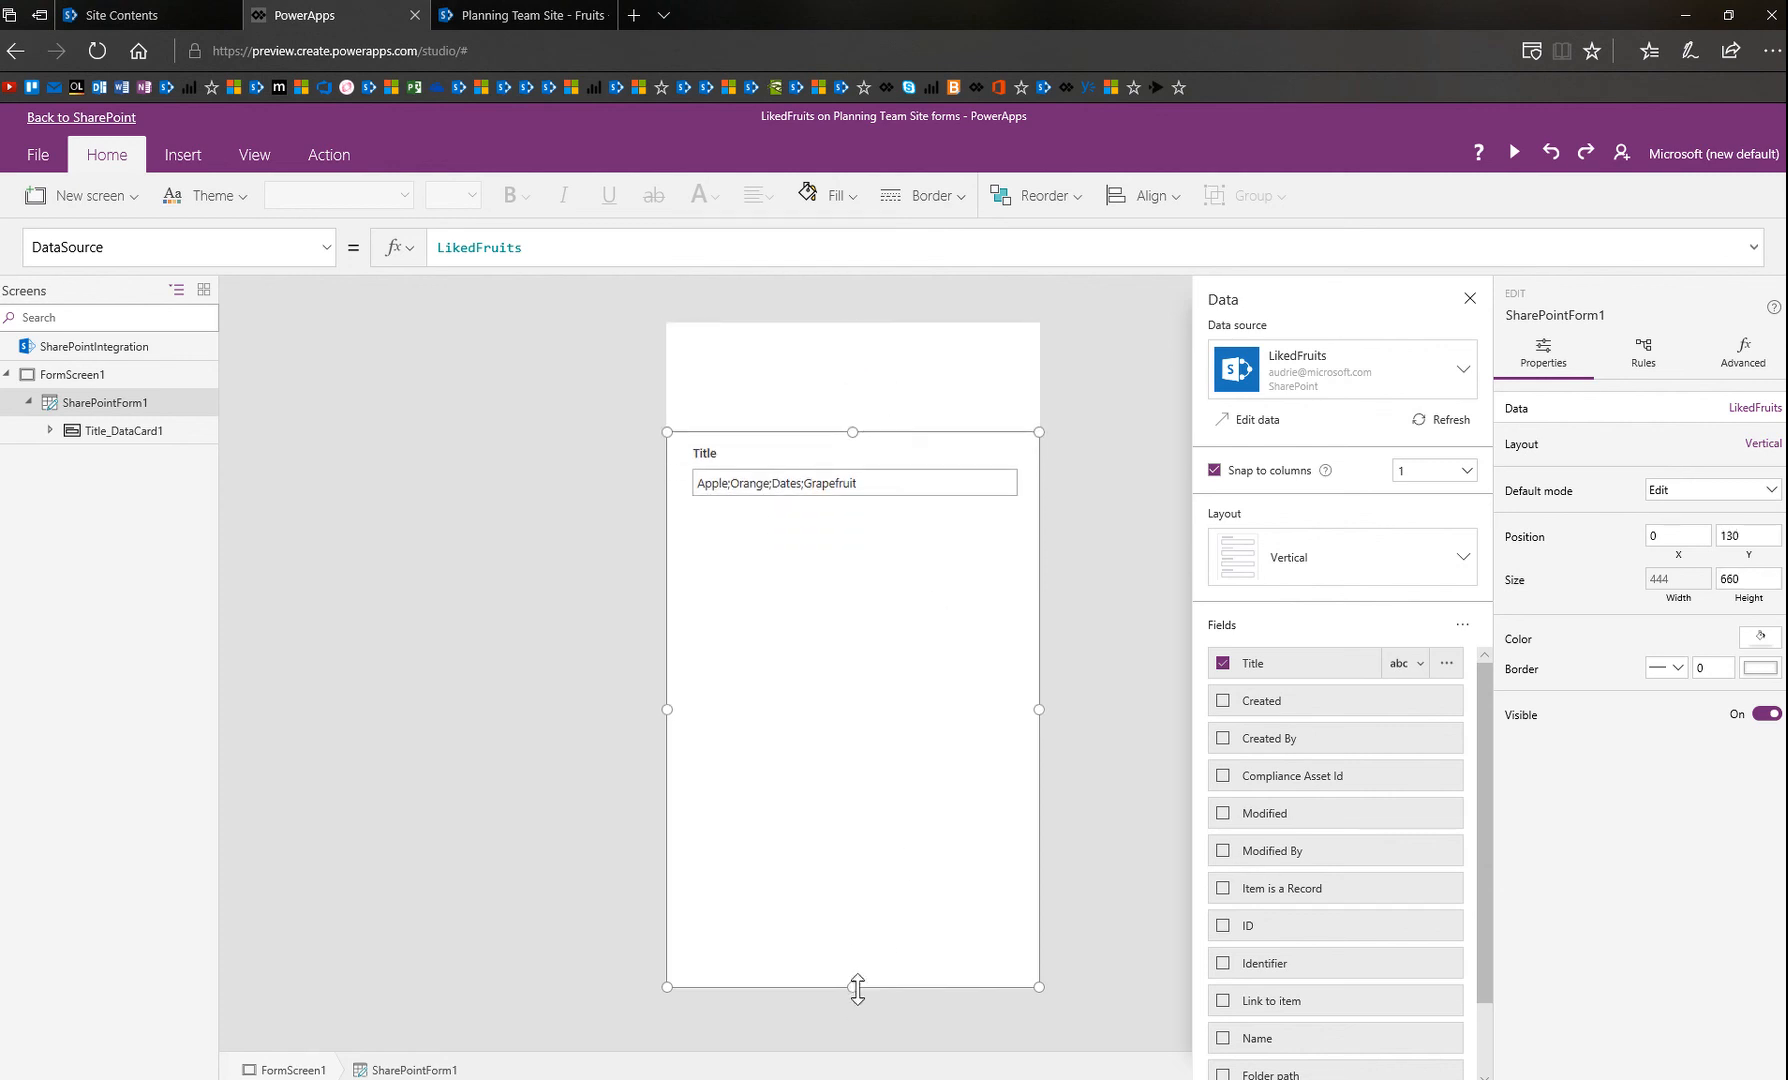
drag(852, 987, 930, 470)
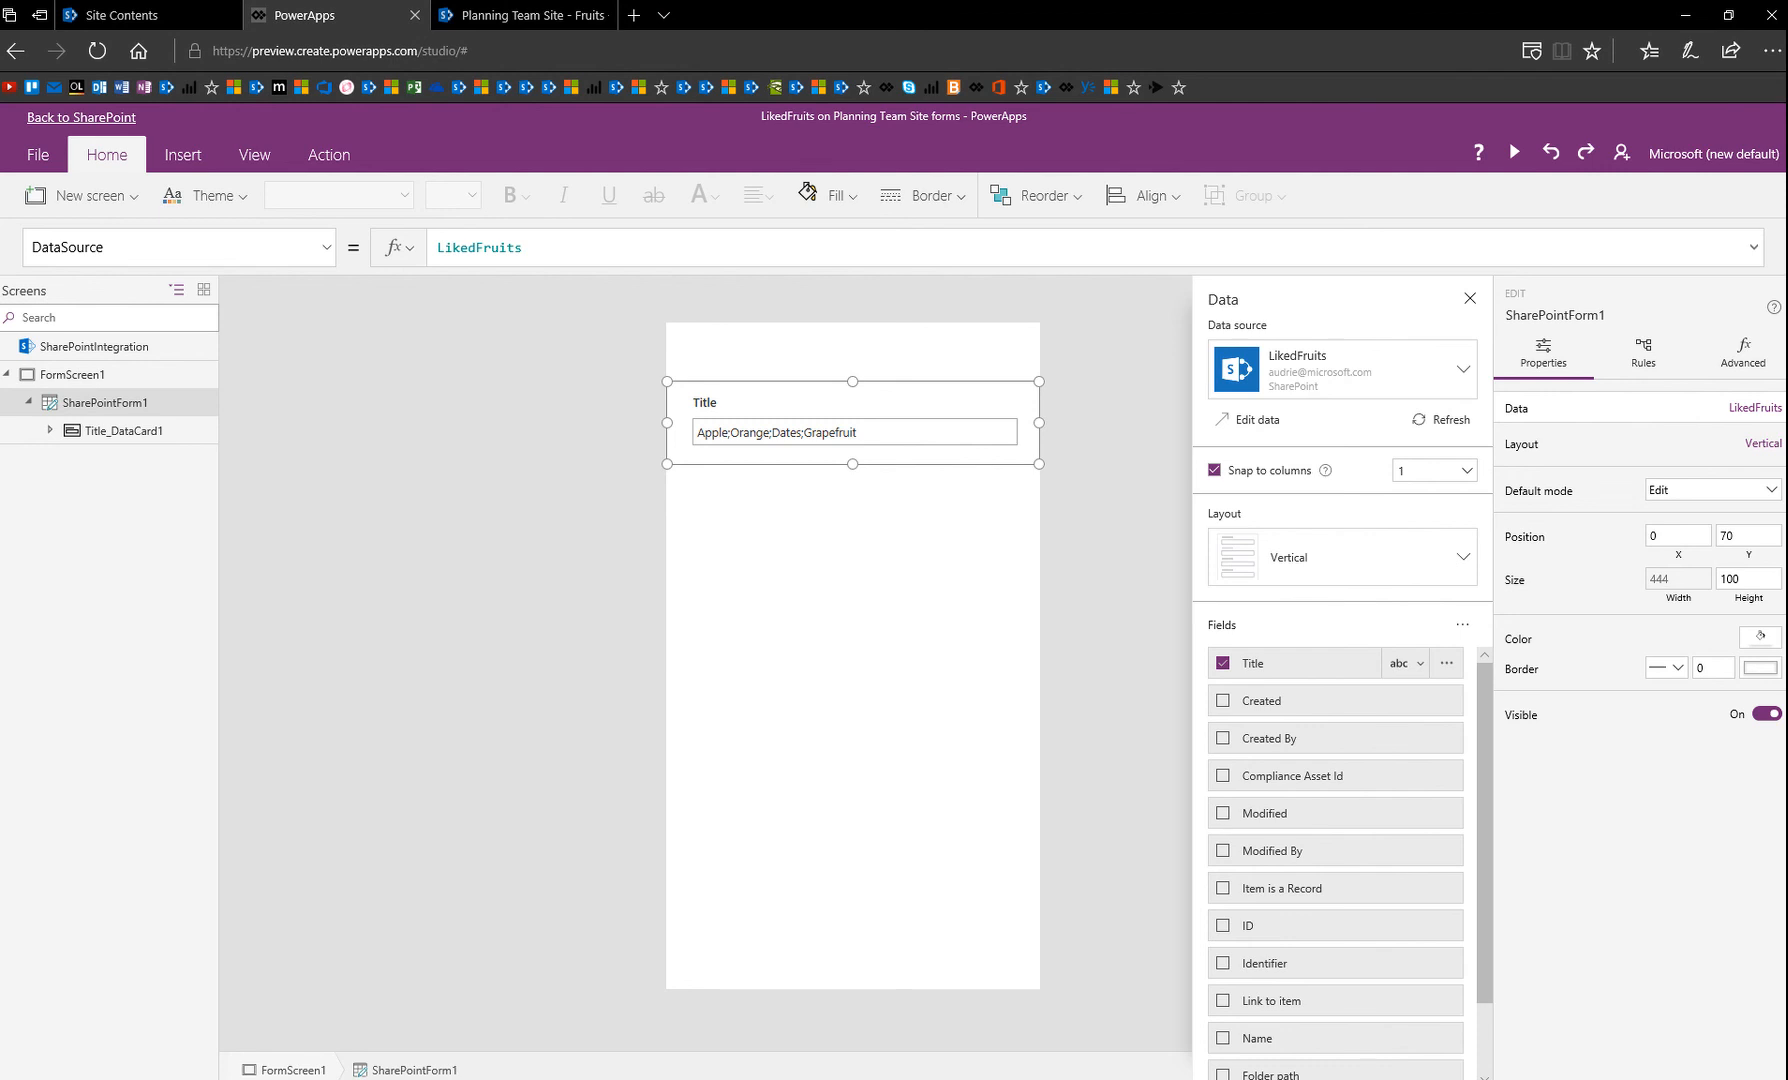
Switch to the CheckItAppDemo.pptx presentation, copy the variable name DeliminatedList from the OnCheck formula, and return to PowerApps.
key(super+shift+q)
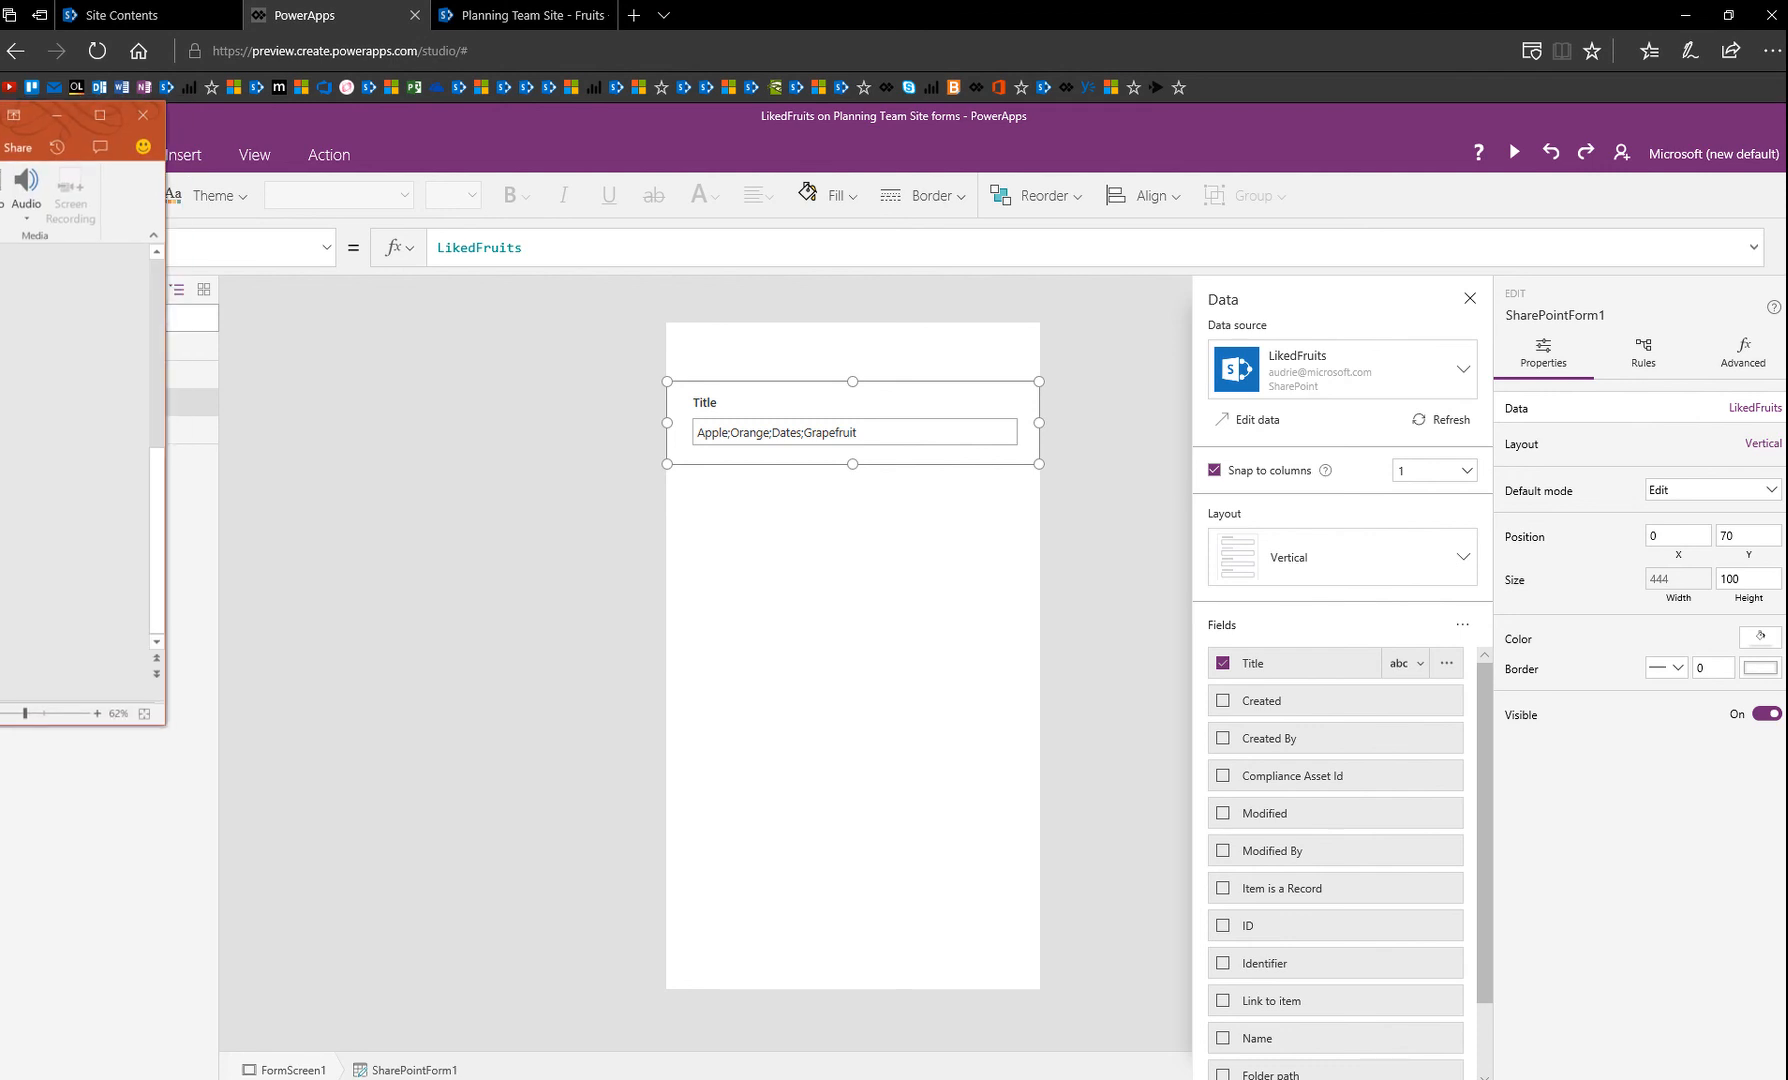
drag(75, 104, 1206, 148)
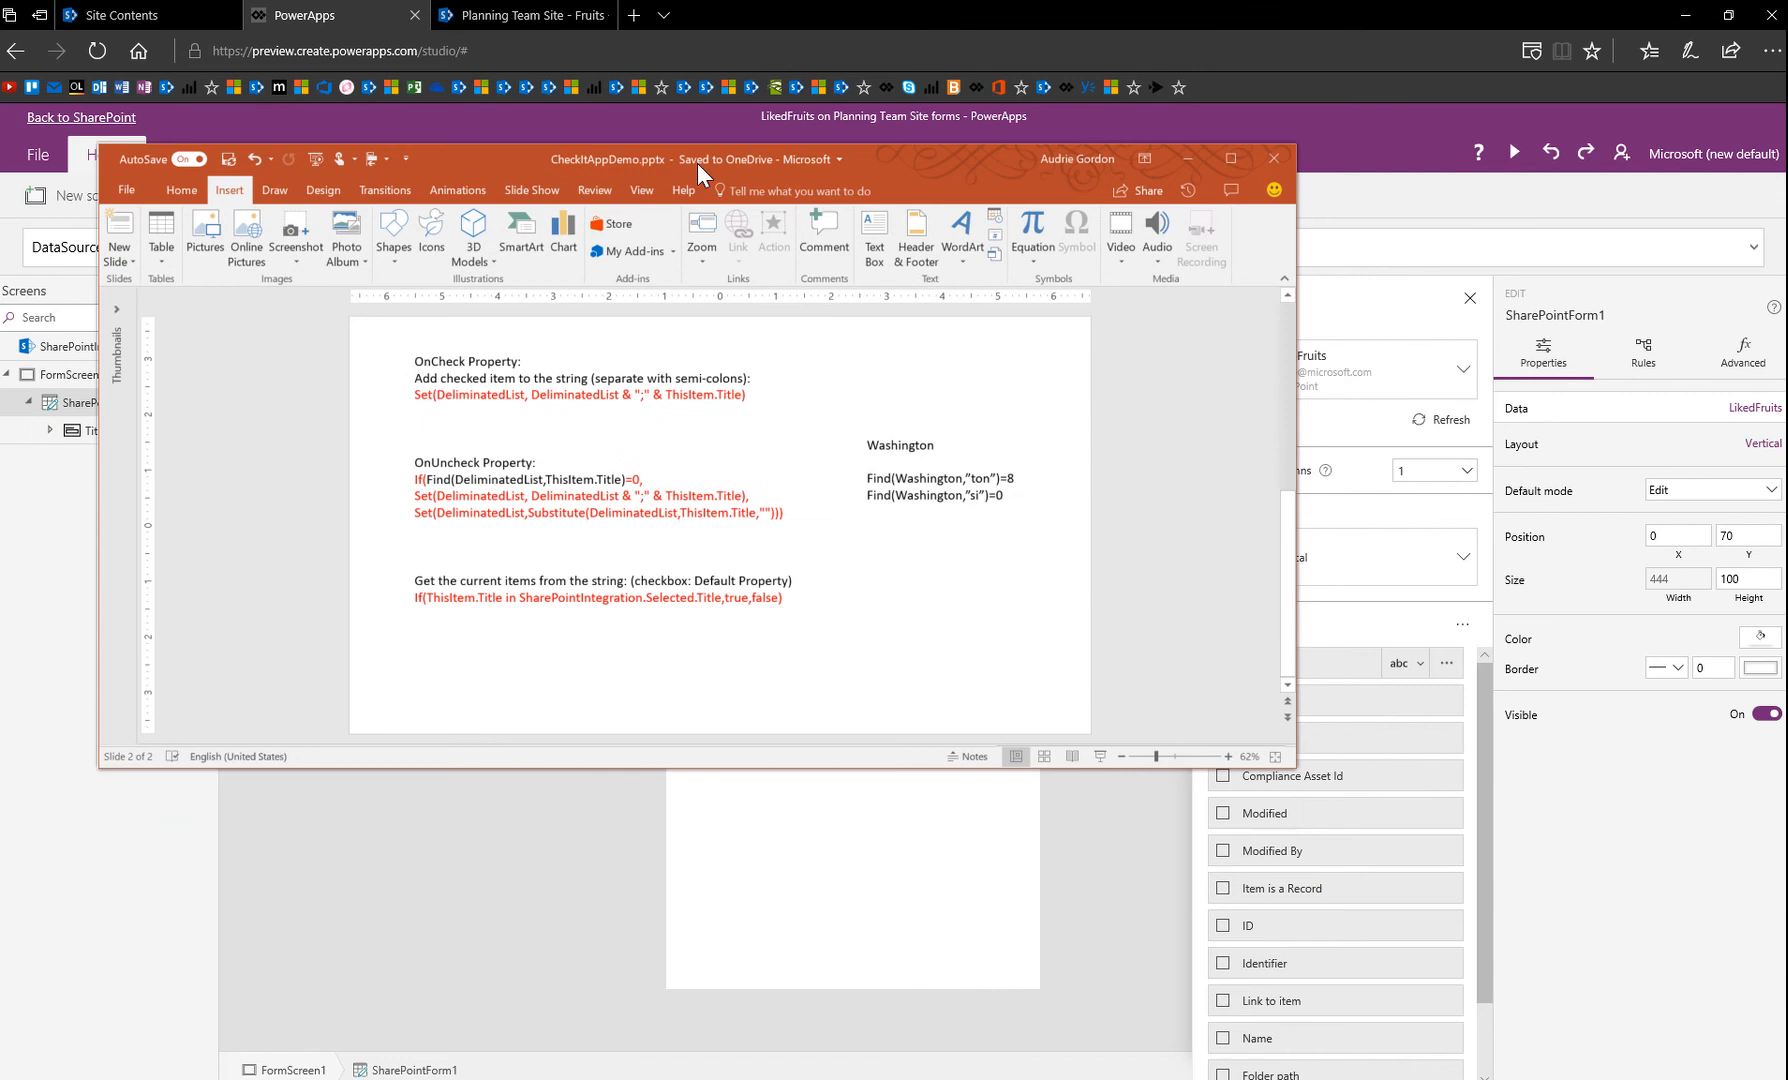
click(1228, 159)
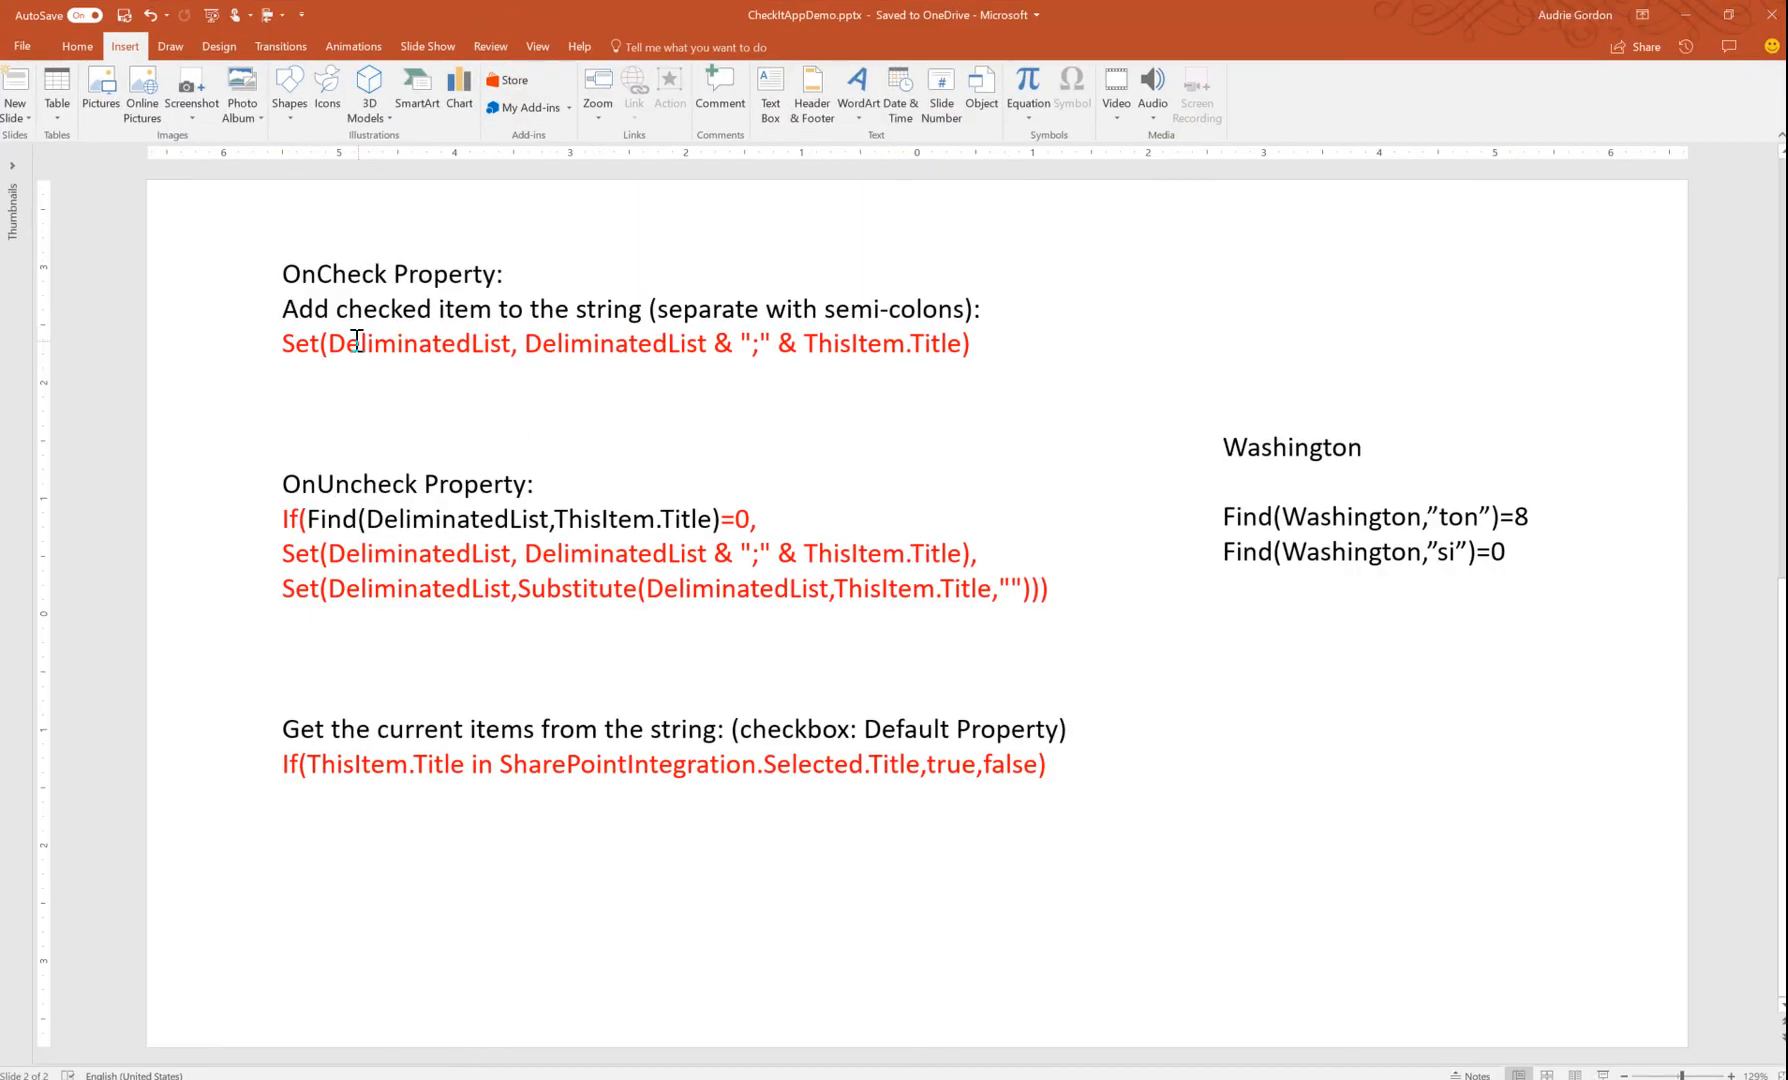
drag(329, 343, 515, 347)
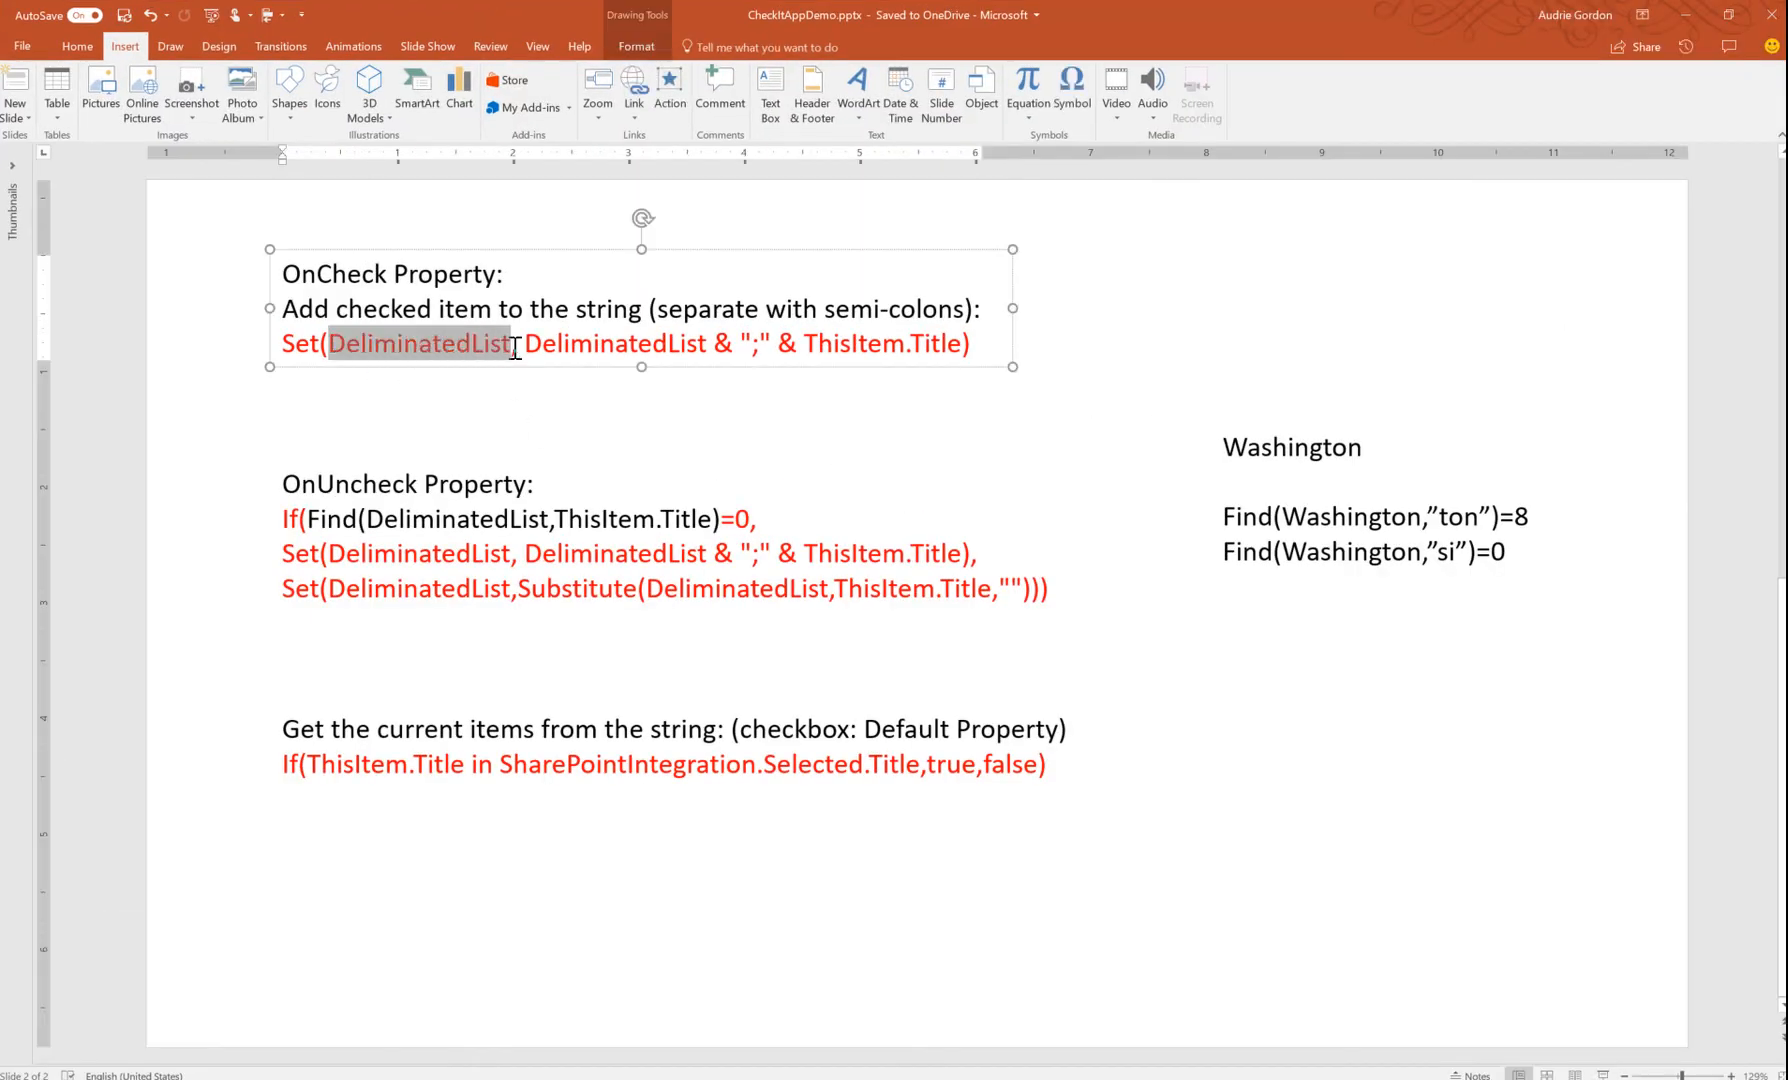
right_click(414, 350)
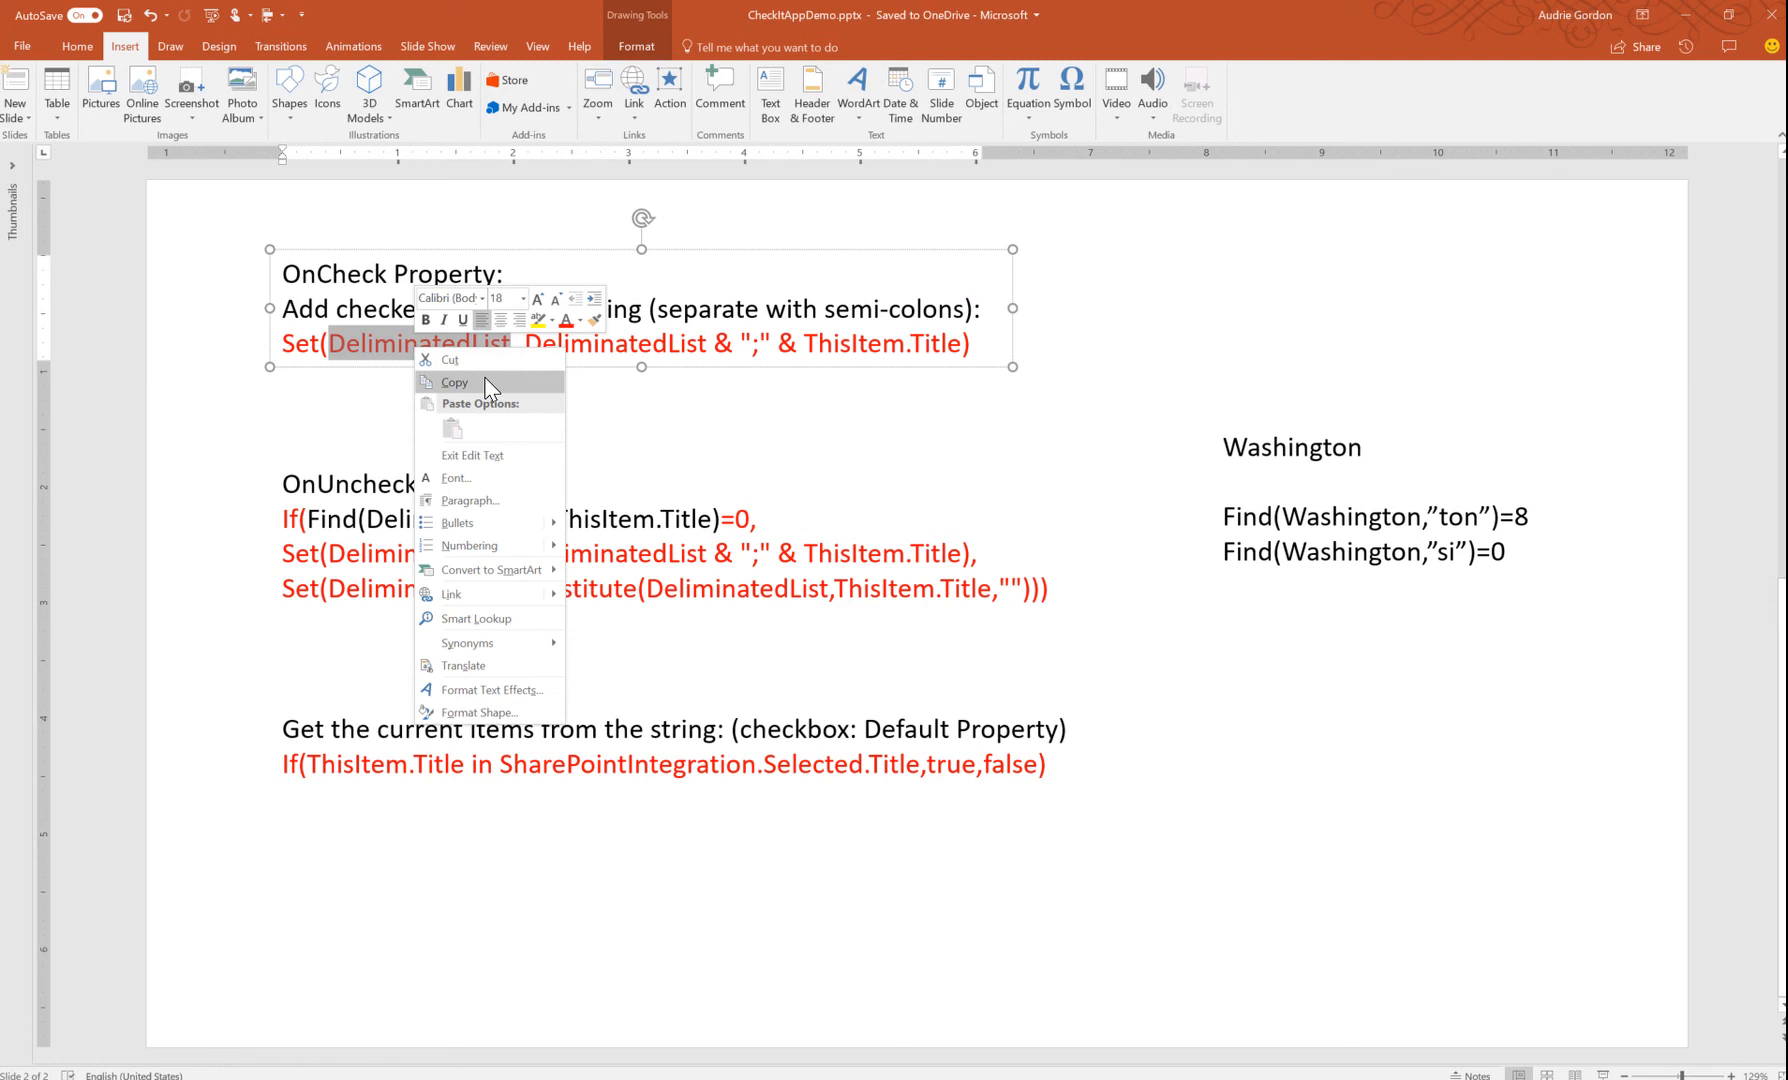
click(487, 383)
click(393, 418)
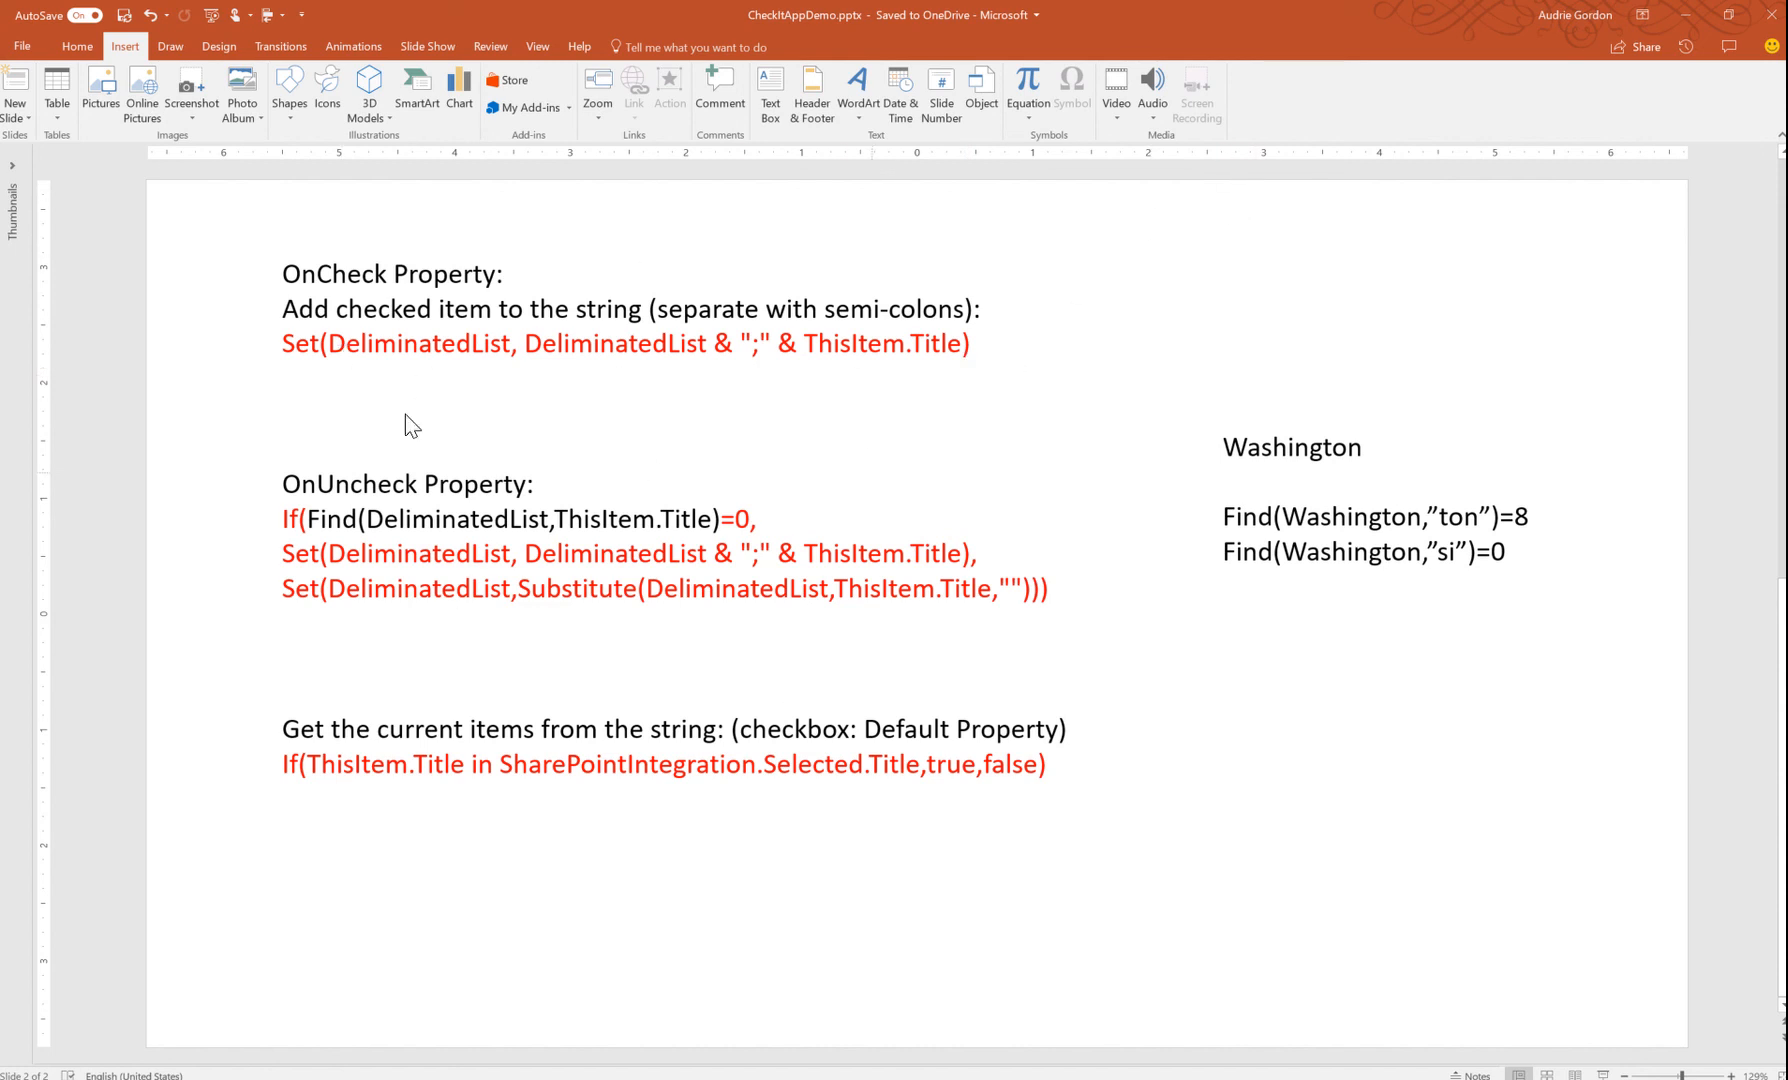
click(1682, 18)
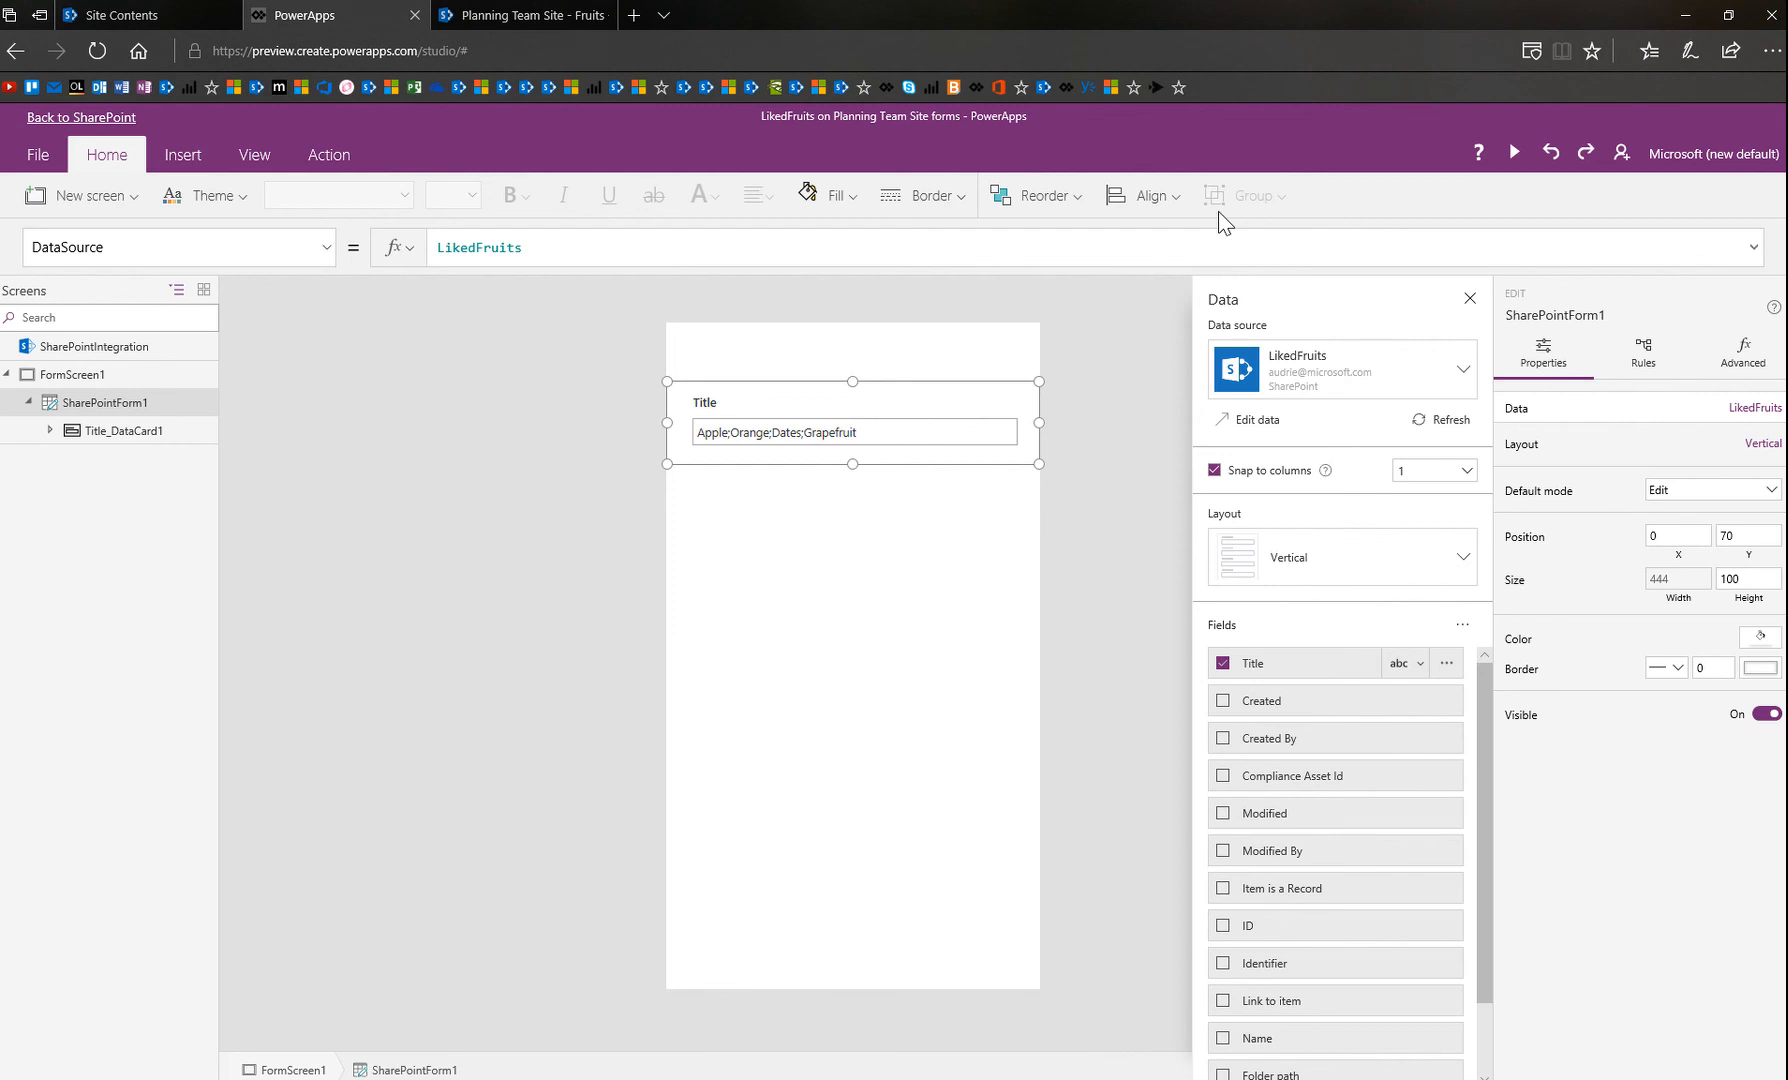
Insert a button on FormScreen1 above the Title field.
click(700, 355)
click(181, 160)
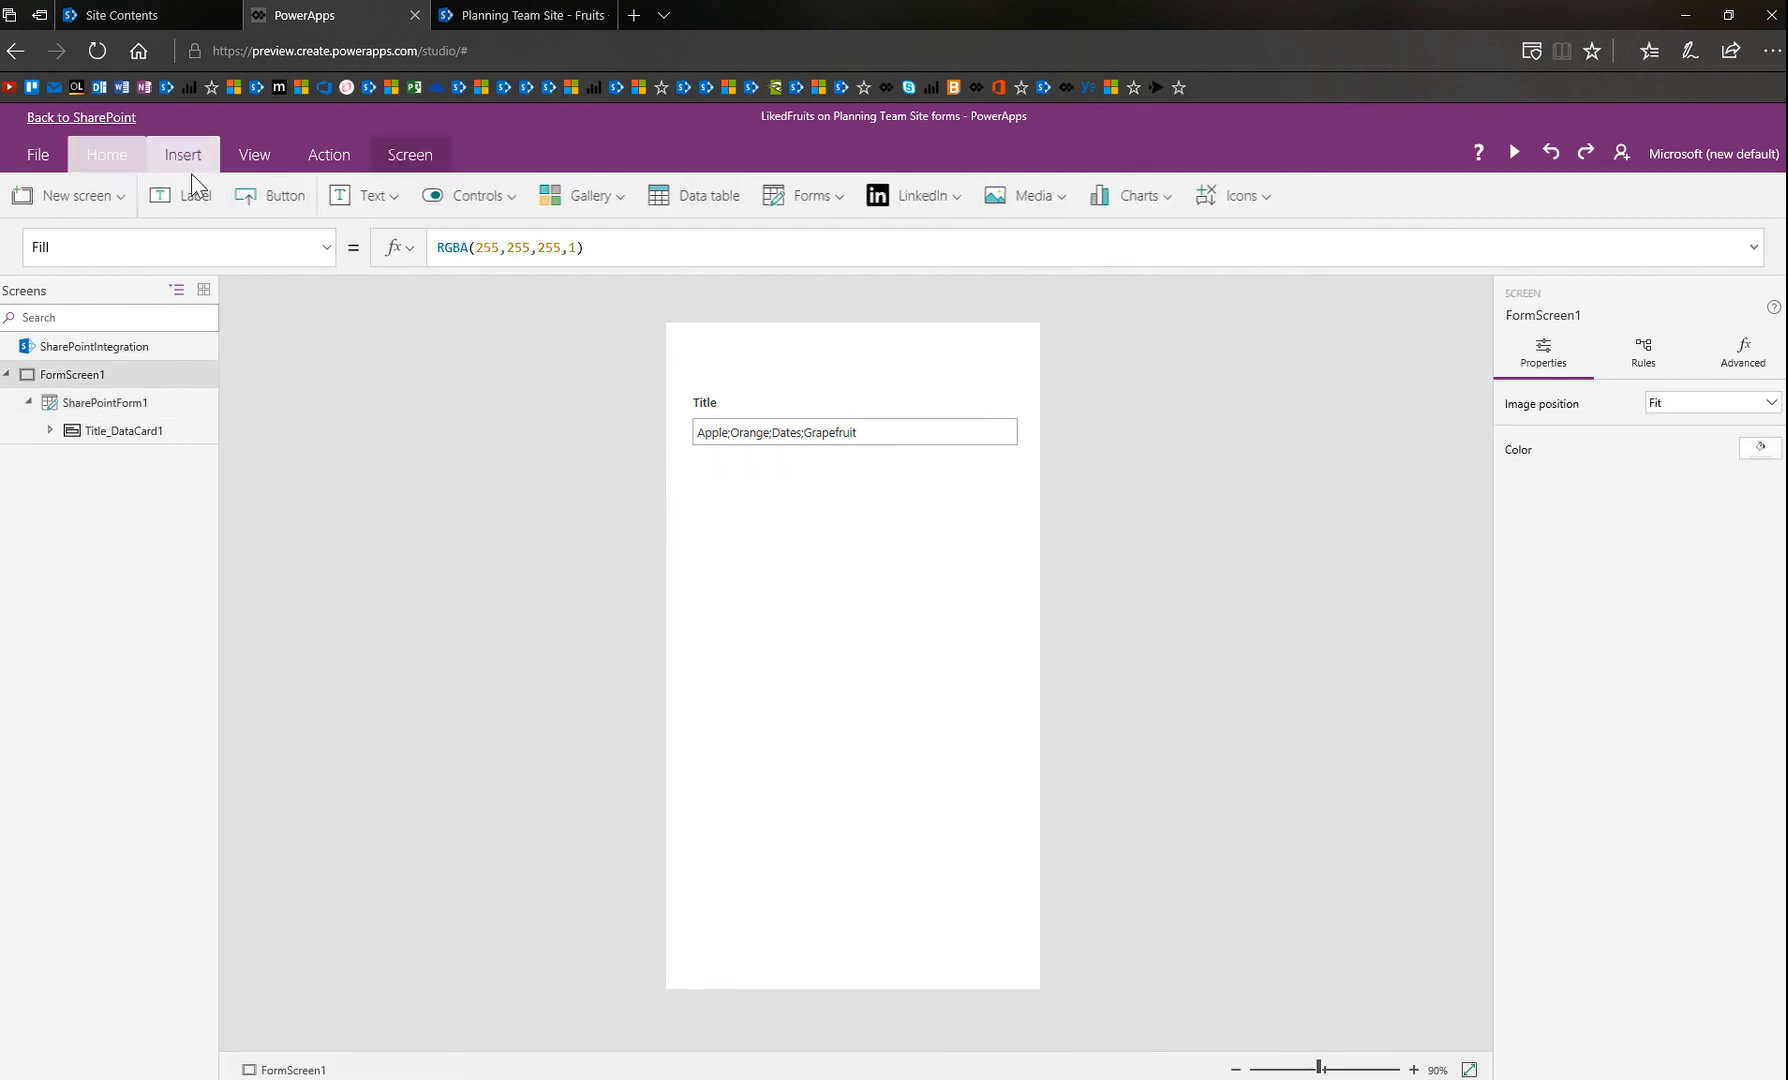
click(297, 205)
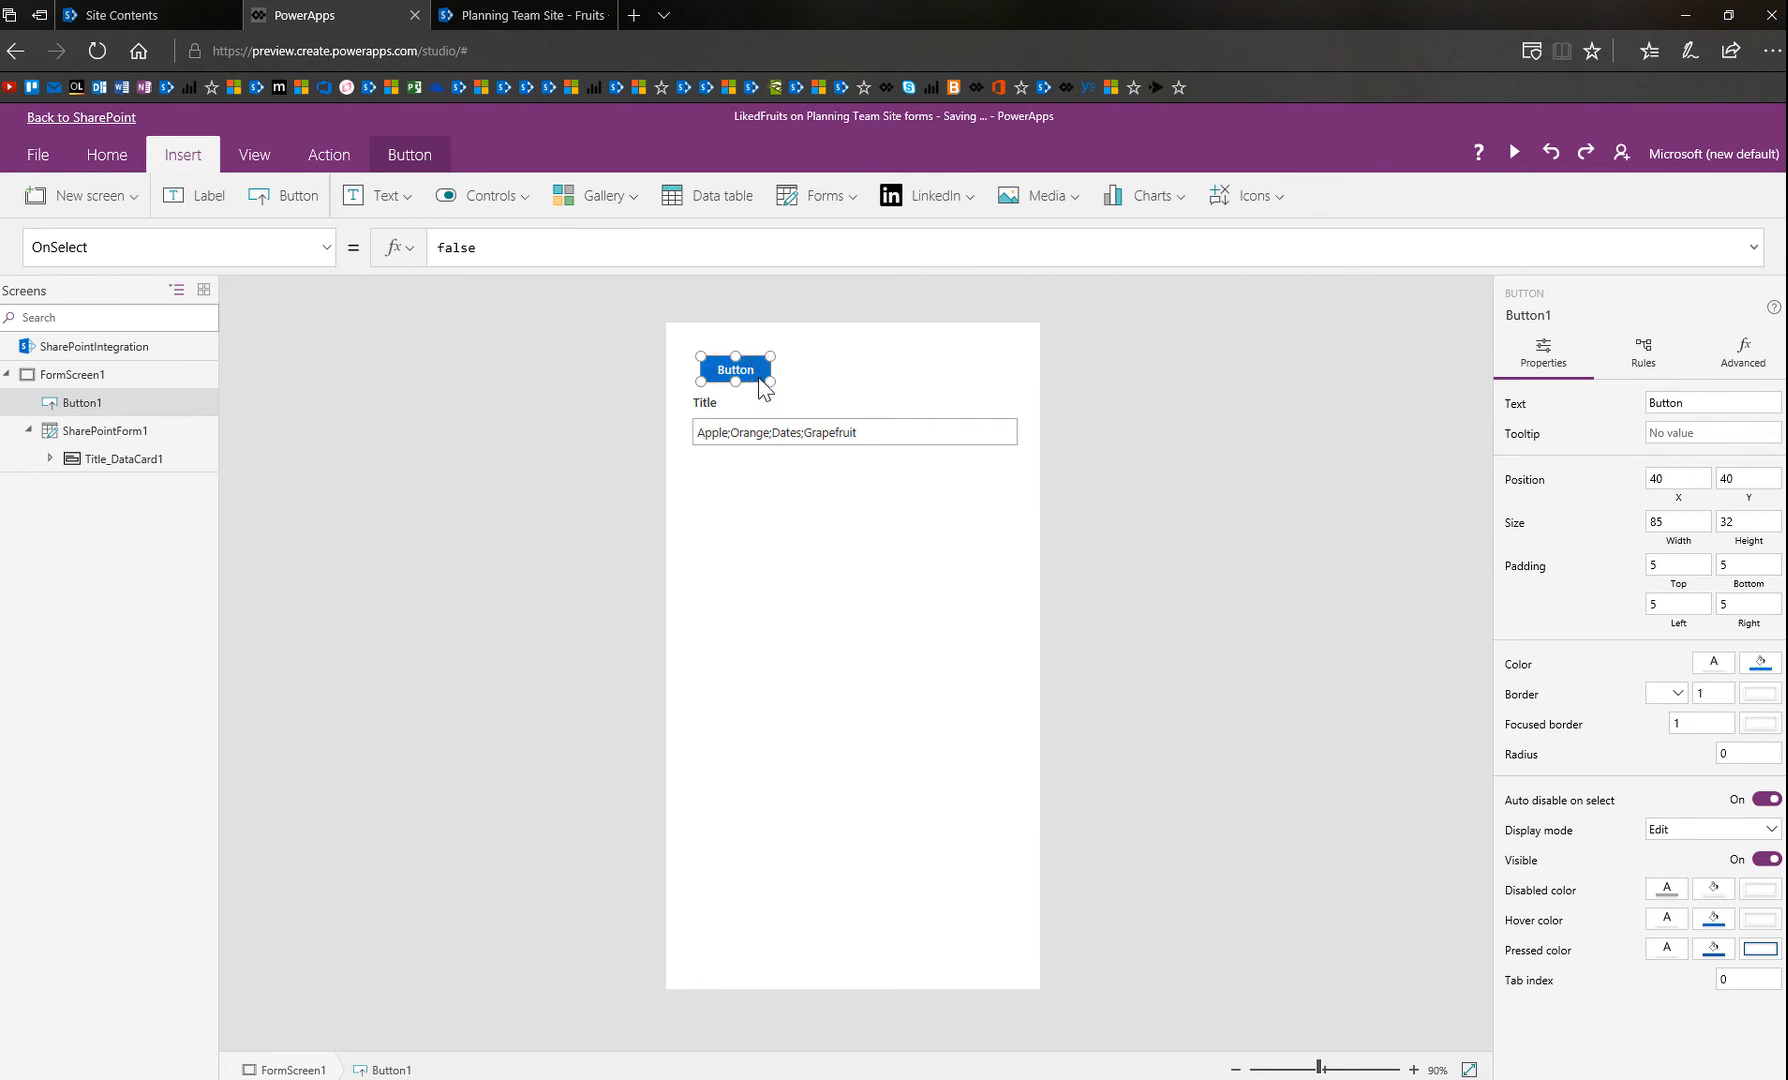
Label the new button Set and move it to X 33, Y 38, above the Title field.
double_click(750, 370)
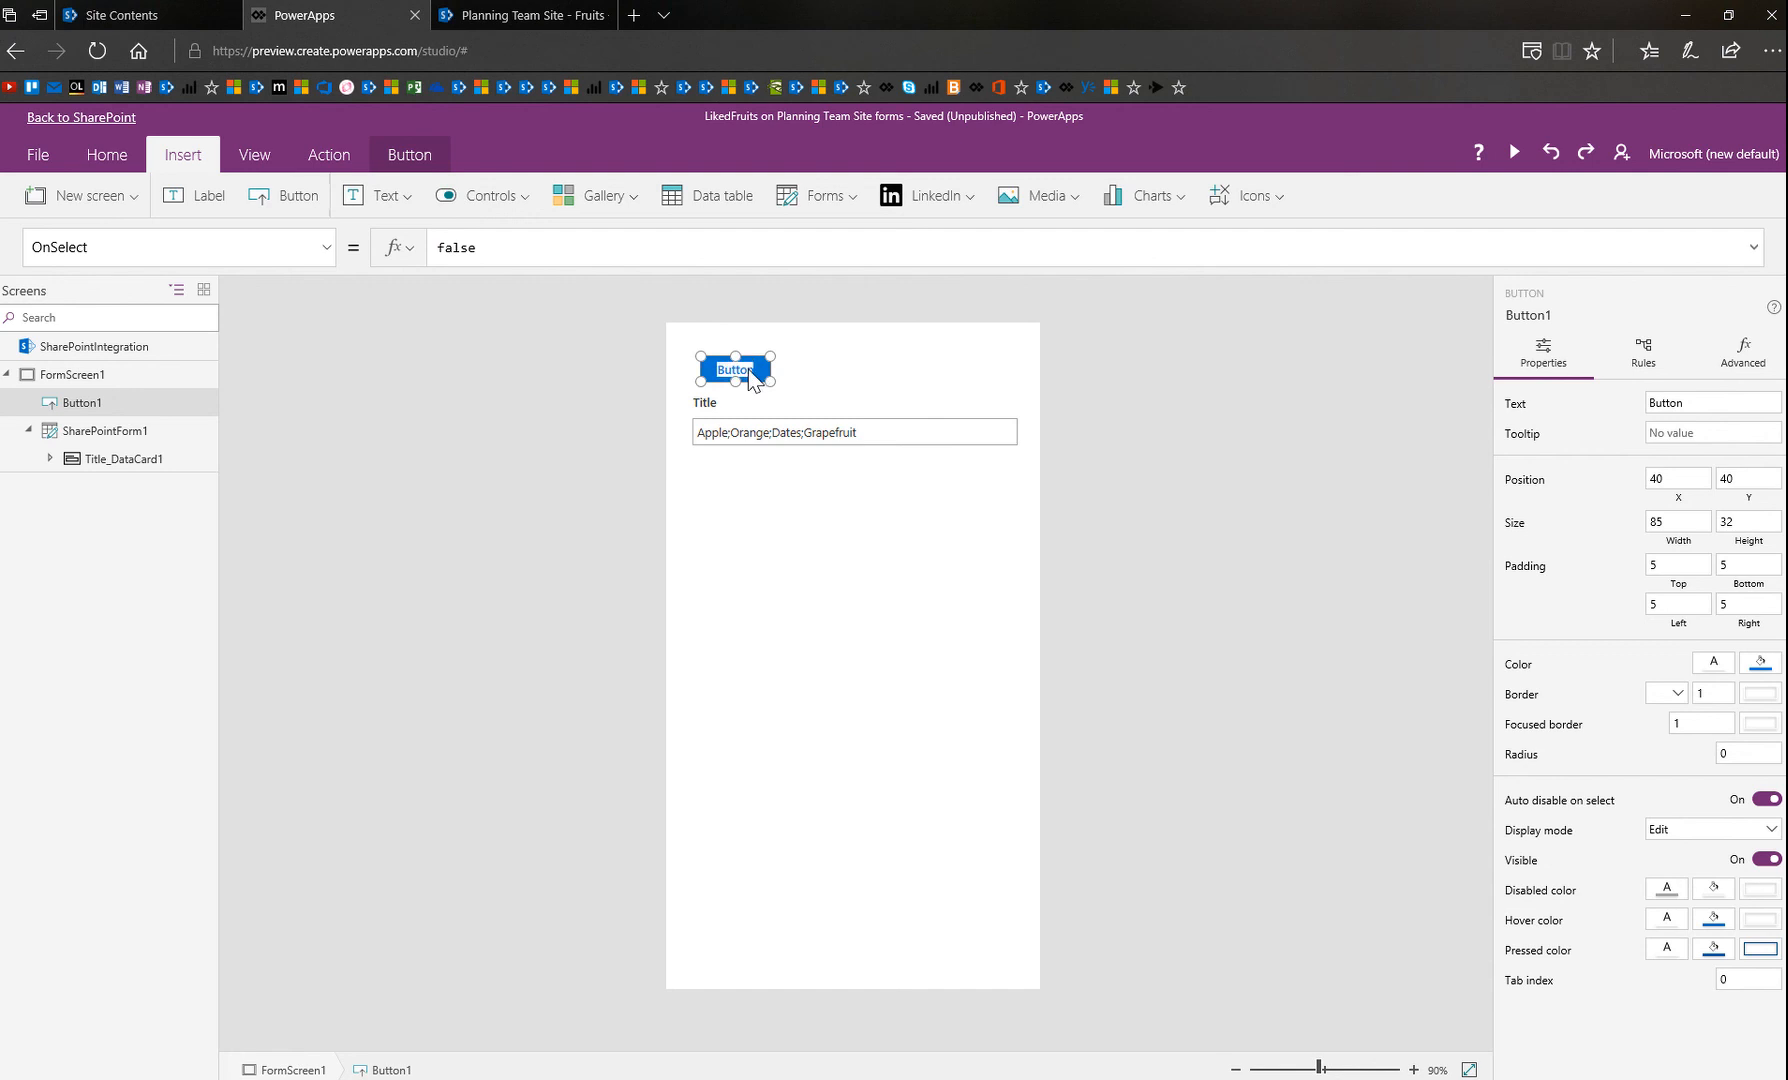
text(Set)
click(877, 385)
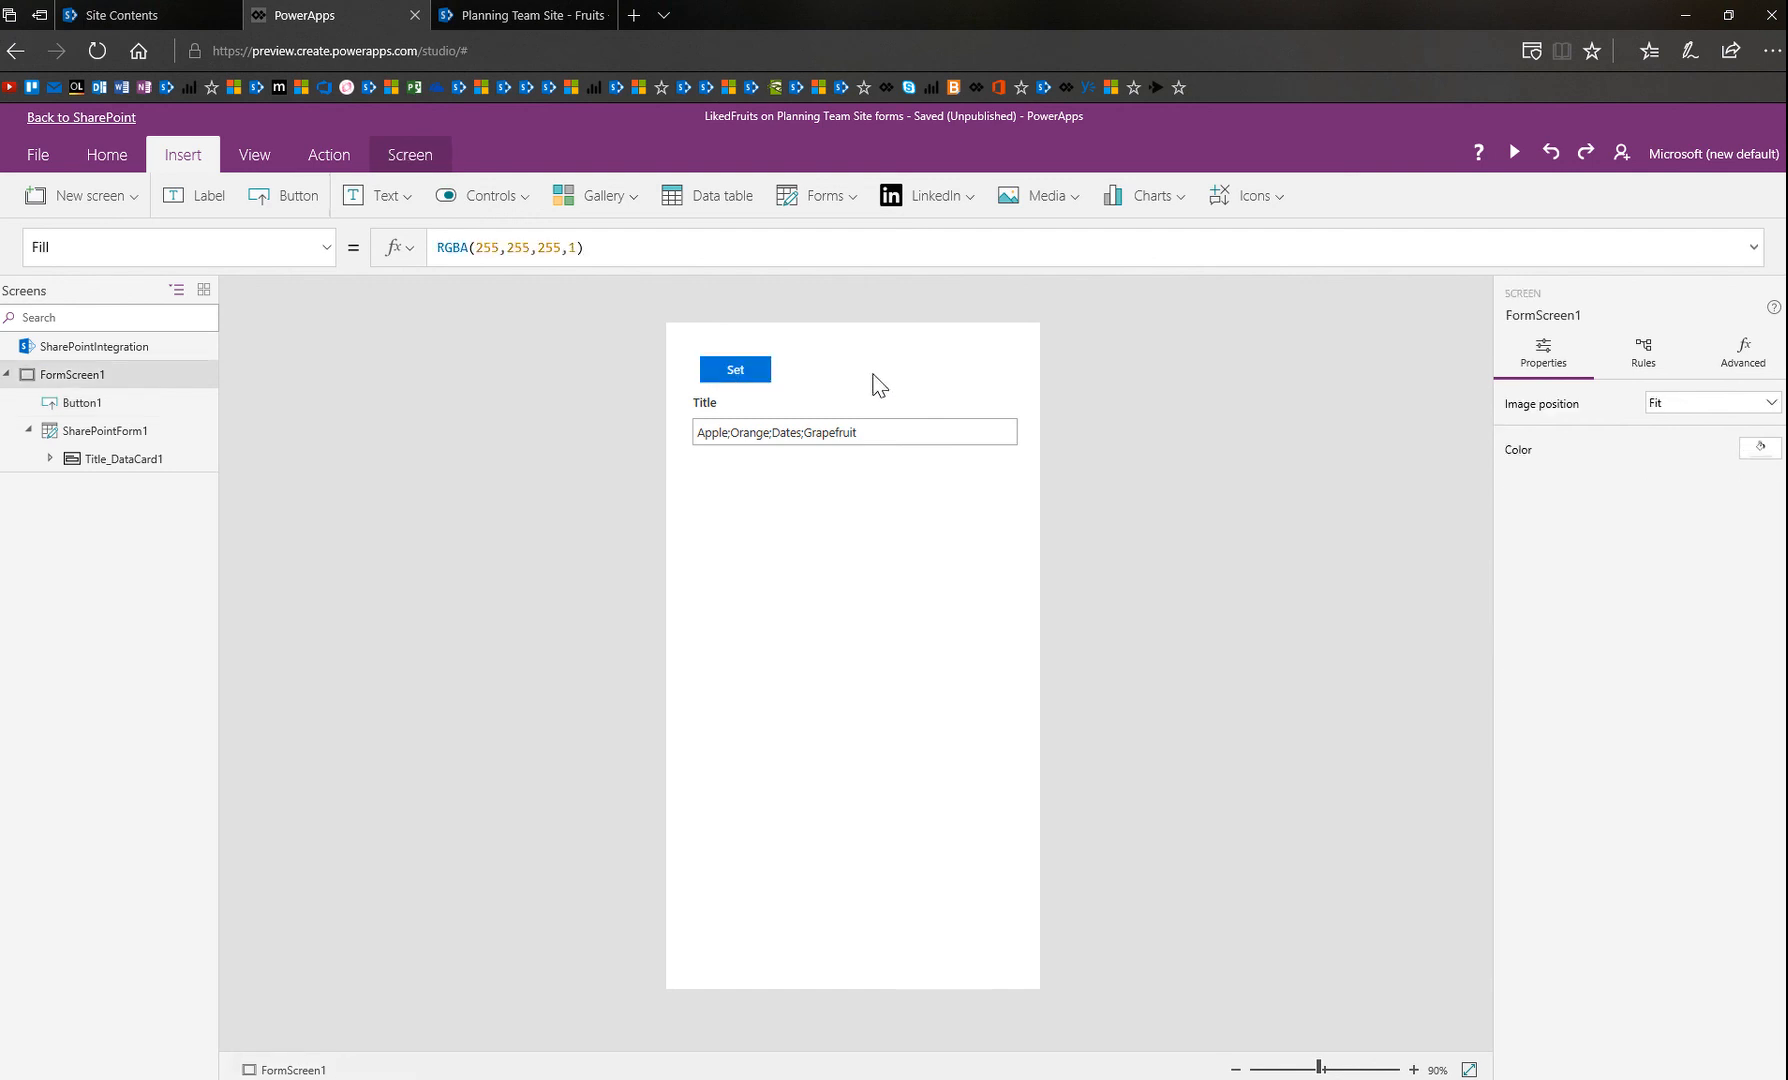
click(757, 384)
mouse_move(757, 384)
mouse_down()
mouse_move(718, 371)
mouse_move(748, 392)
mouse_up()
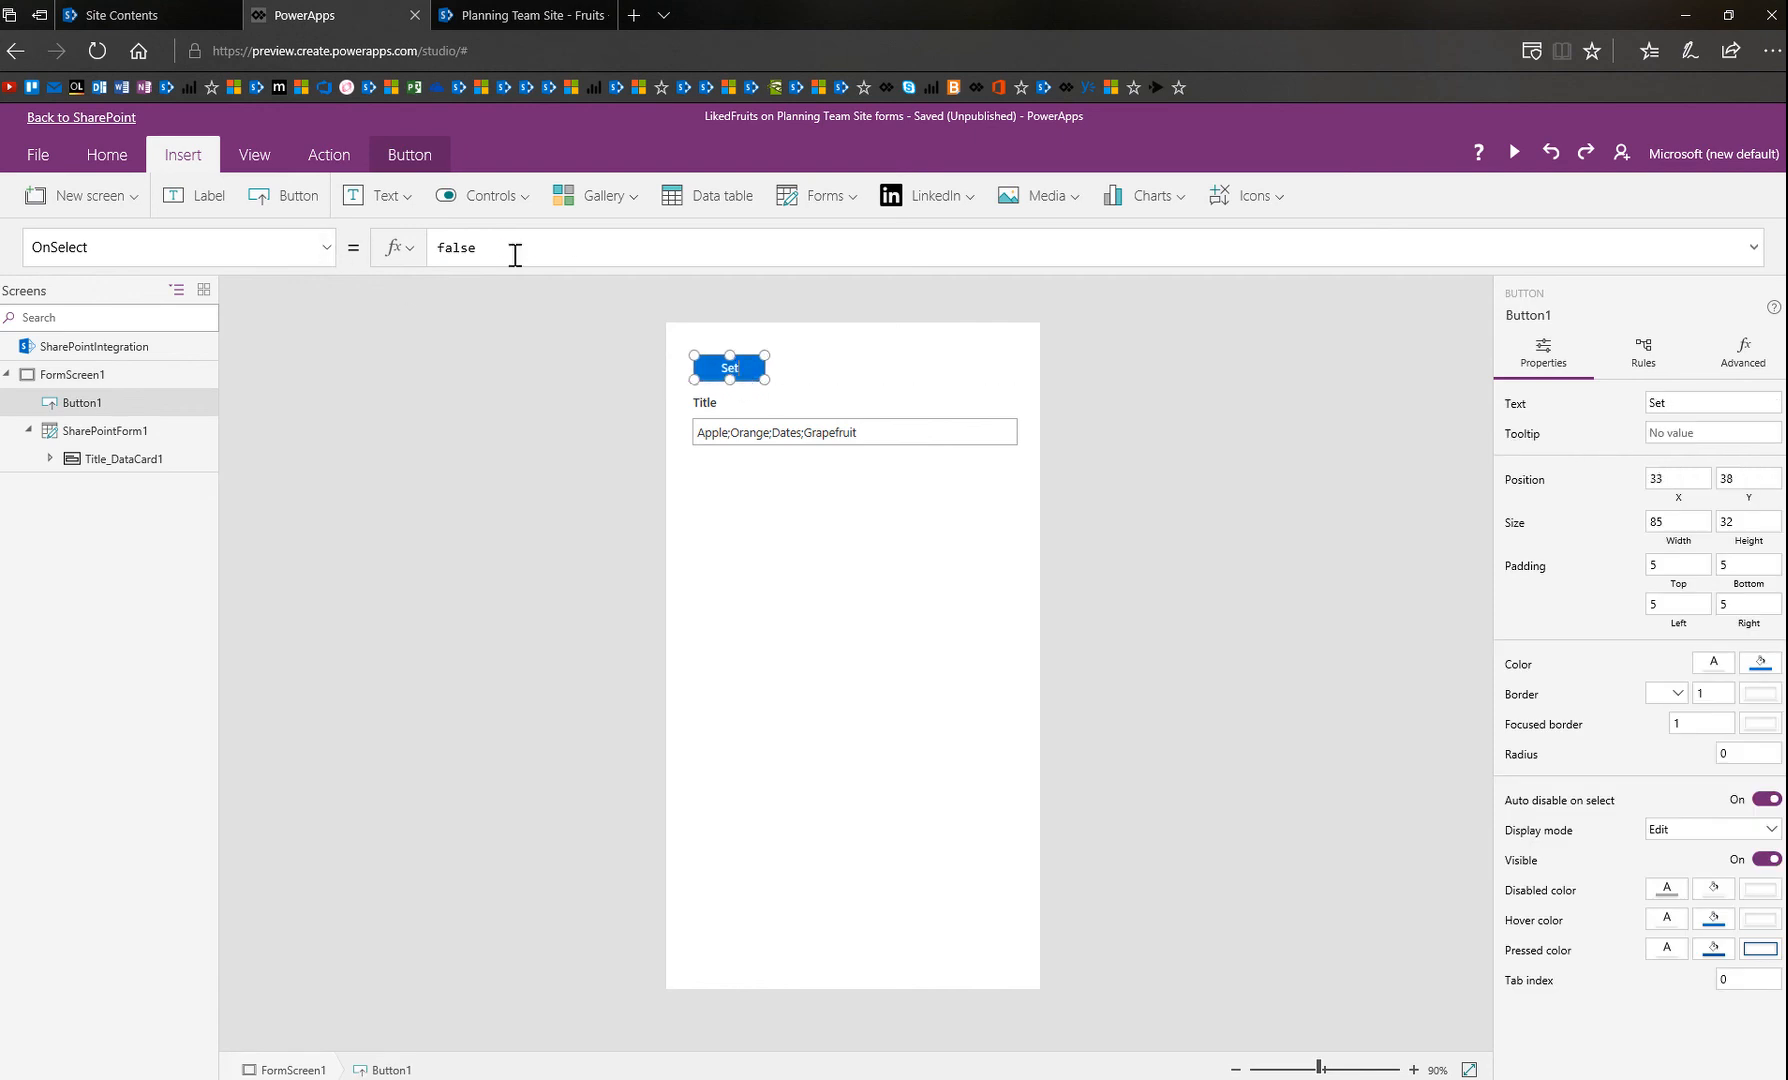
Set the Set button's OnSelect formula to Set(DeliminatedList,SharePointIntegration.Selected.Title).
double_click(443, 250)
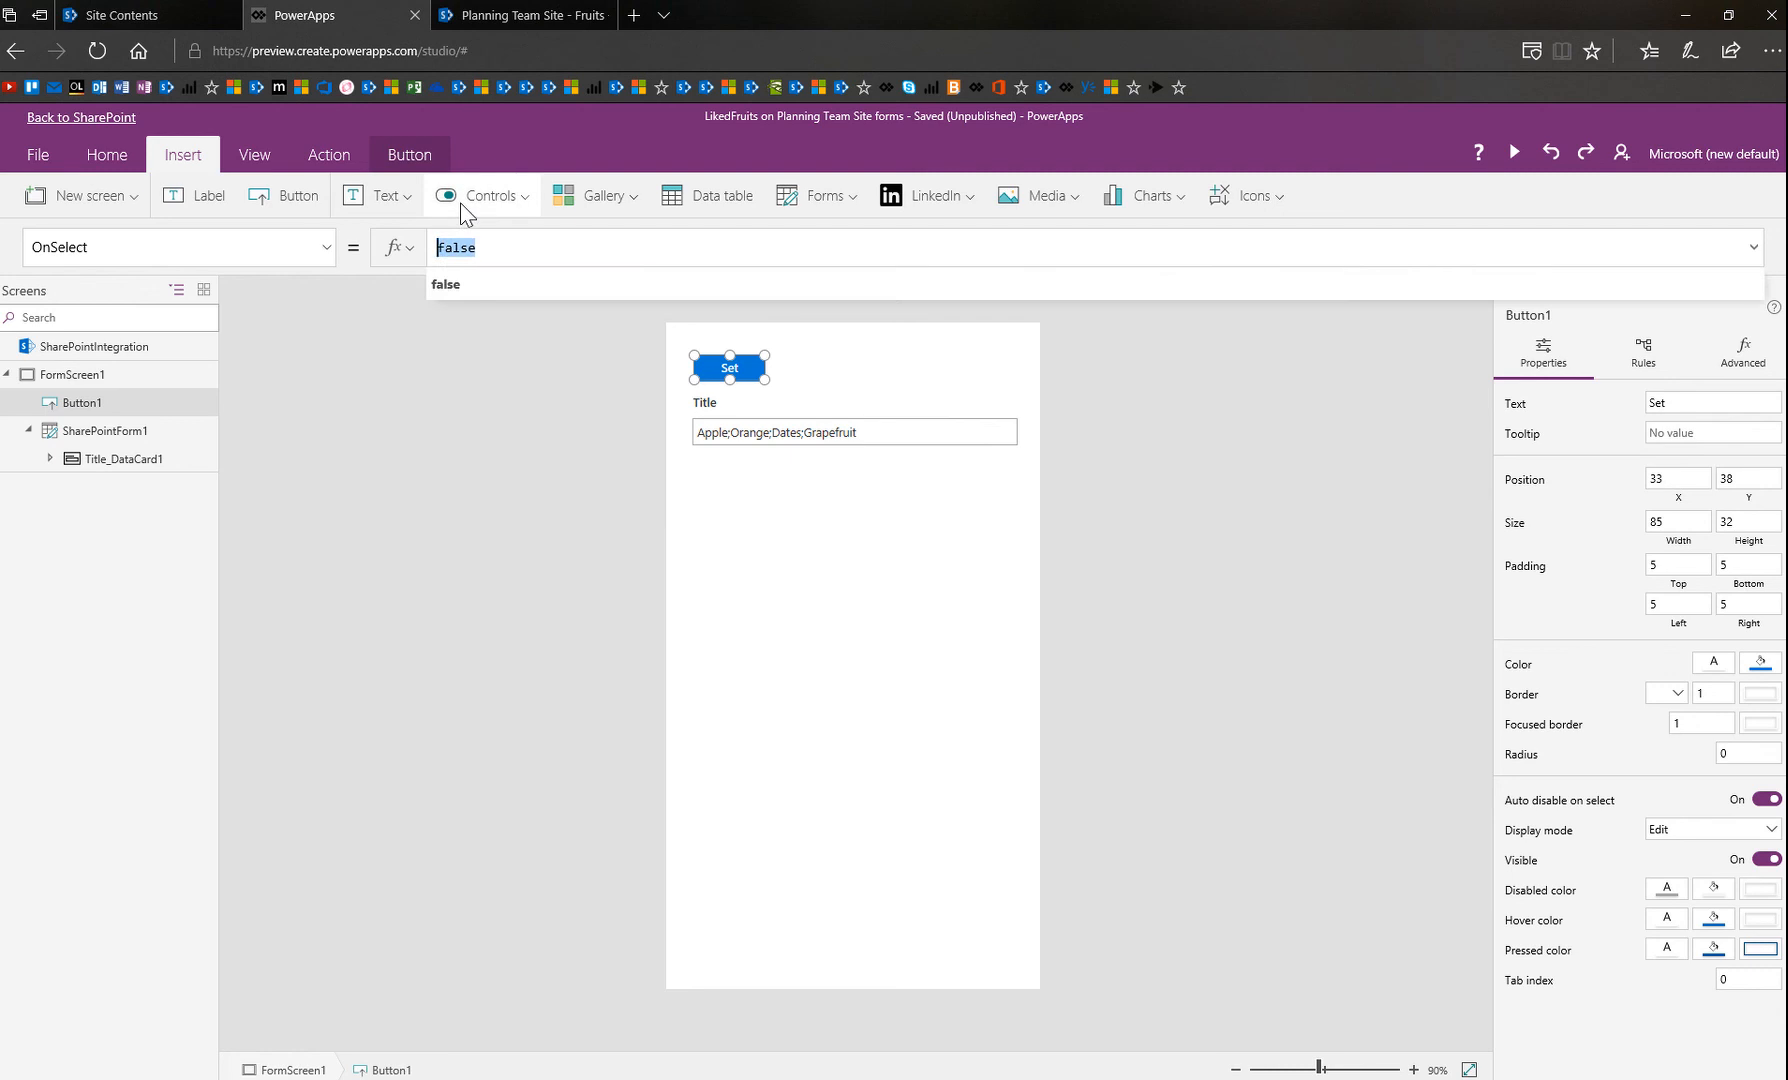
text(Set)
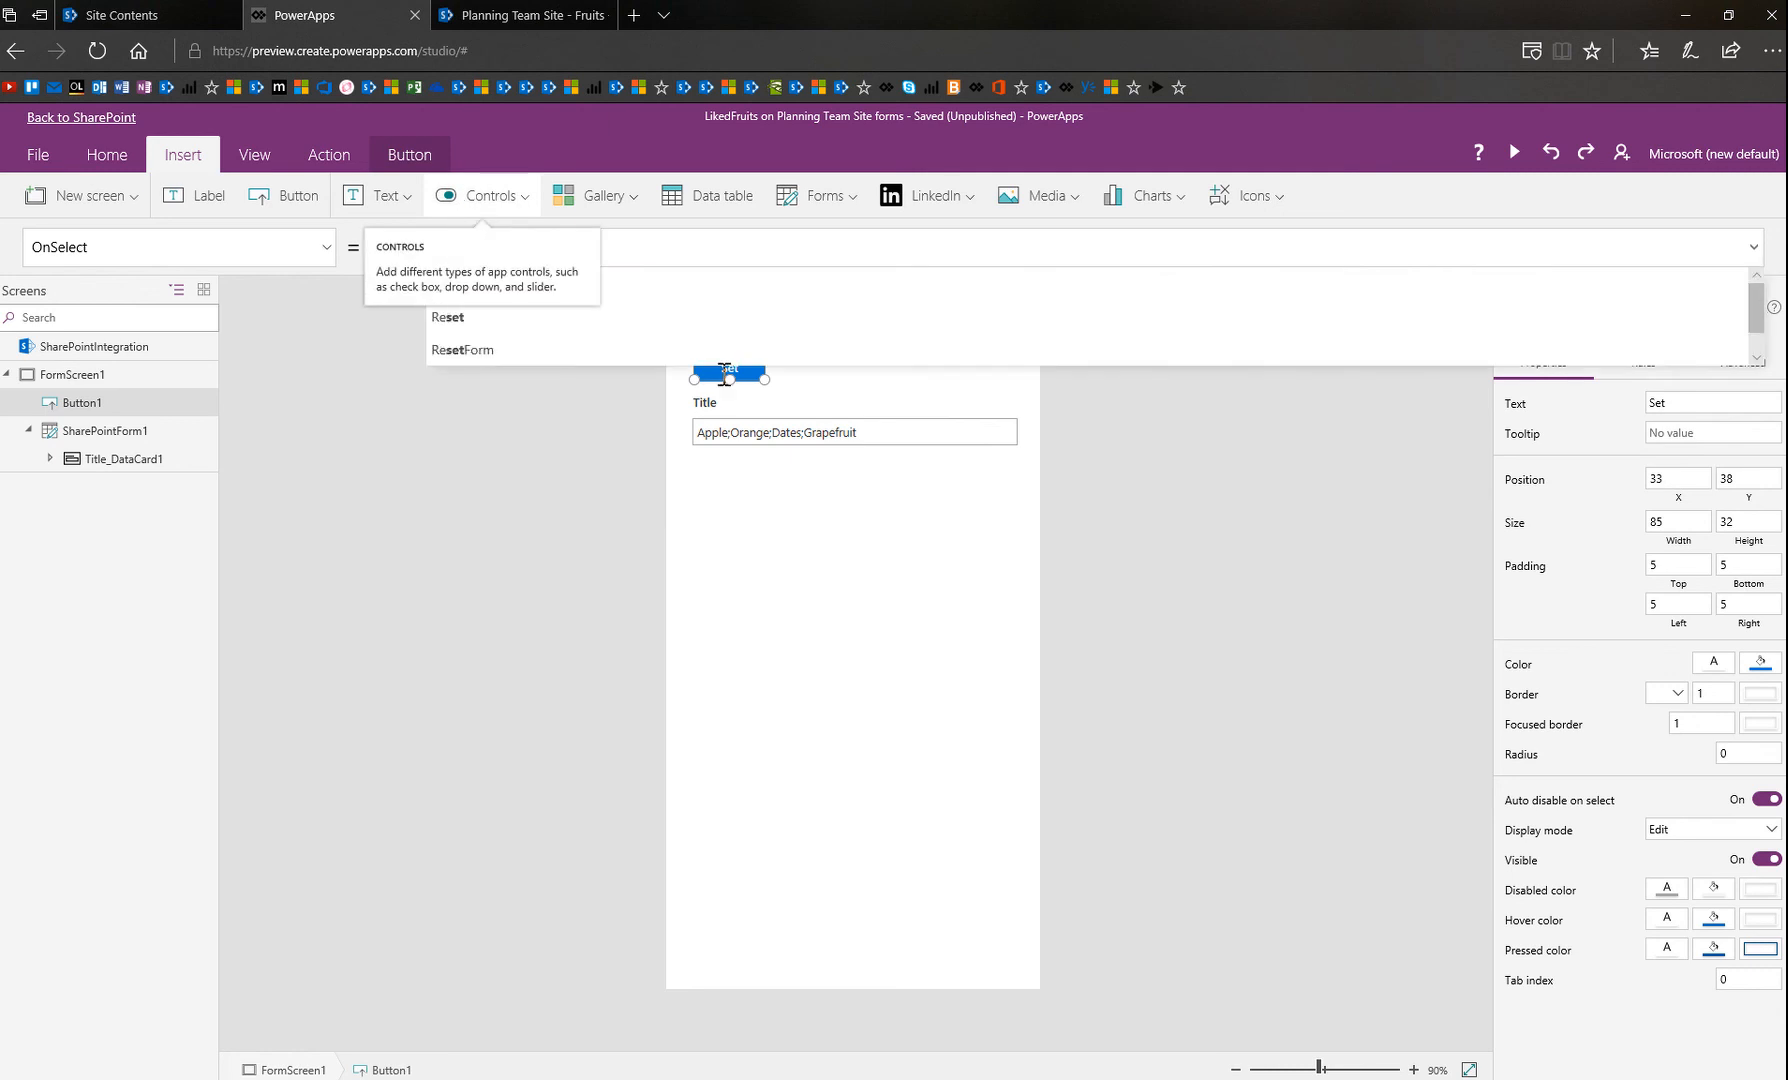
text(()
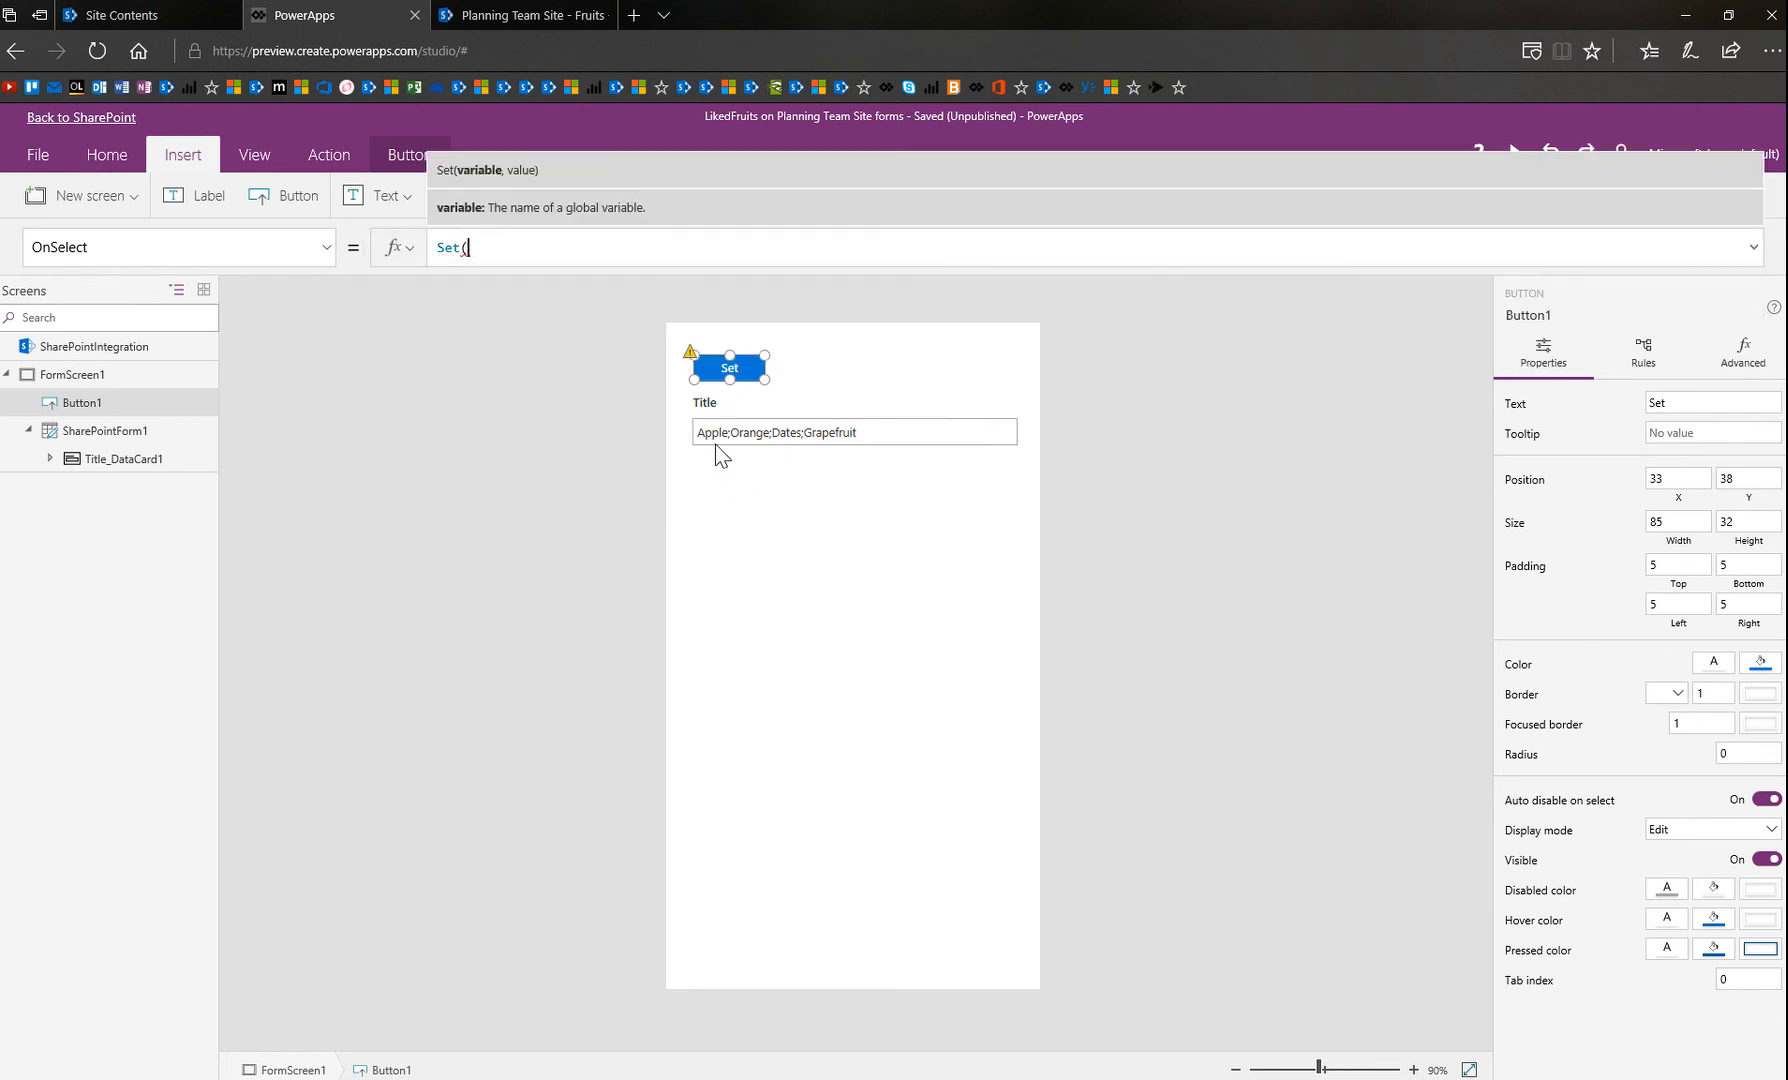
text(DeliminatedList,Sh)
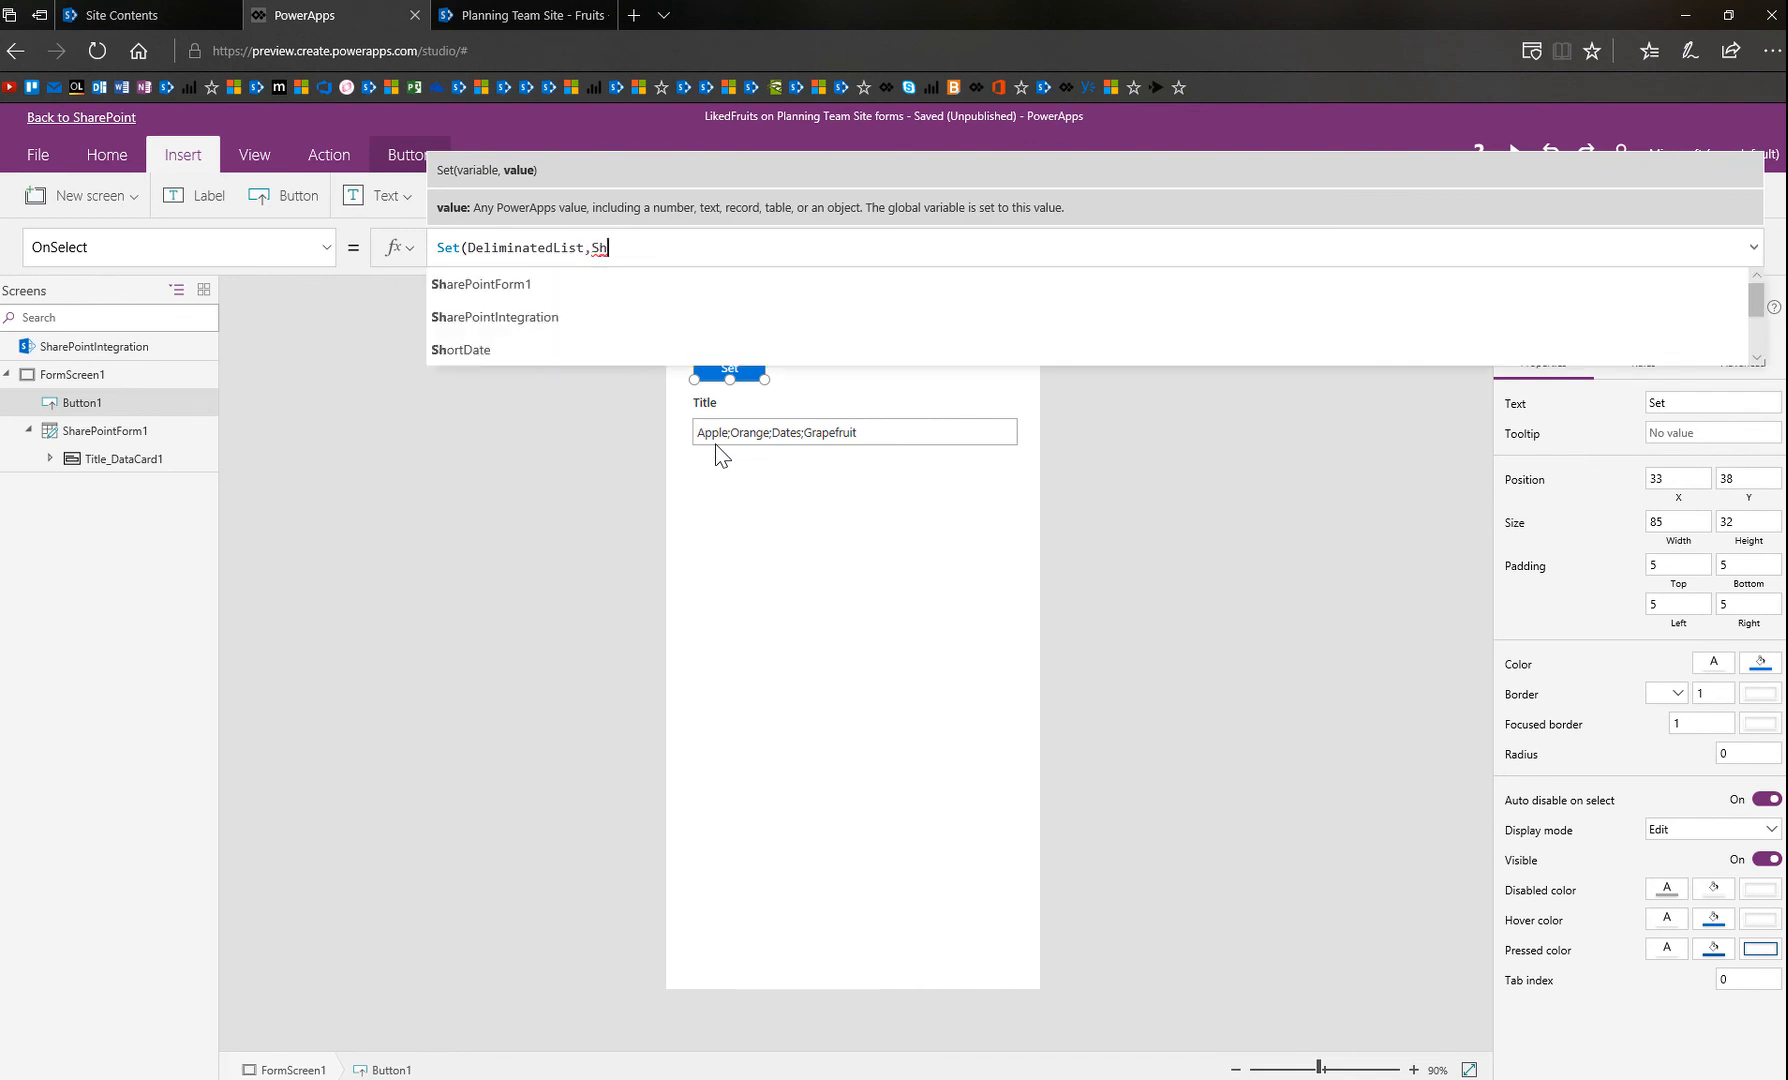
text(are)
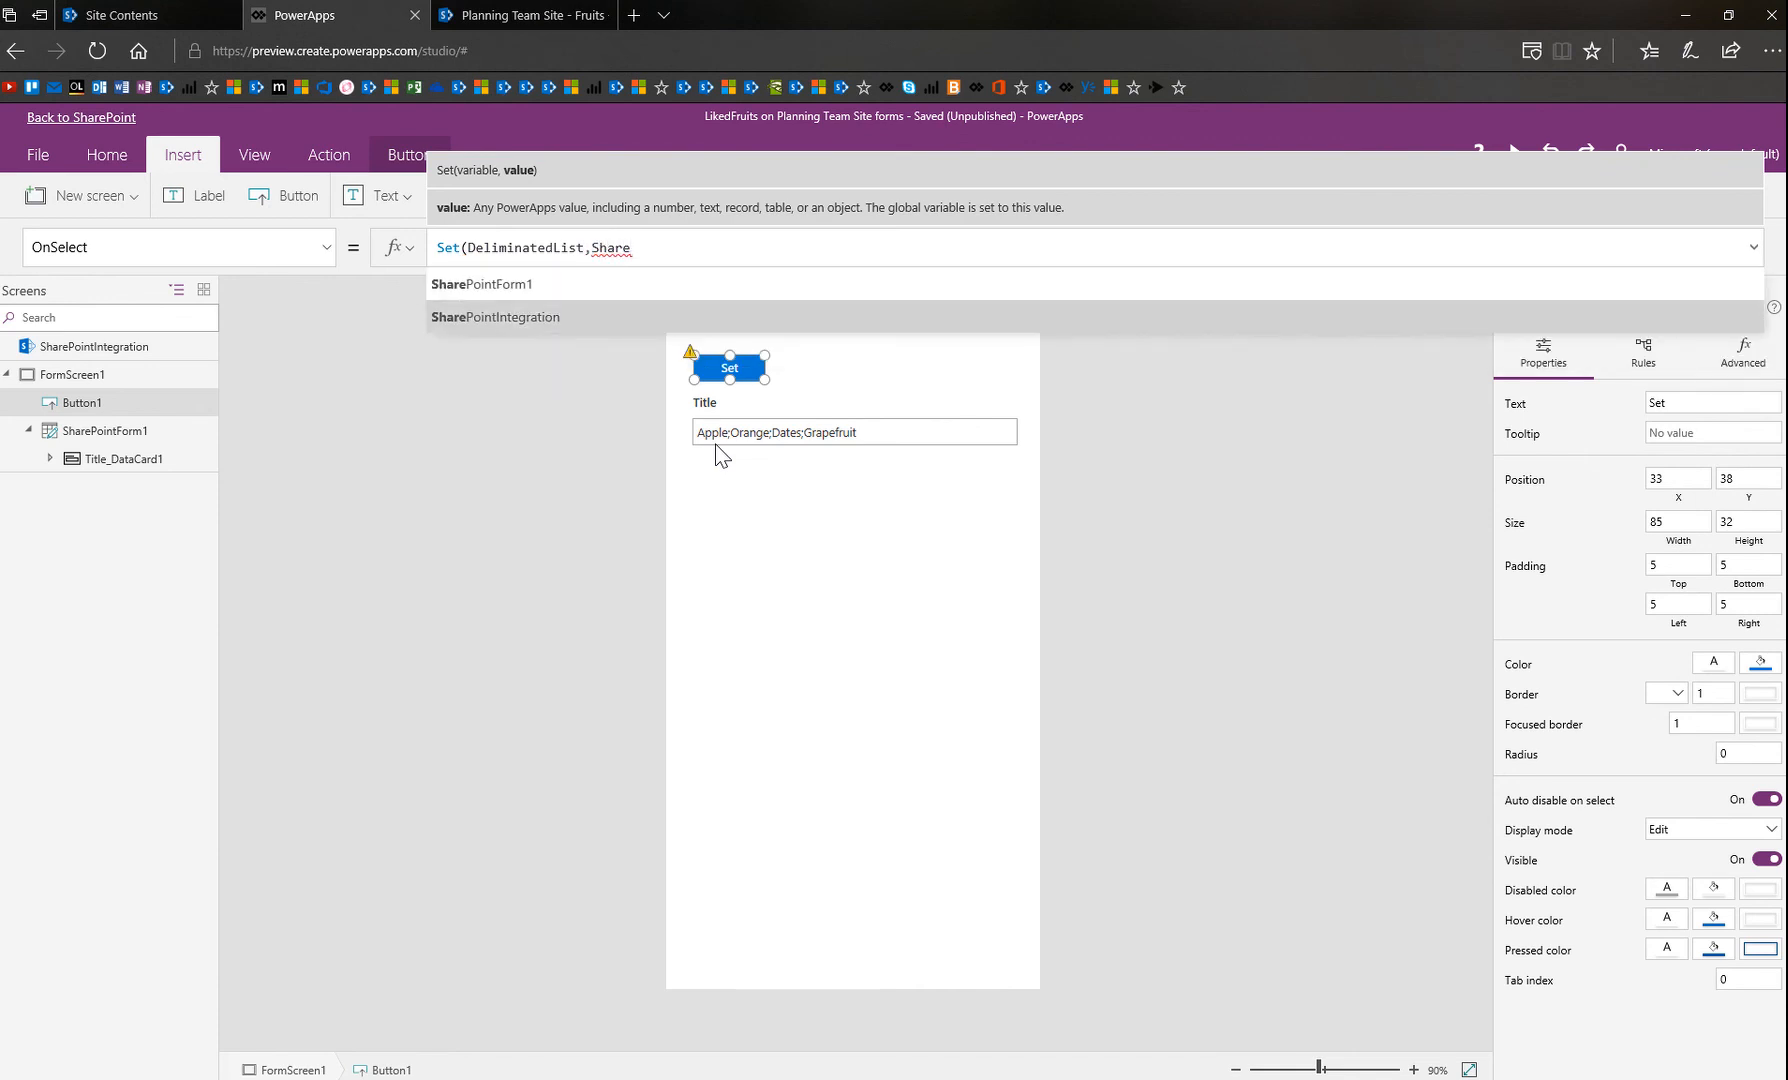
key(Tab)
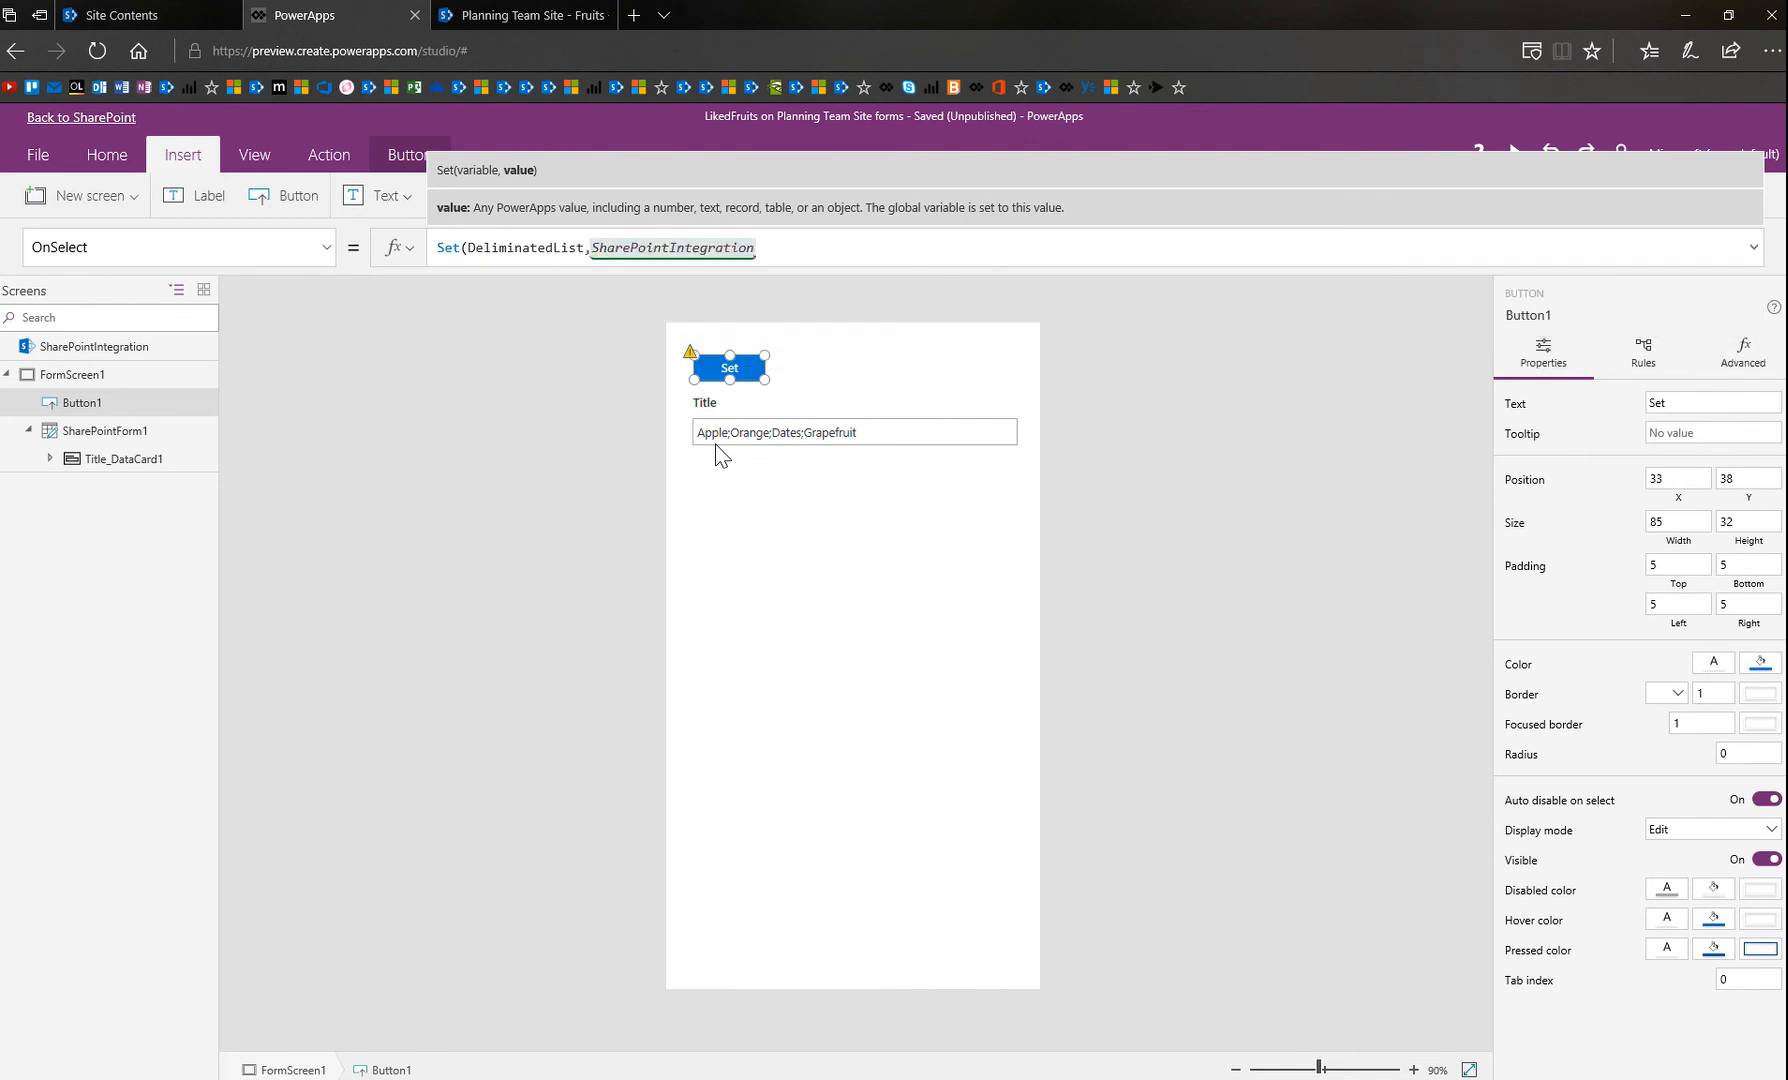
text(.)
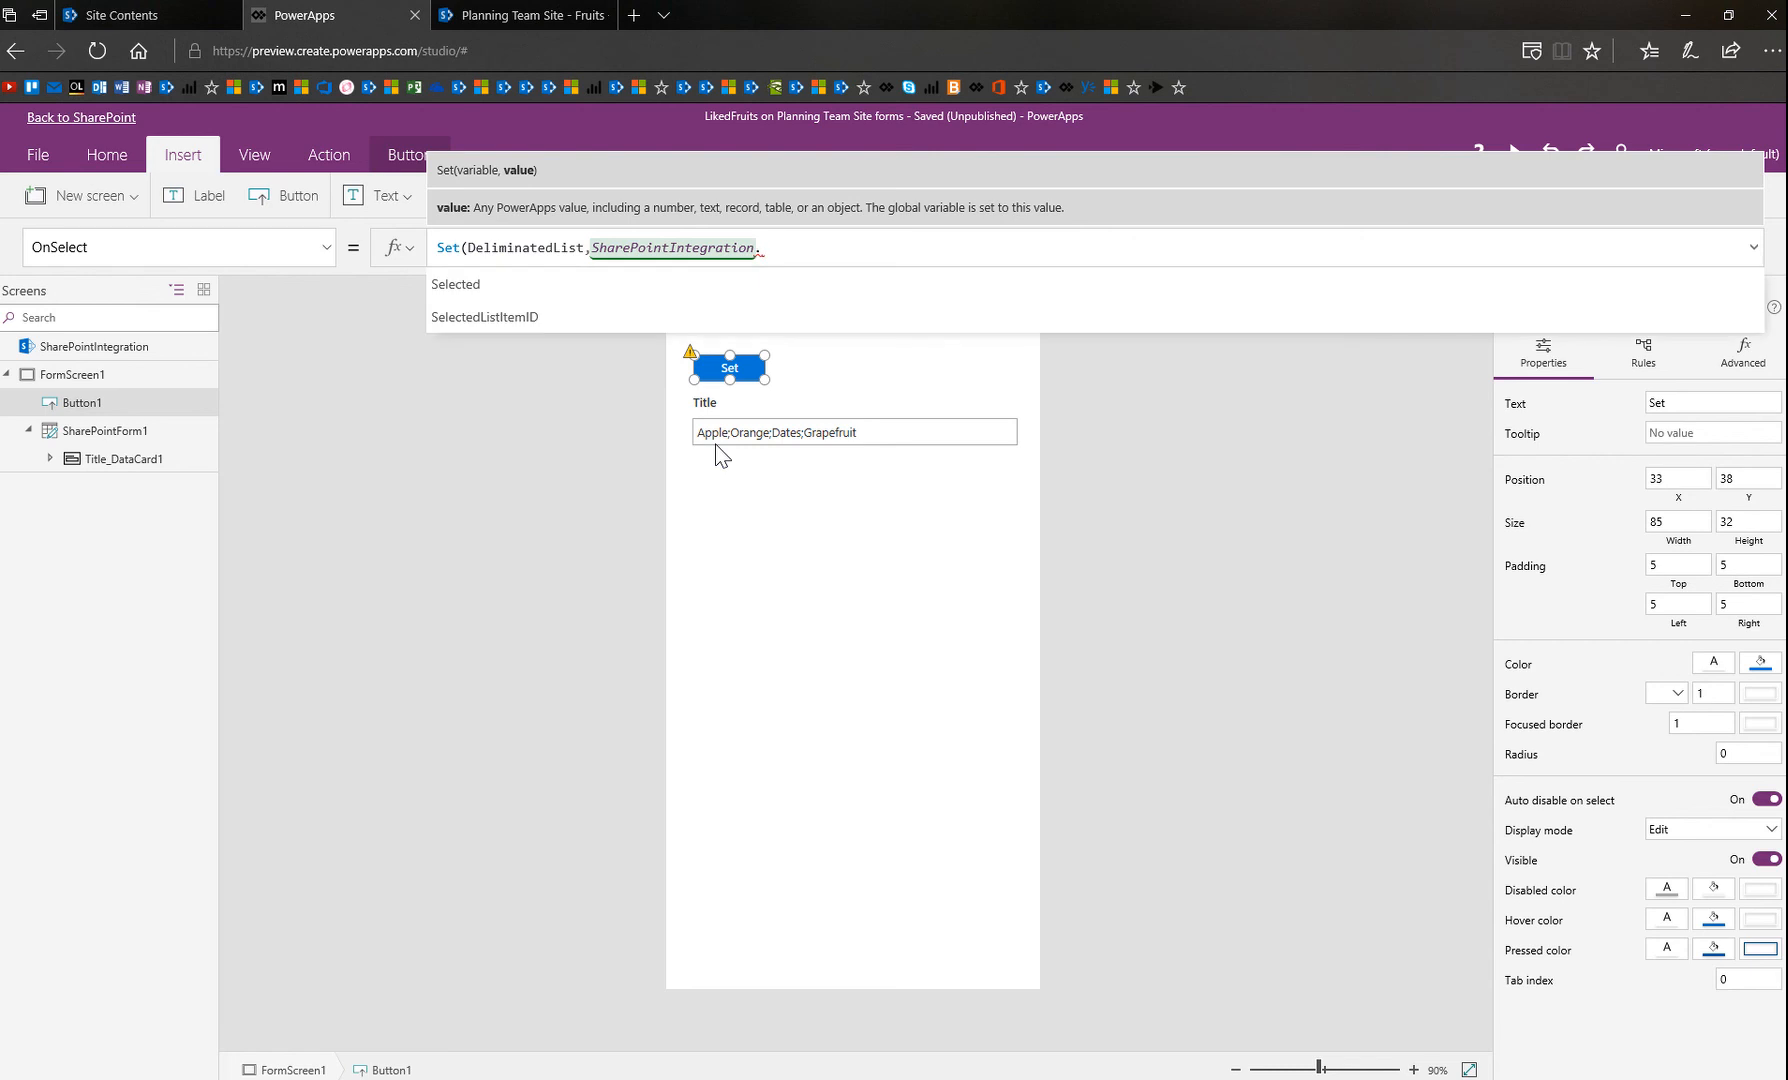
text(Select)
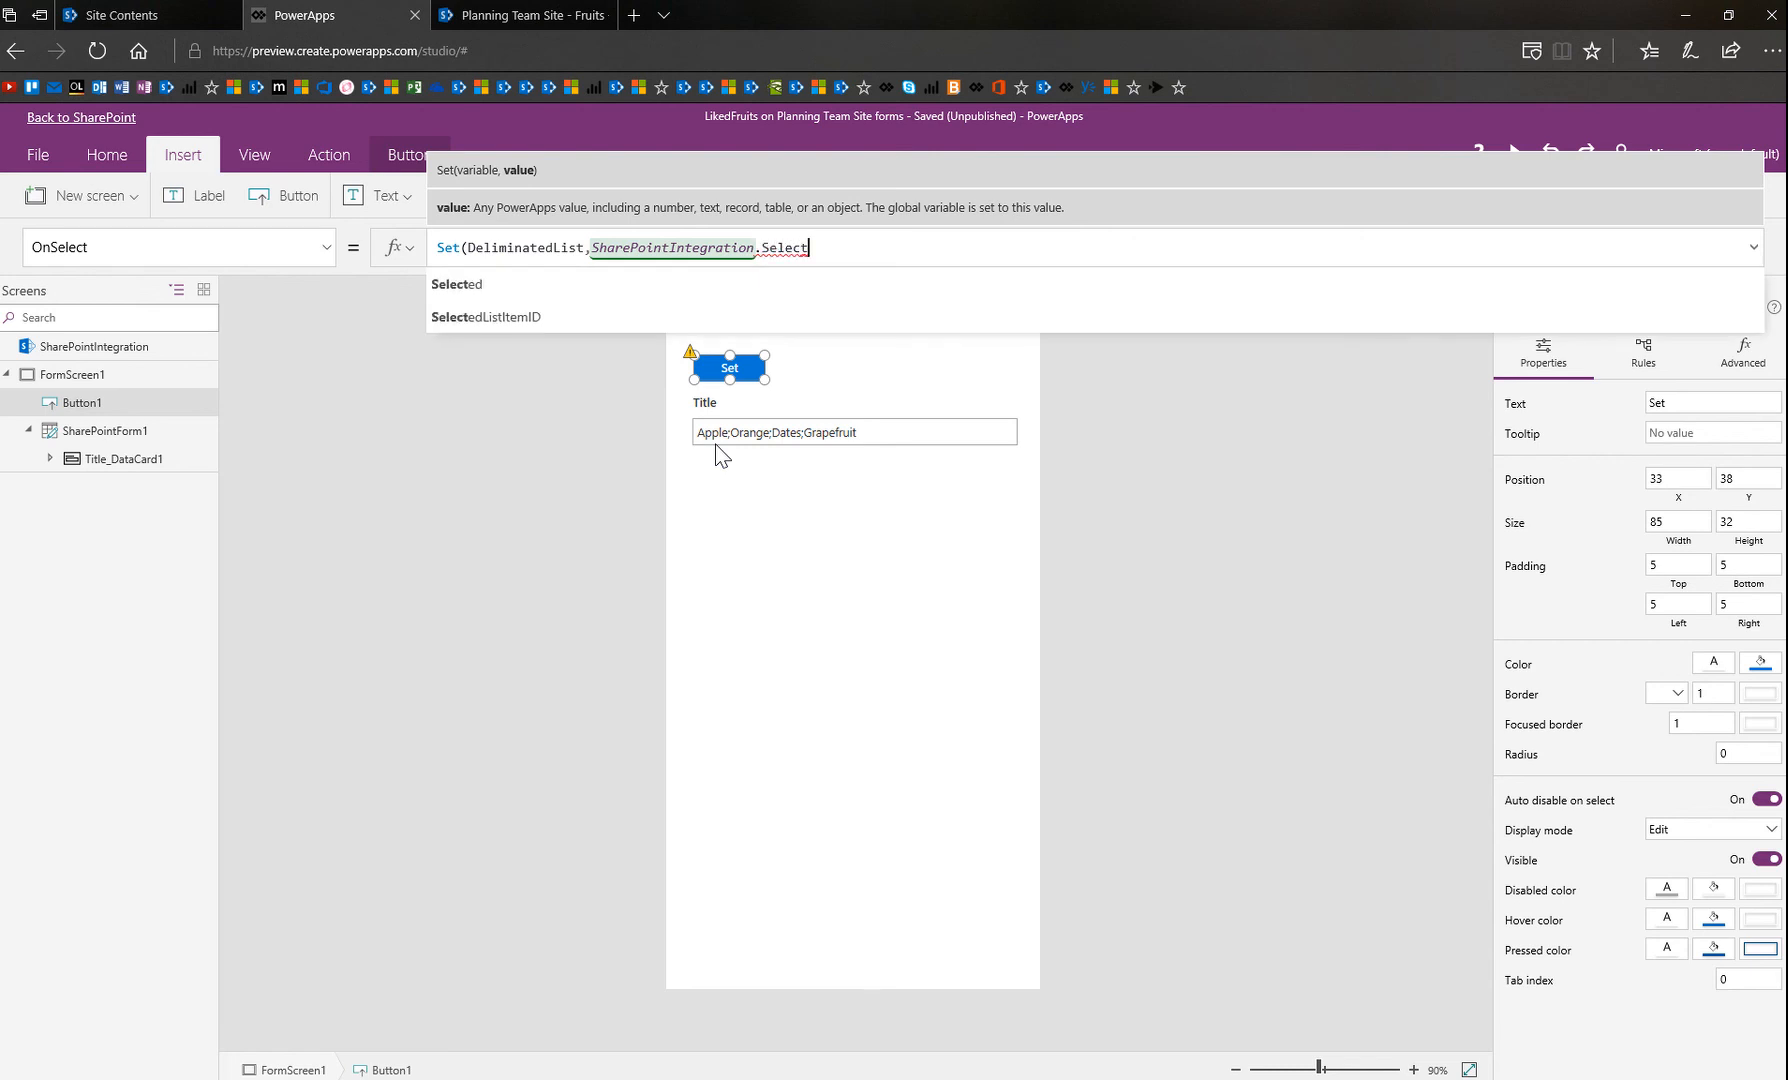
text(ed.)
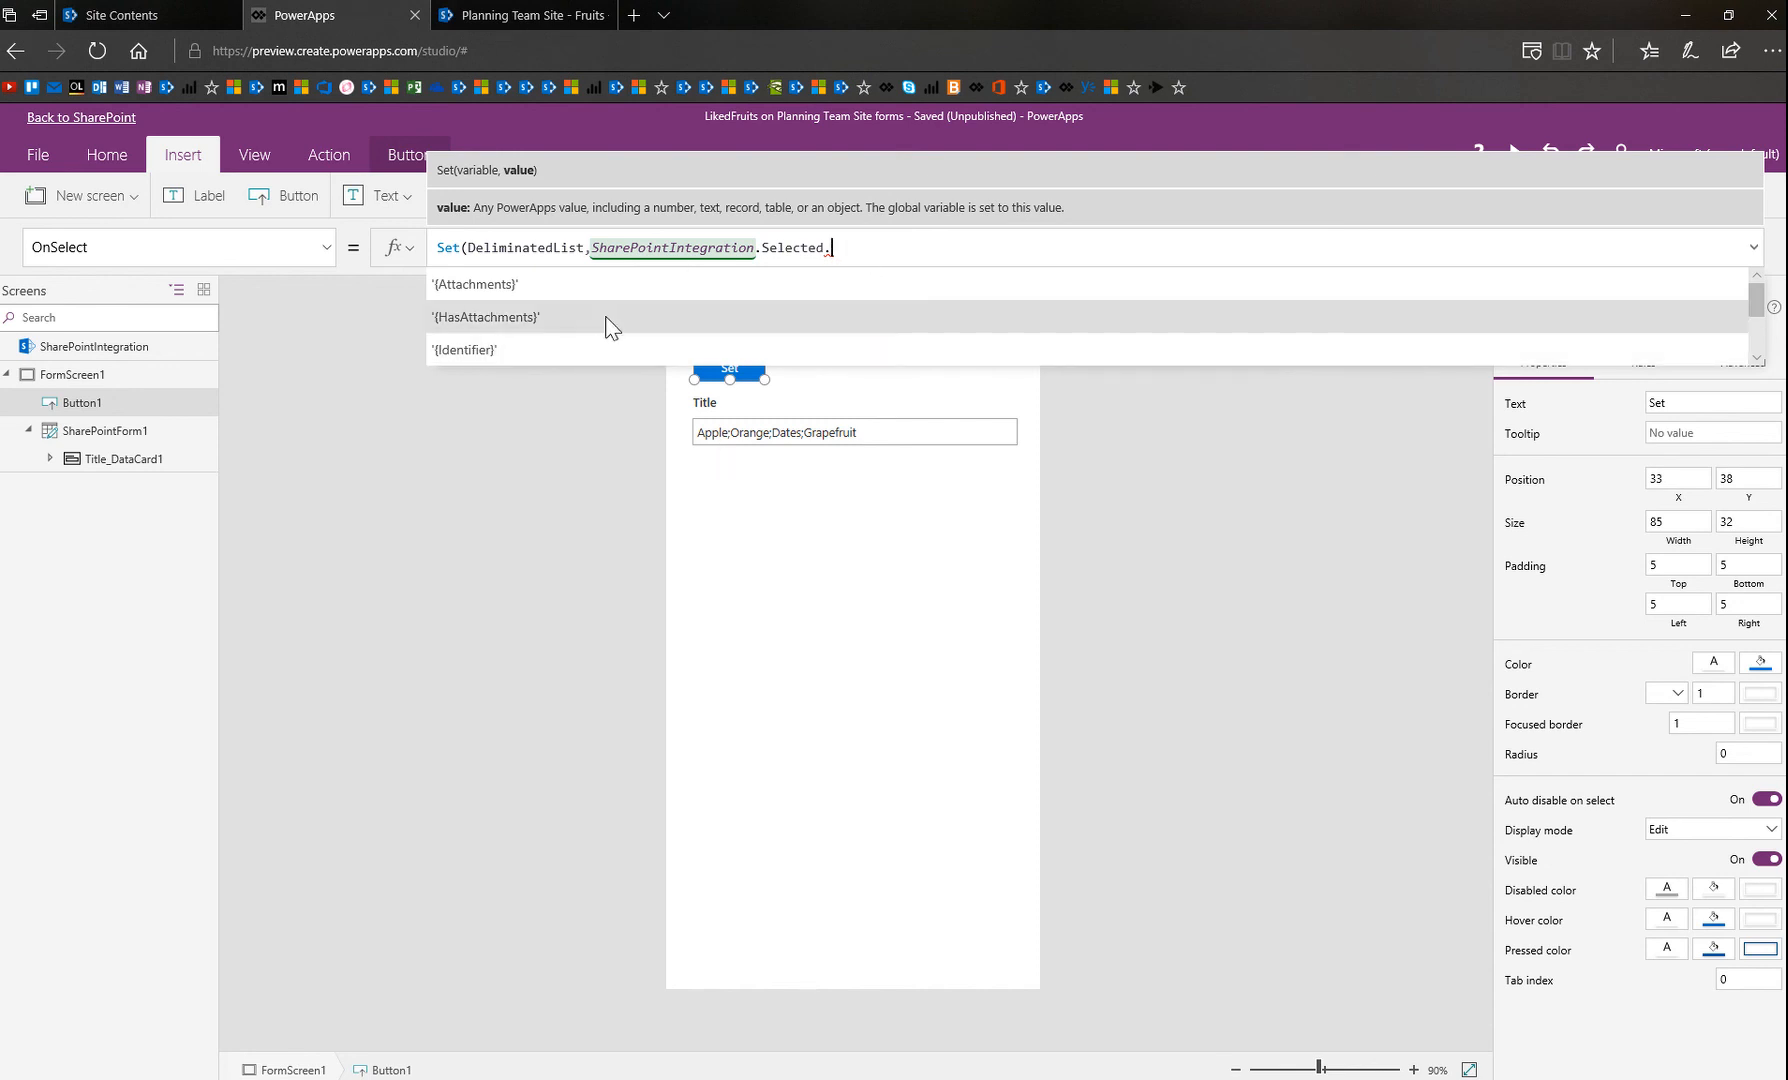
scroll(590, 335, down, 1)
scroll(596, 330, down, 5)
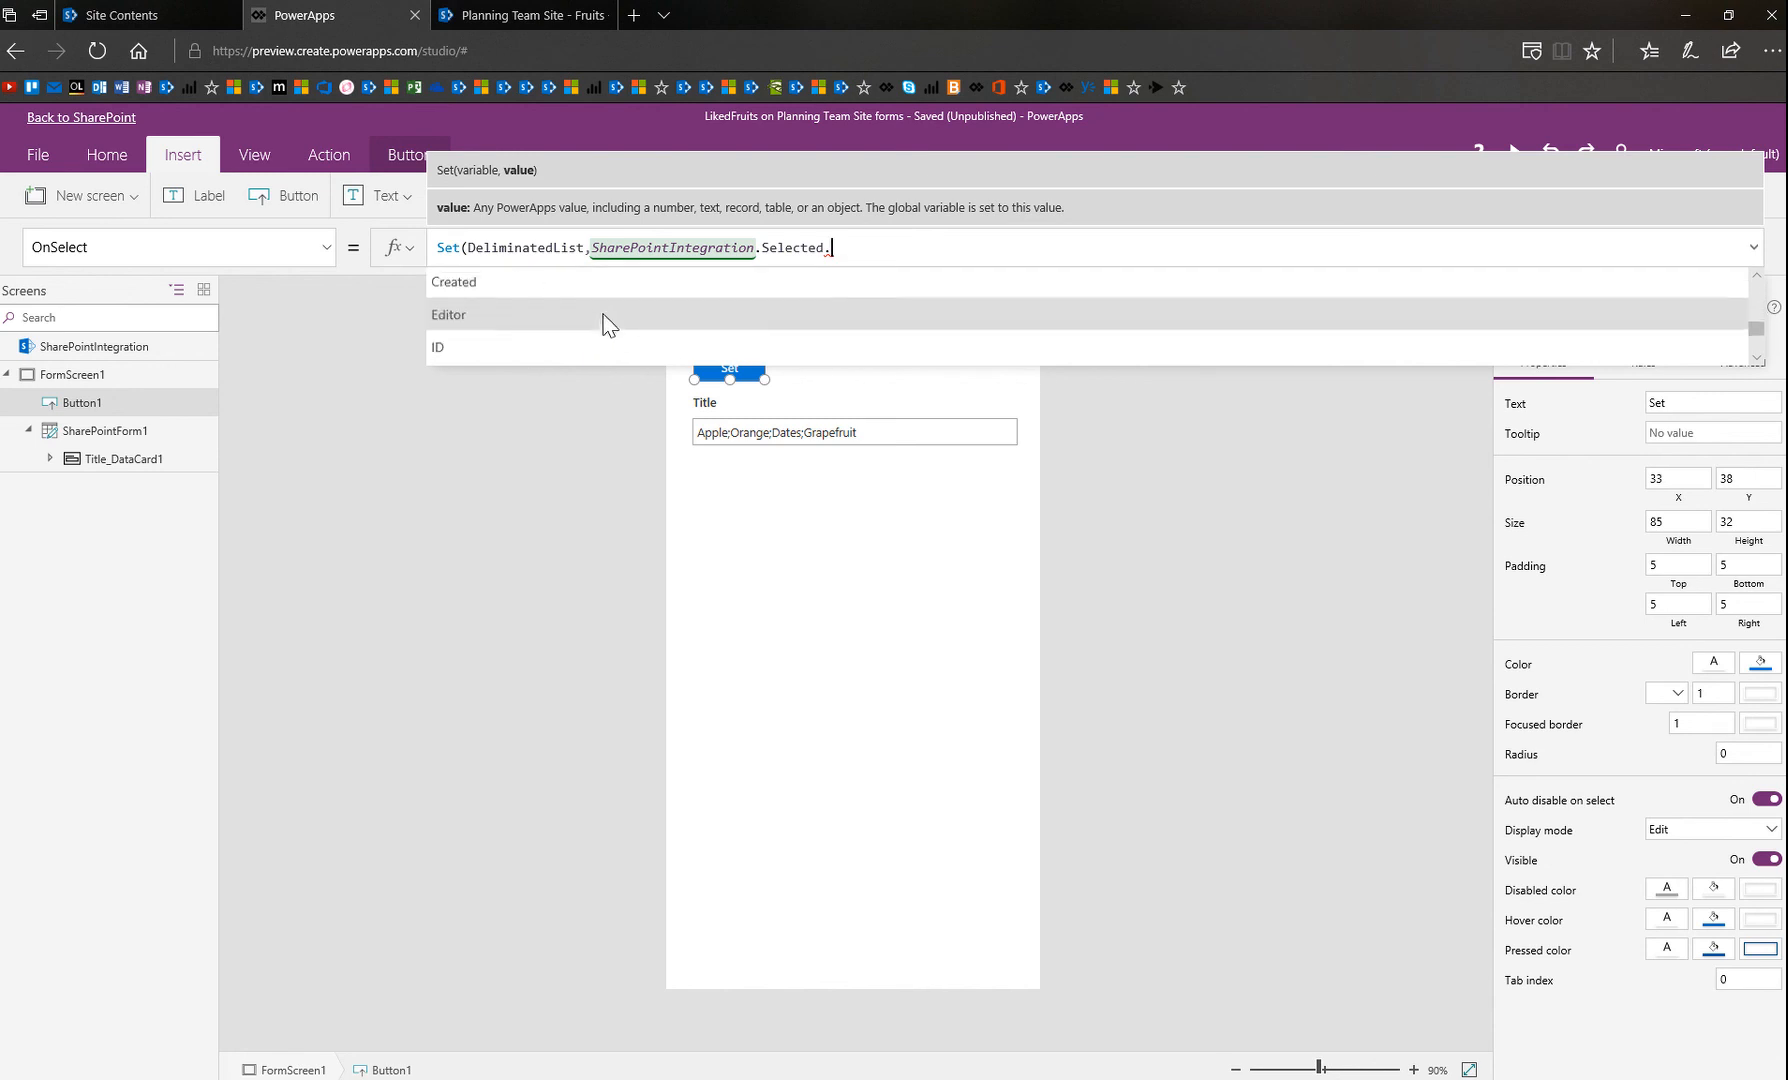
scroll(612, 324, down, 1)
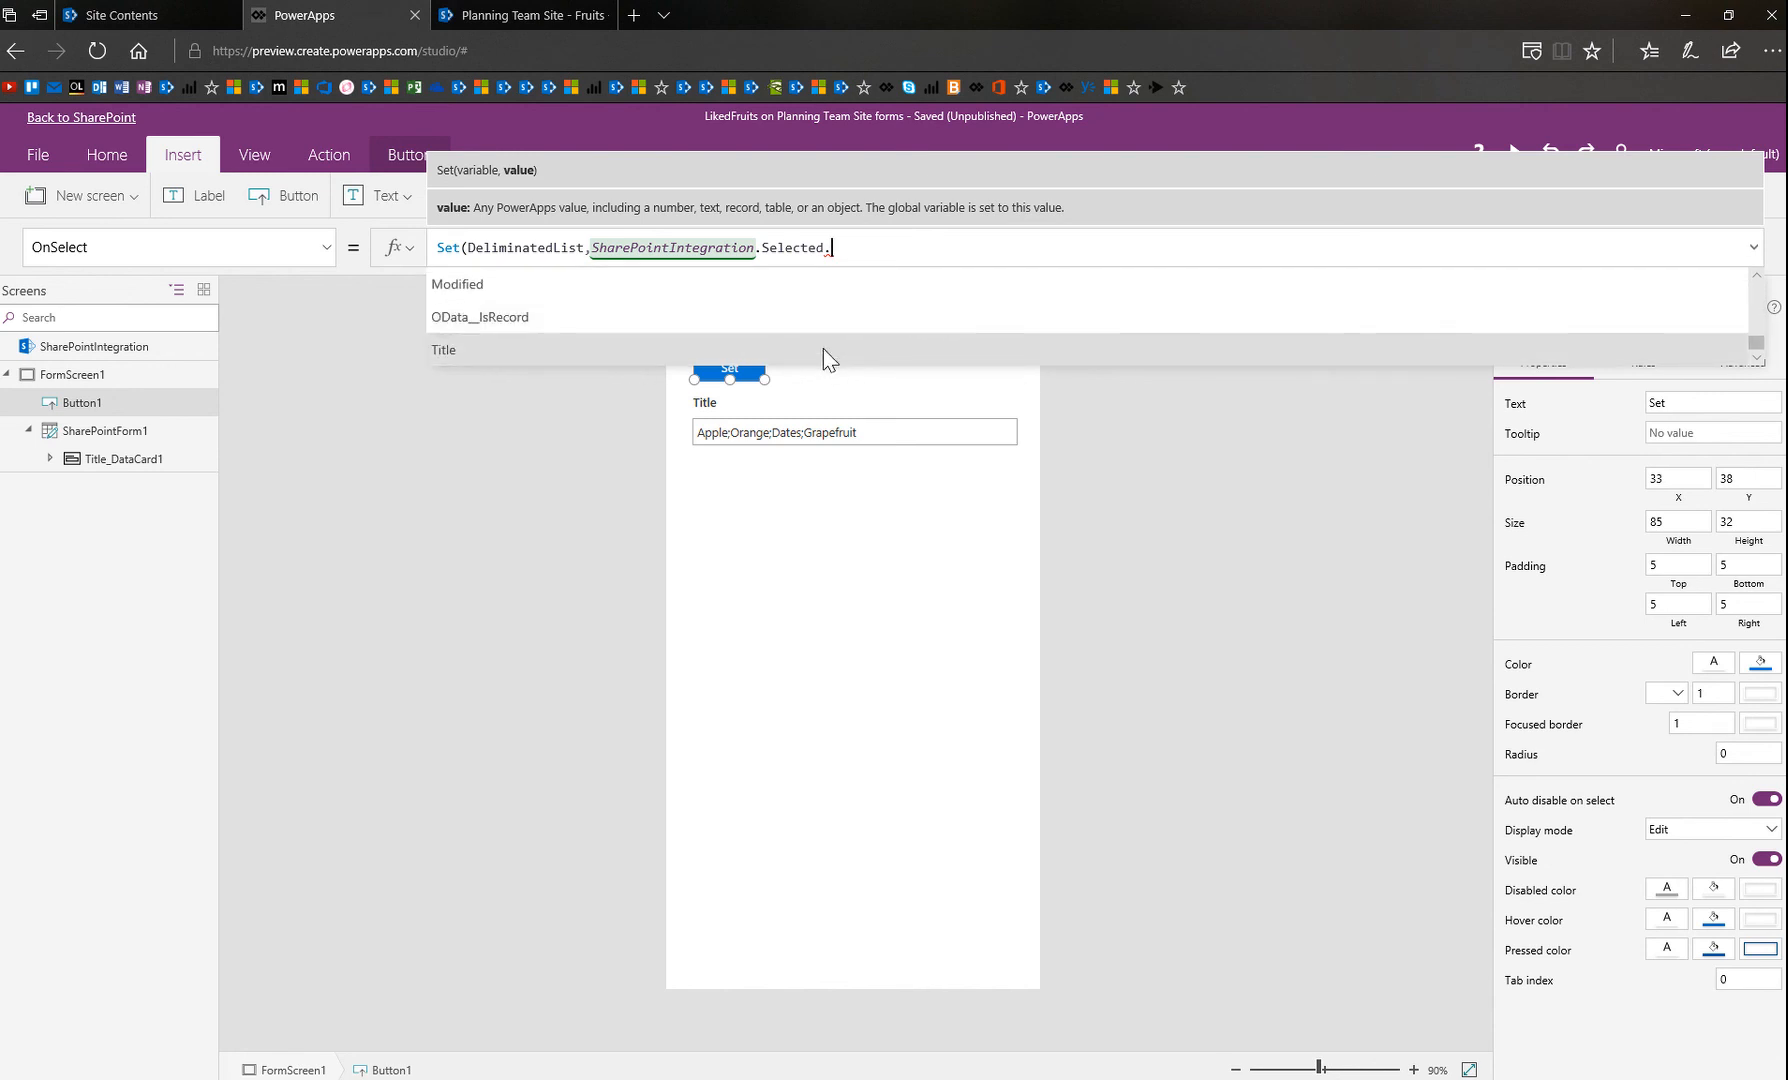
click(578, 346)
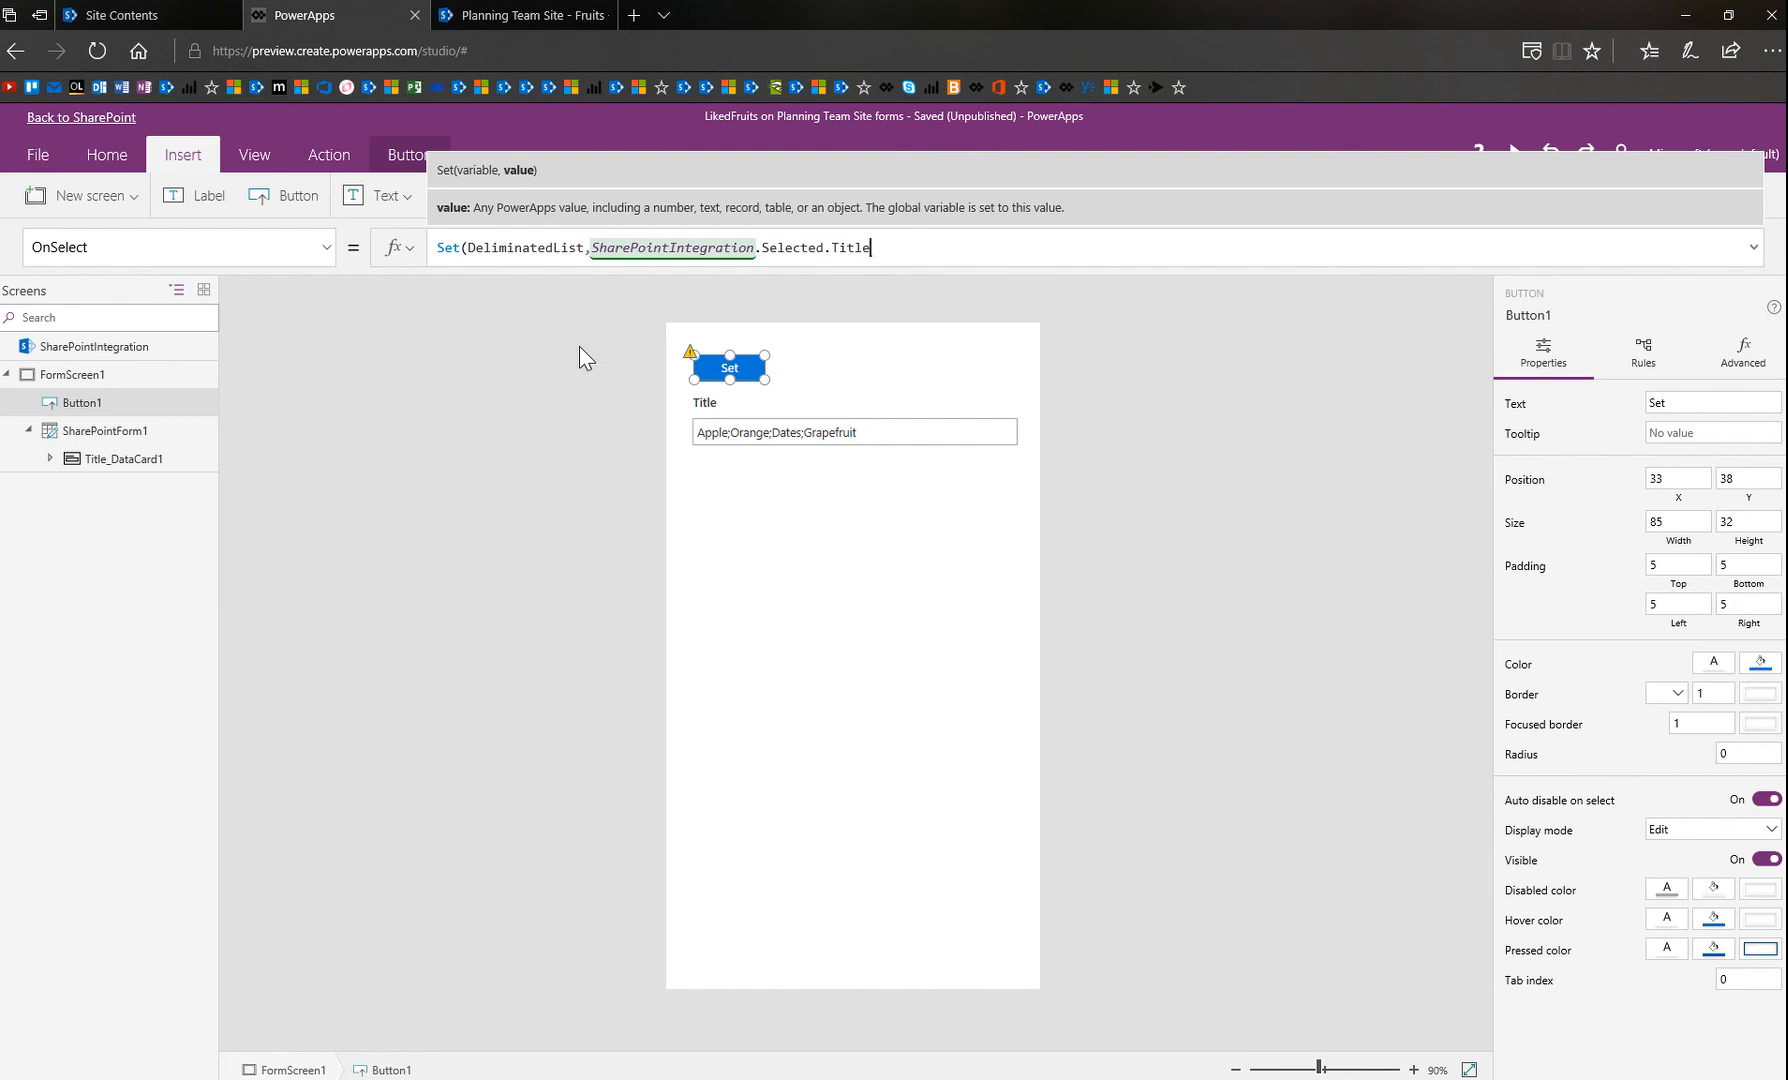
text())
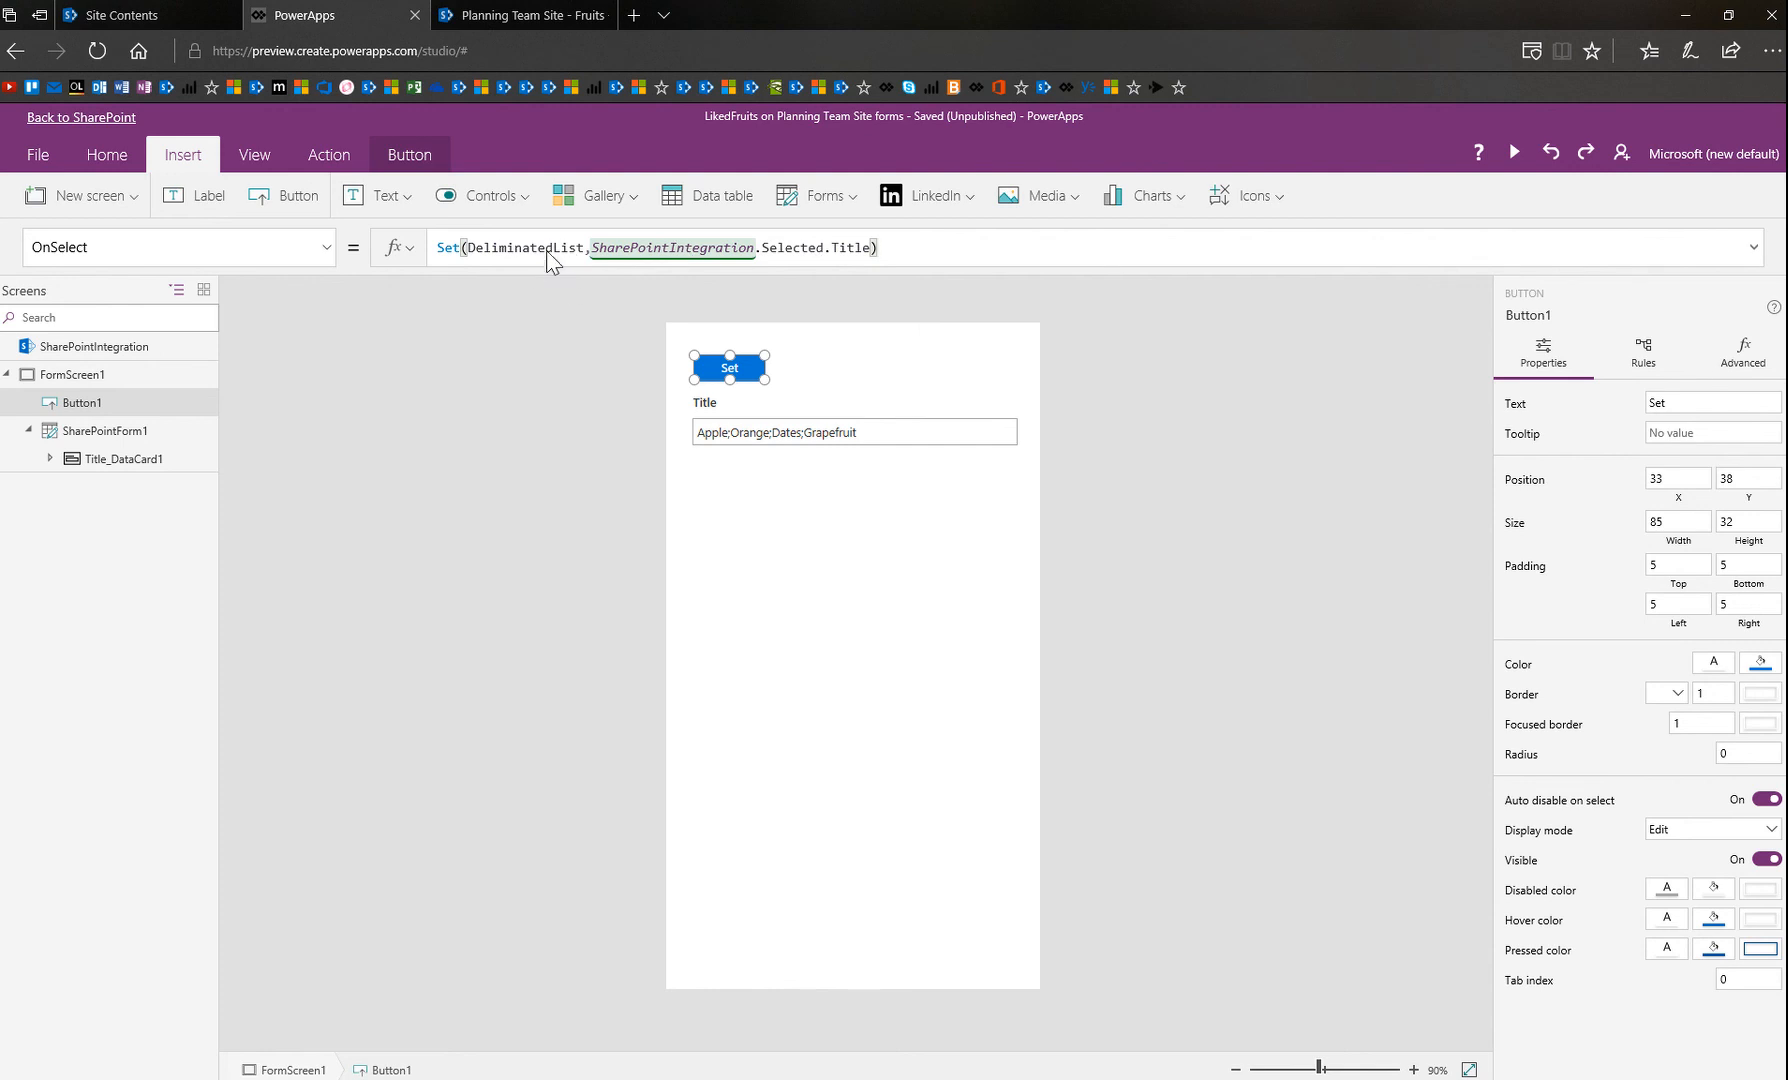
Preview the form, run the Set button once, and return to editing.
click(1512, 155)
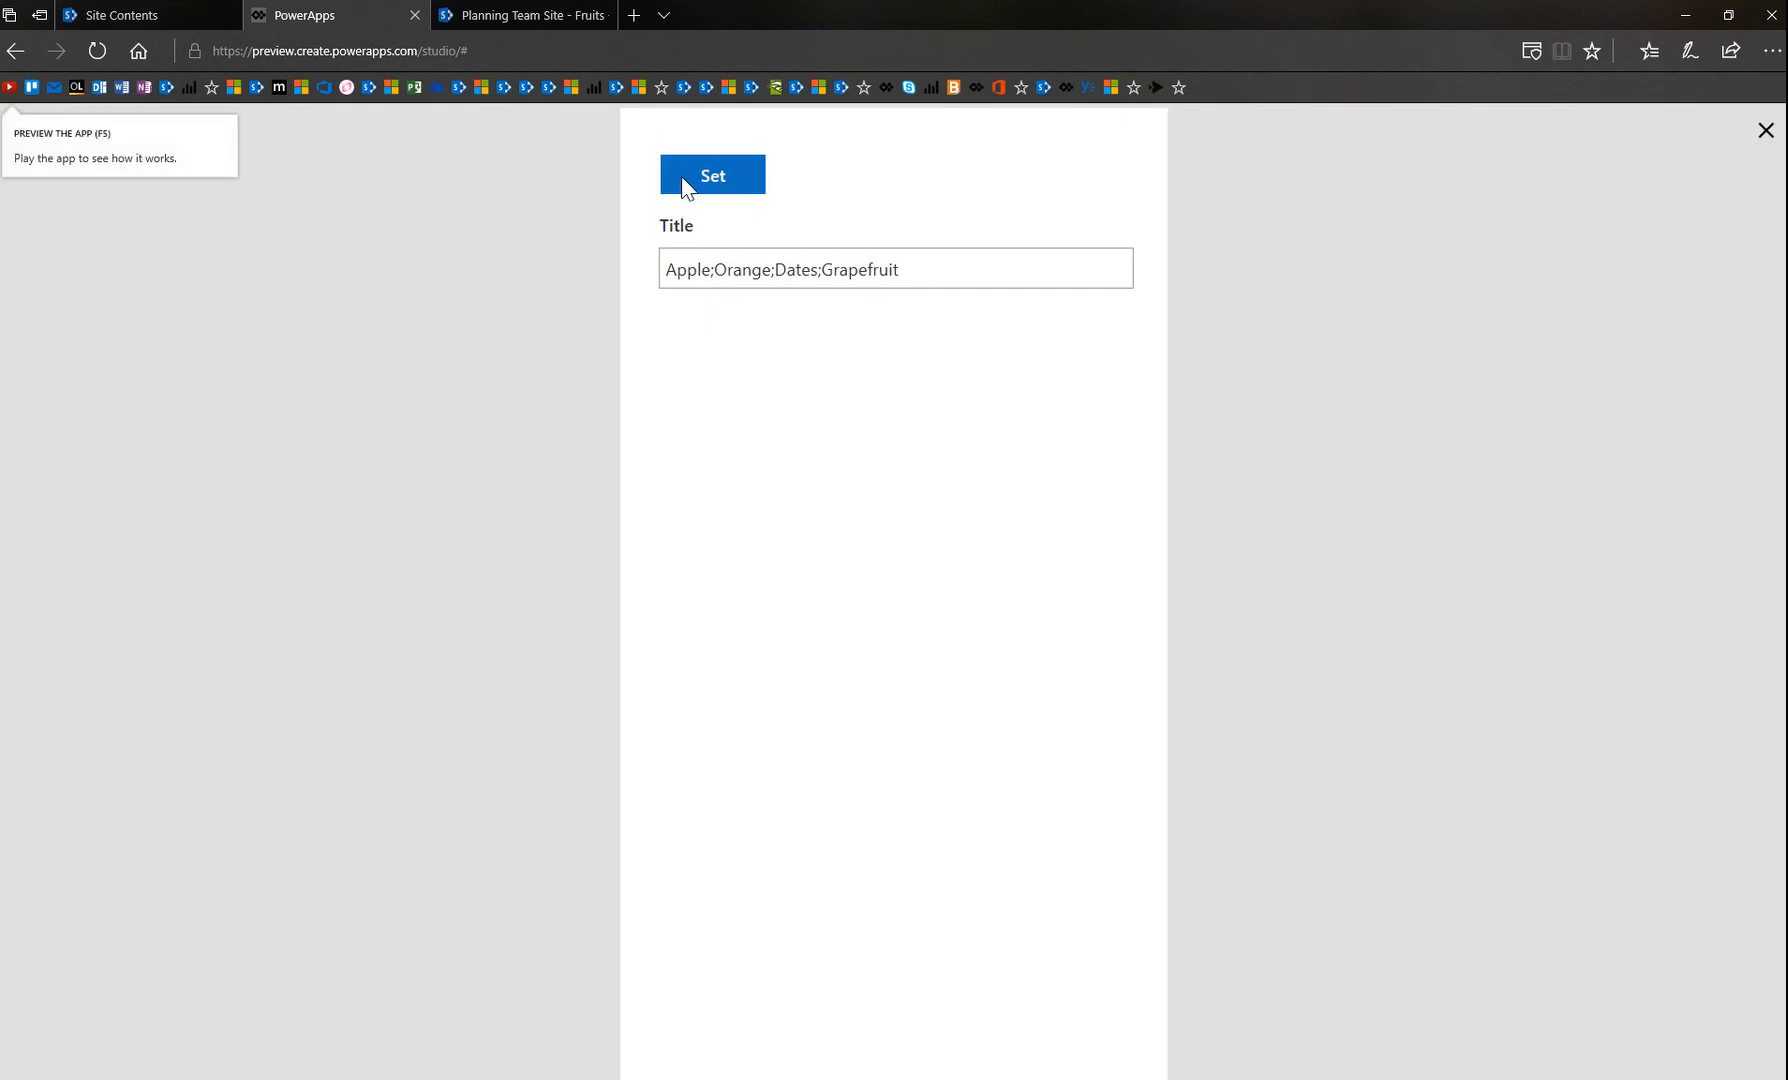
click(711, 186)
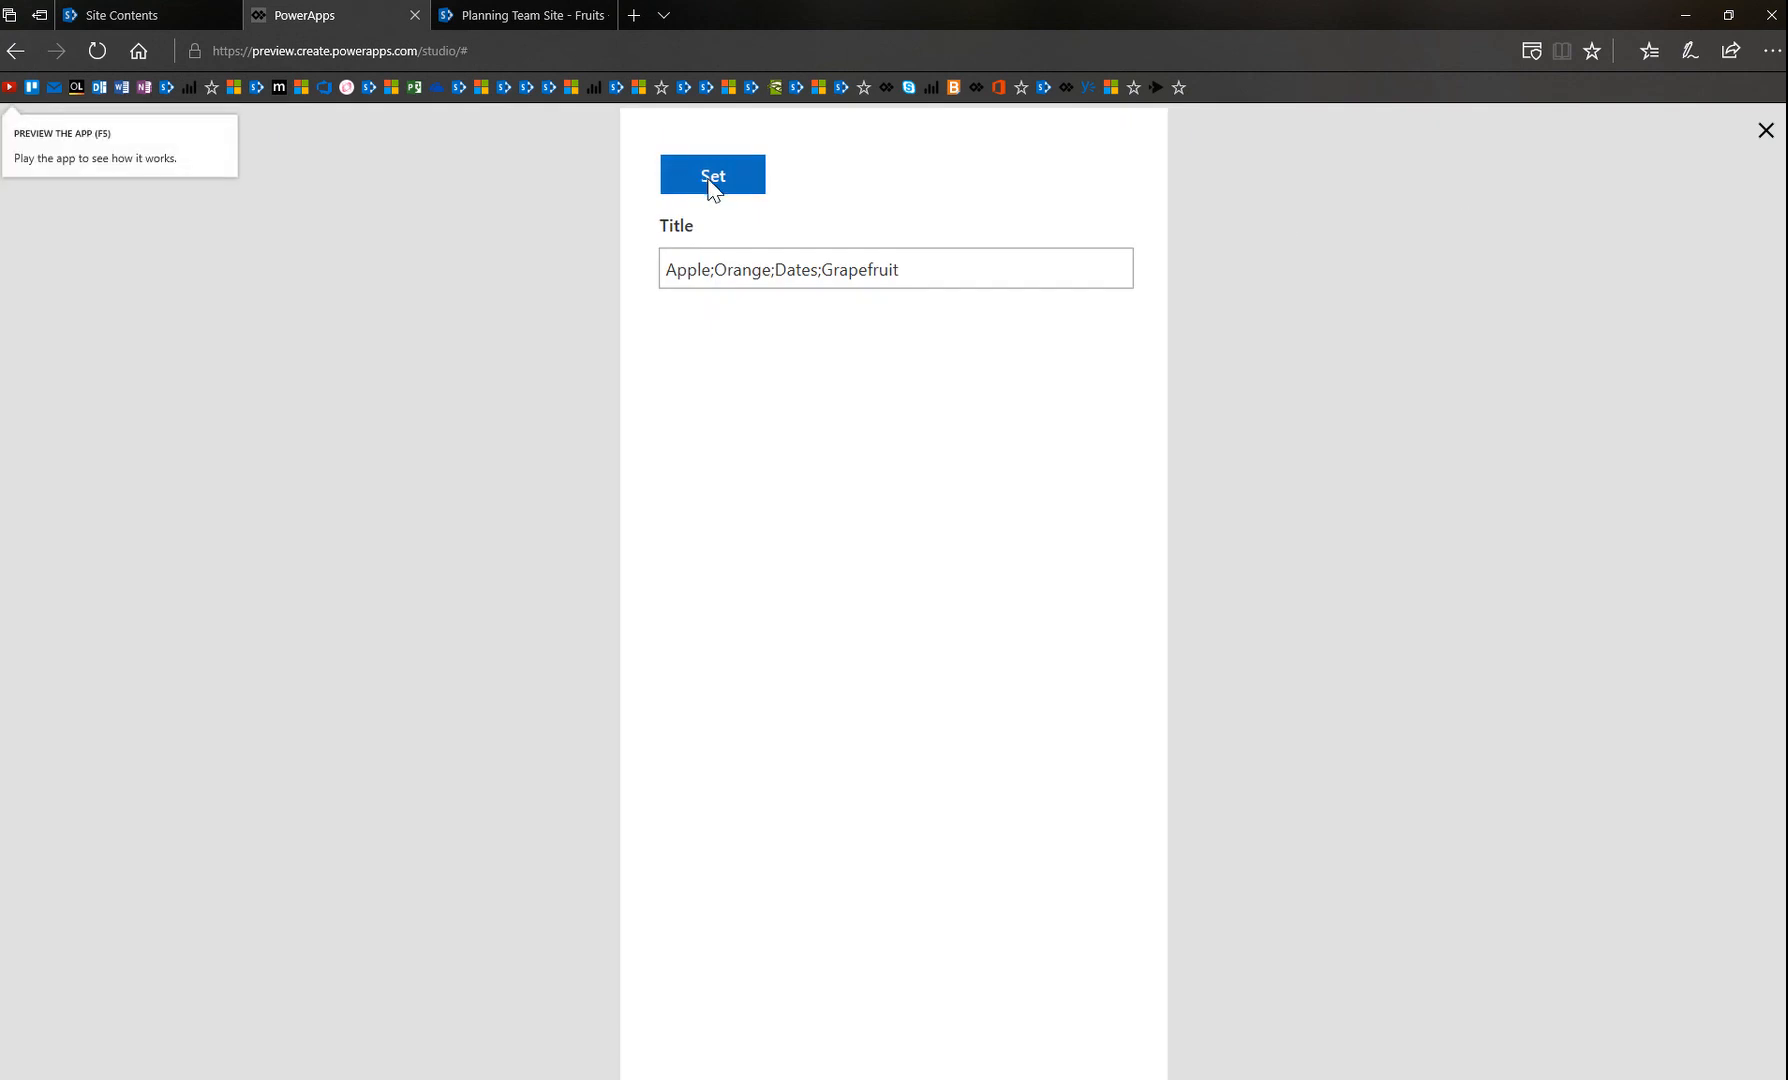
click(1766, 131)
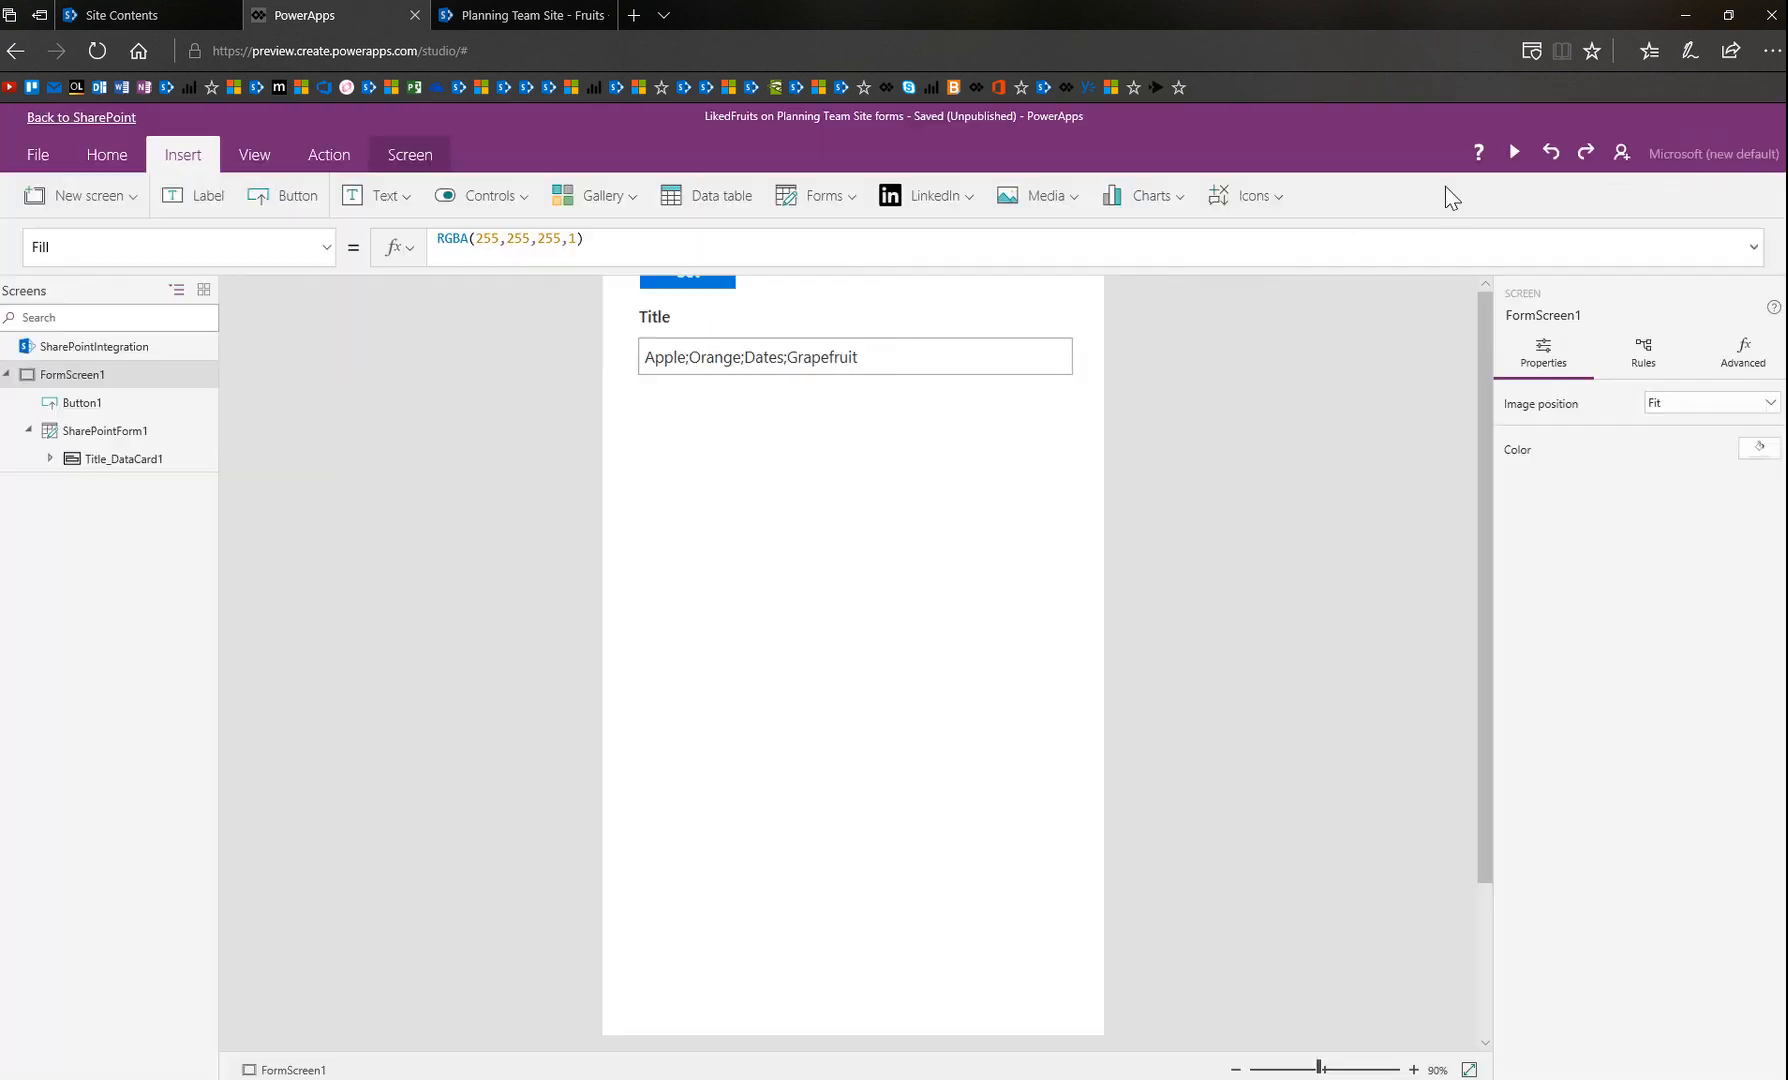
Check the global variable DeliminatedList and its definition, and go from there to the defining formula on the Set button.
click(37, 156)
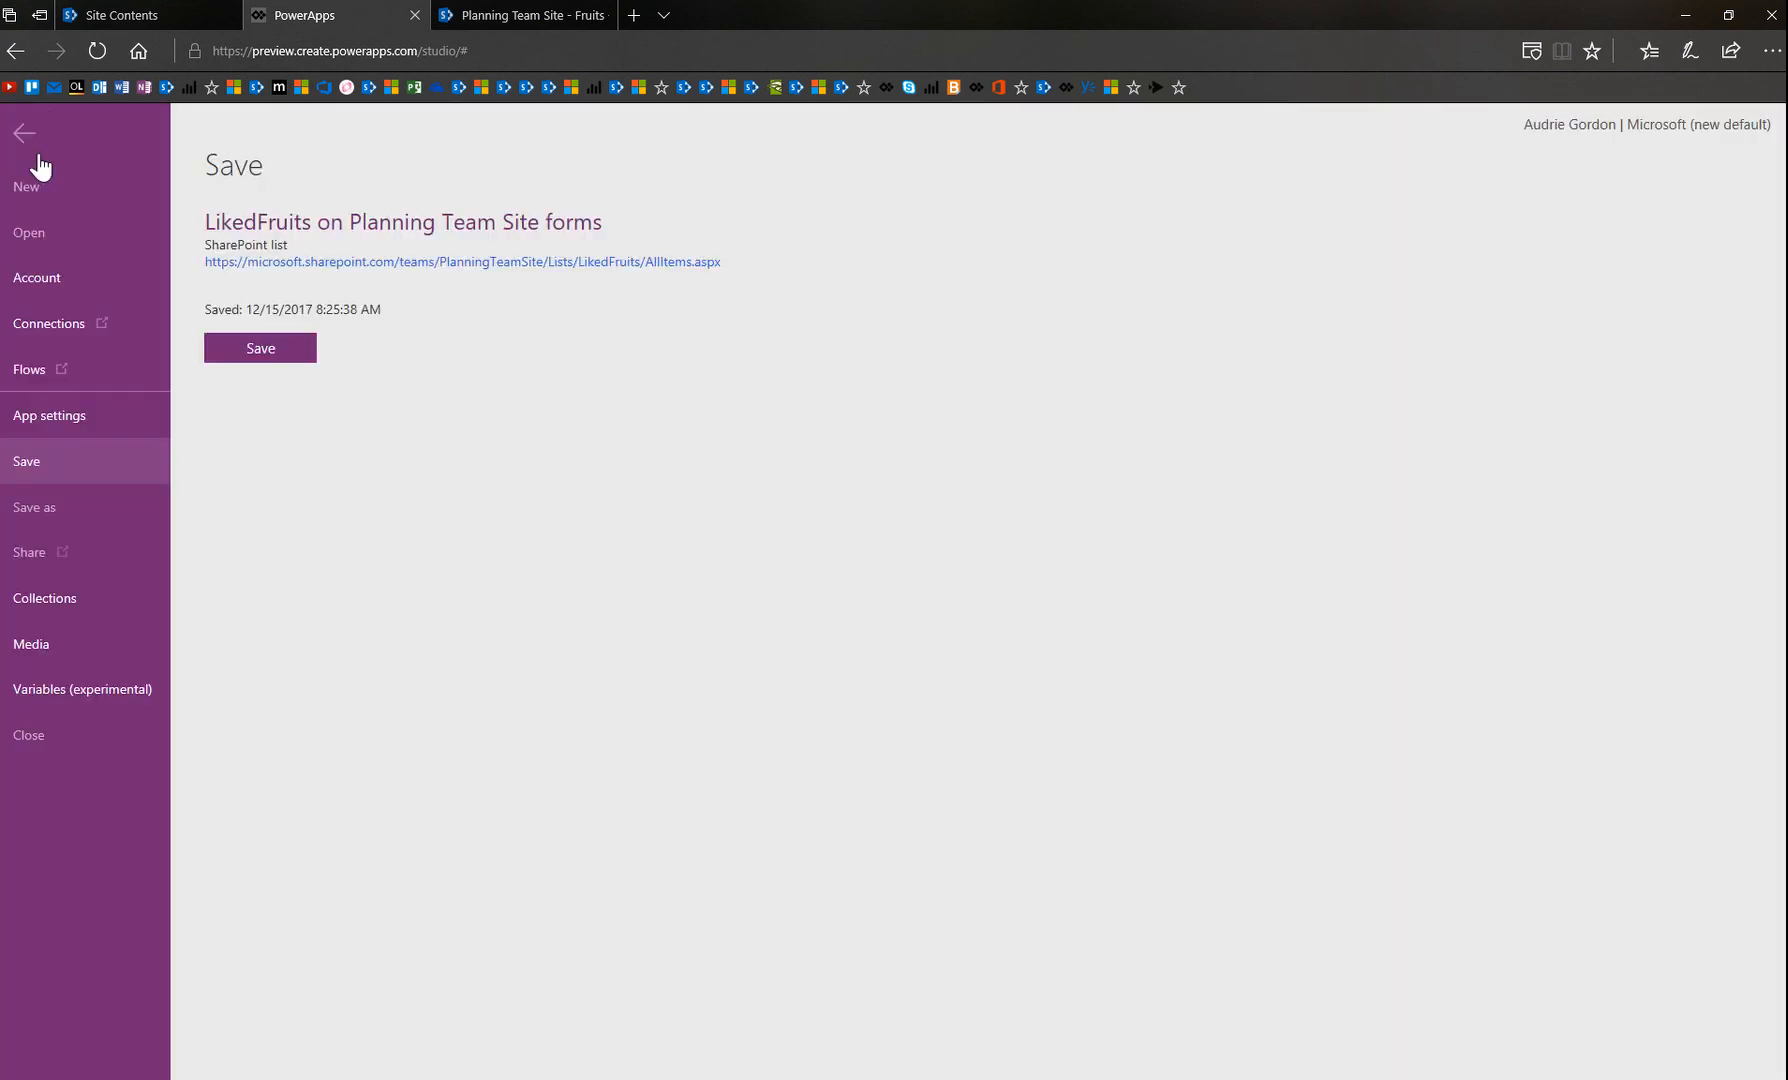
click(52, 684)
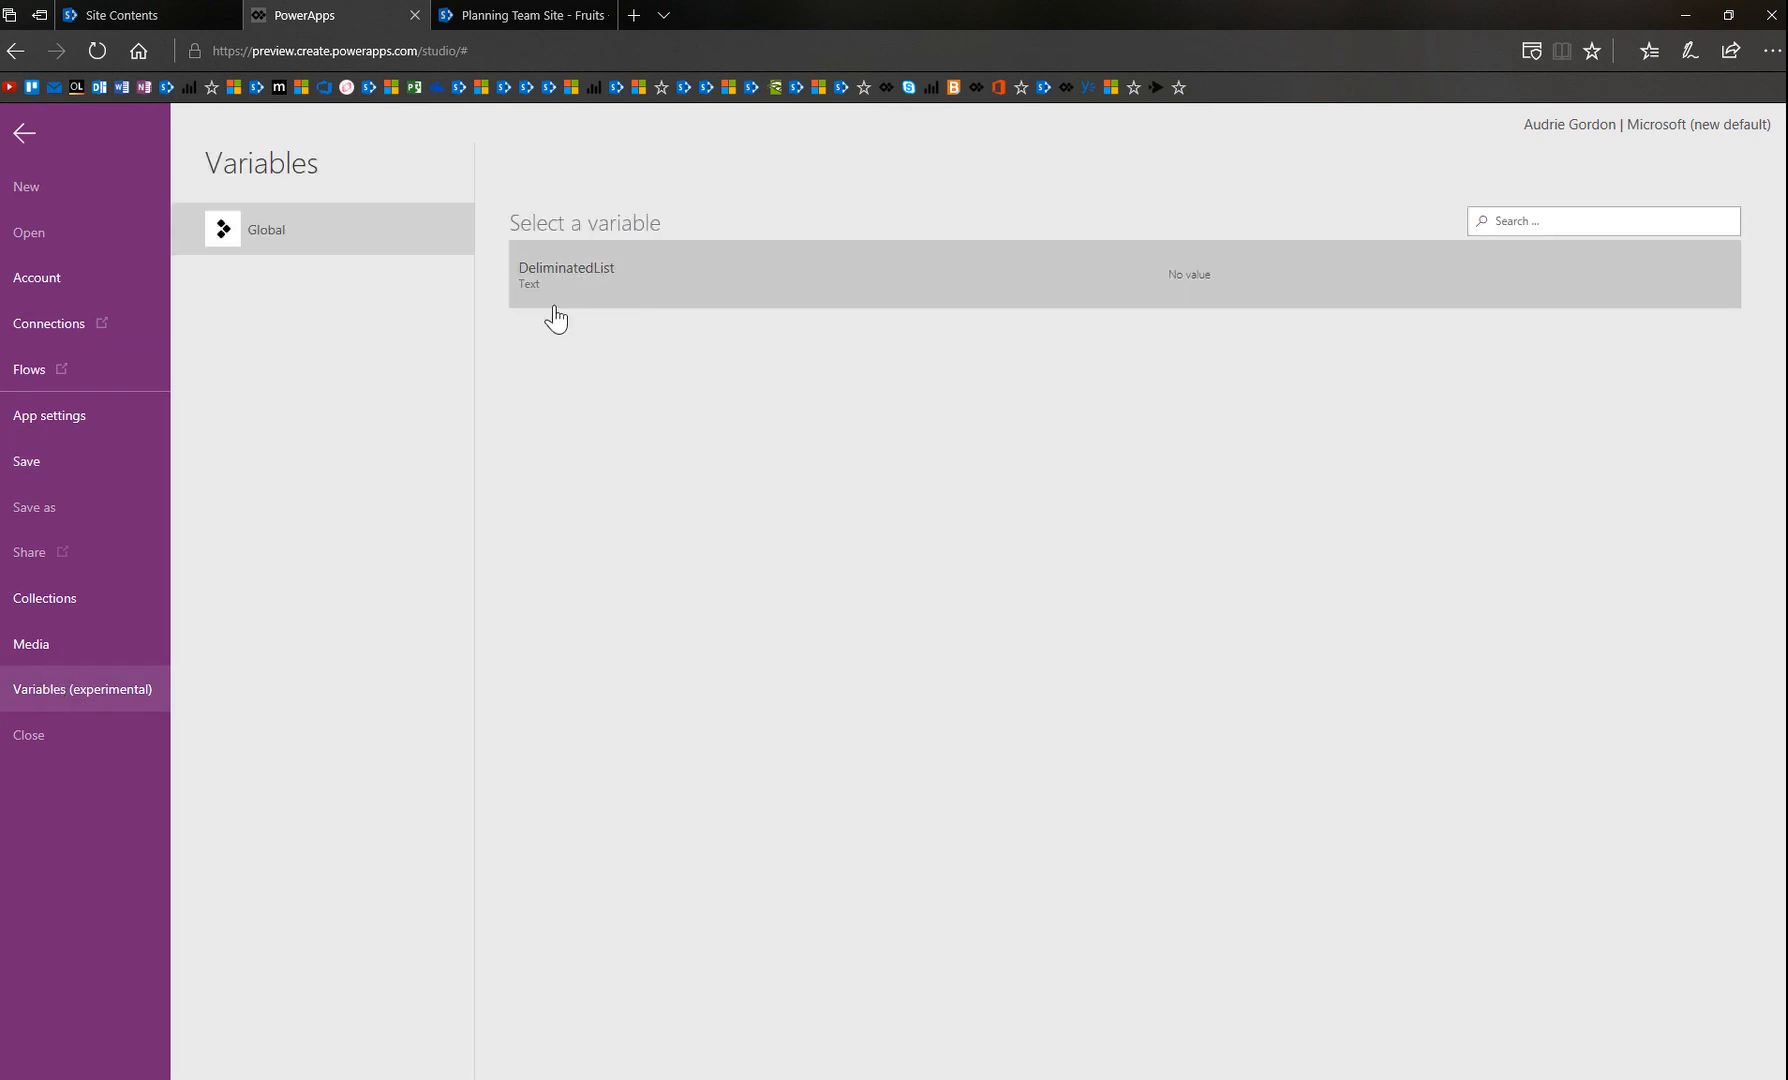
click(760, 286)
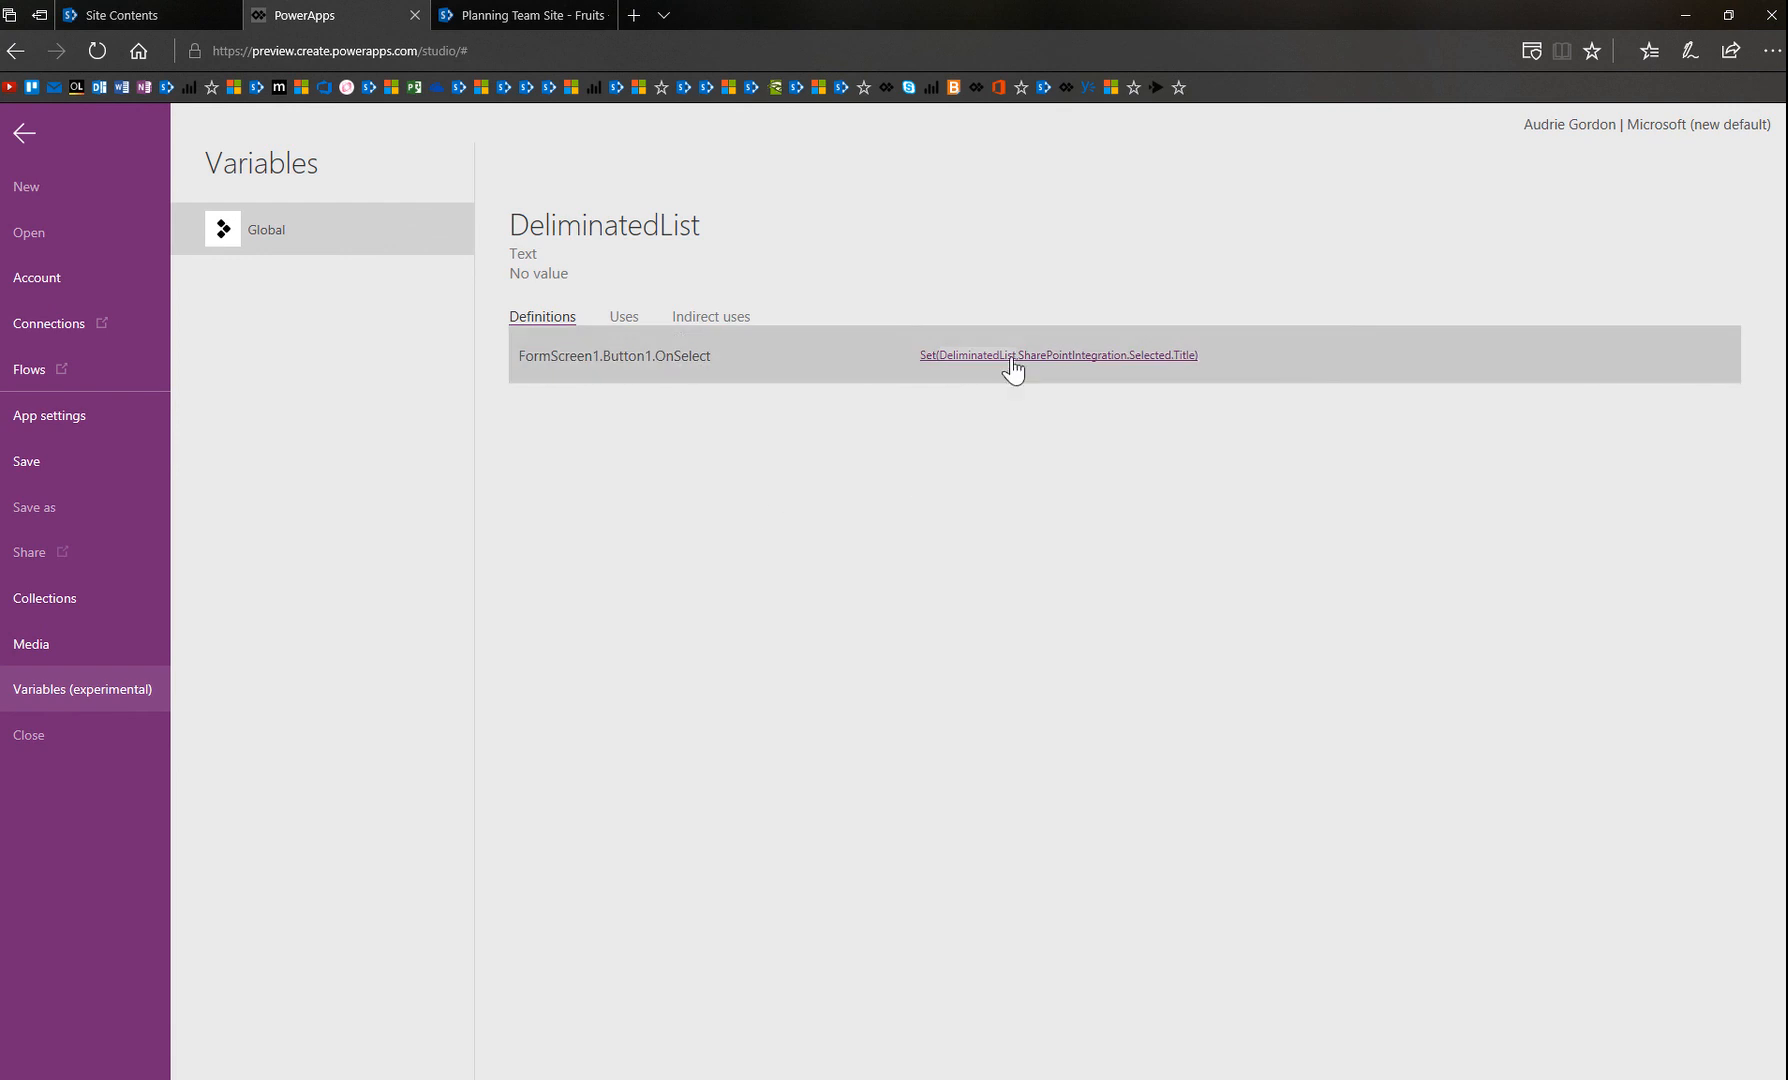
click(1010, 357)
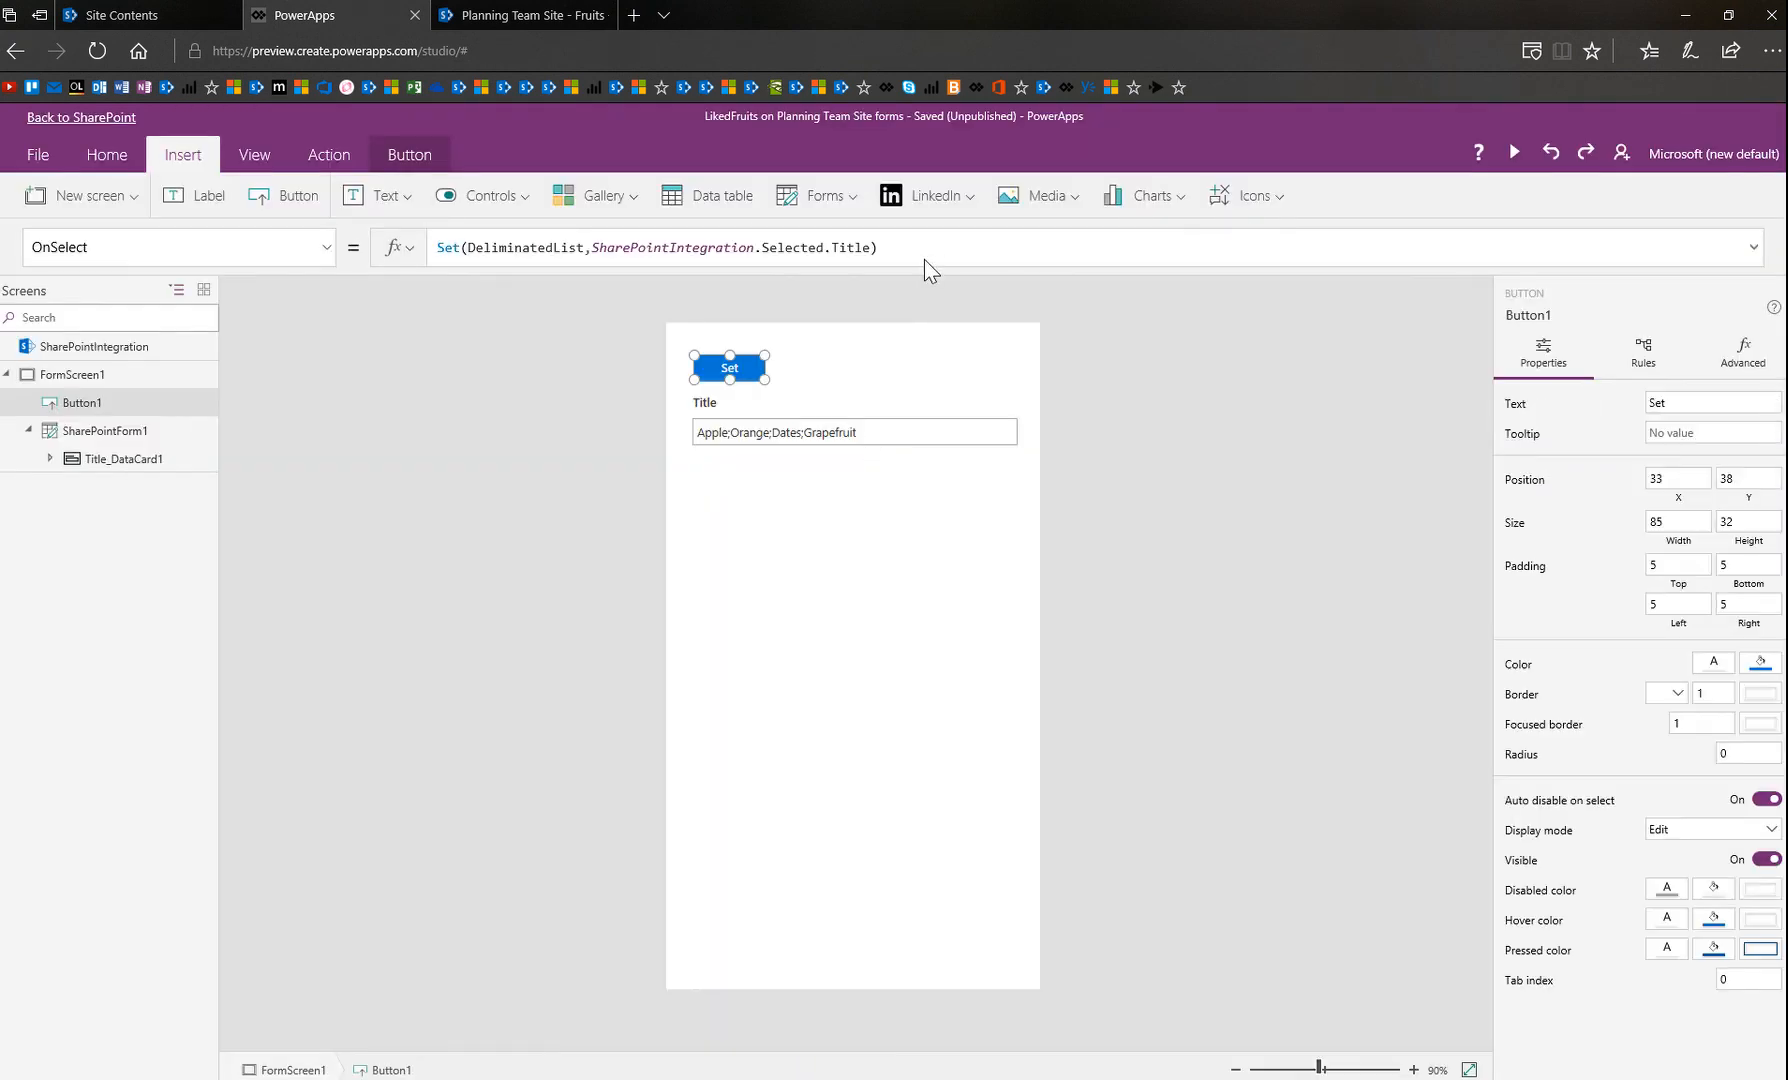
Change the Default formula of the text input in the Title card to DeliminatedList.
click(860, 447)
click(848, 440)
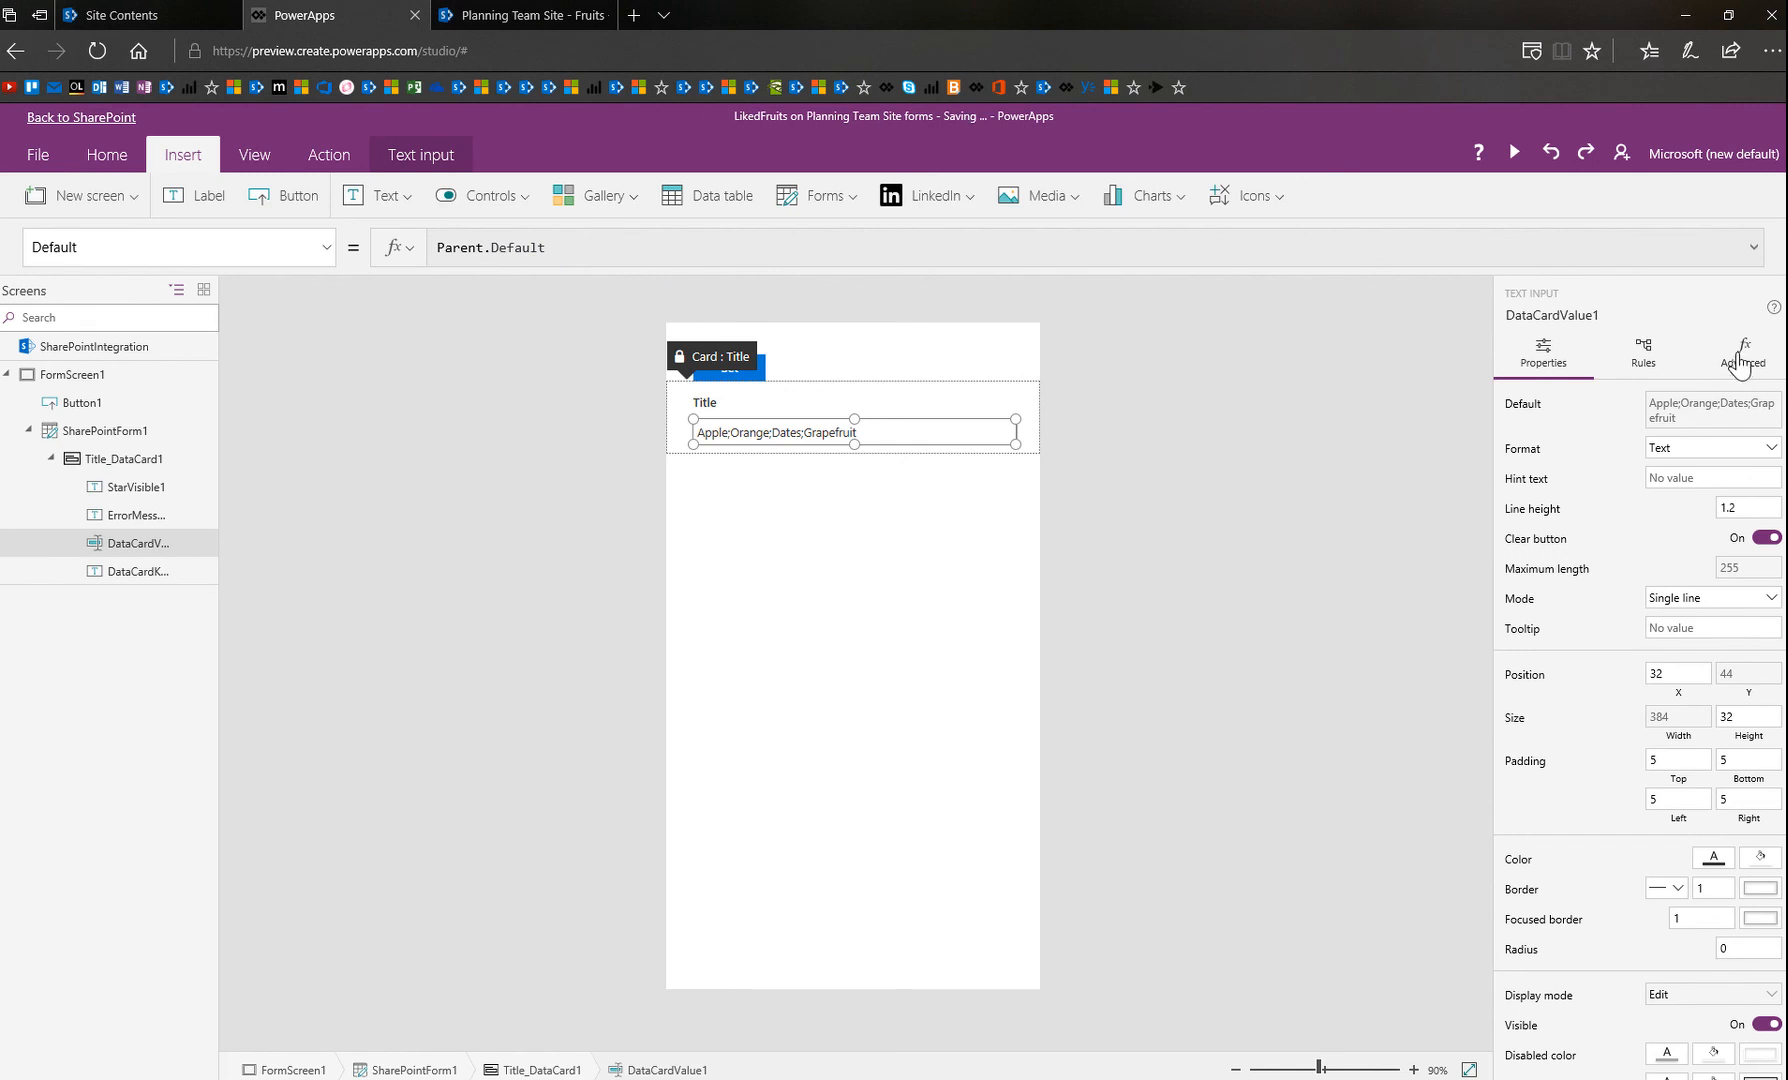
click(1728, 378)
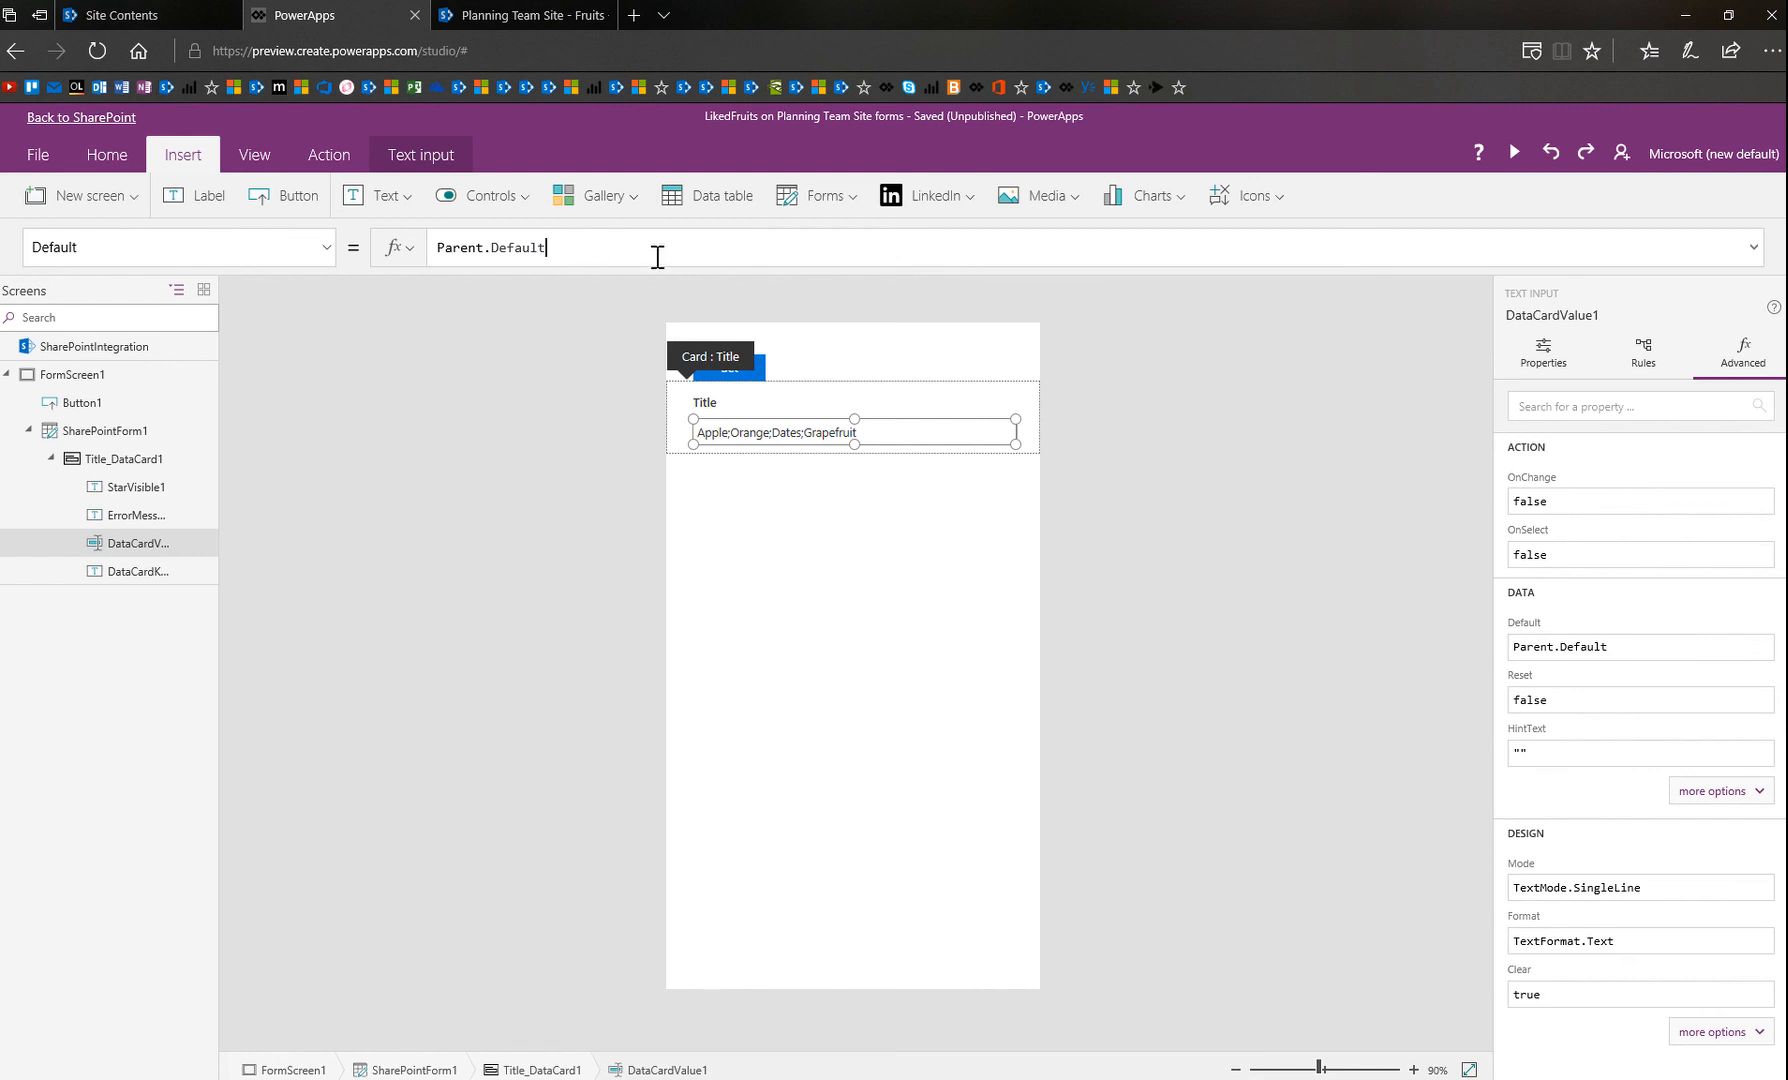
drag(658, 251, 378, 235)
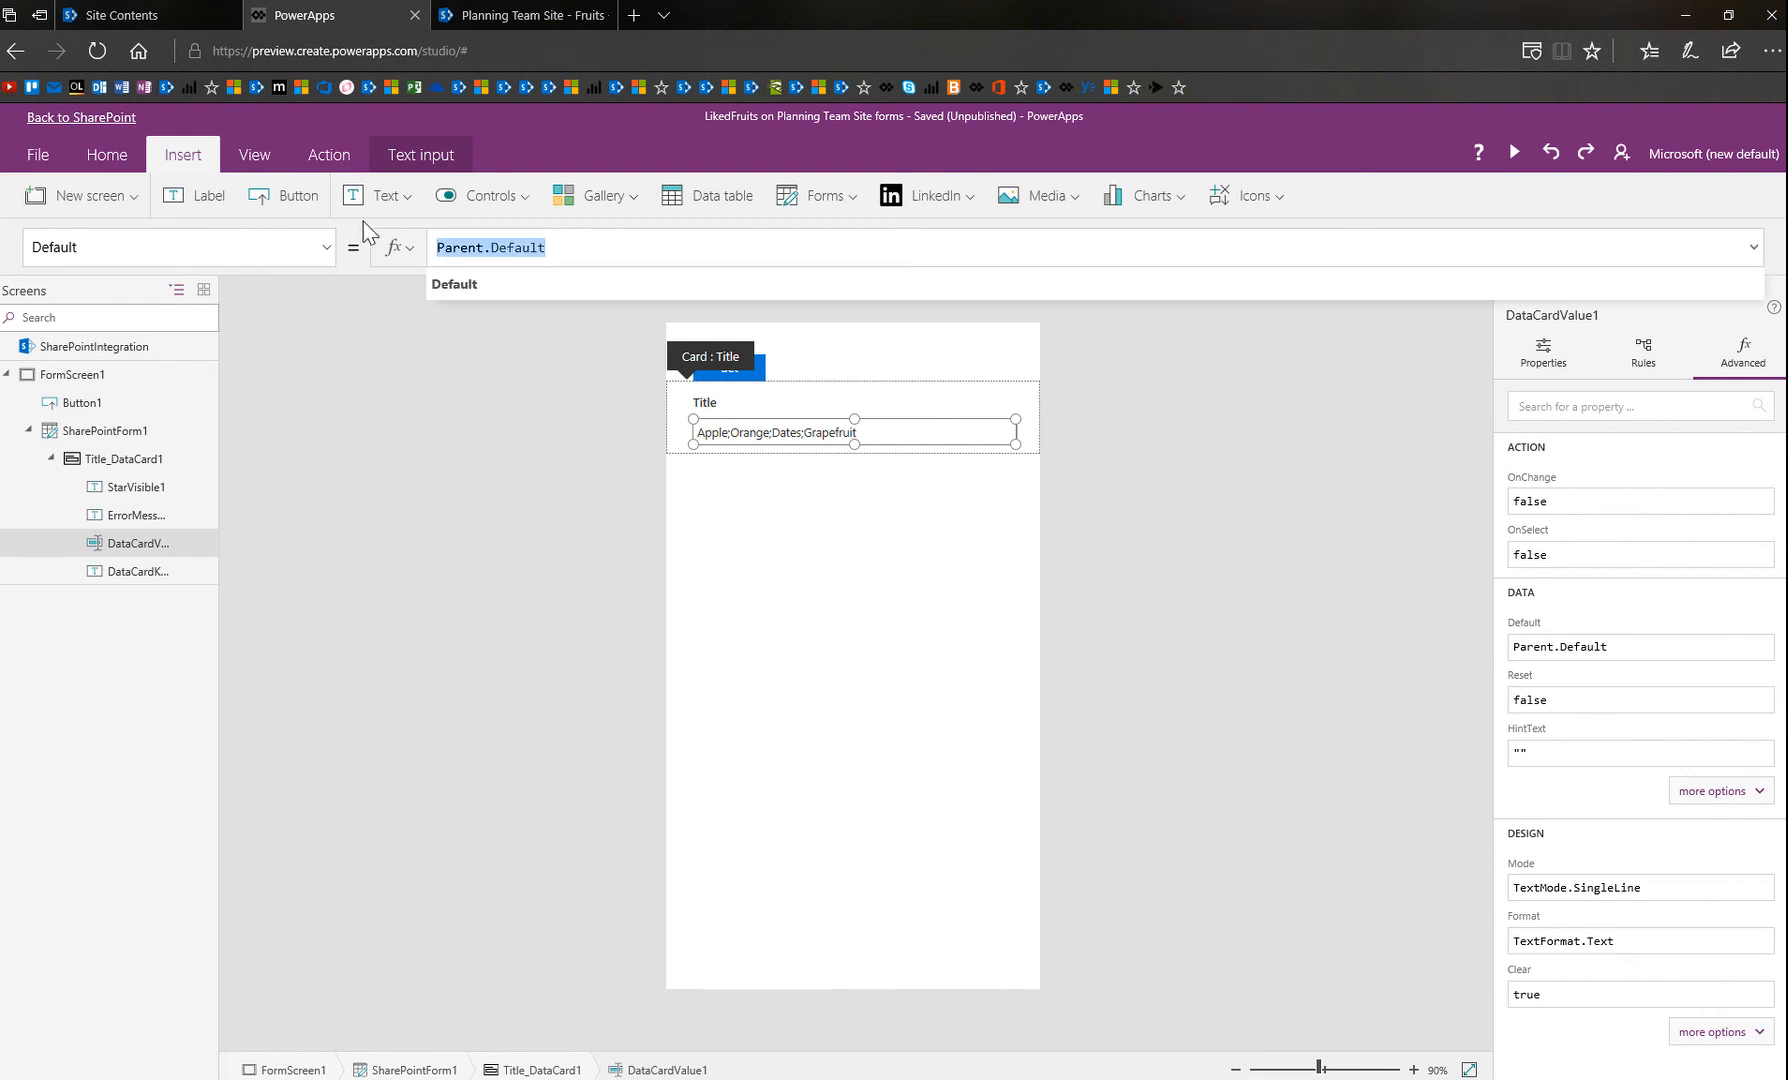
text(Delimin)
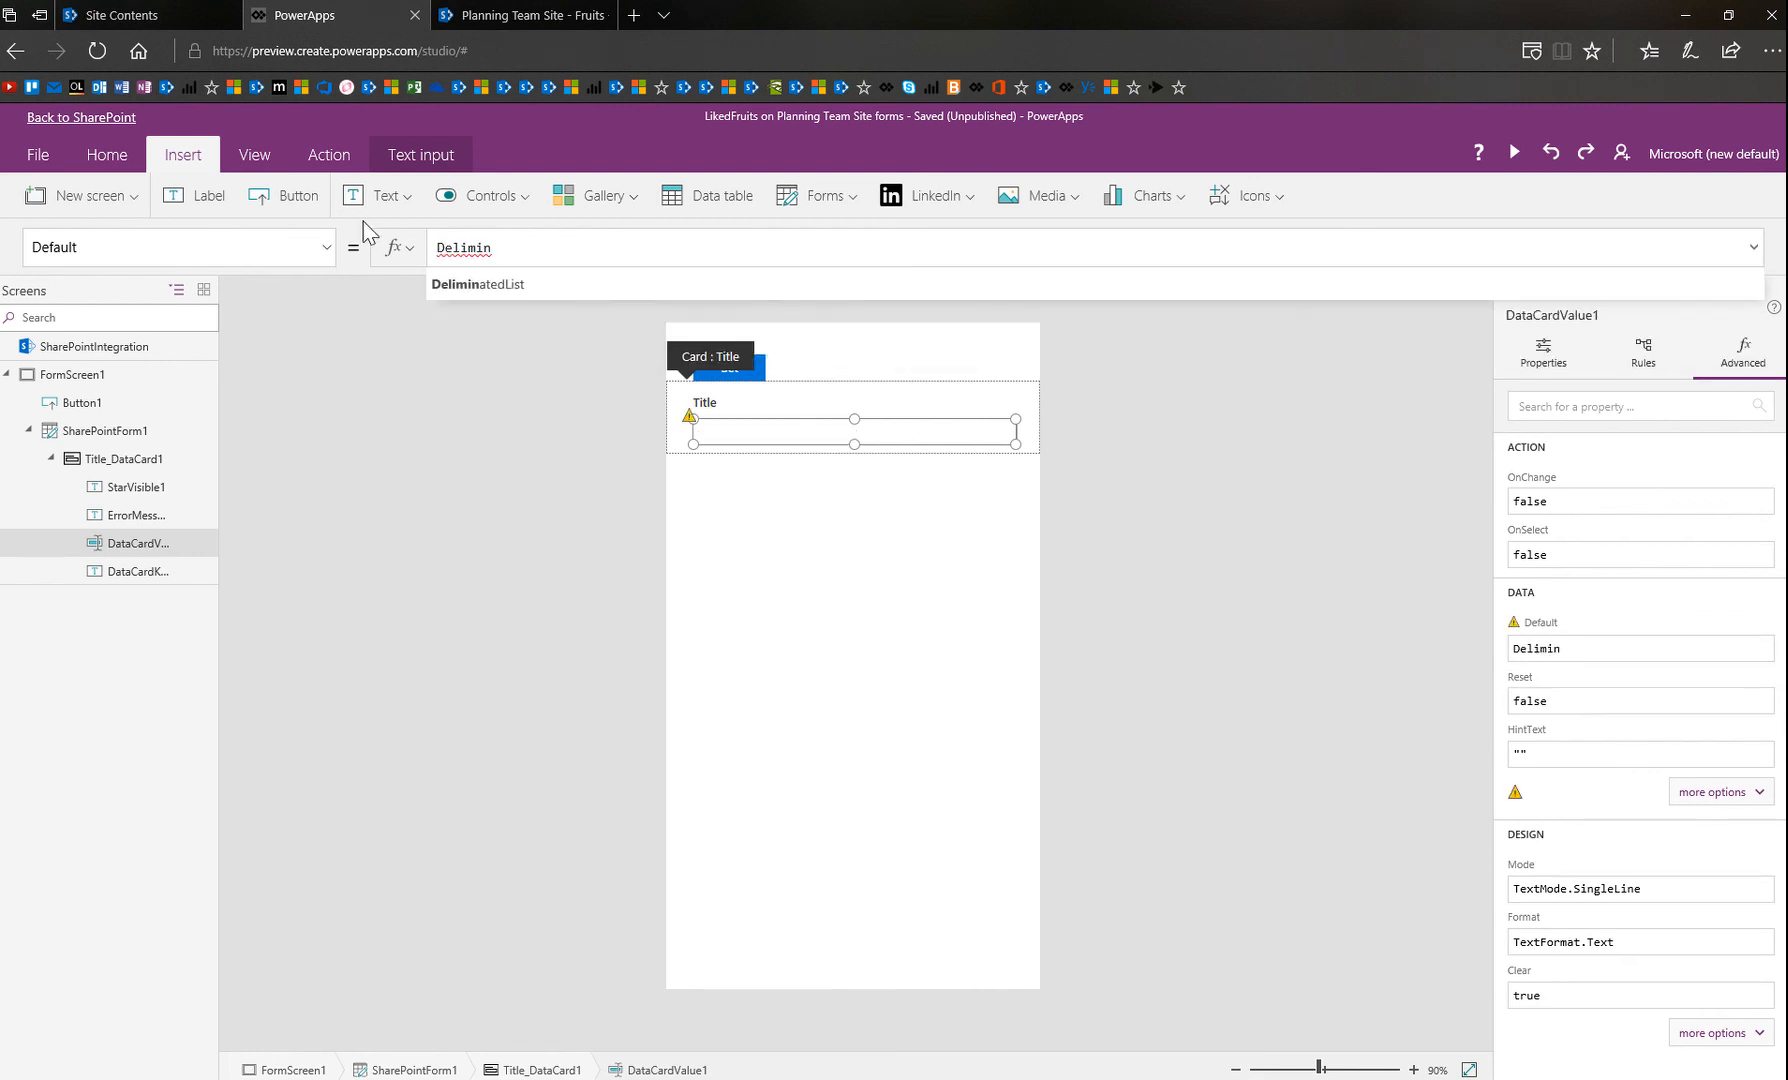
key(Tab)
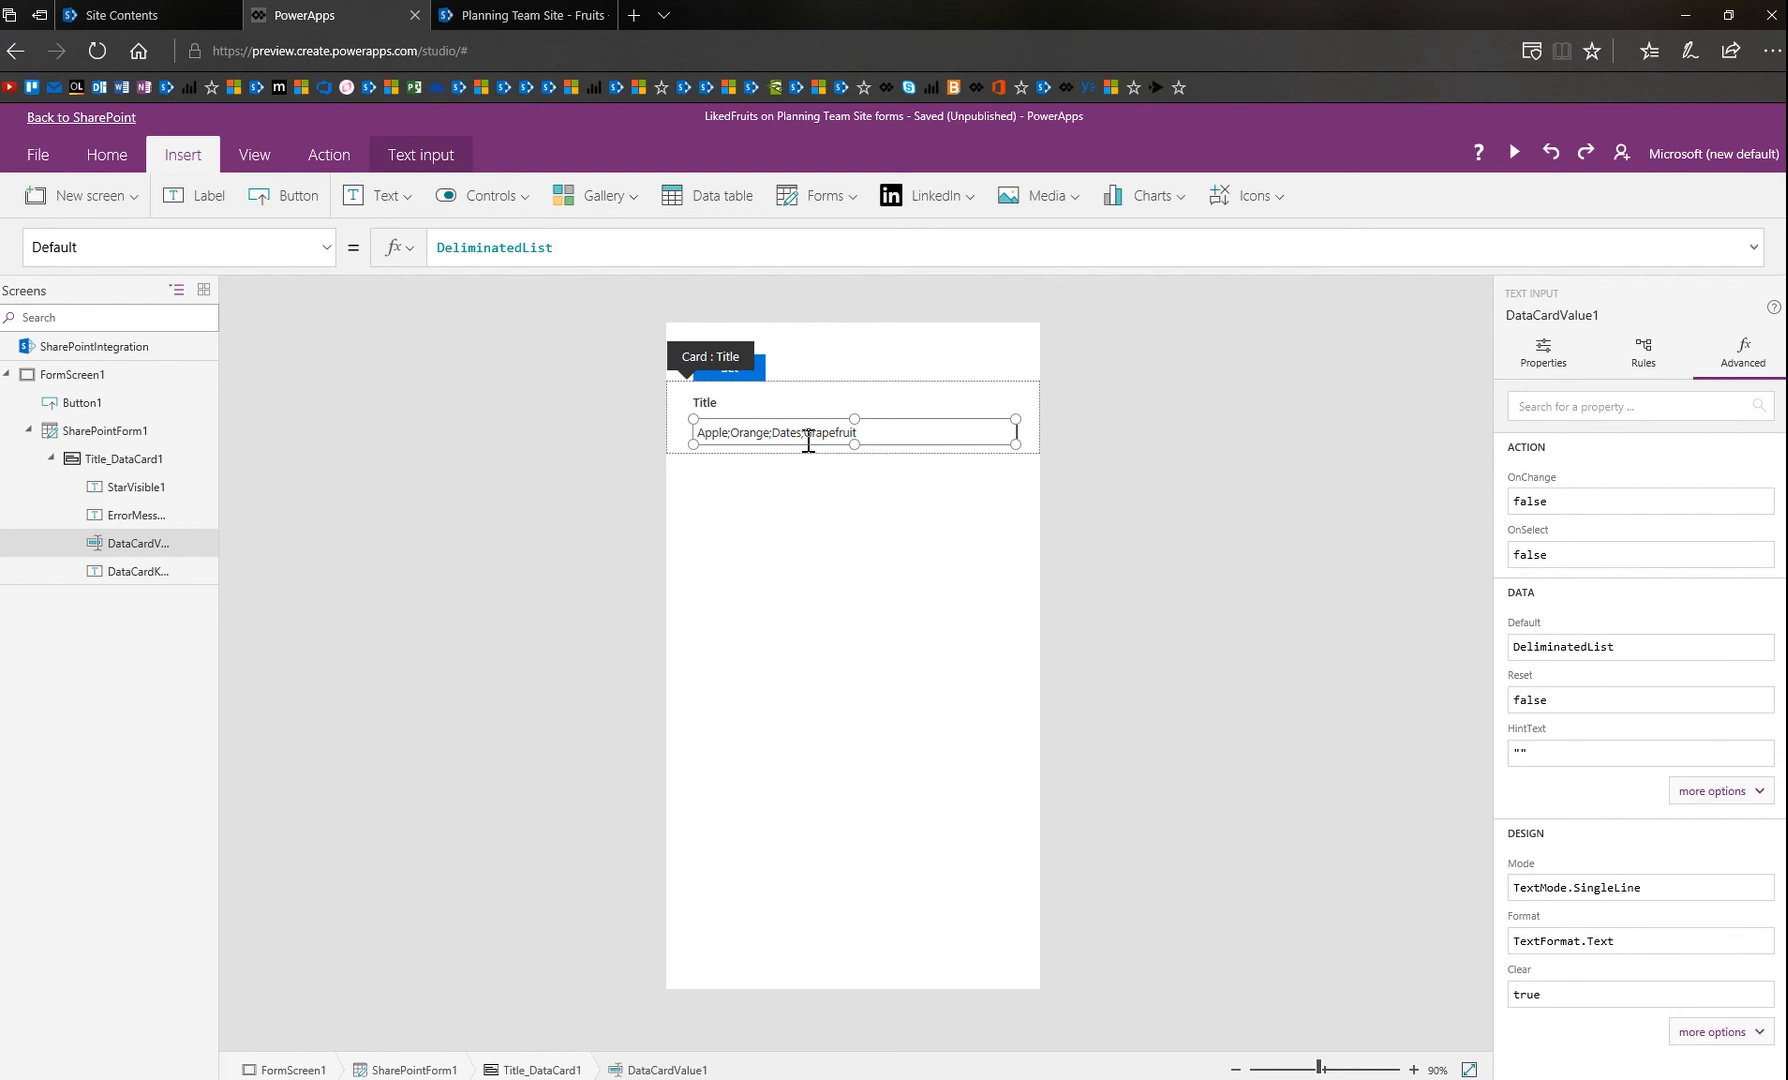
click(836, 585)
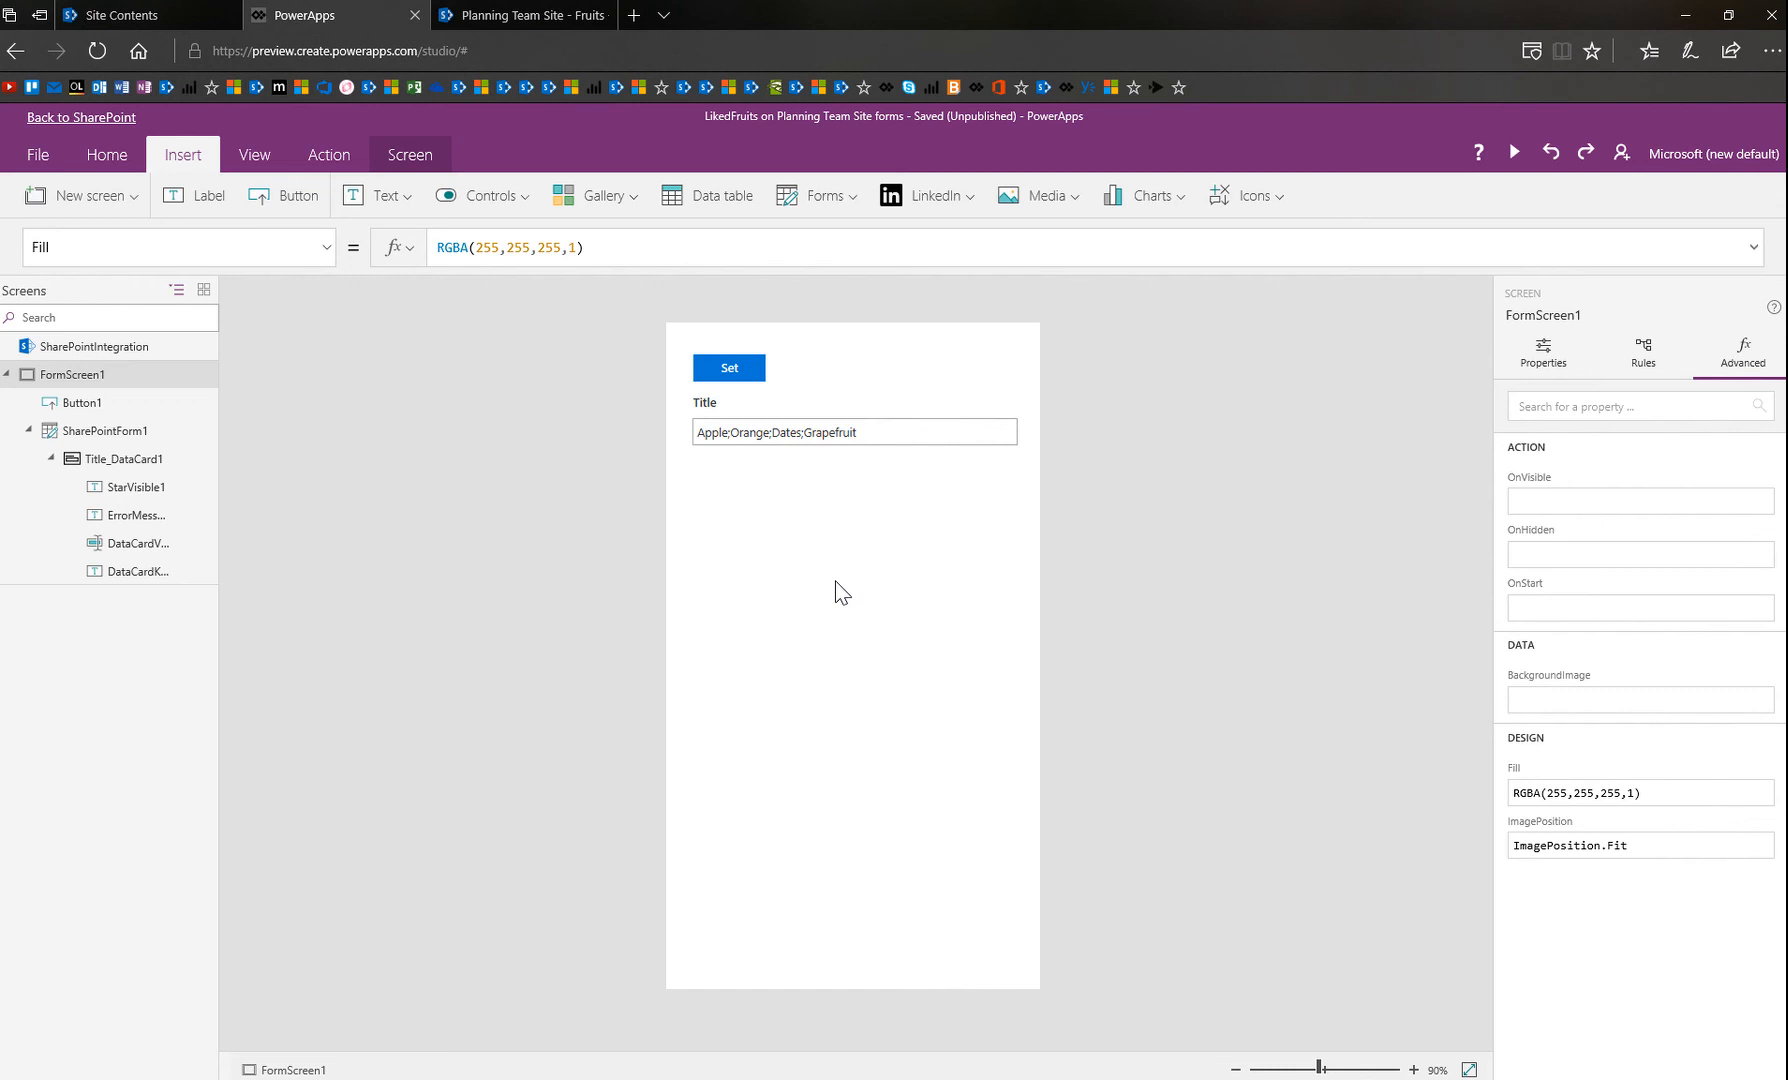
Start adding a SharePoint data source and choose Planning Team Site from the recent sites.
click(258, 156)
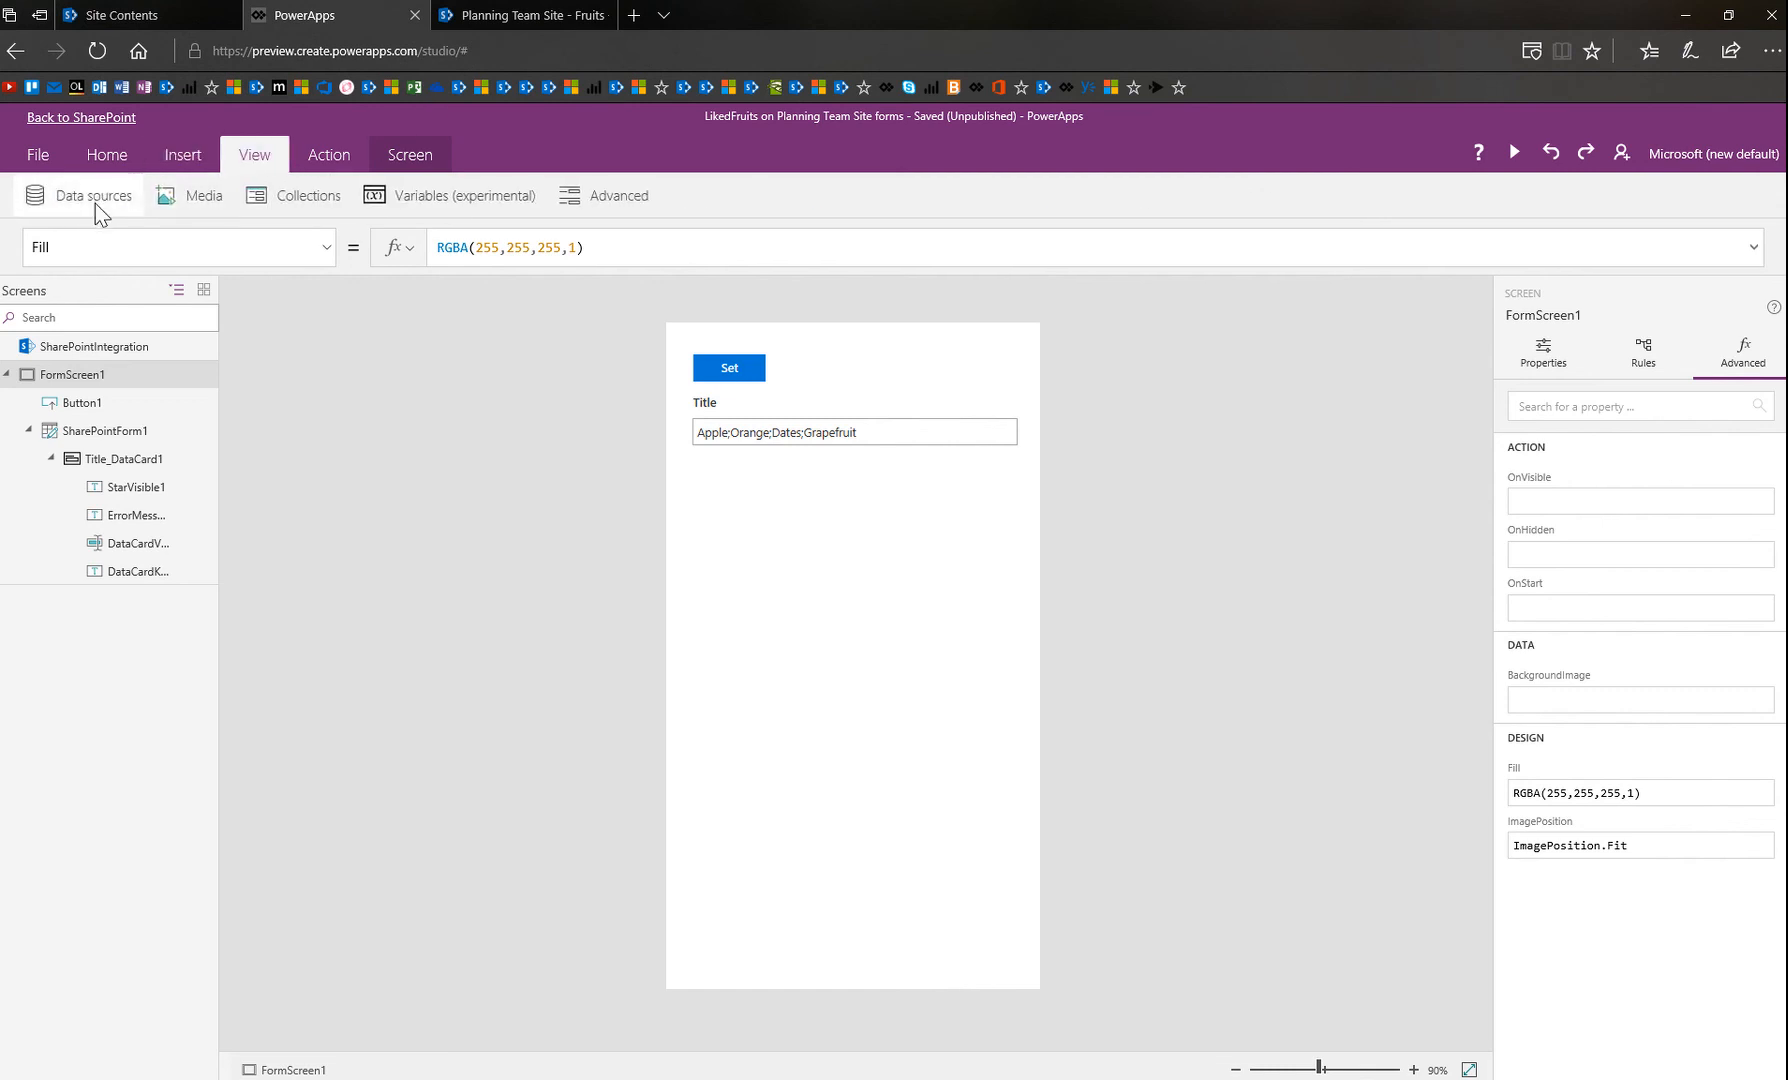
click(95, 203)
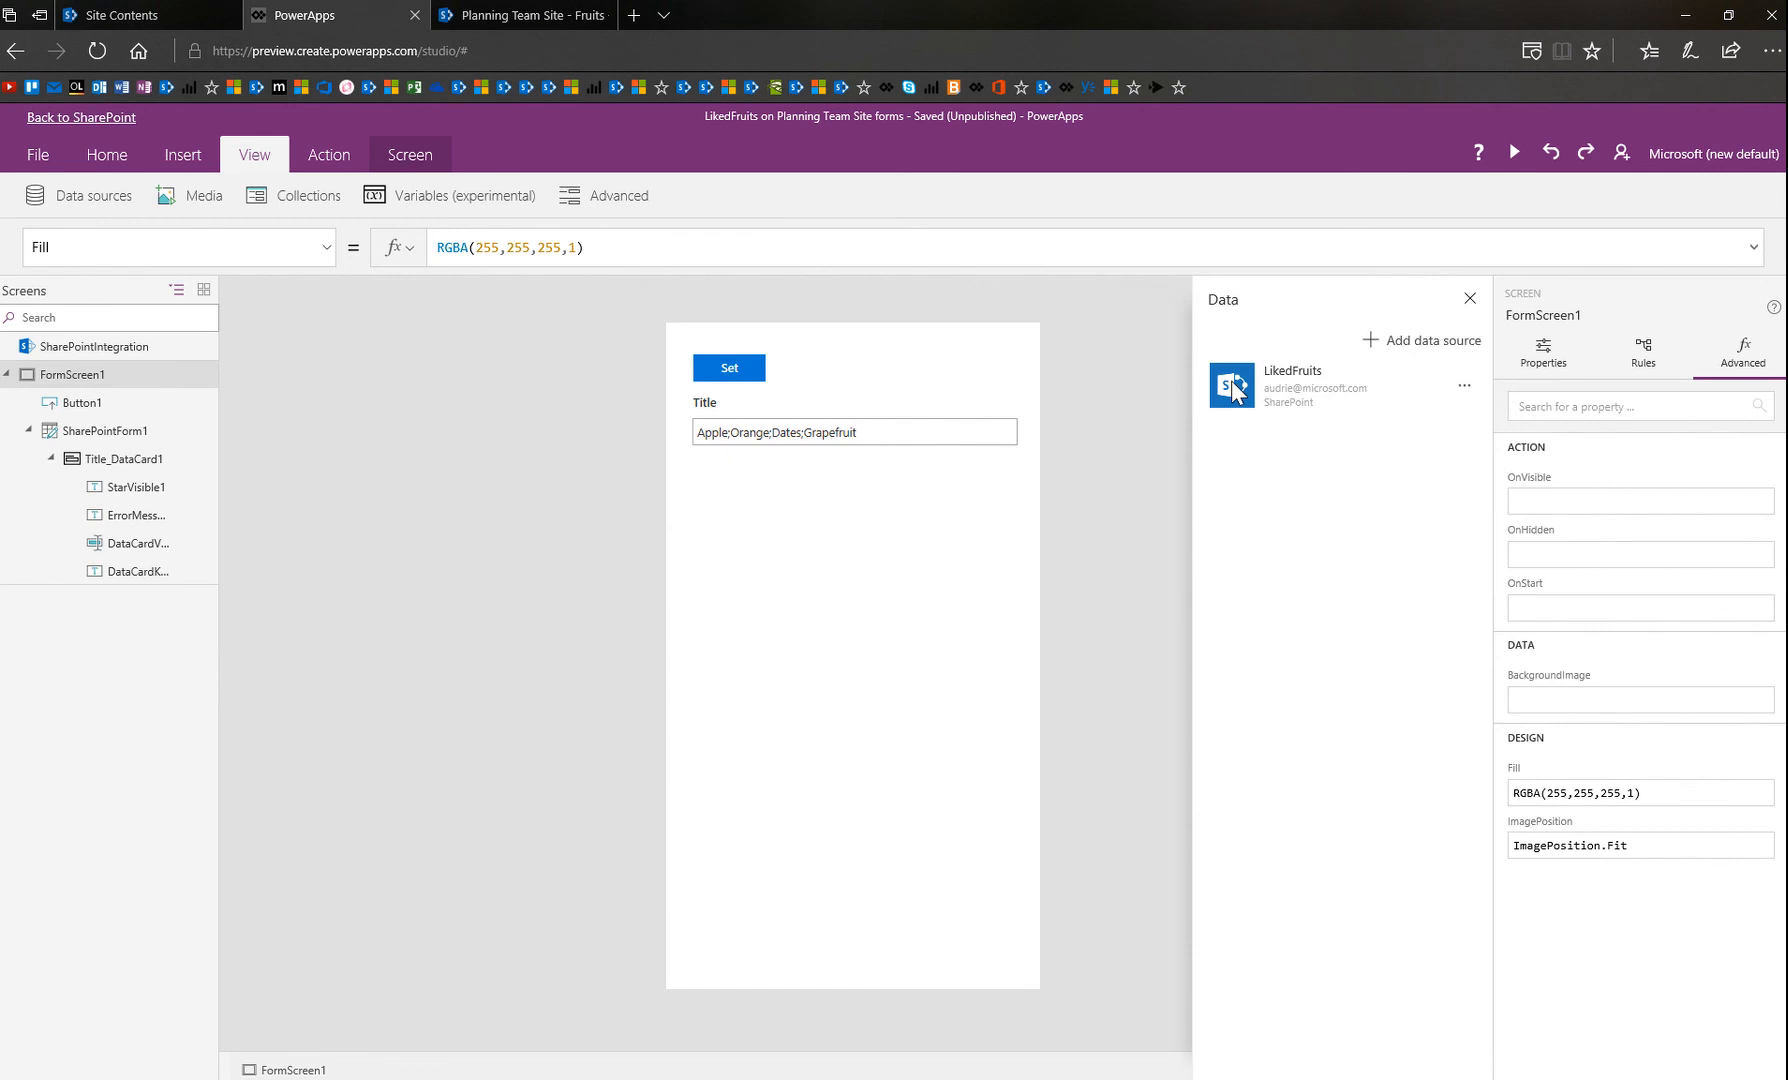
click(1438, 342)
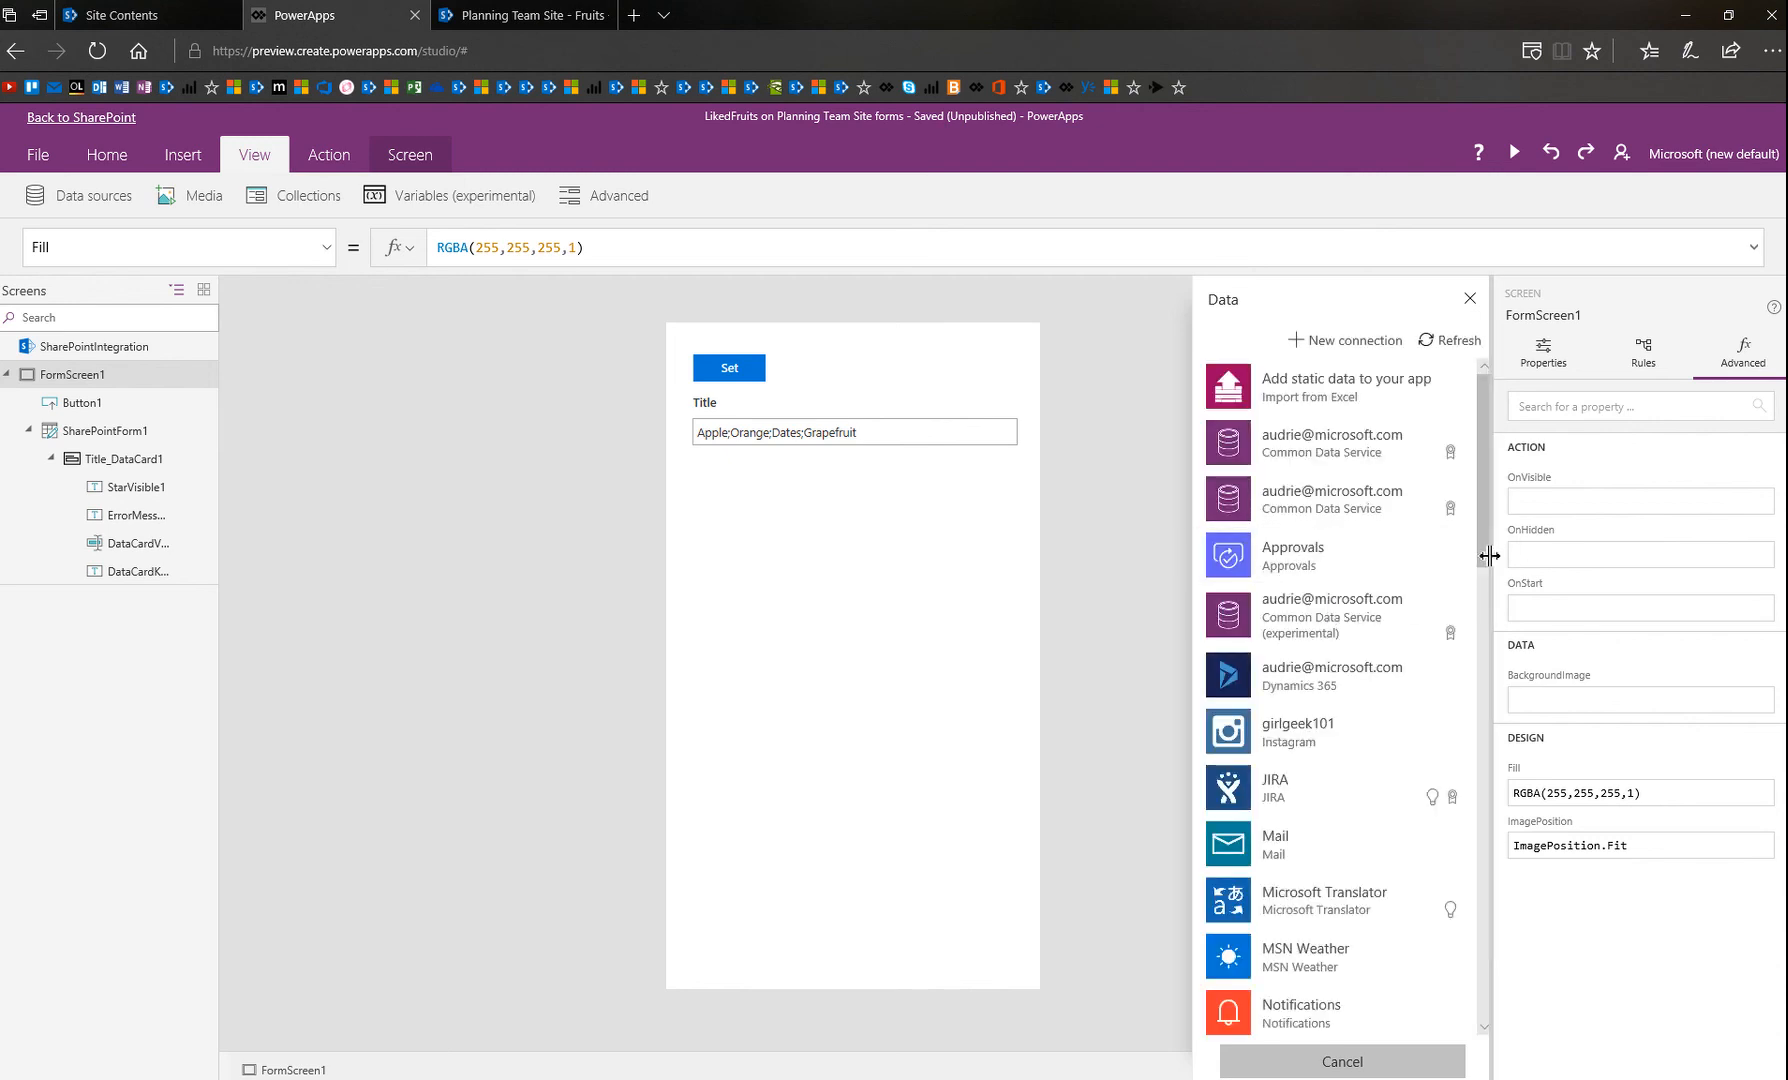
drag(1476, 546, 1497, 910)
click(1328, 633)
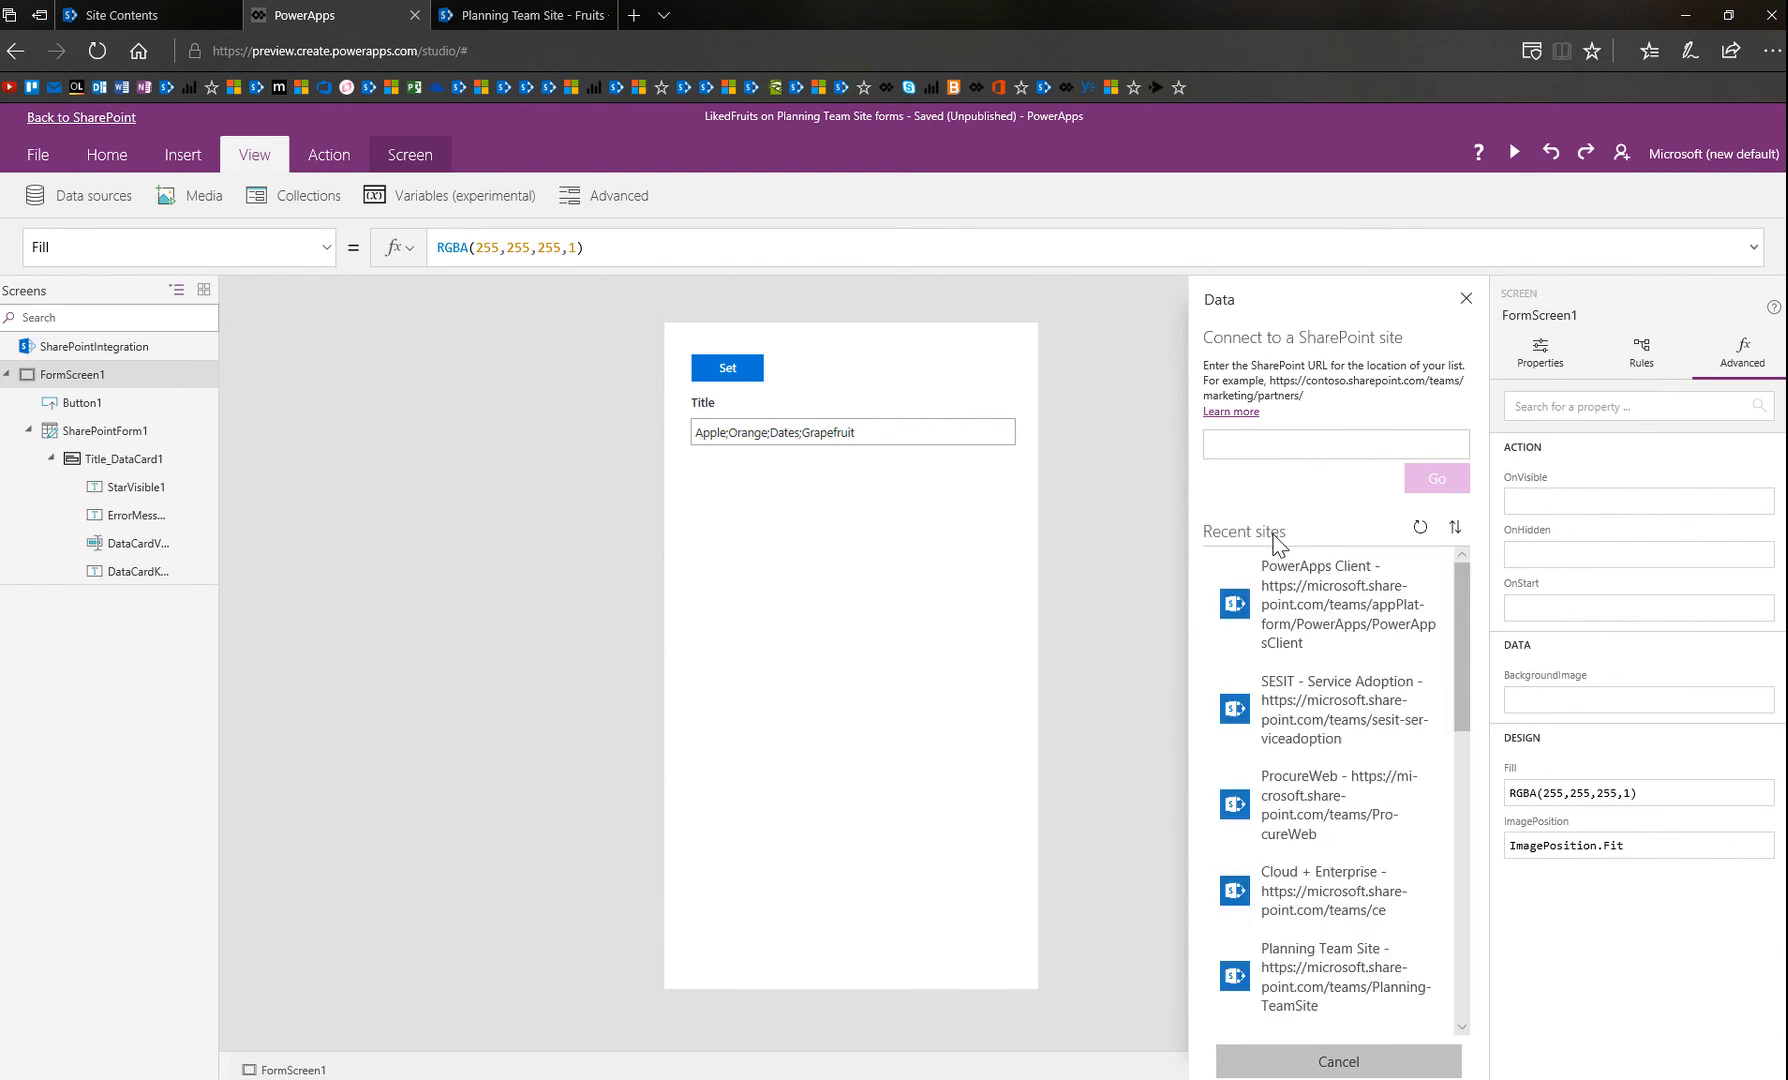
scroll(1360, 735, down, 2)
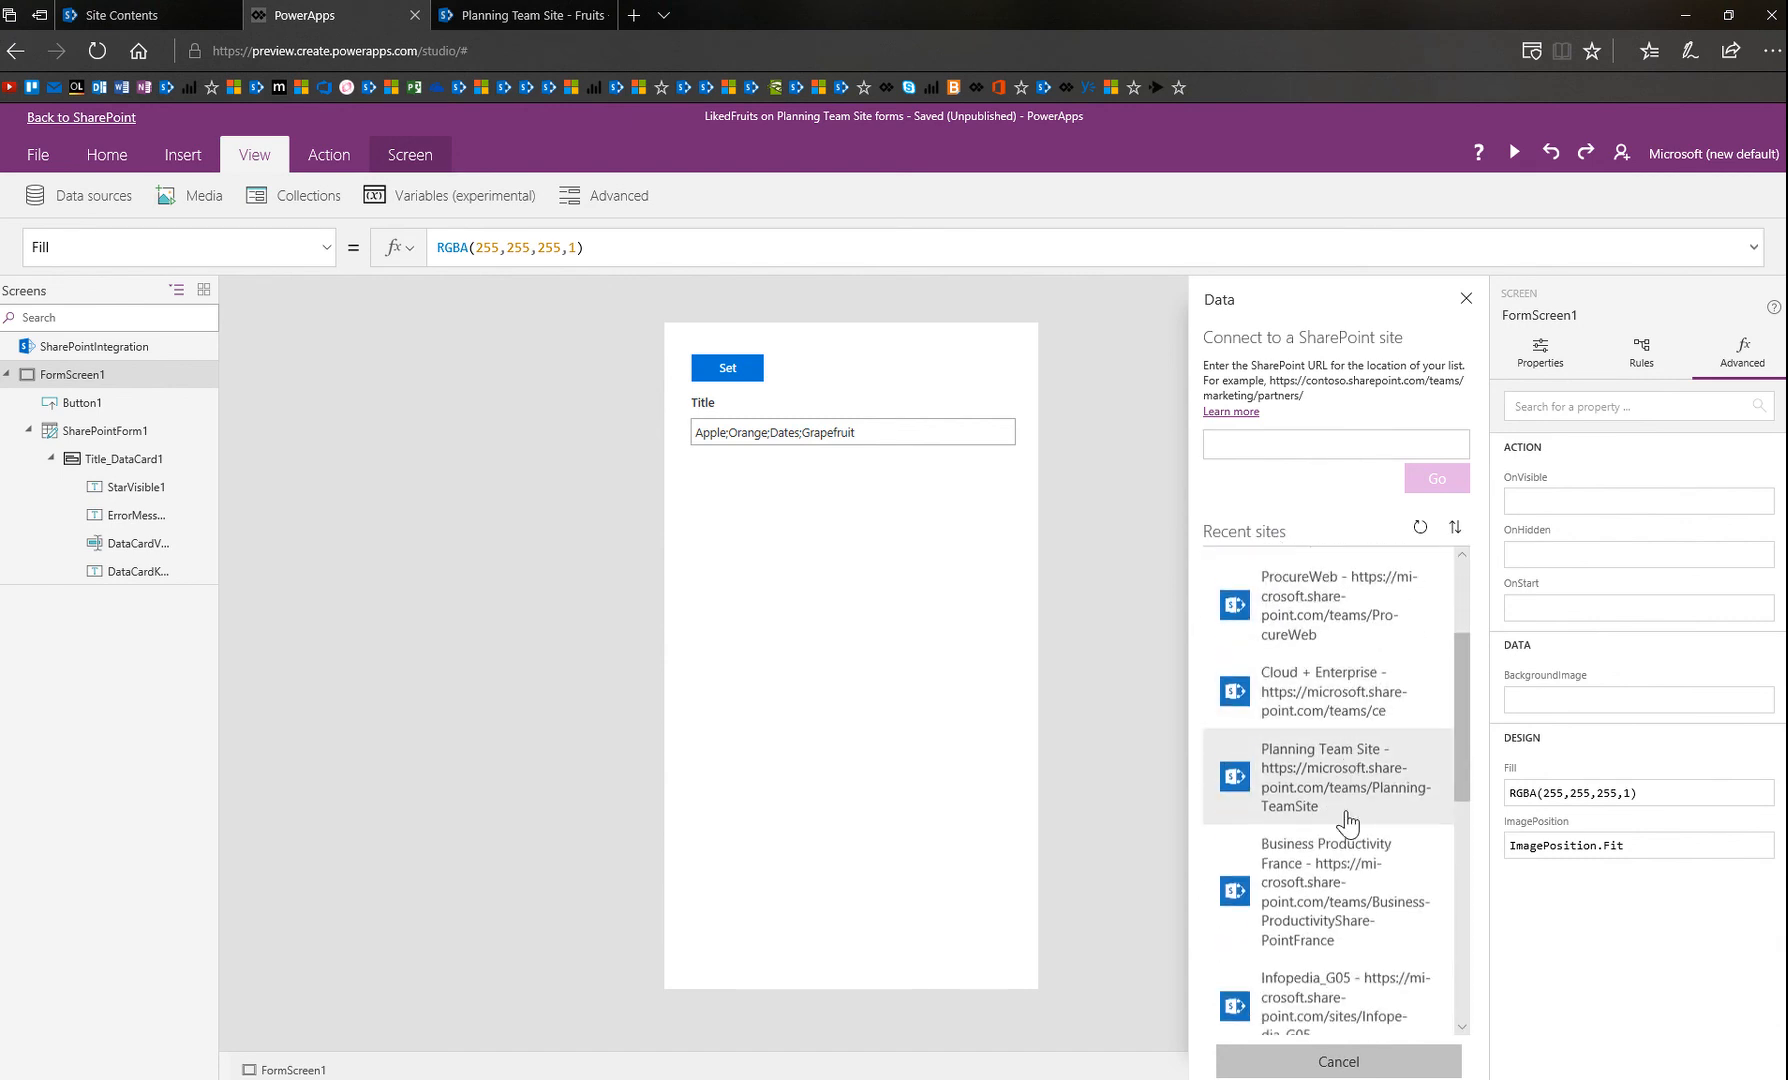
click(1340, 805)
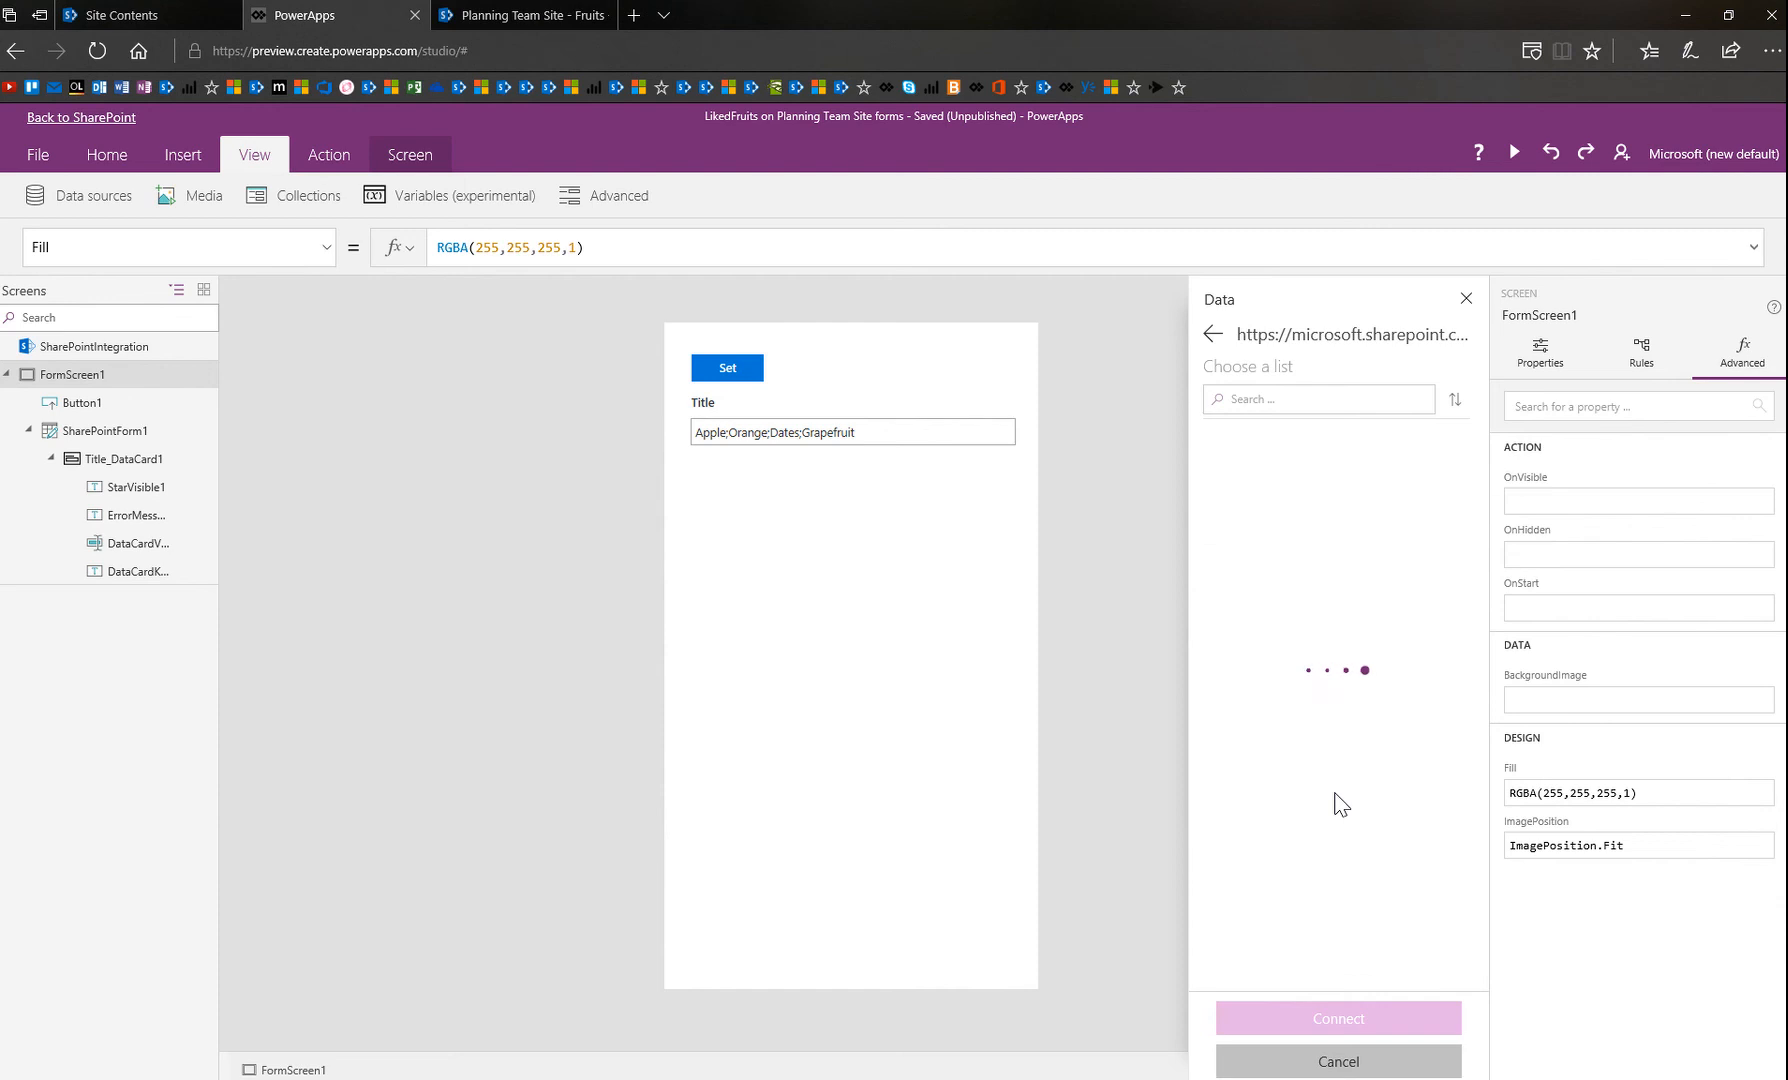
Connect the Fruits list from the chosen site as a data source and close the data pane.
scroll(1338, 670, down, 2)
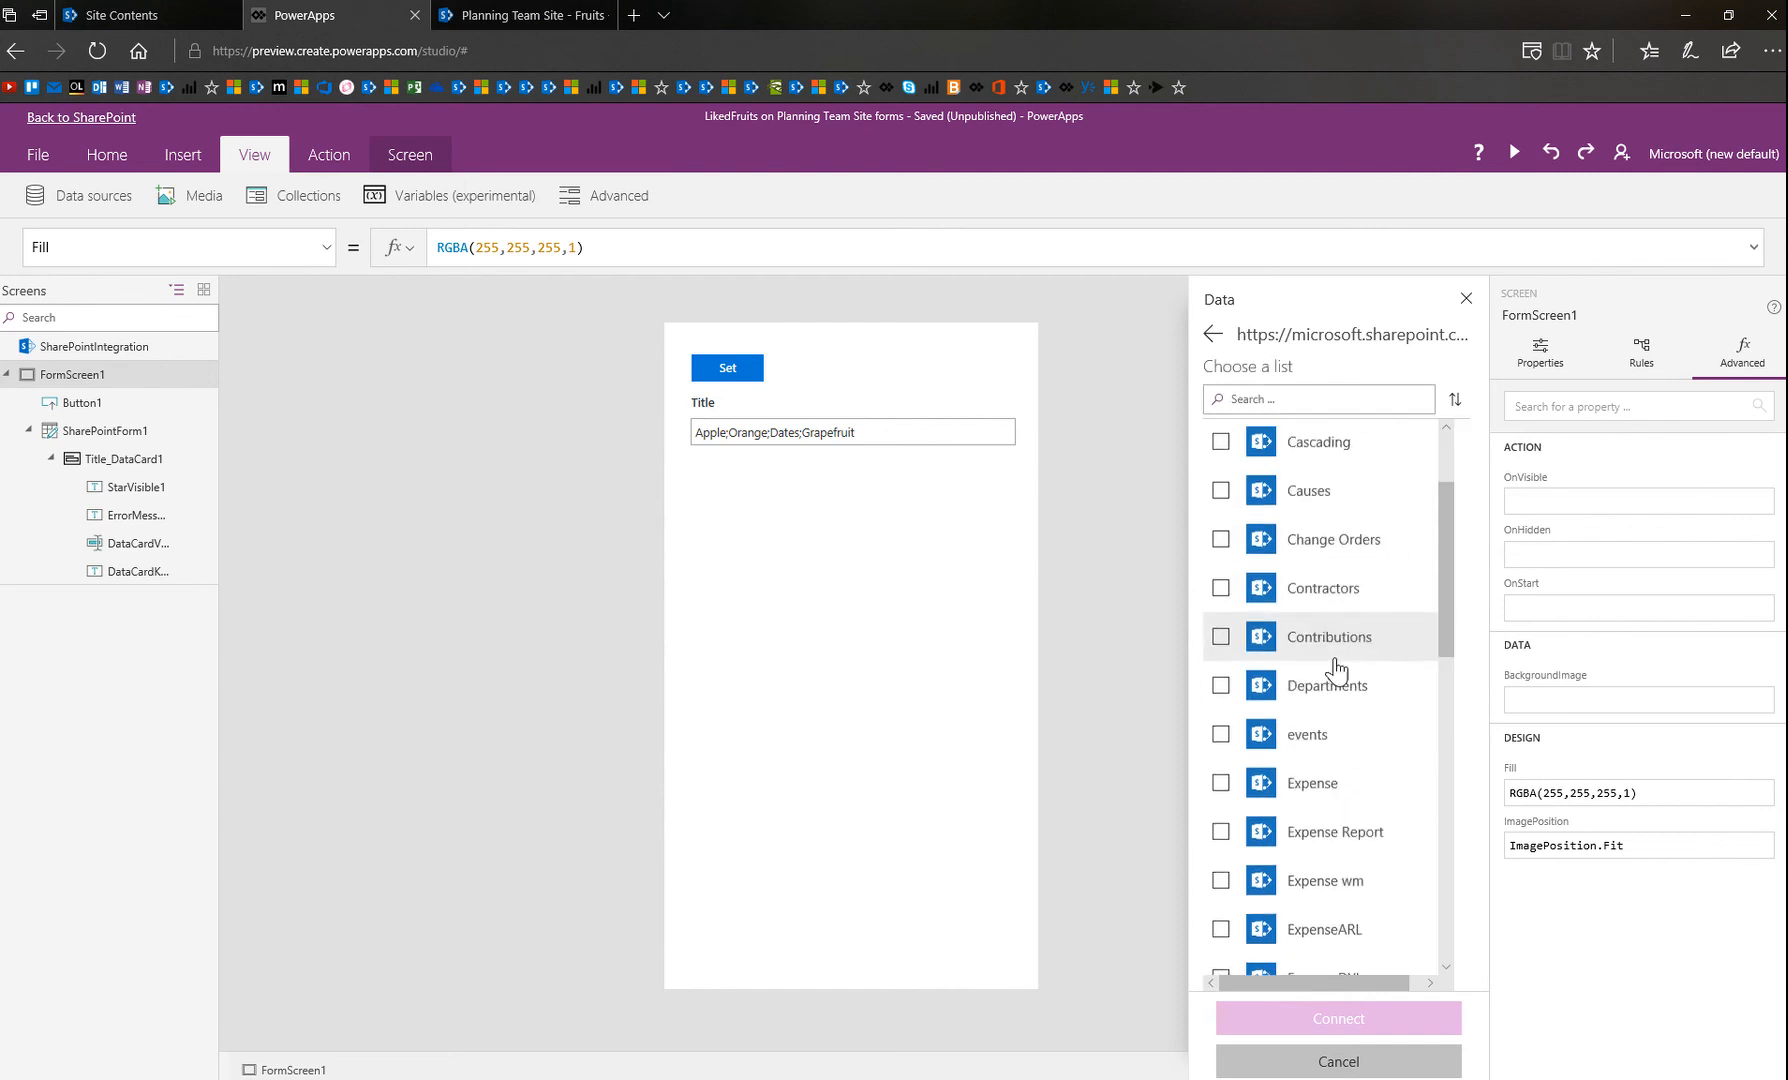
scroll(1338, 668, down, 5)
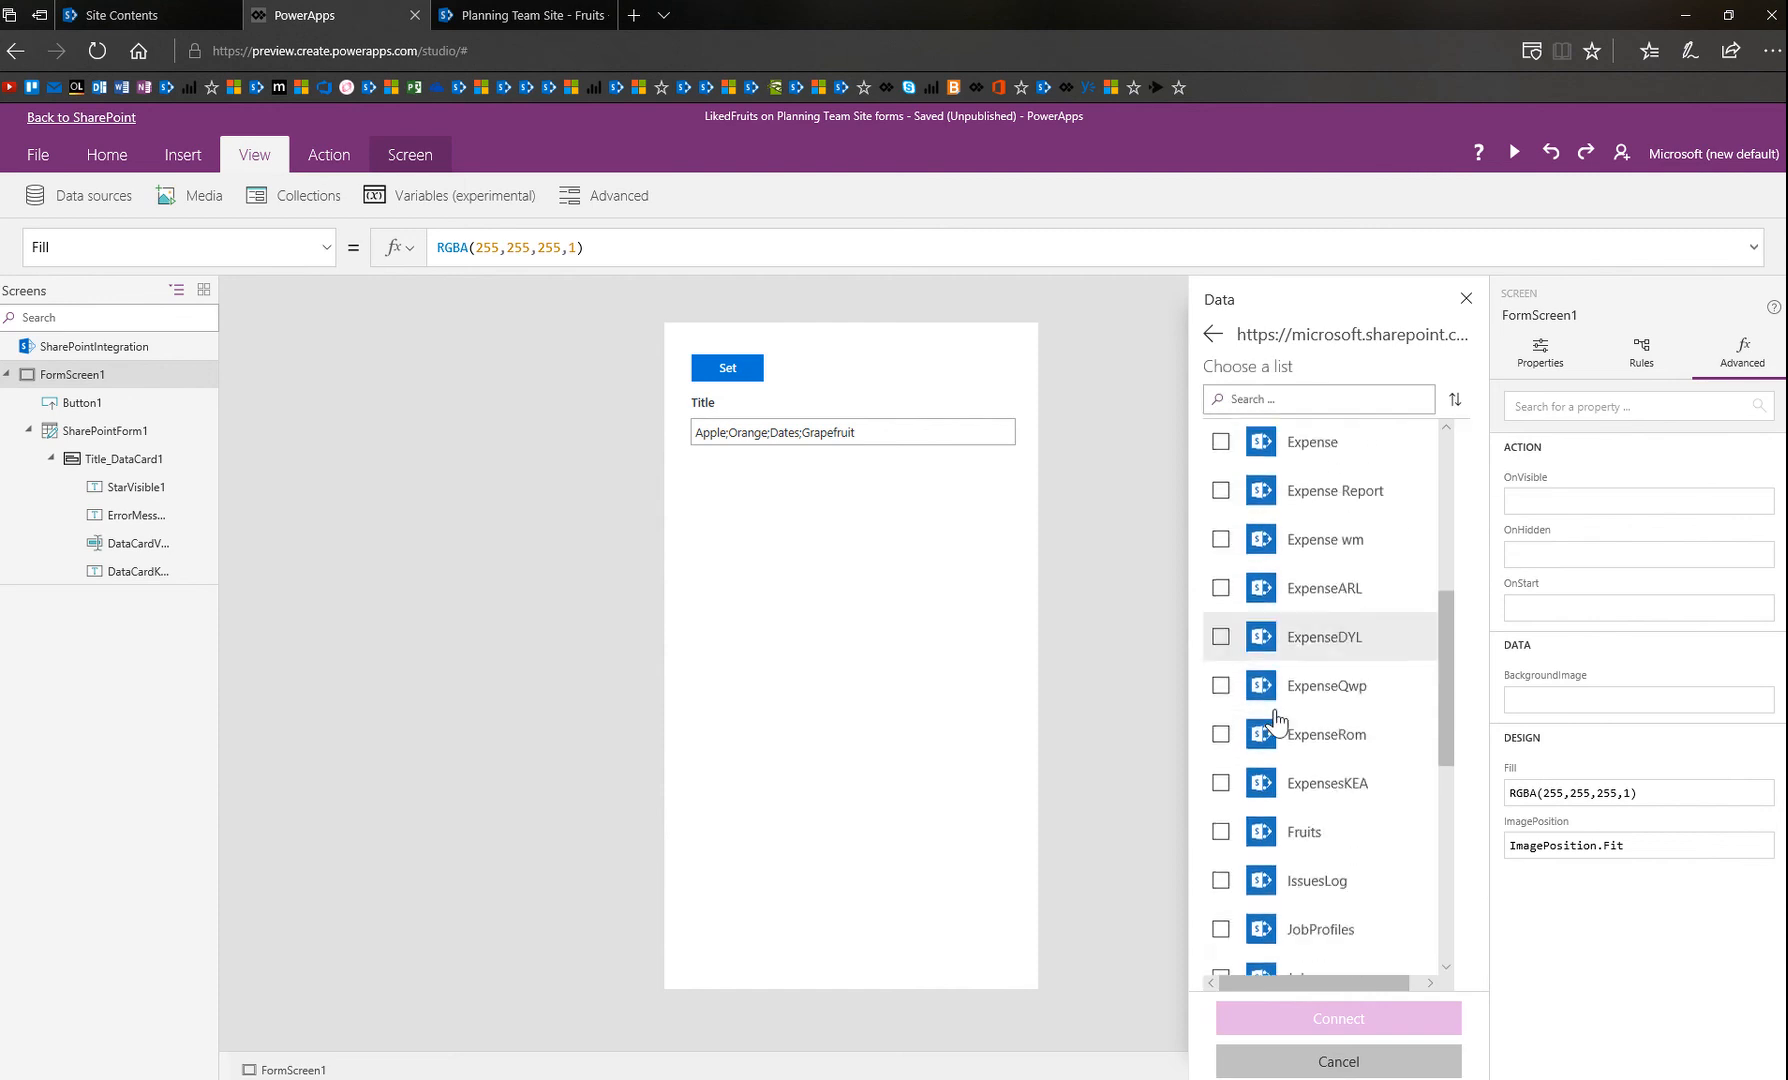
scroll(1278, 718, down, 2)
click(1220, 738)
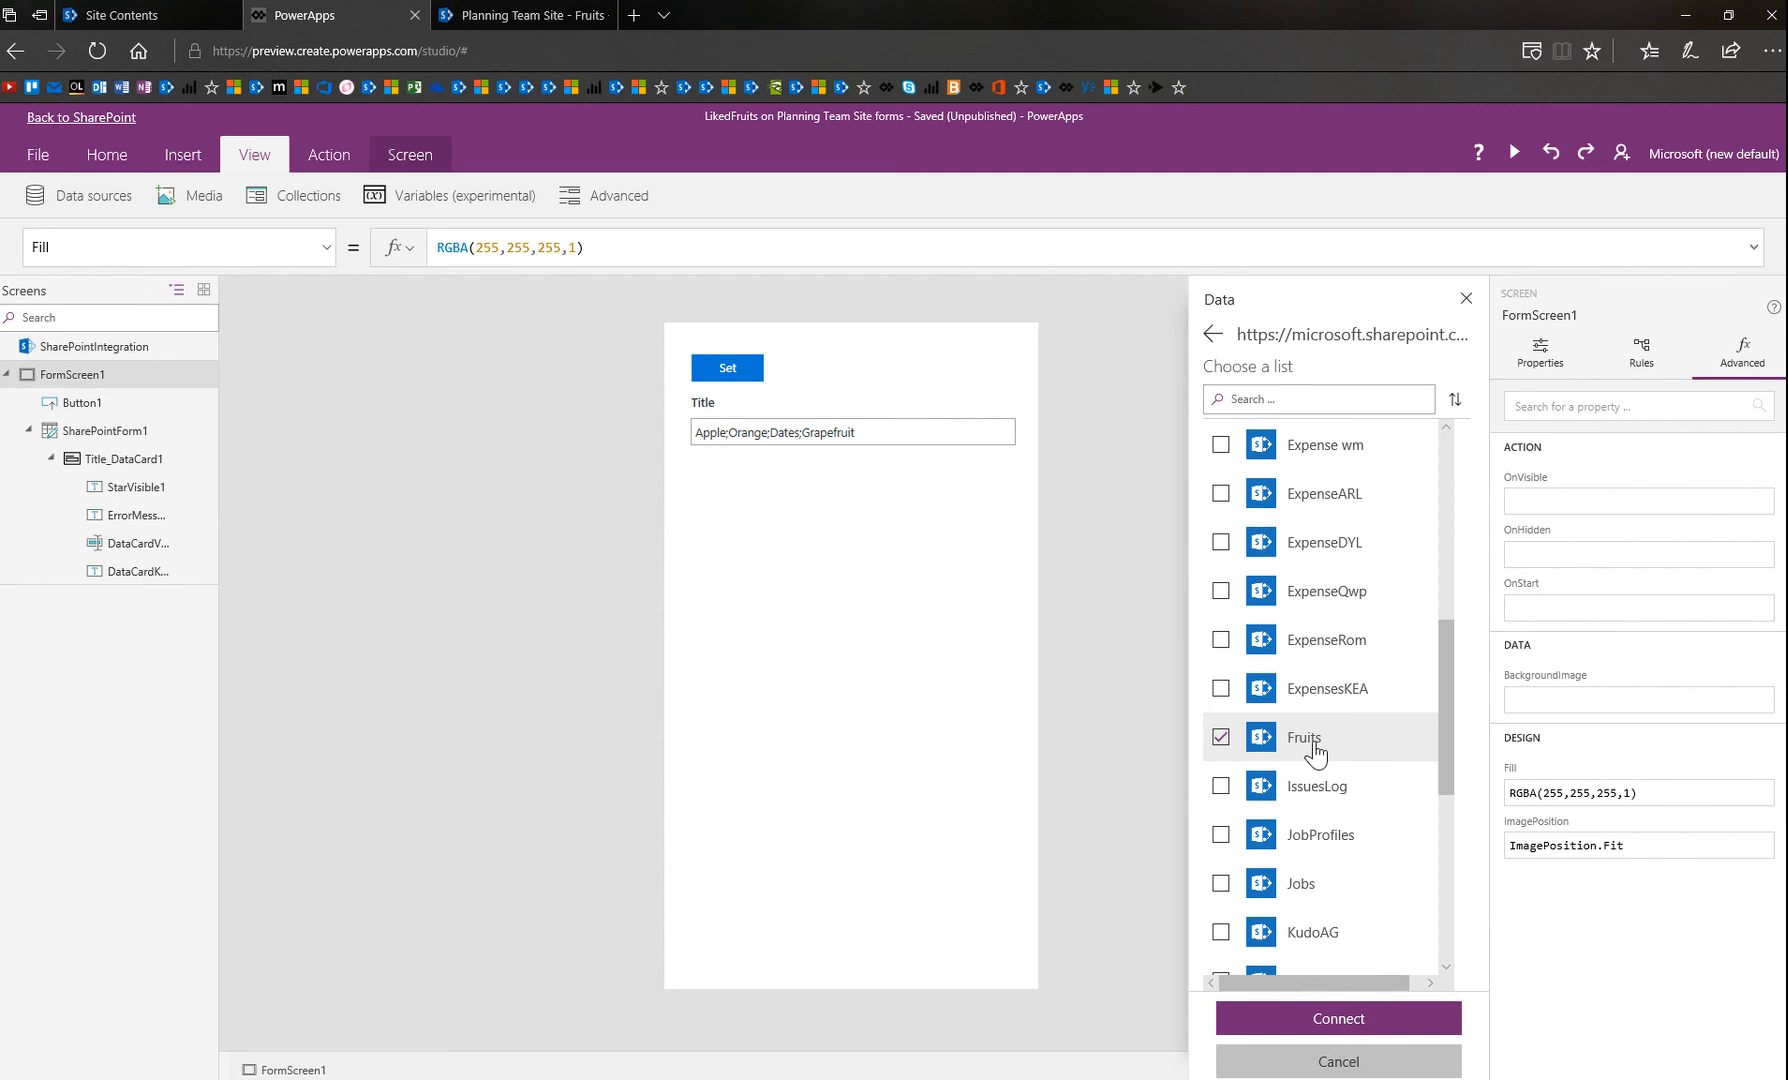
click(1325, 1012)
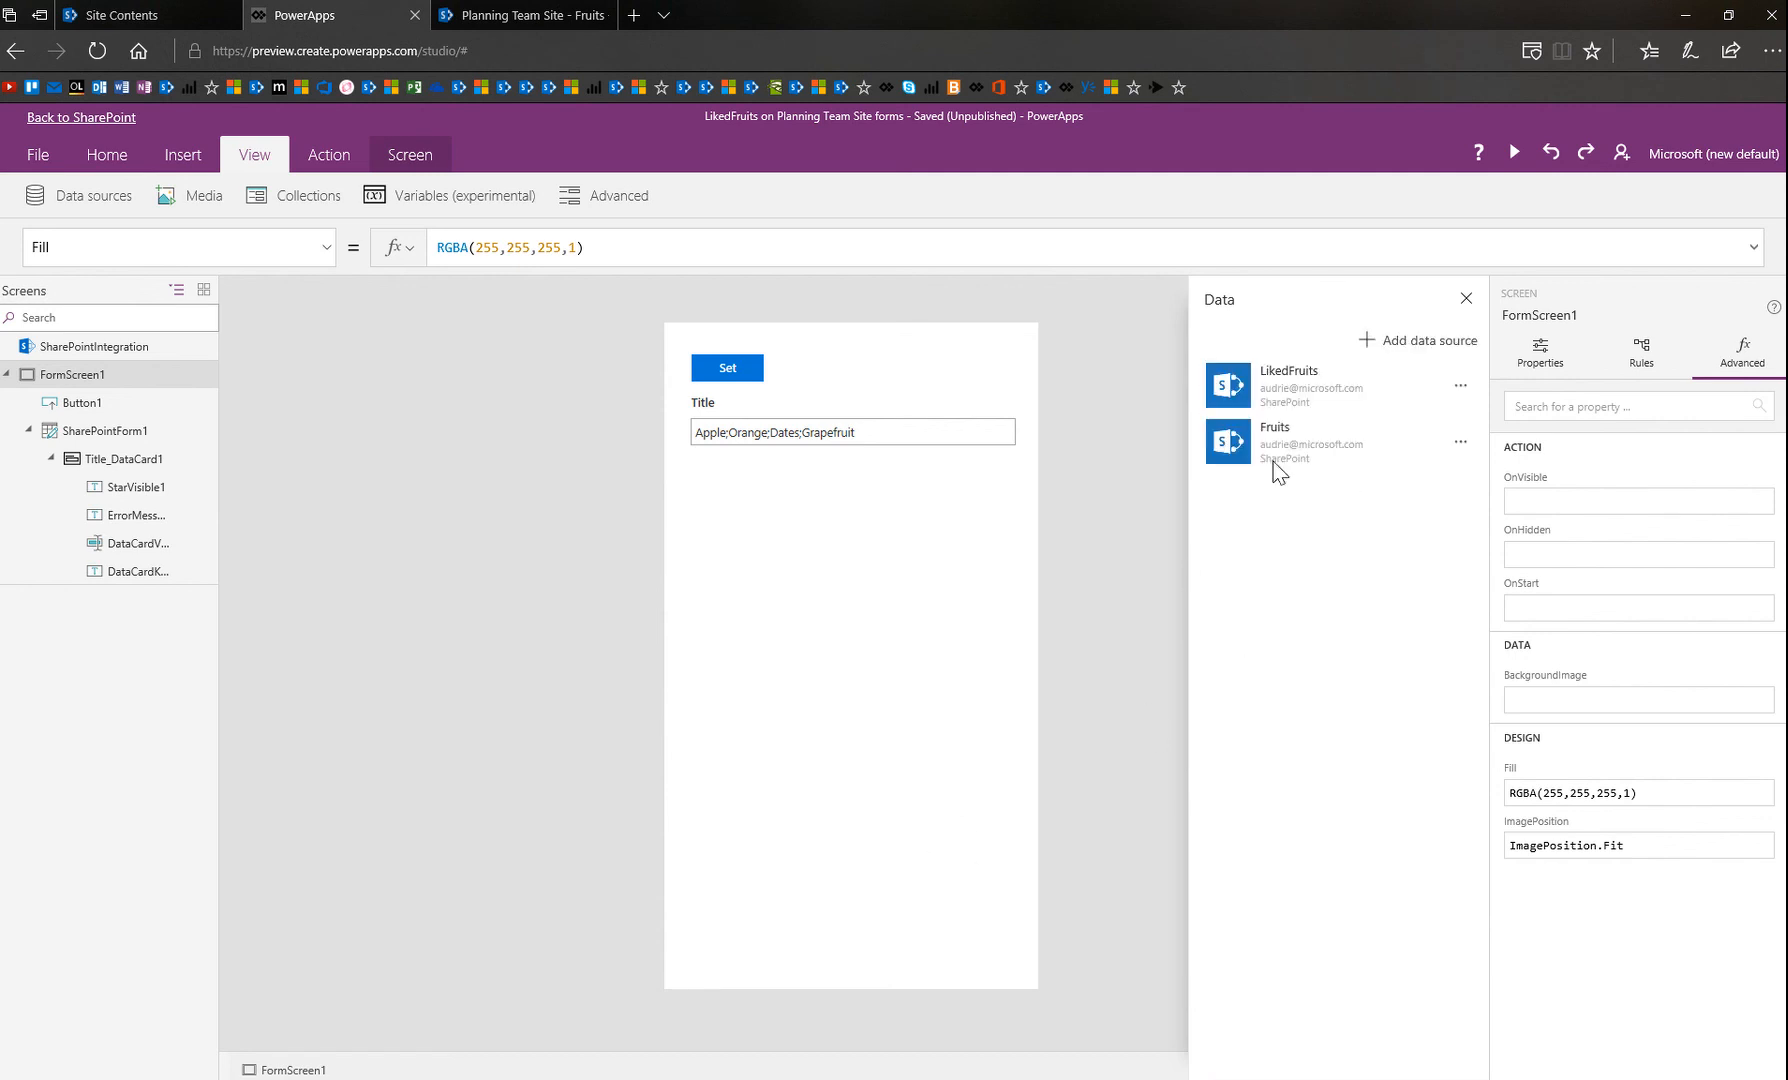
click(966, 385)
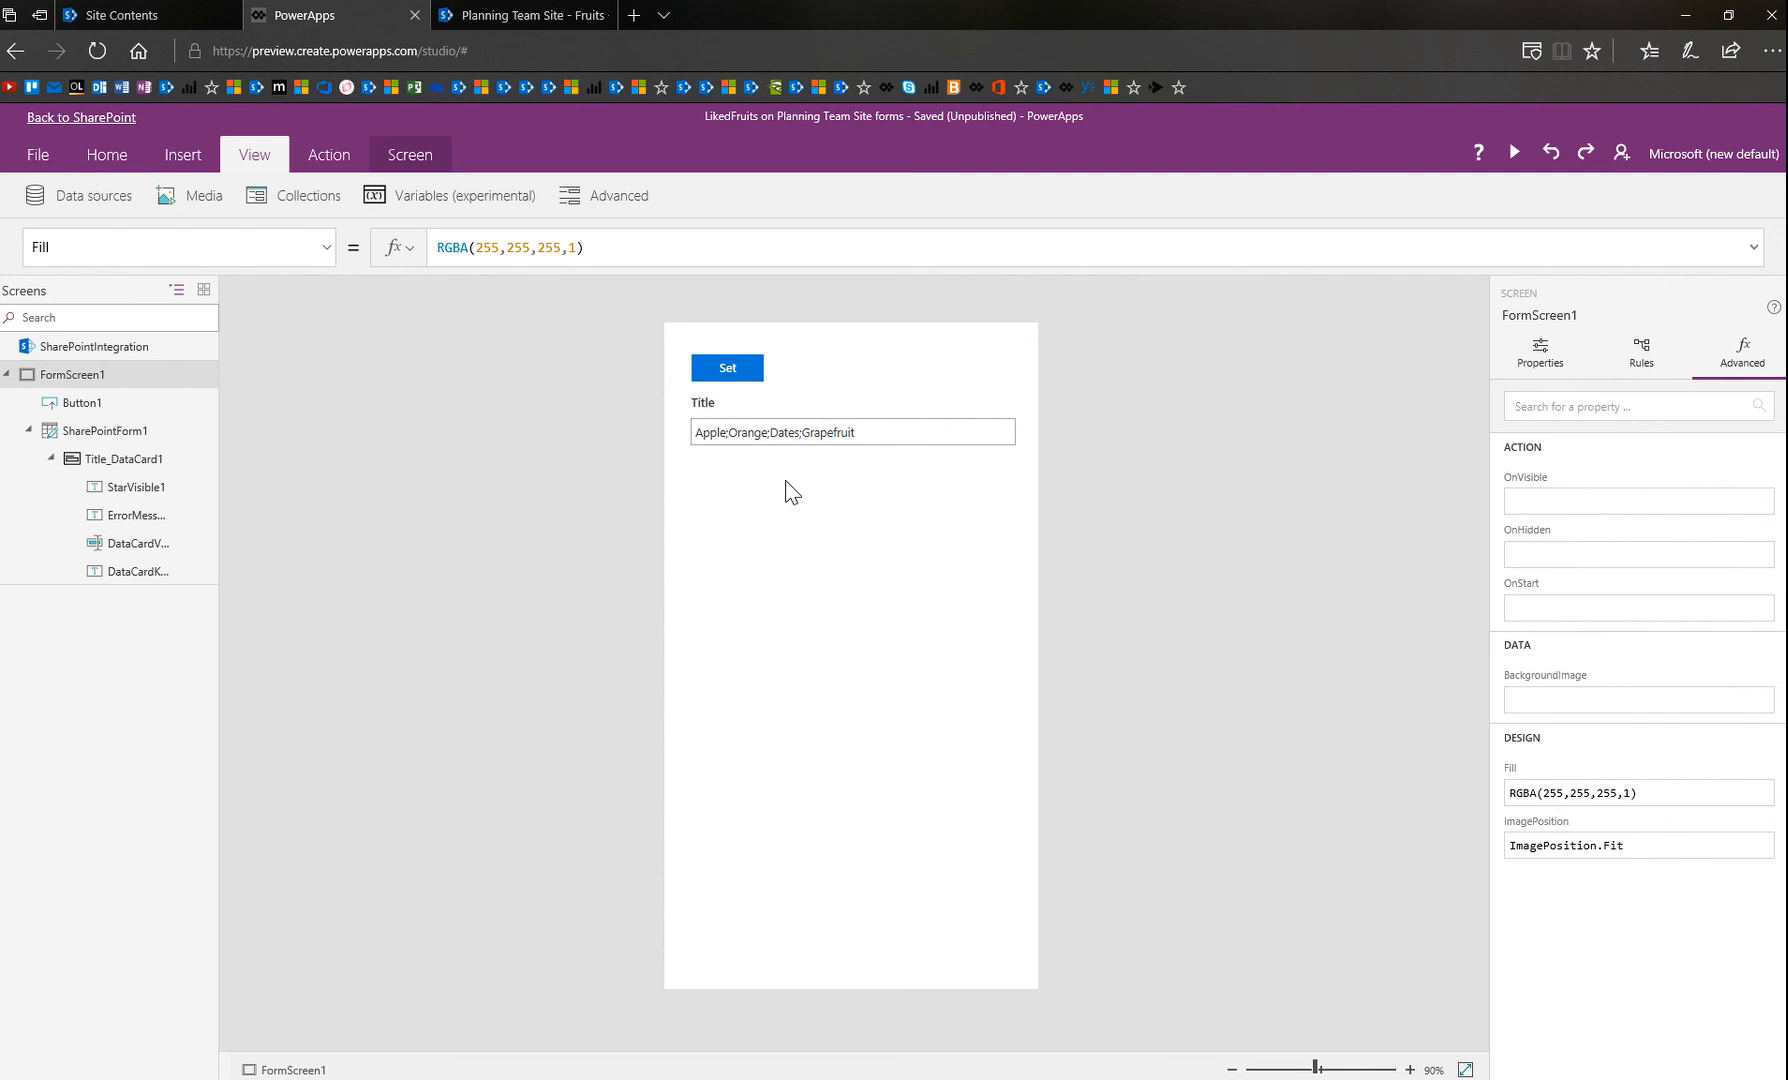
Insert a blank vertical gallery and fit it directly below the Title field, at Y about 154 with a height of about 636.
click(185, 160)
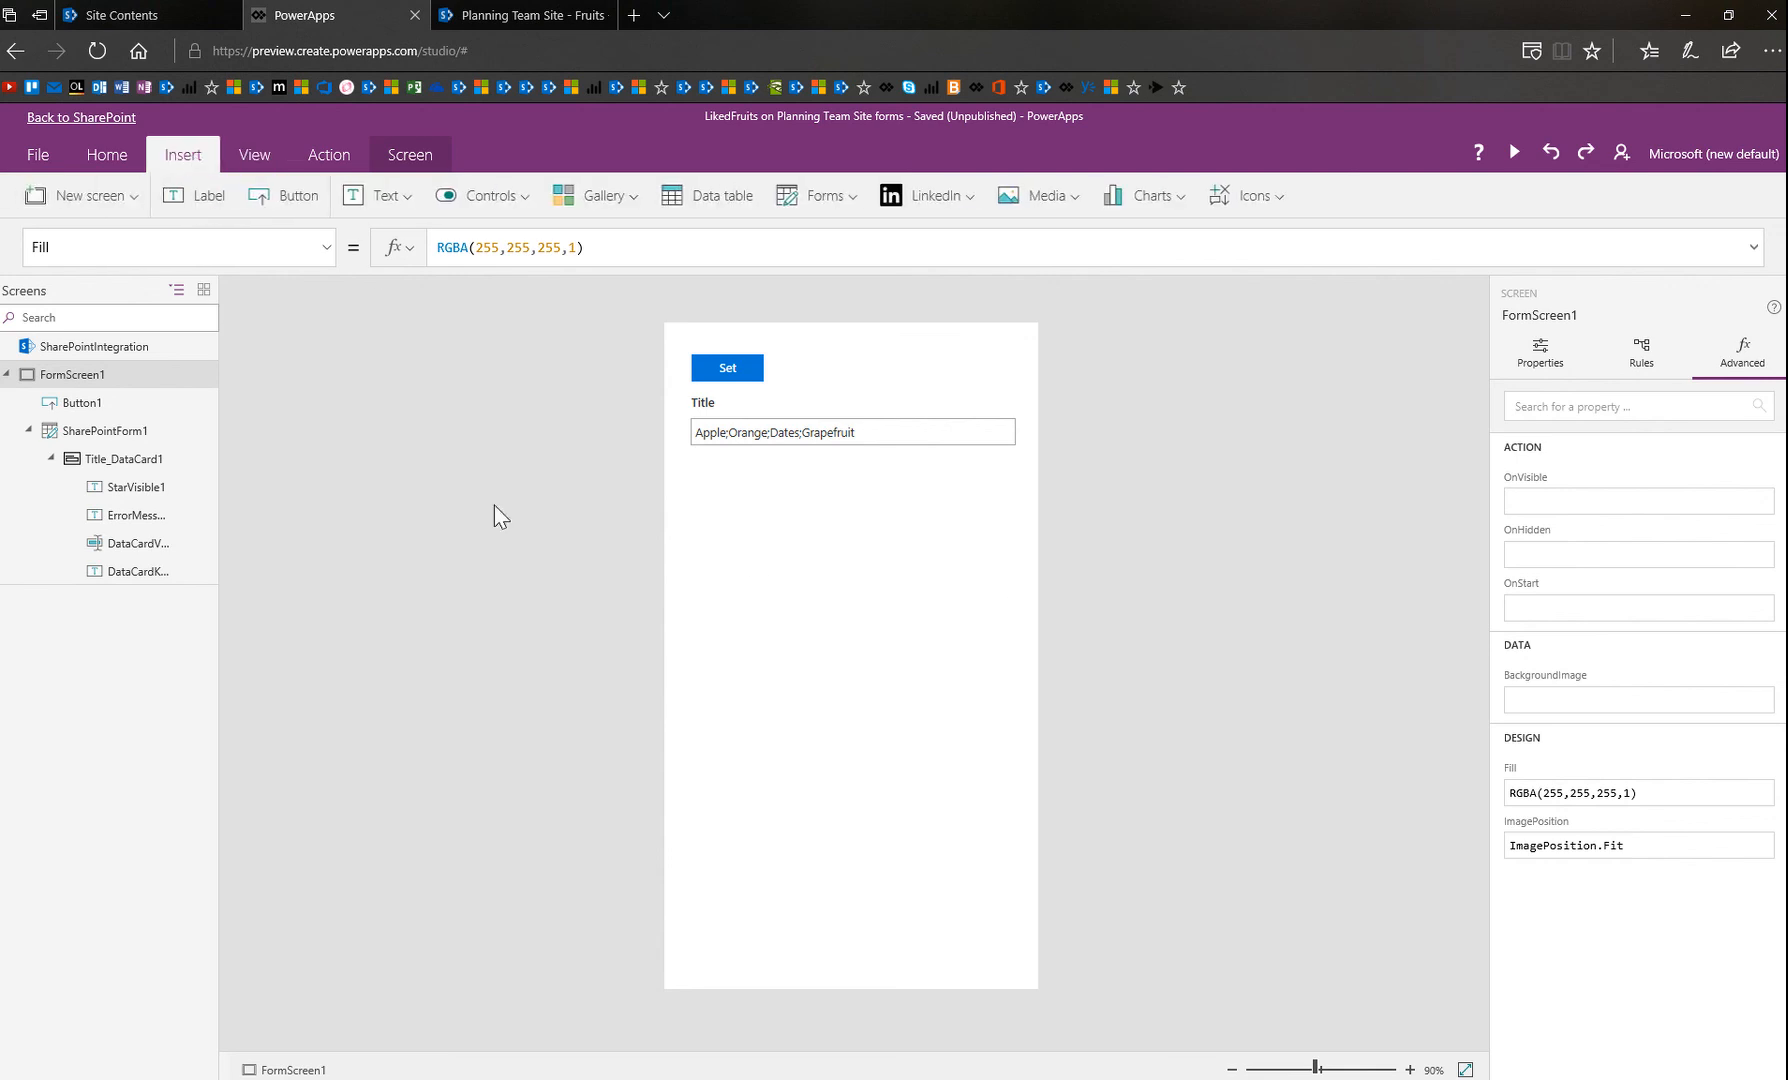
click(634, 199)
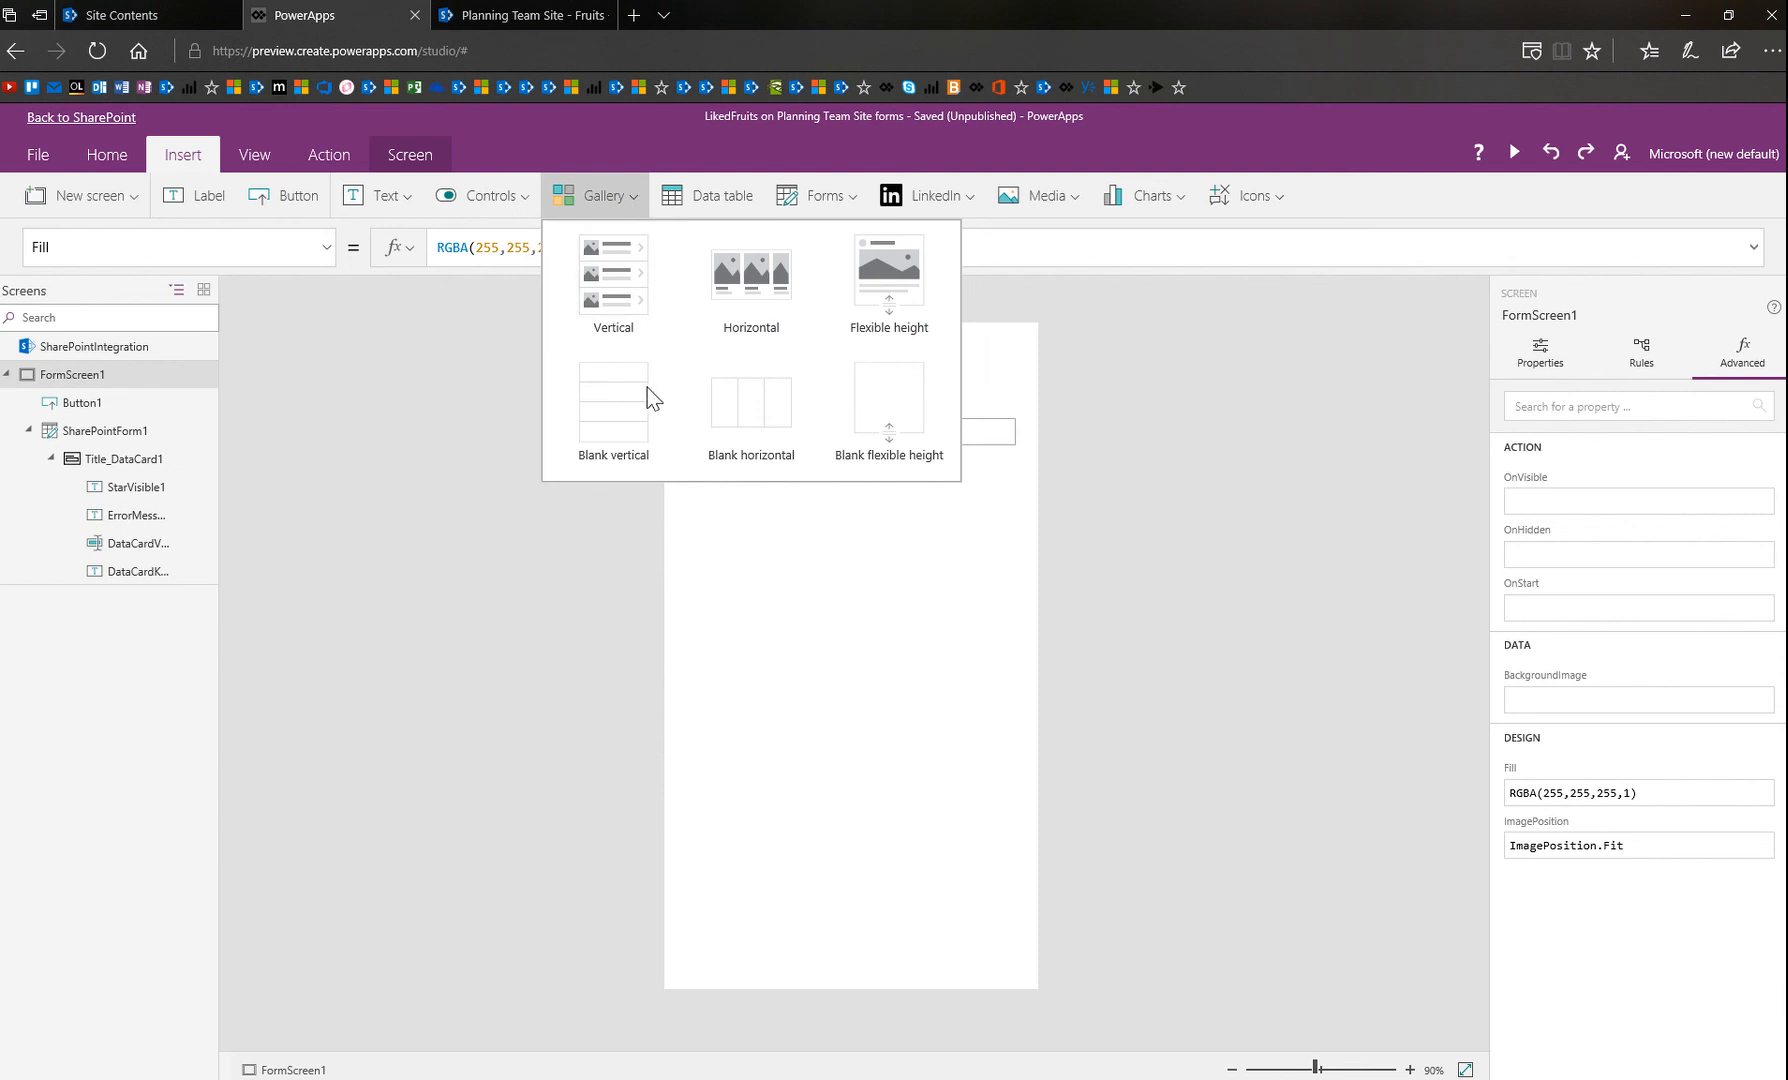
click(646, 442)
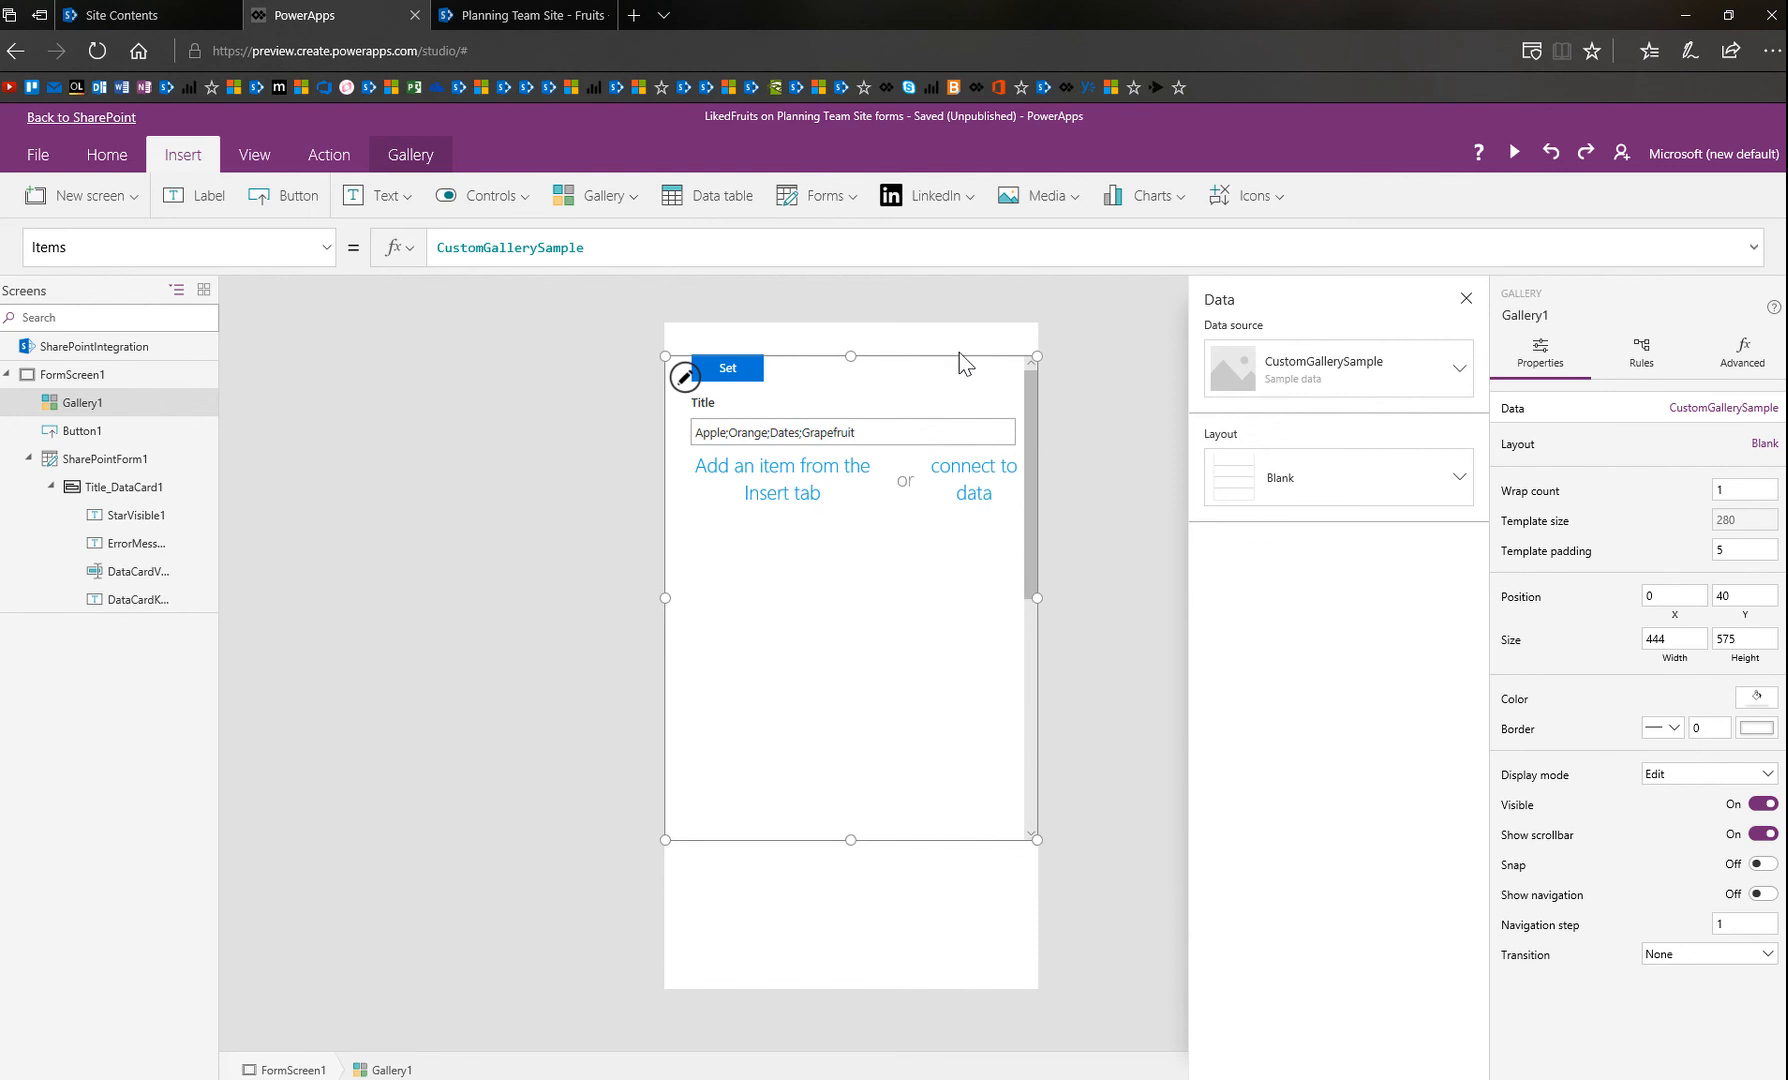
drag(957, 354, 950, 523)
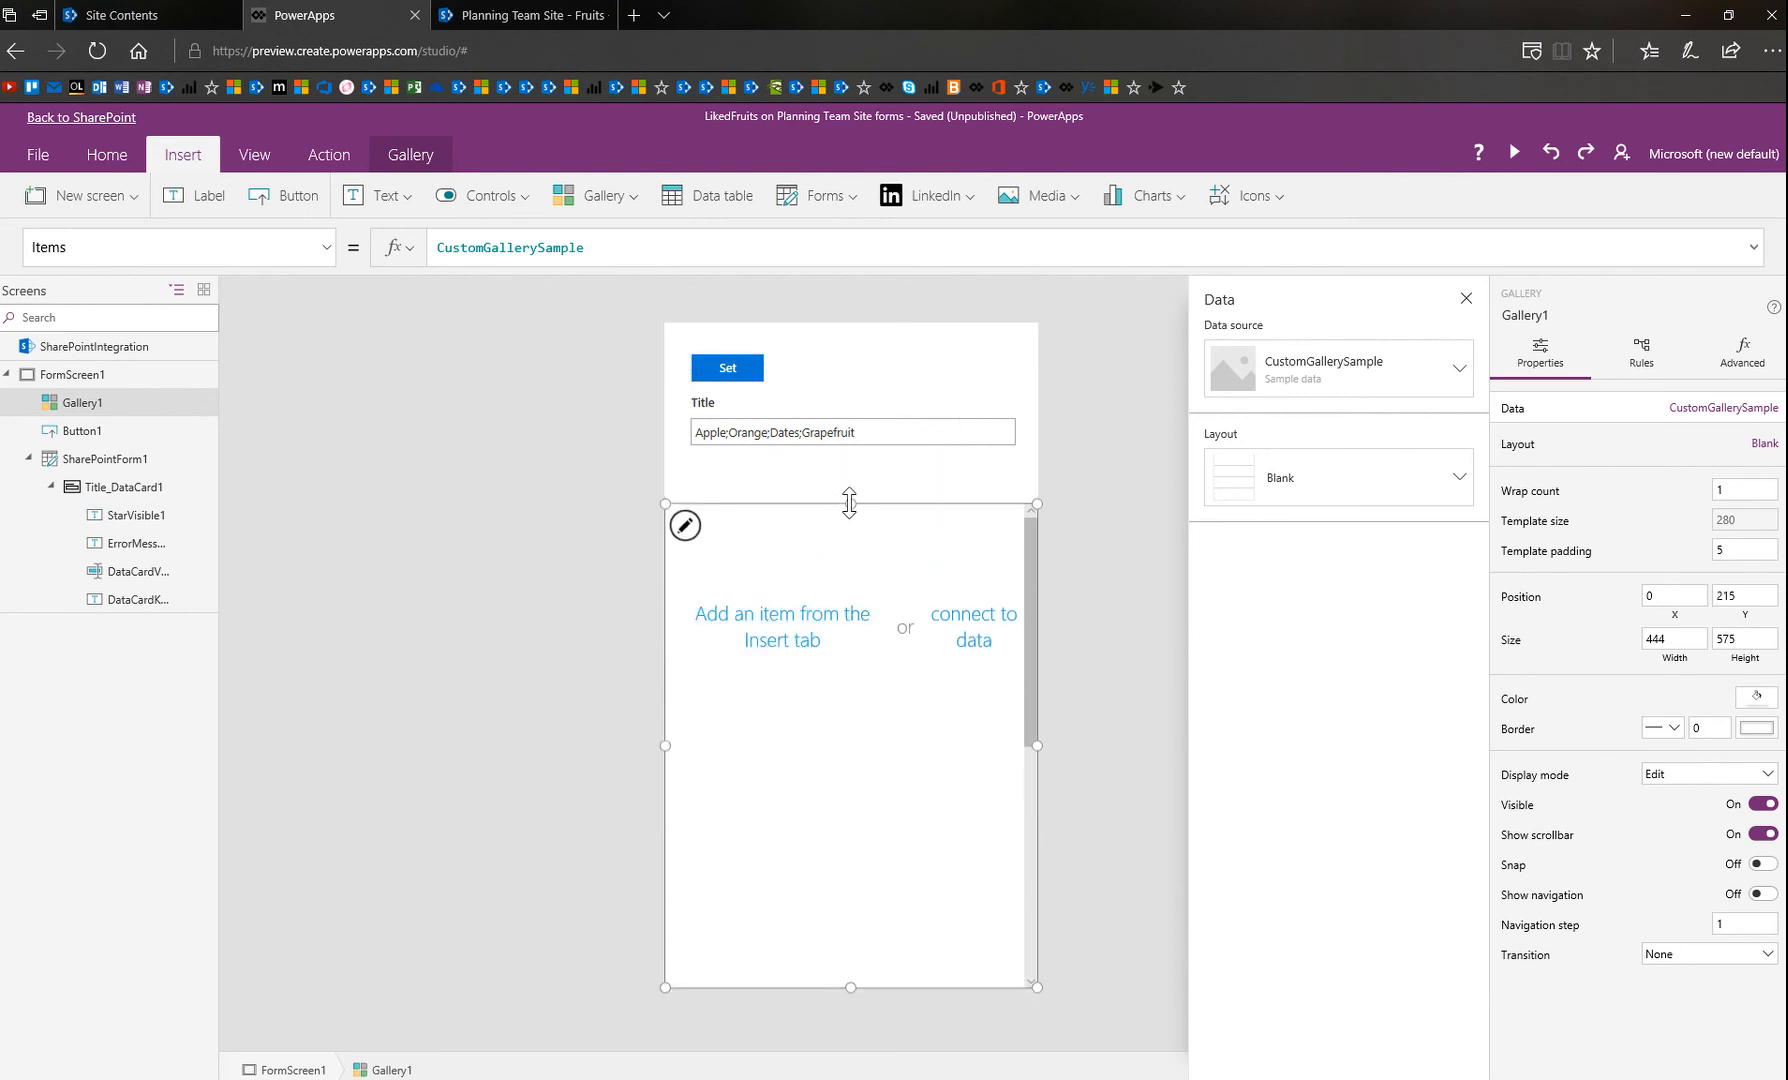
drag(849, 503, 849, 452)
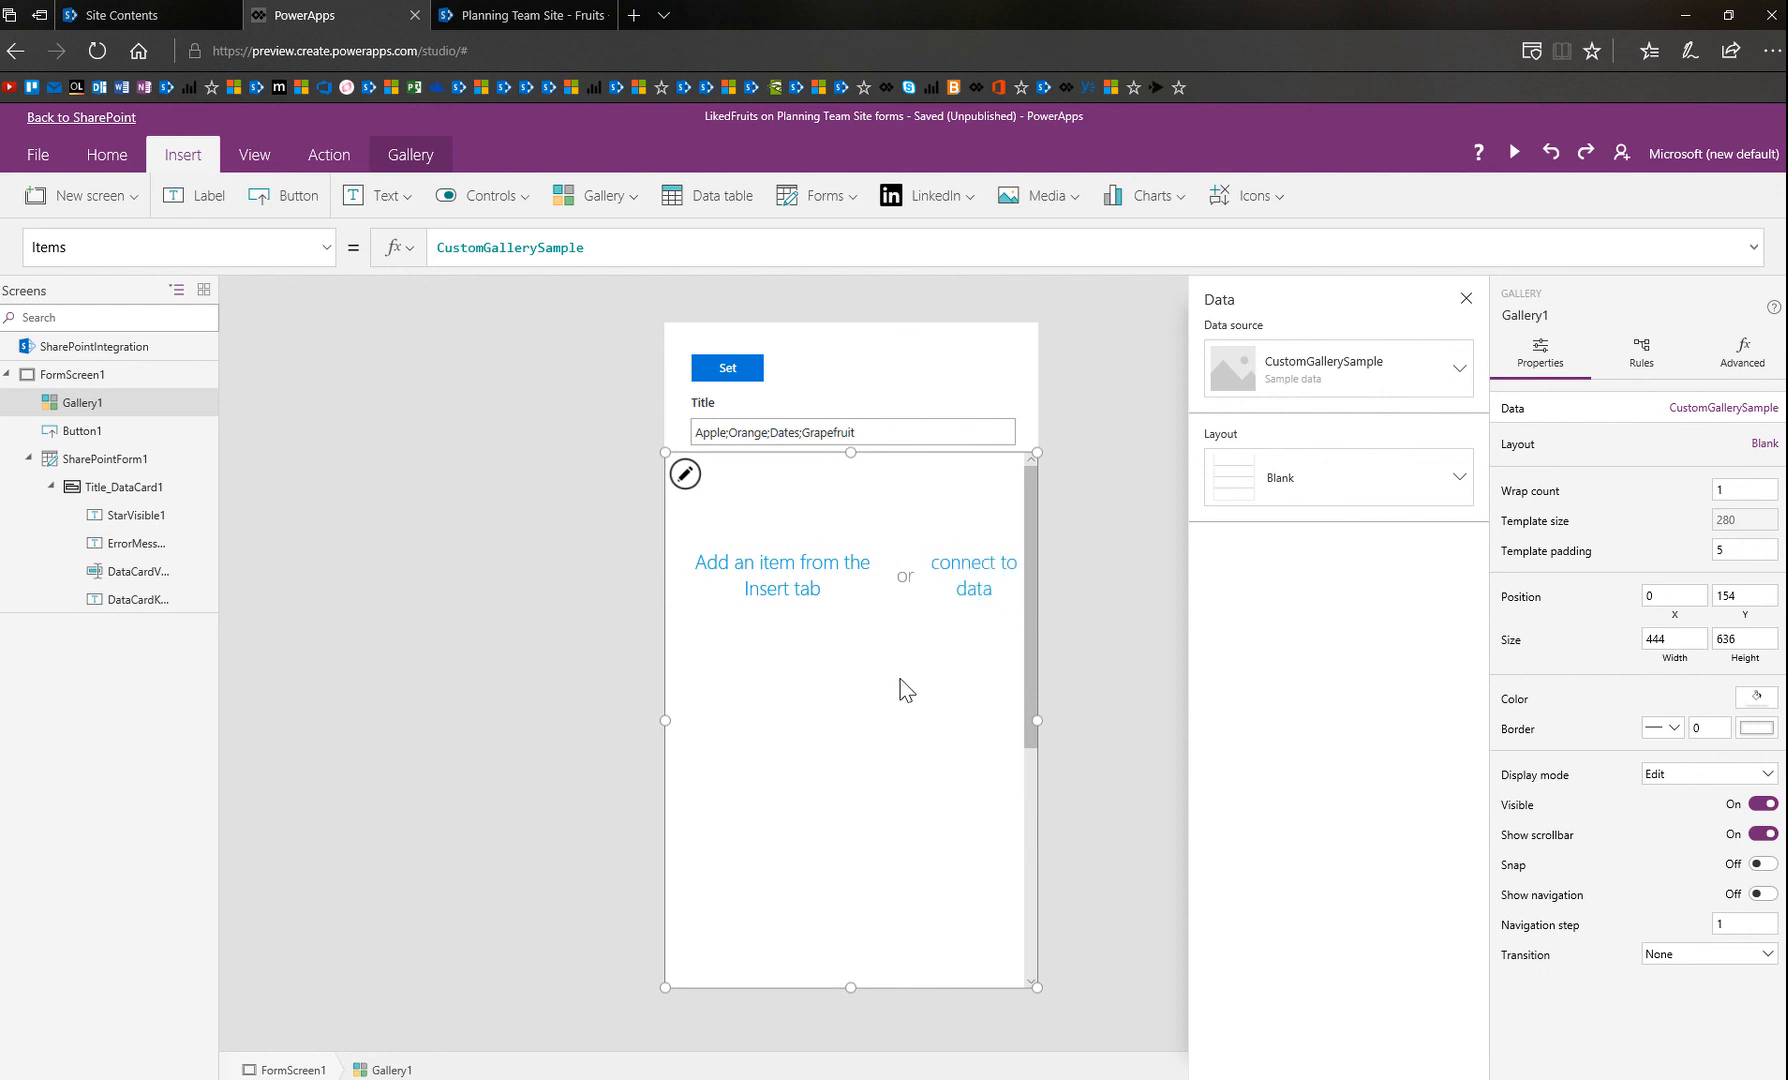
Set the gallery's data source to Fruits and insert a check box into the gallery's item template.
click(1430, 386)
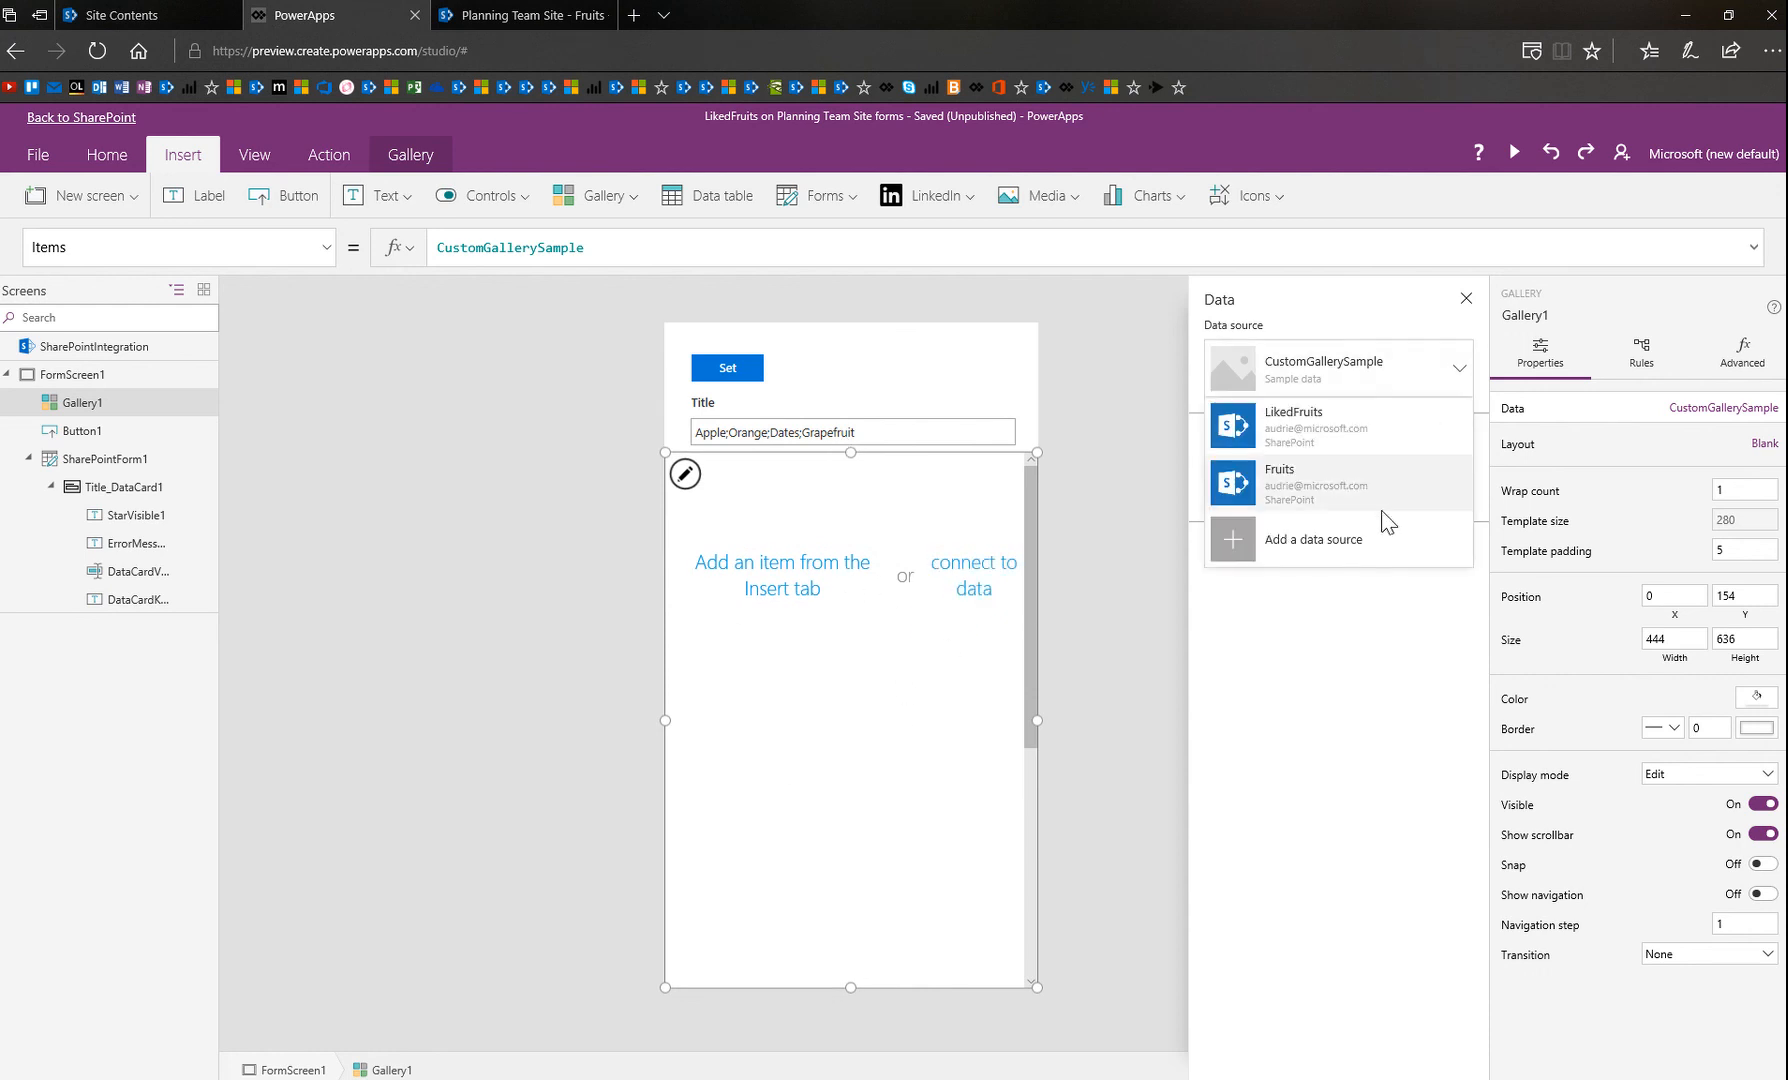
click(1314, 488)
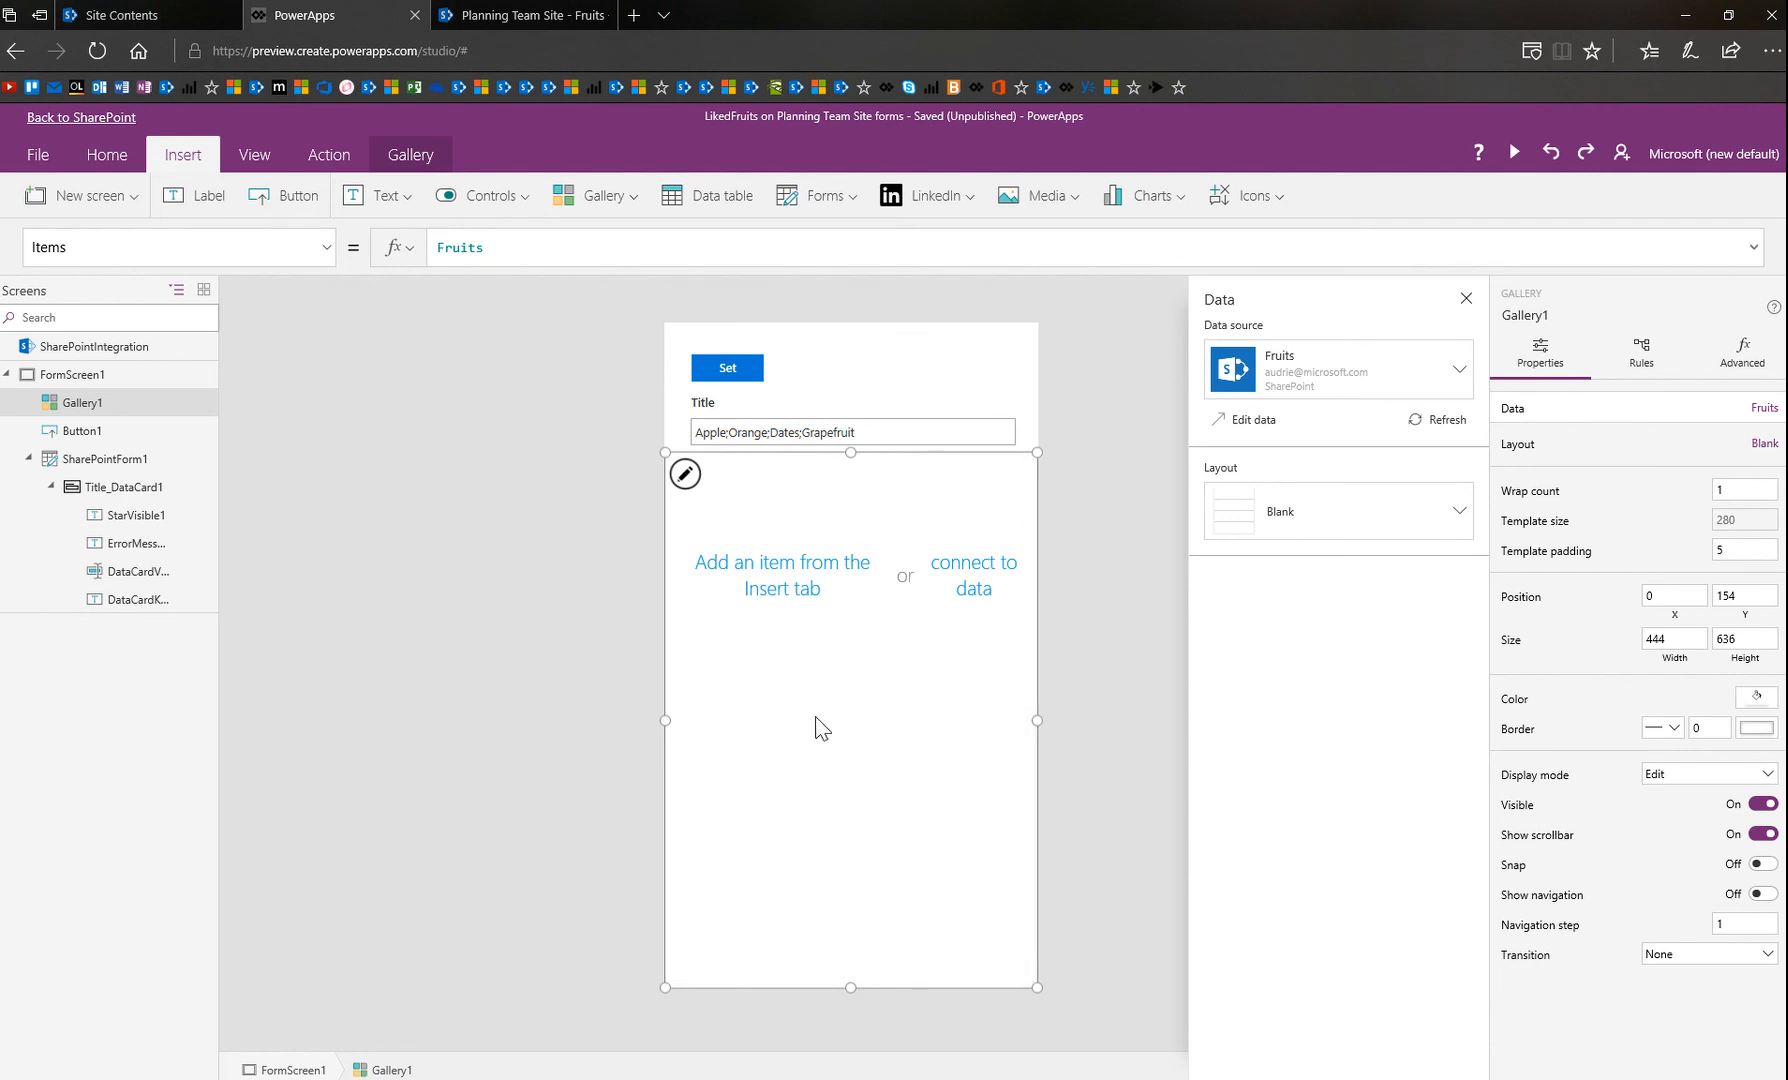
click(685, 475)
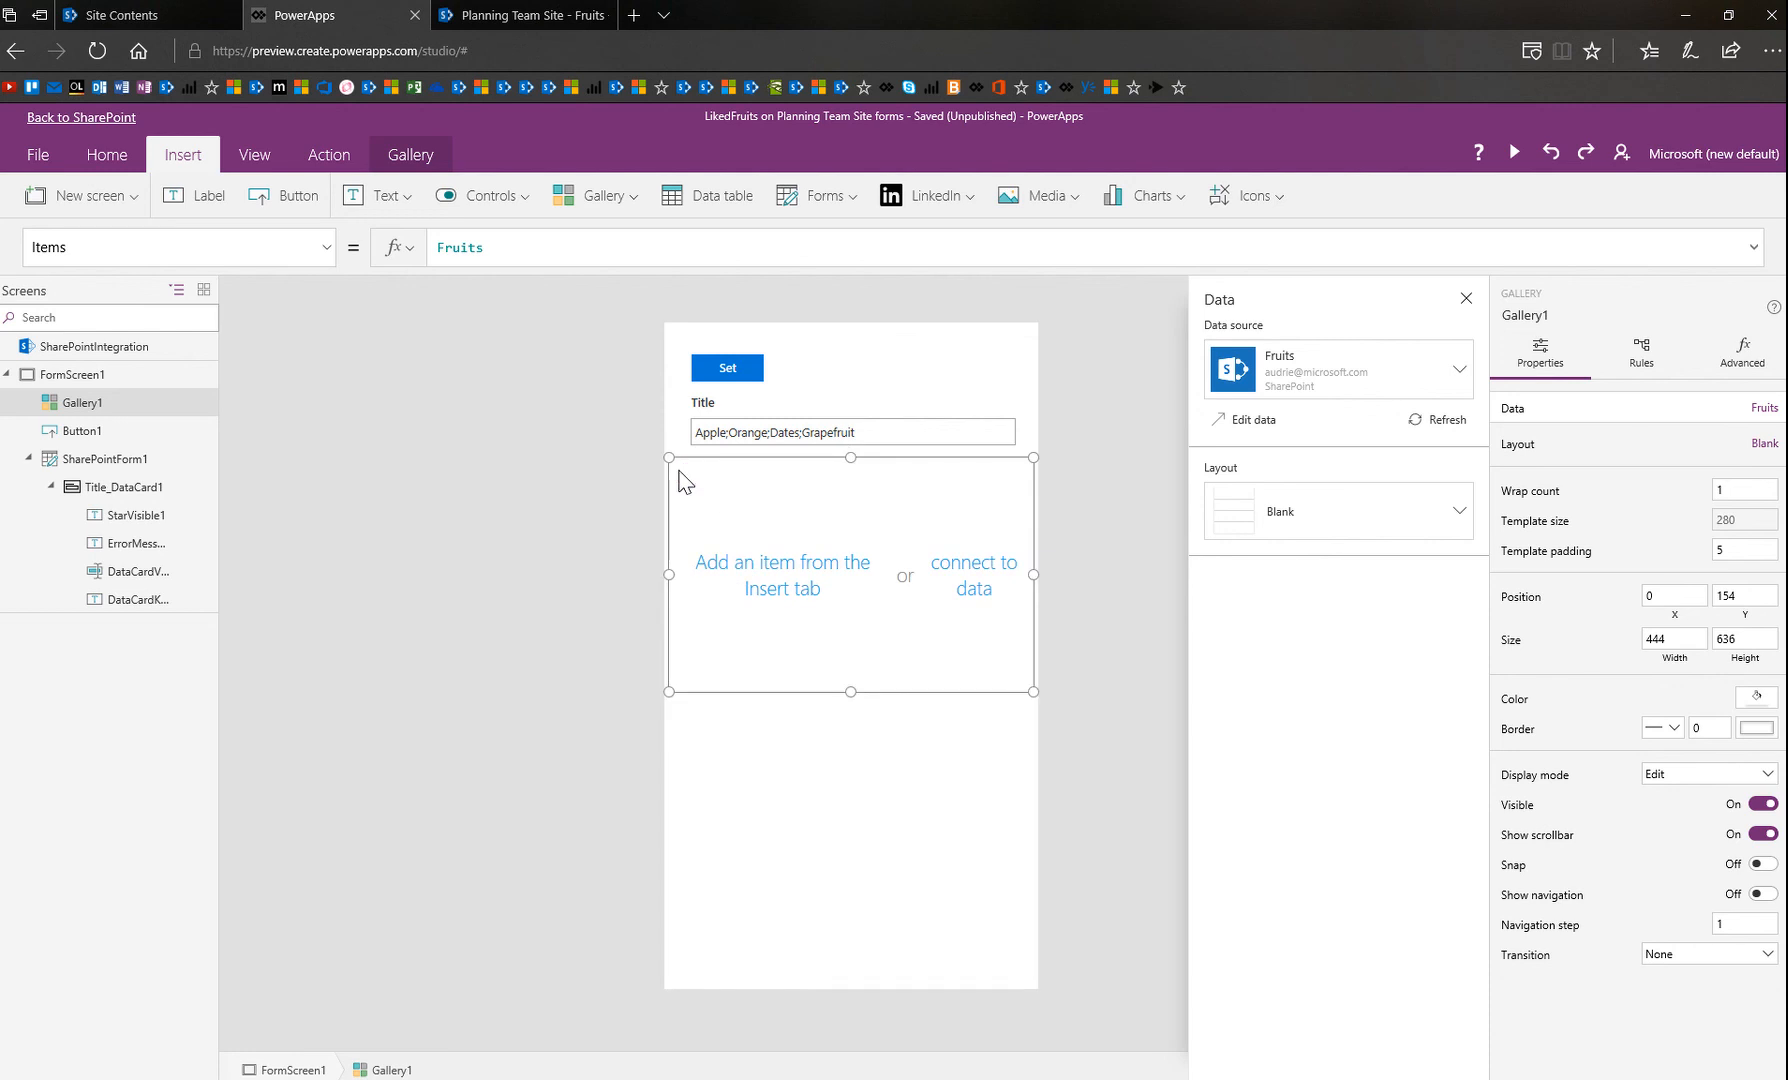
click(527, 205)
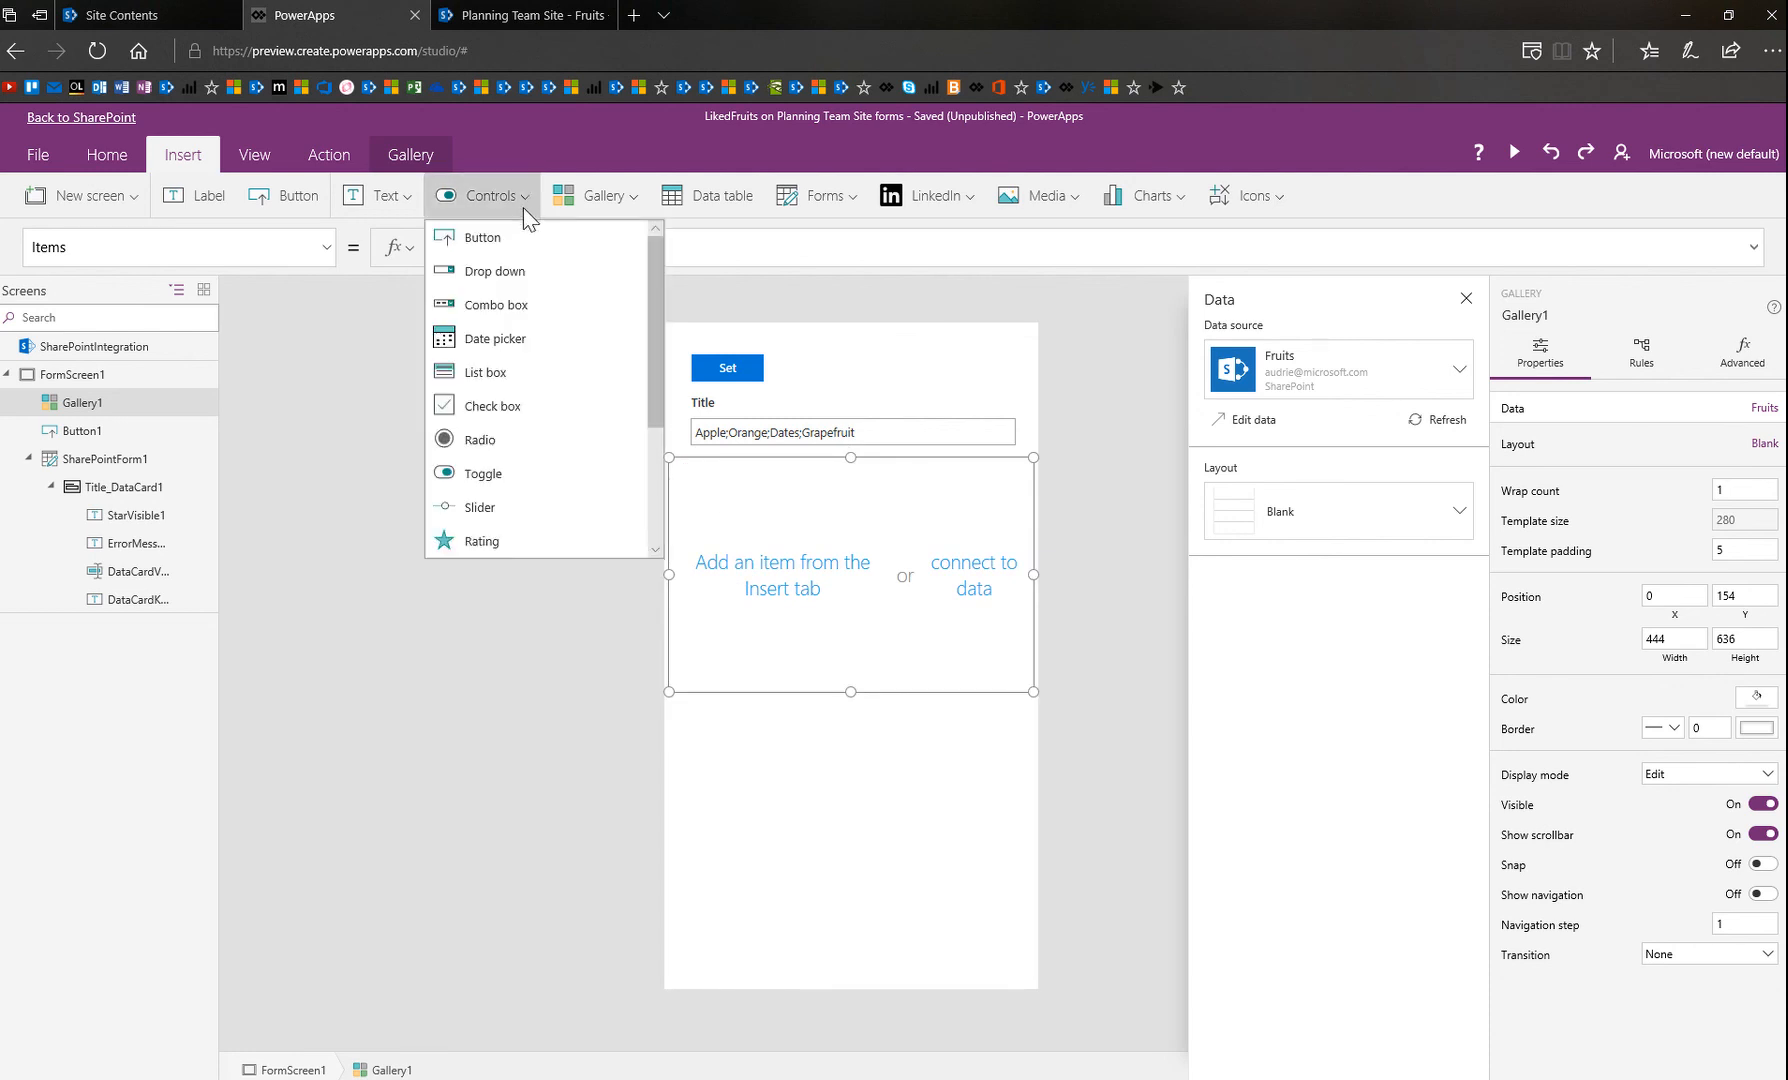
click(490, 406)
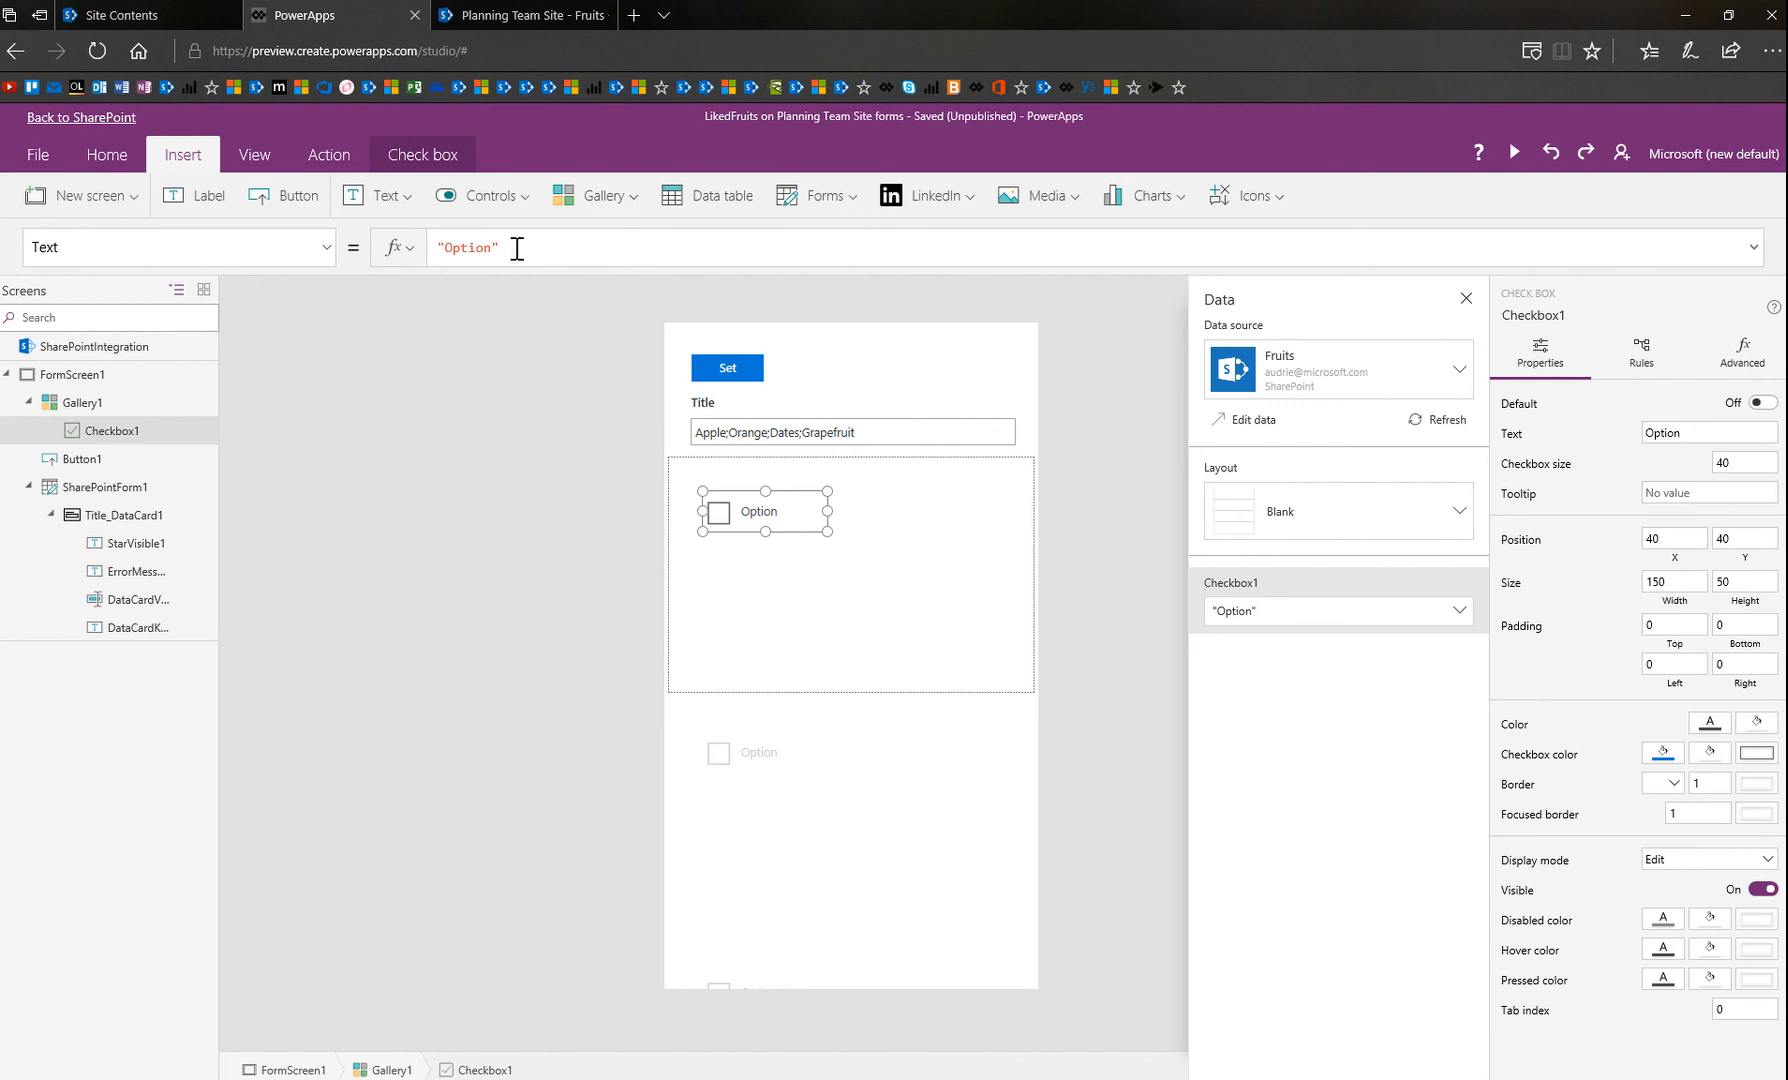
Set the check box's Text formula to ThisItem.Title.
drag(517, 249, 360, 240)
text(T)
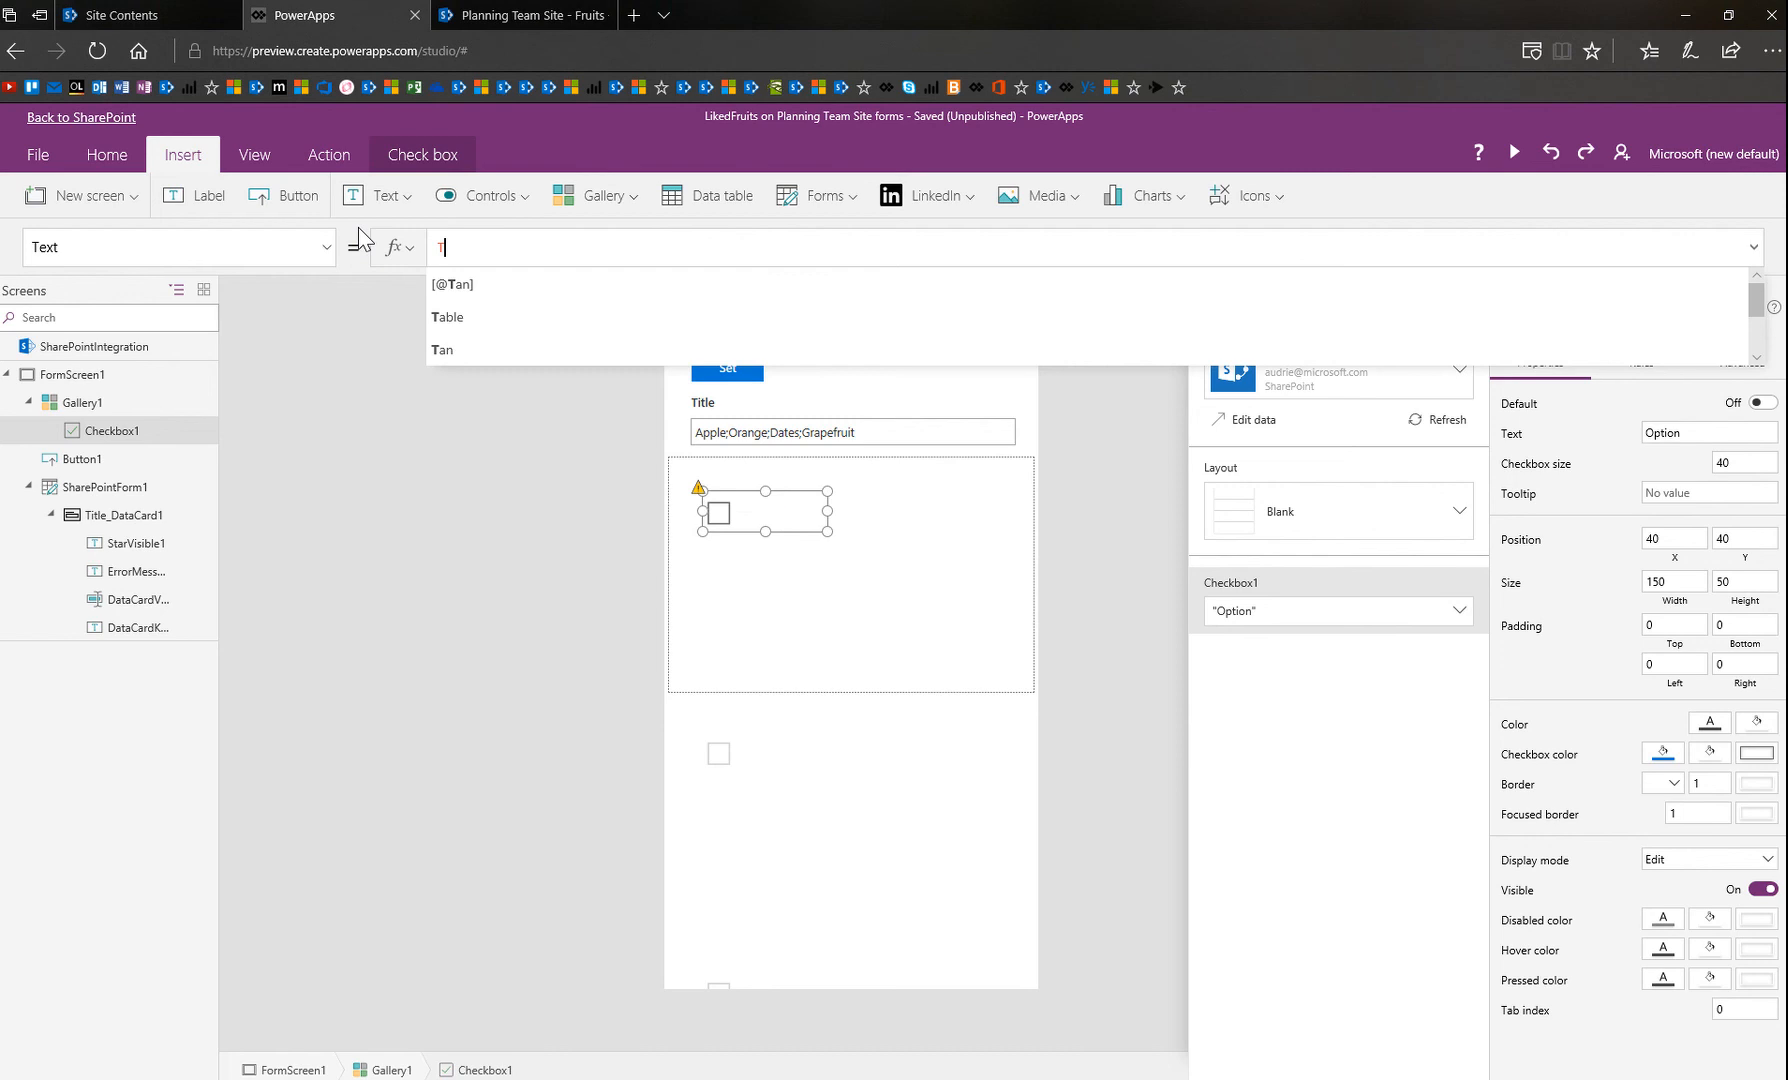
text(hisItem)
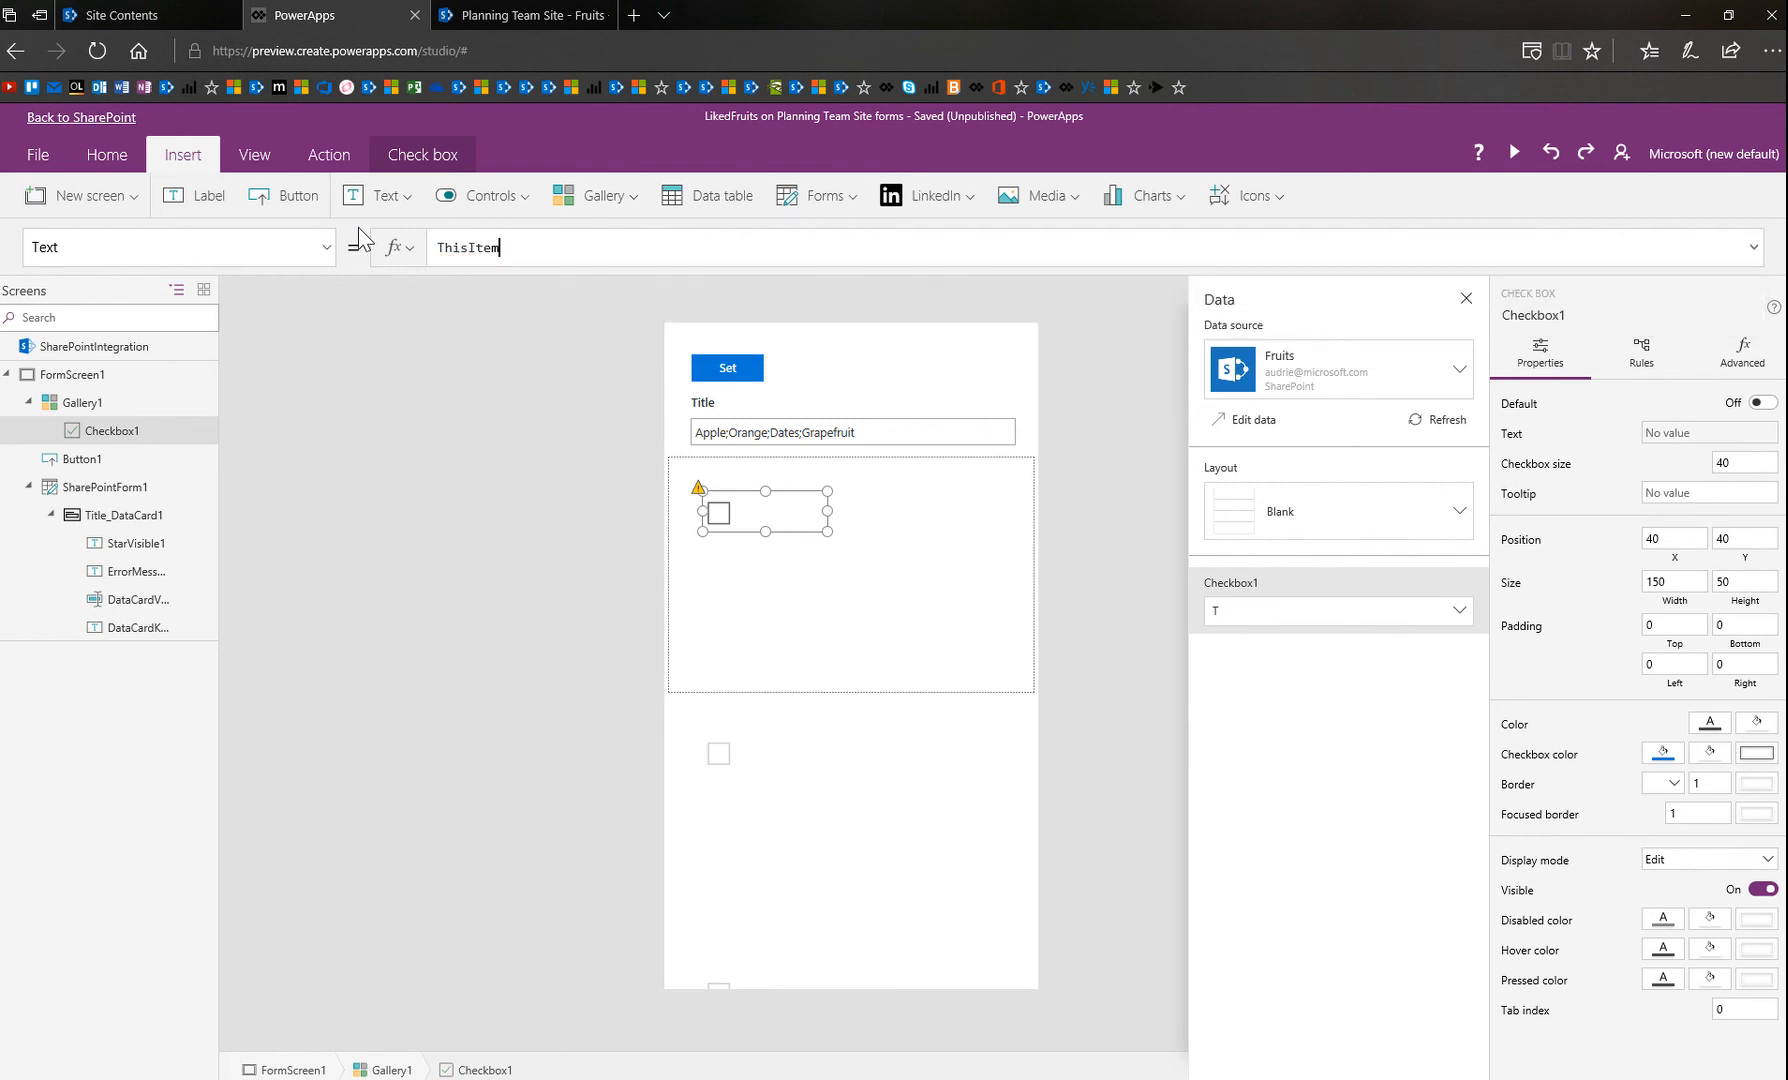
text(.Fruit)
key(BackSpace)
key(BackSpace)
key(BackSpace)
key(BackSpace)
text(Title)
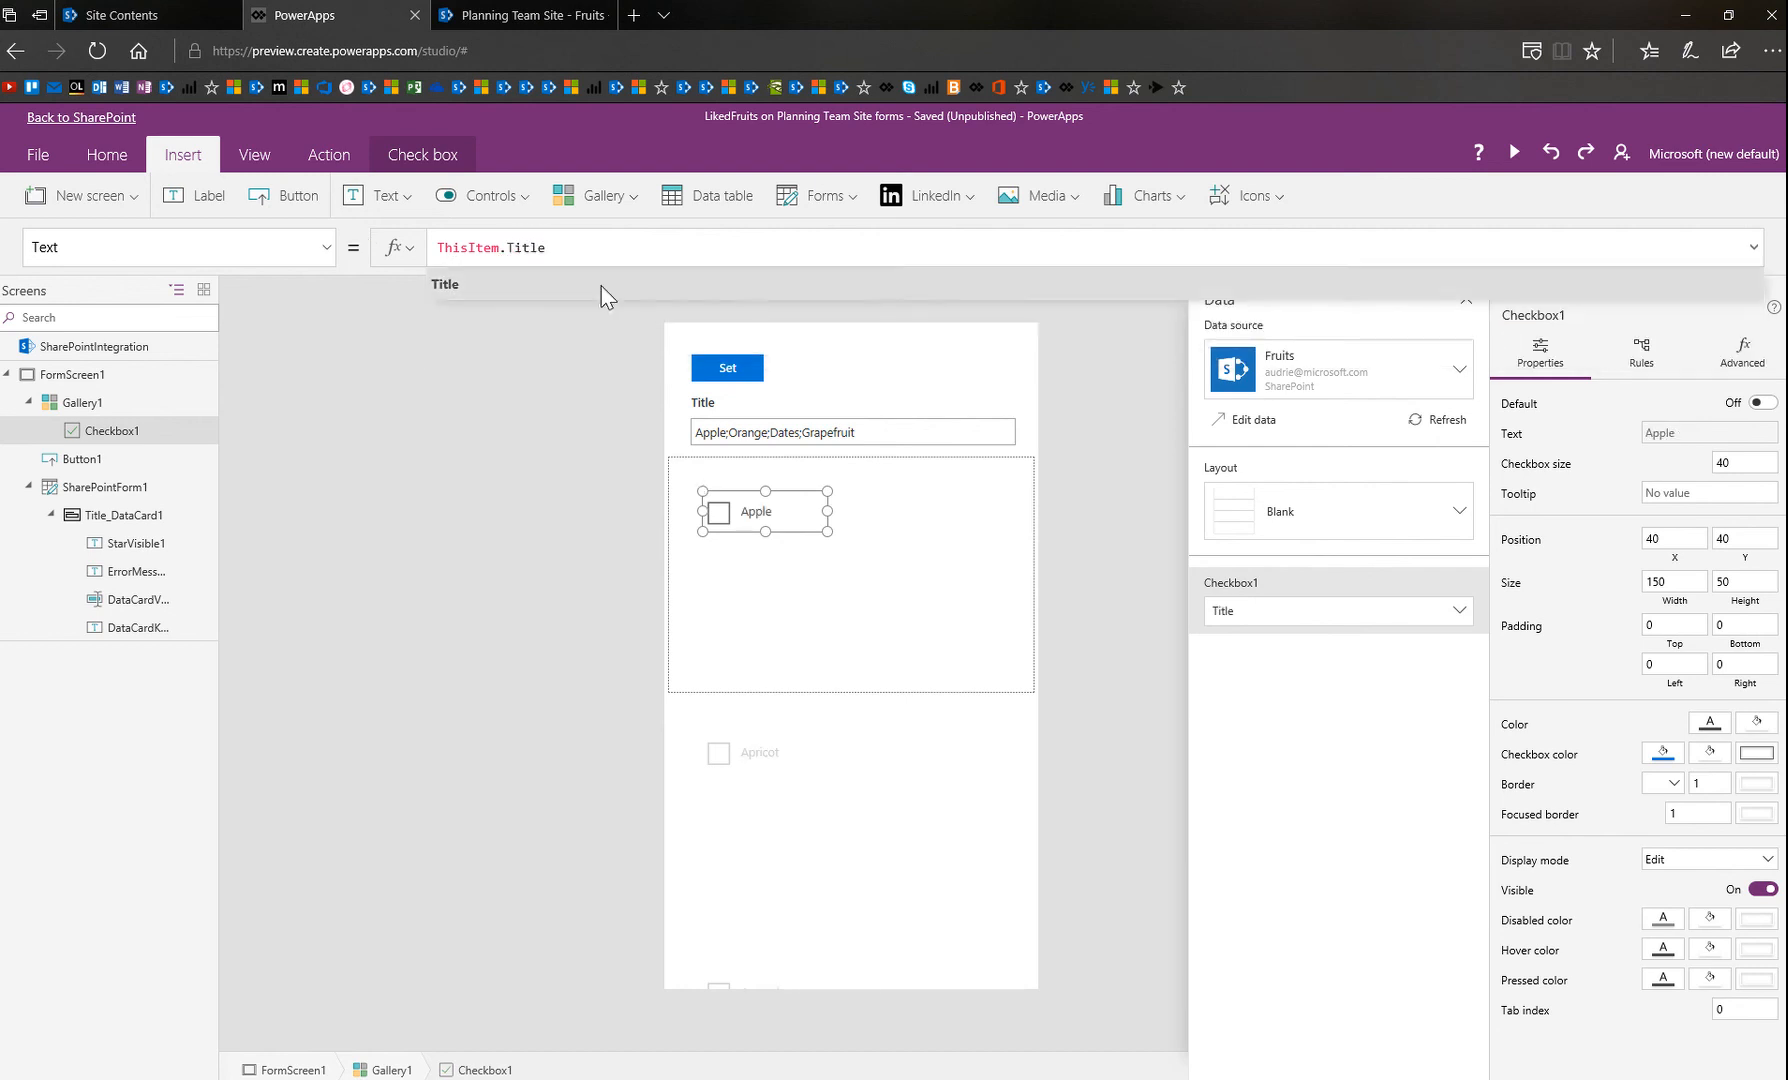
click(595, 284)
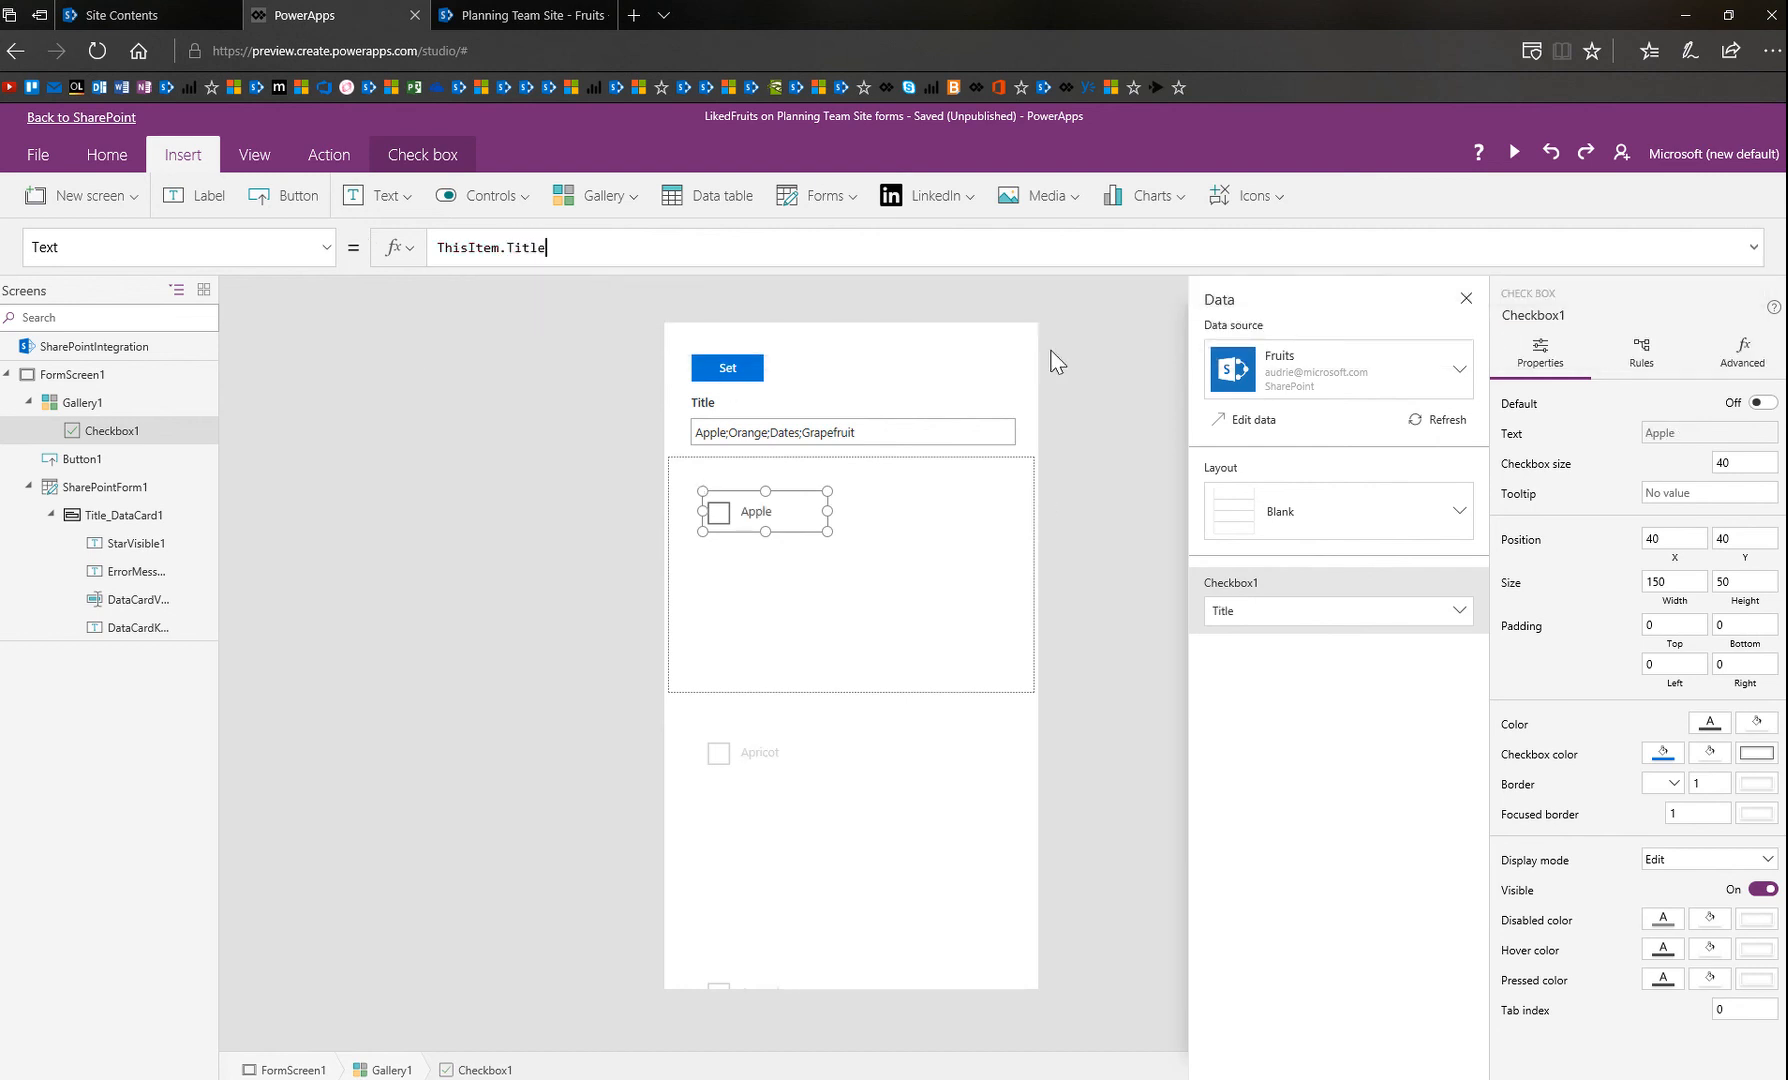
Align the check box to the left and top of the gallery's item template.
click(106, 154)
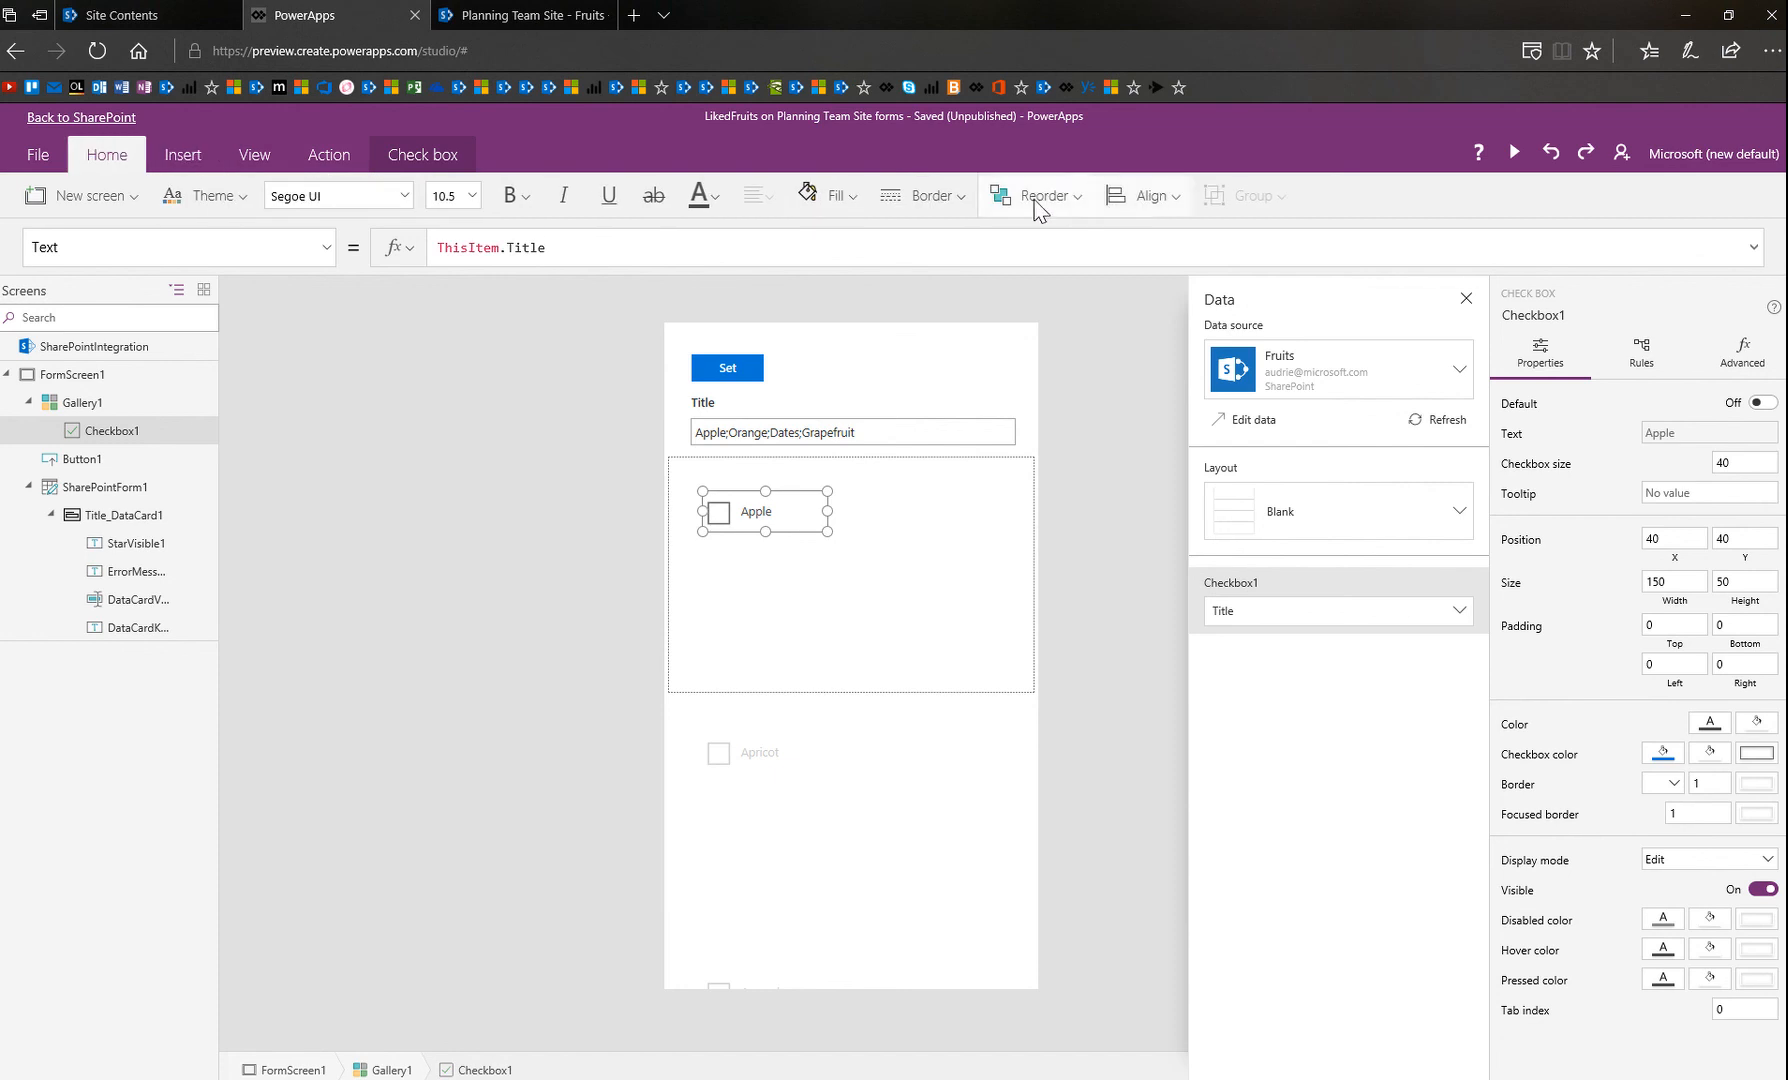
click(1180, 206)
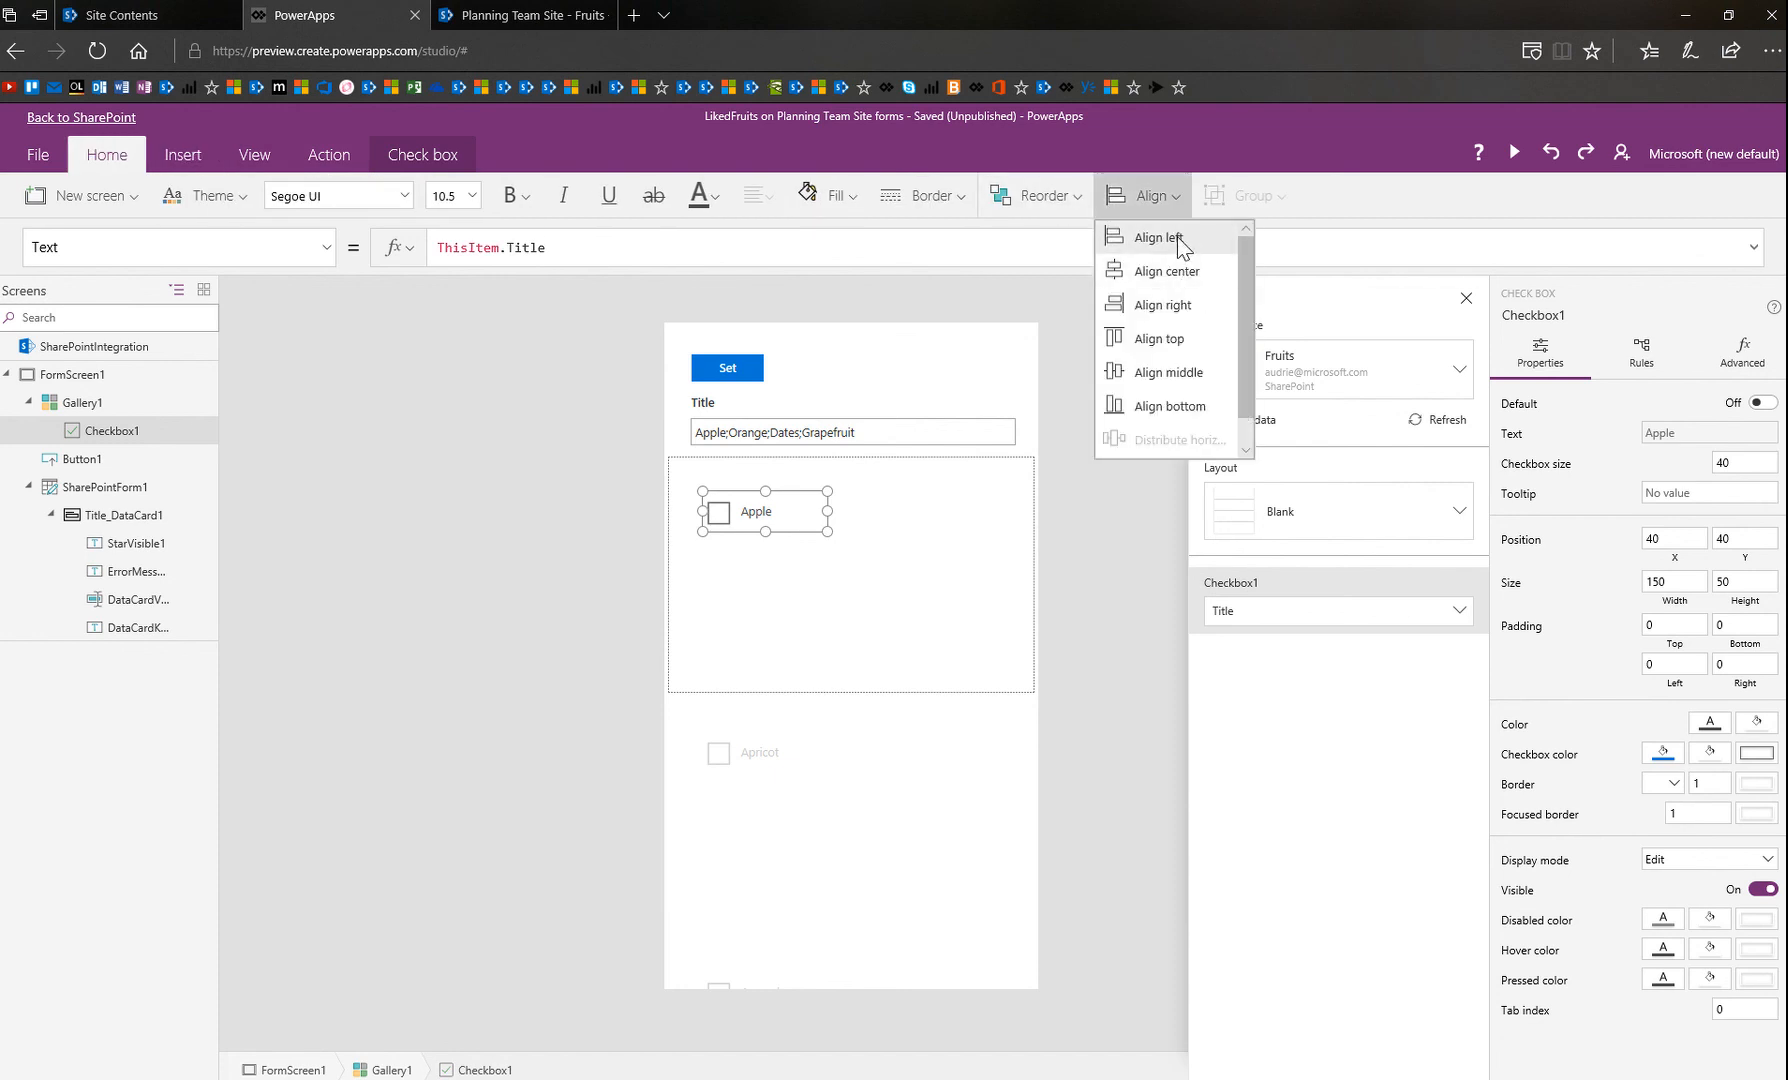
click(1180, 239)
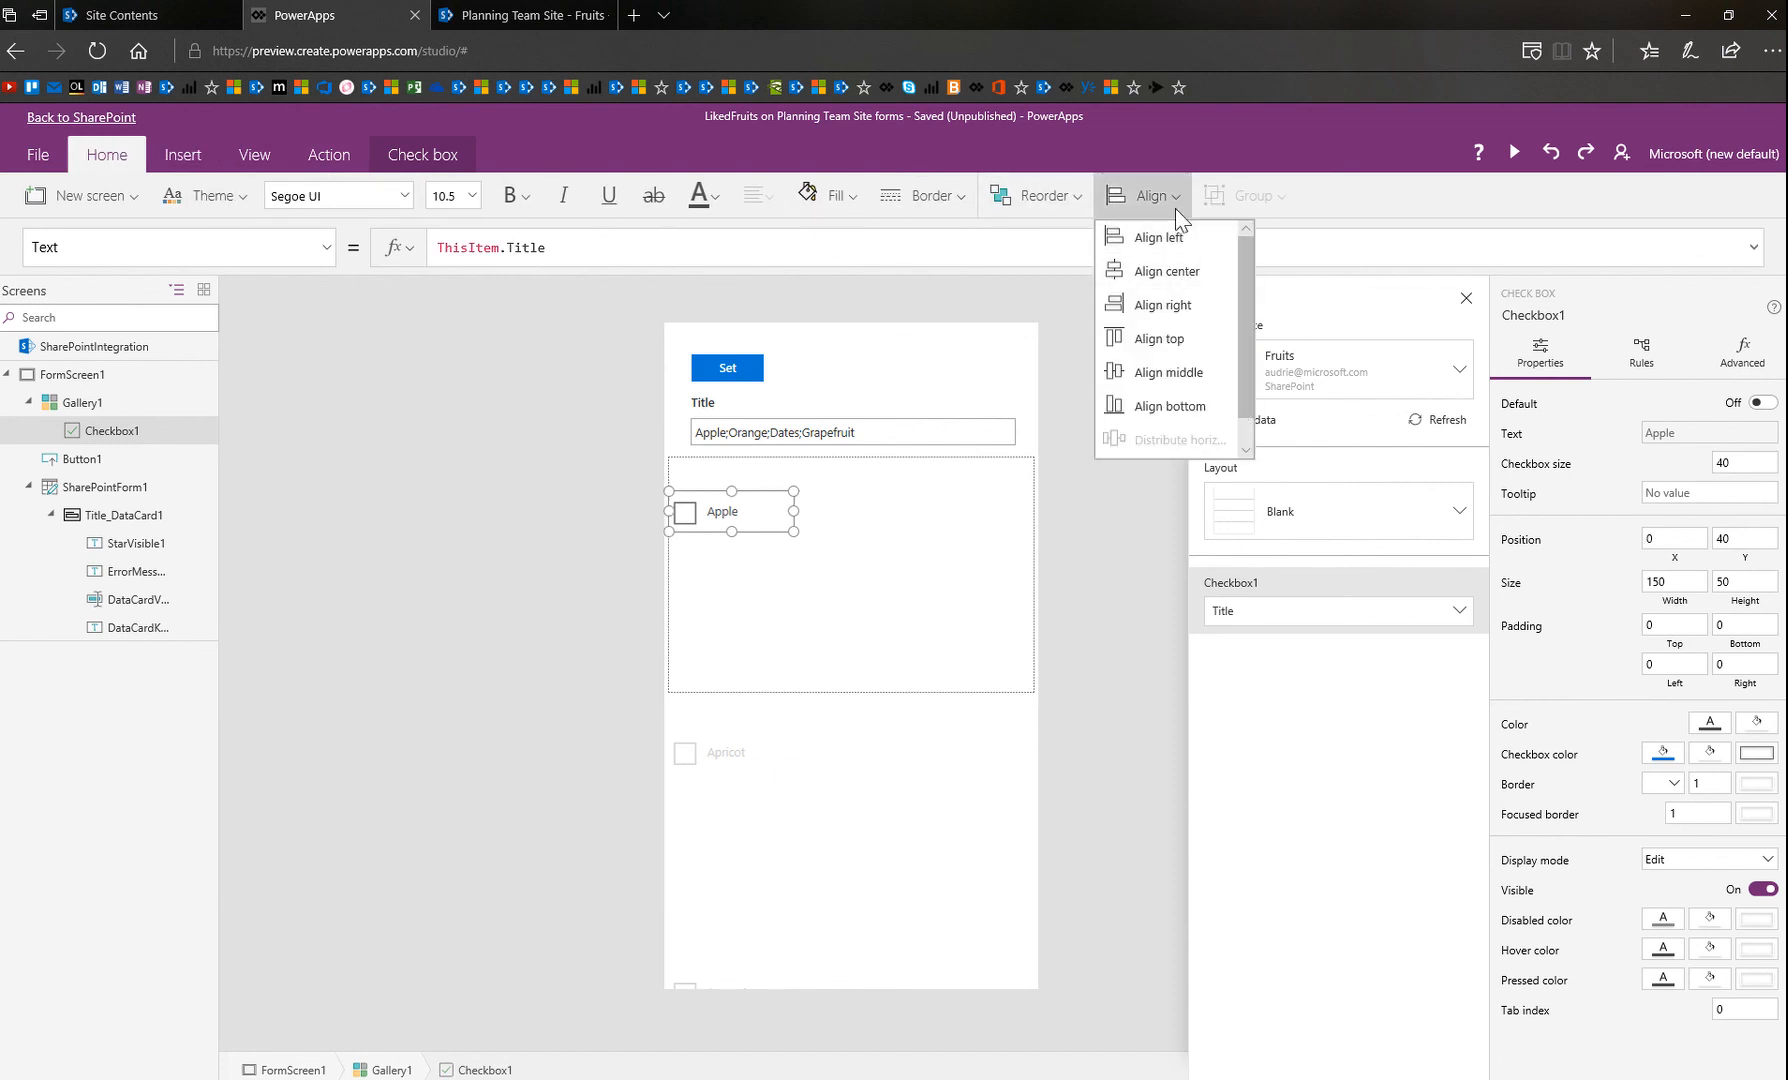
click(1190, 346)
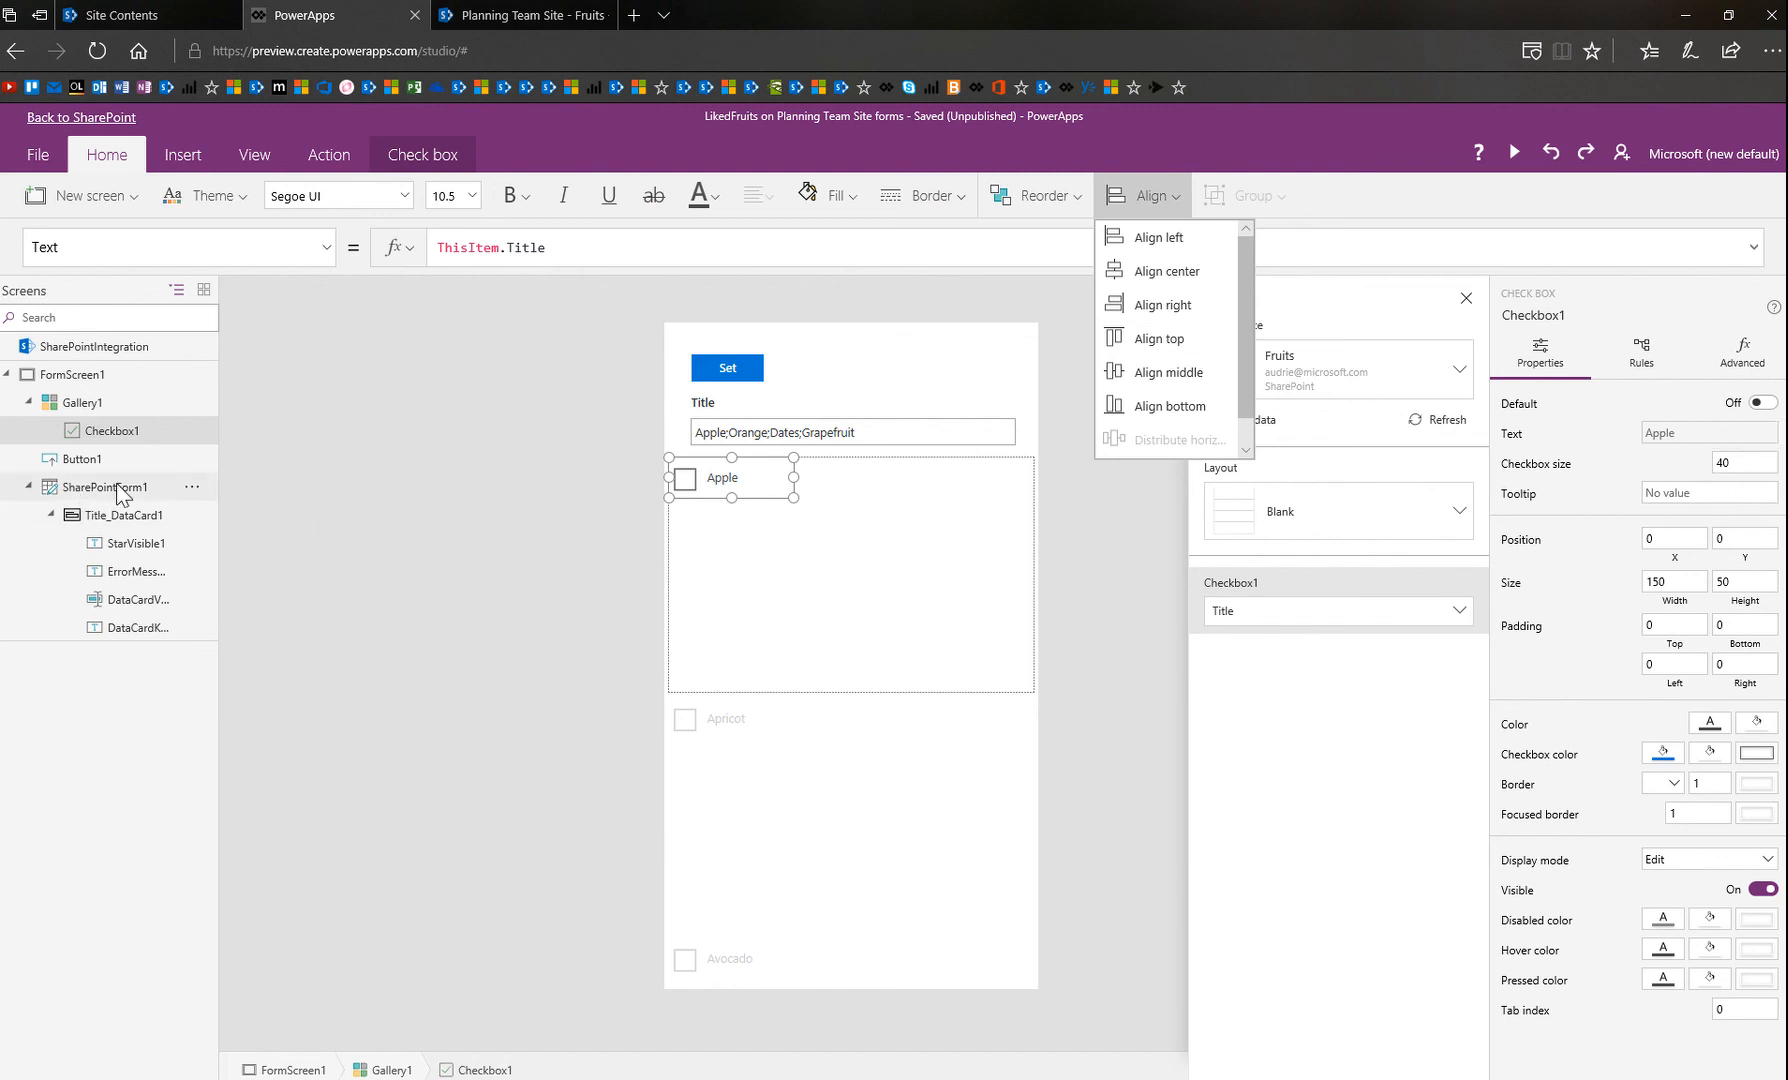
Rename the fruit gallery to GalleryFruits.
click(113, 484)
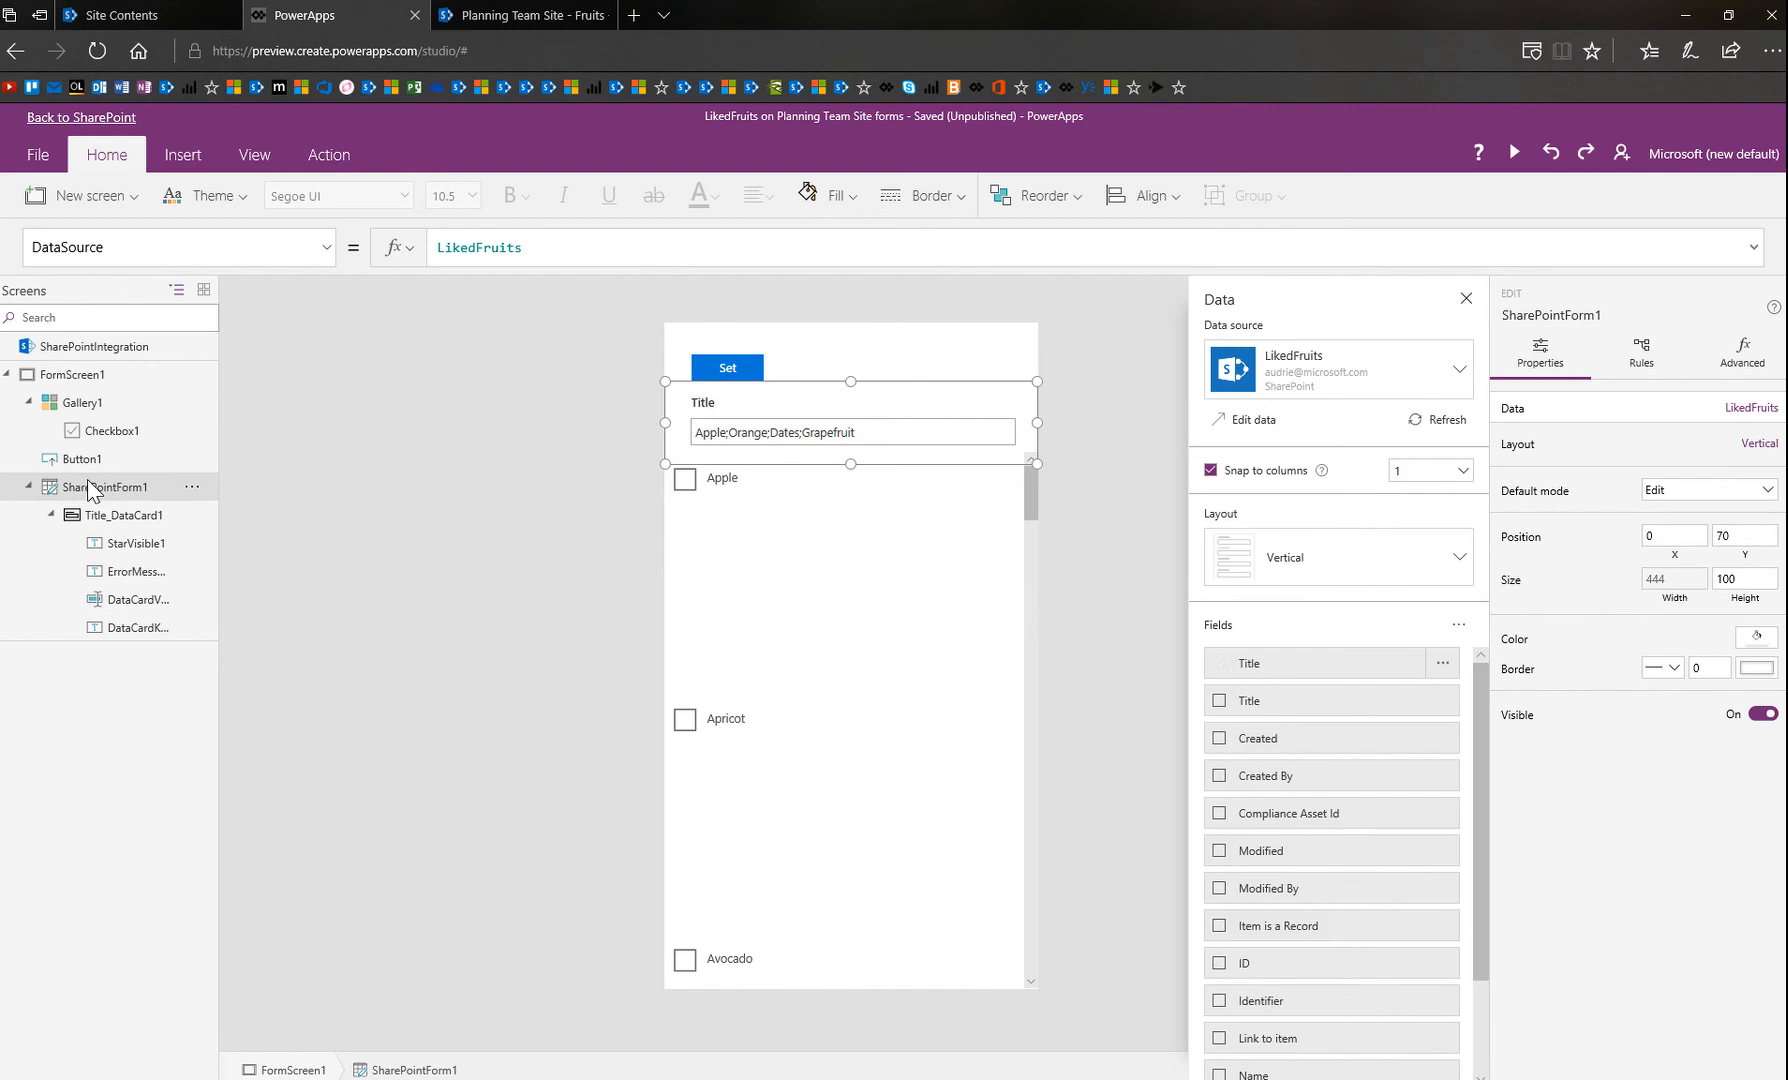
click(94, 404)
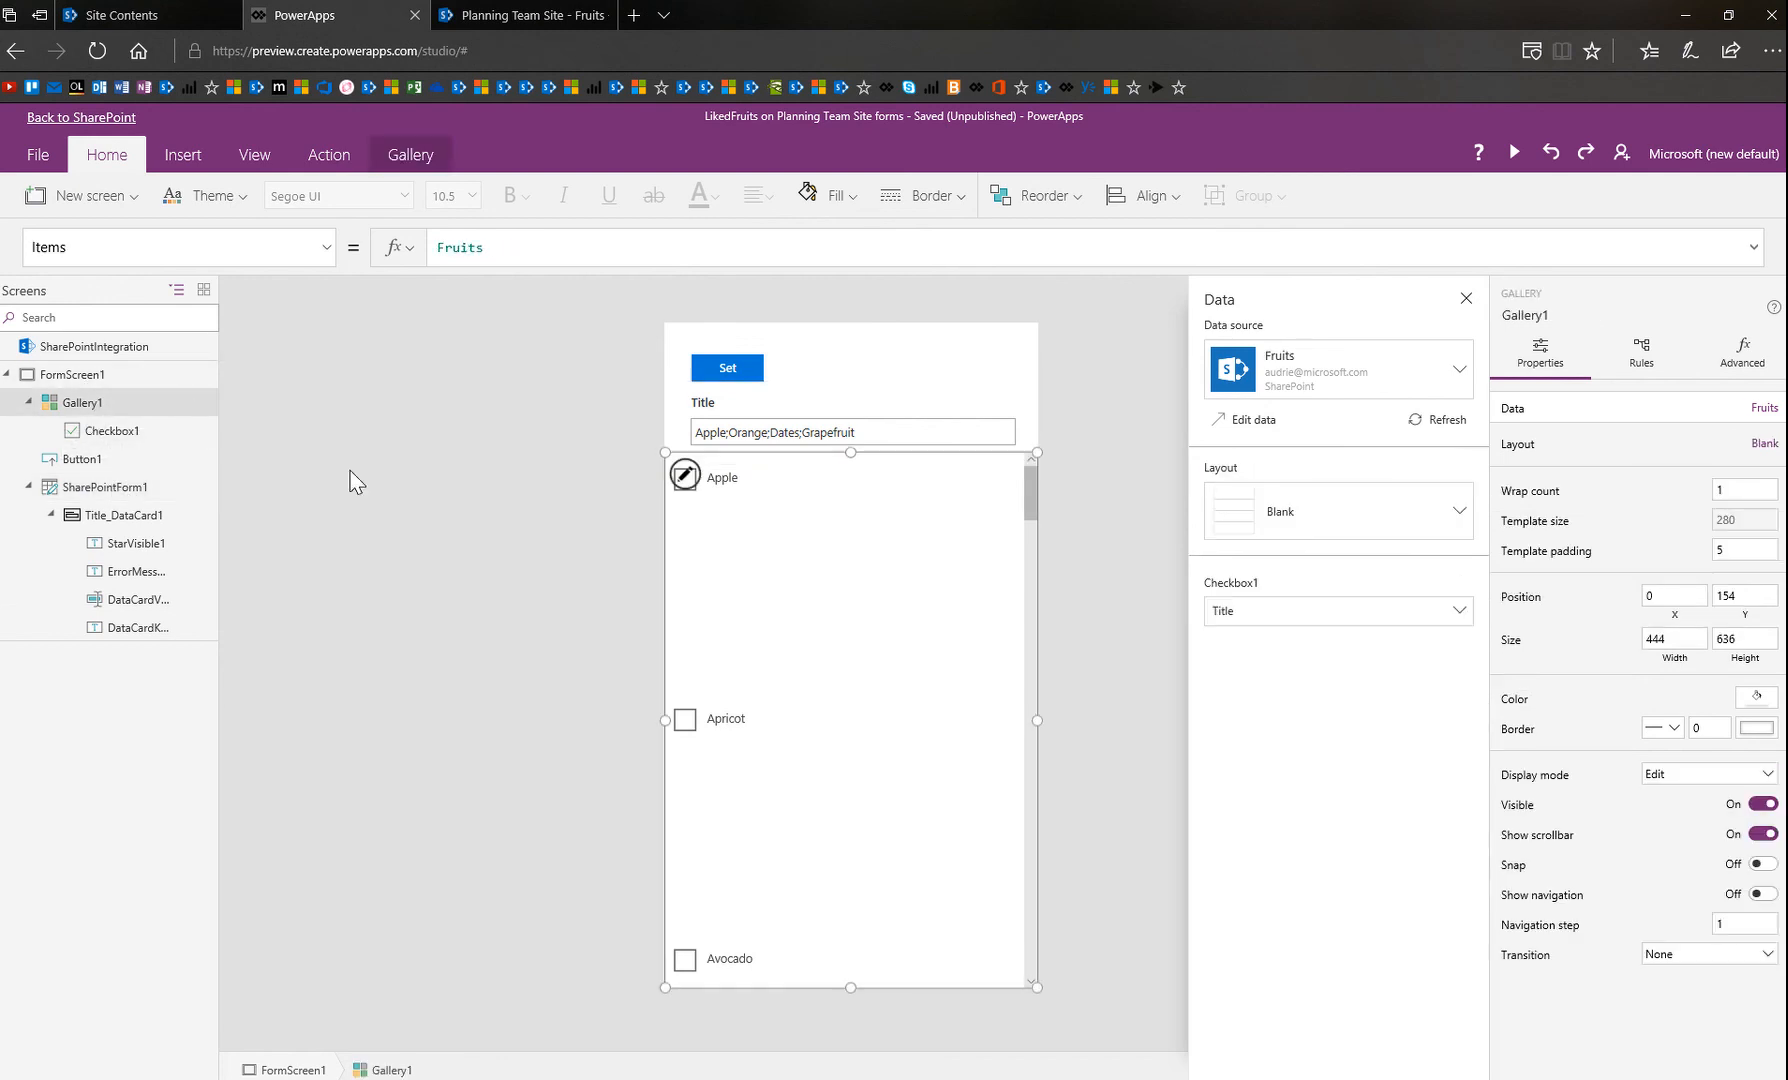
click(192, 403)
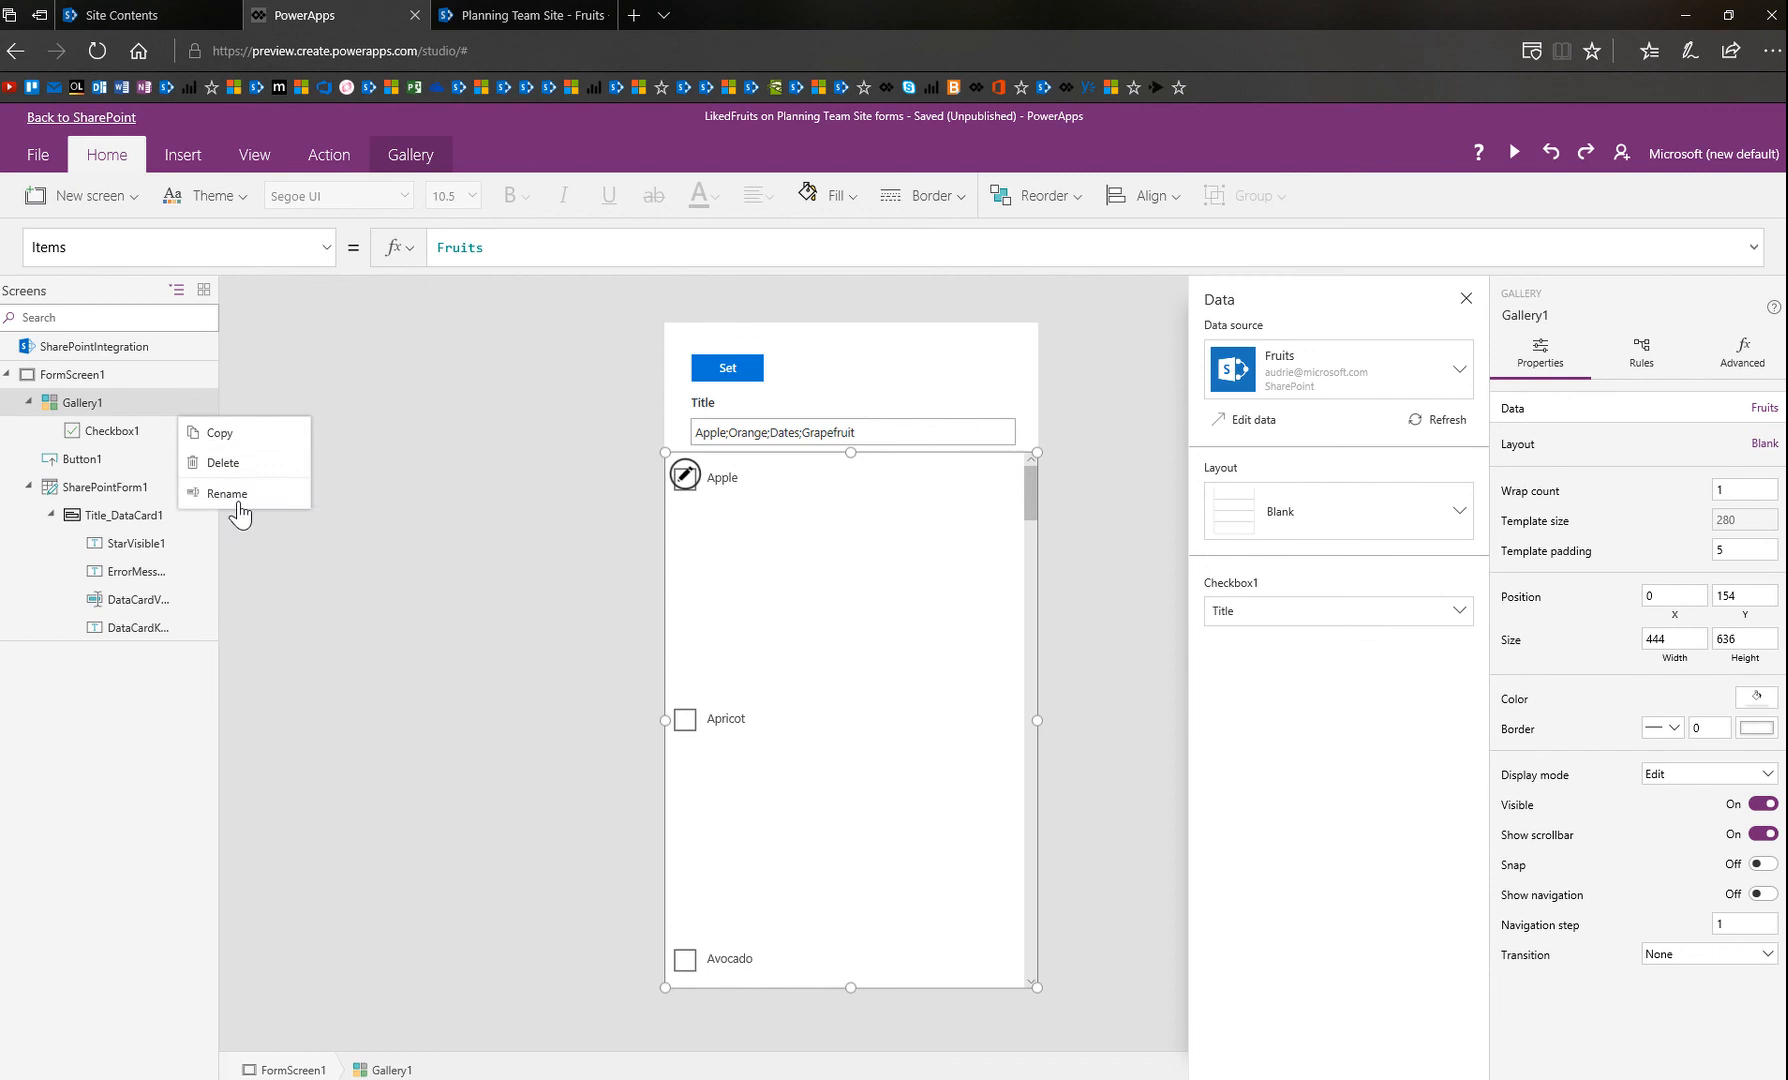
click(248, 497)
text(G)
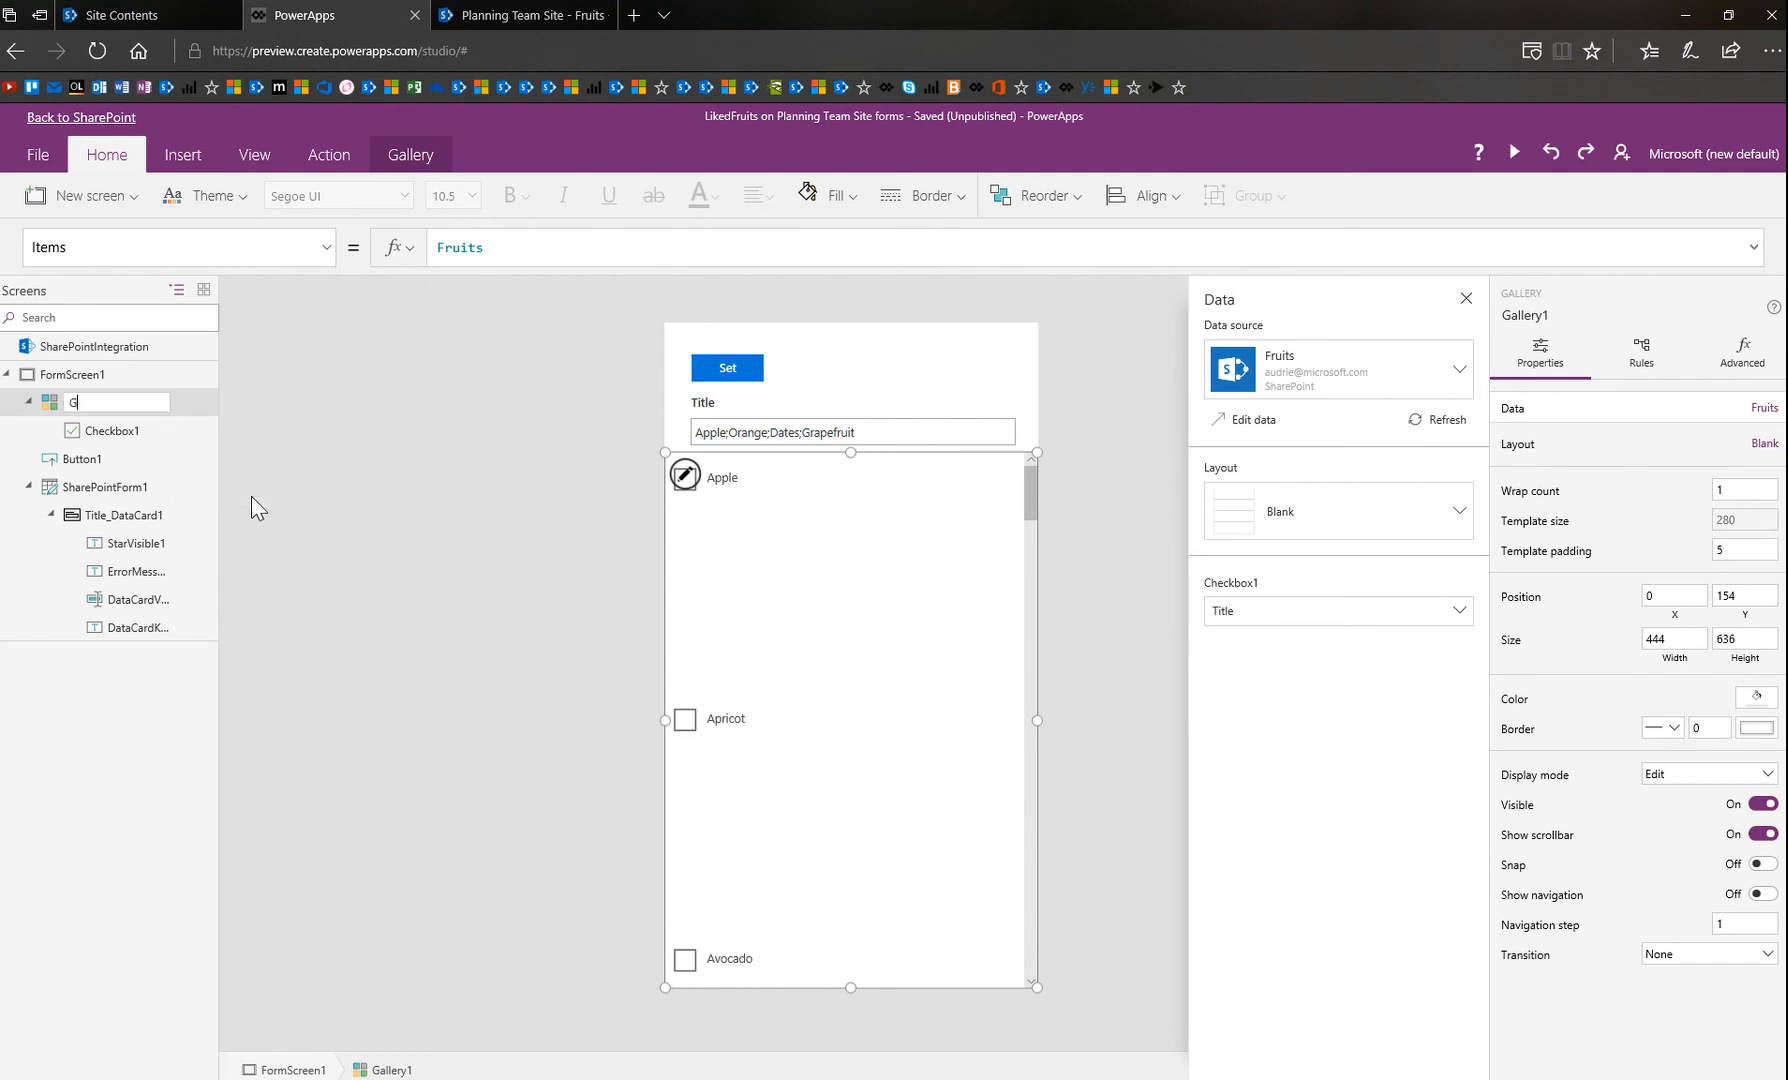
text(alleryFruits)
key(Return)
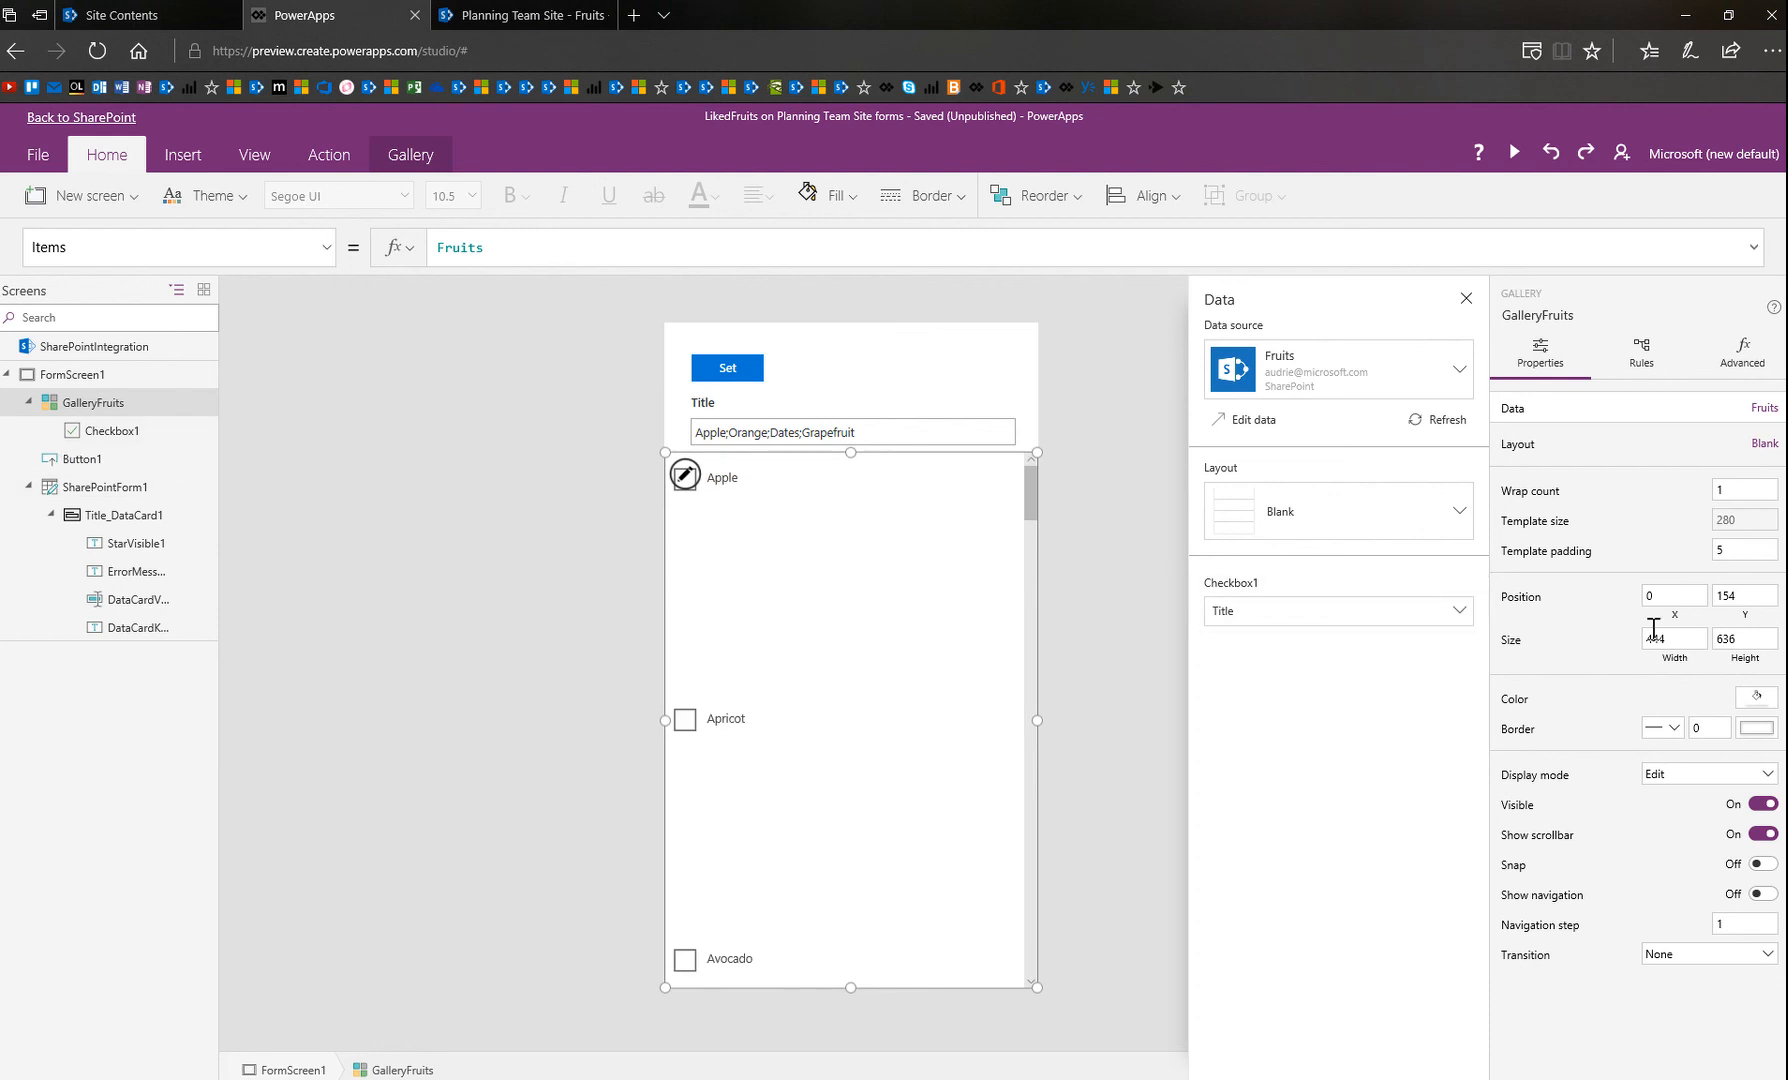
Set the fruit gallery's wrap count to 2 and shrink its item template to a size of 46.
click(1739, 488)
text(2)
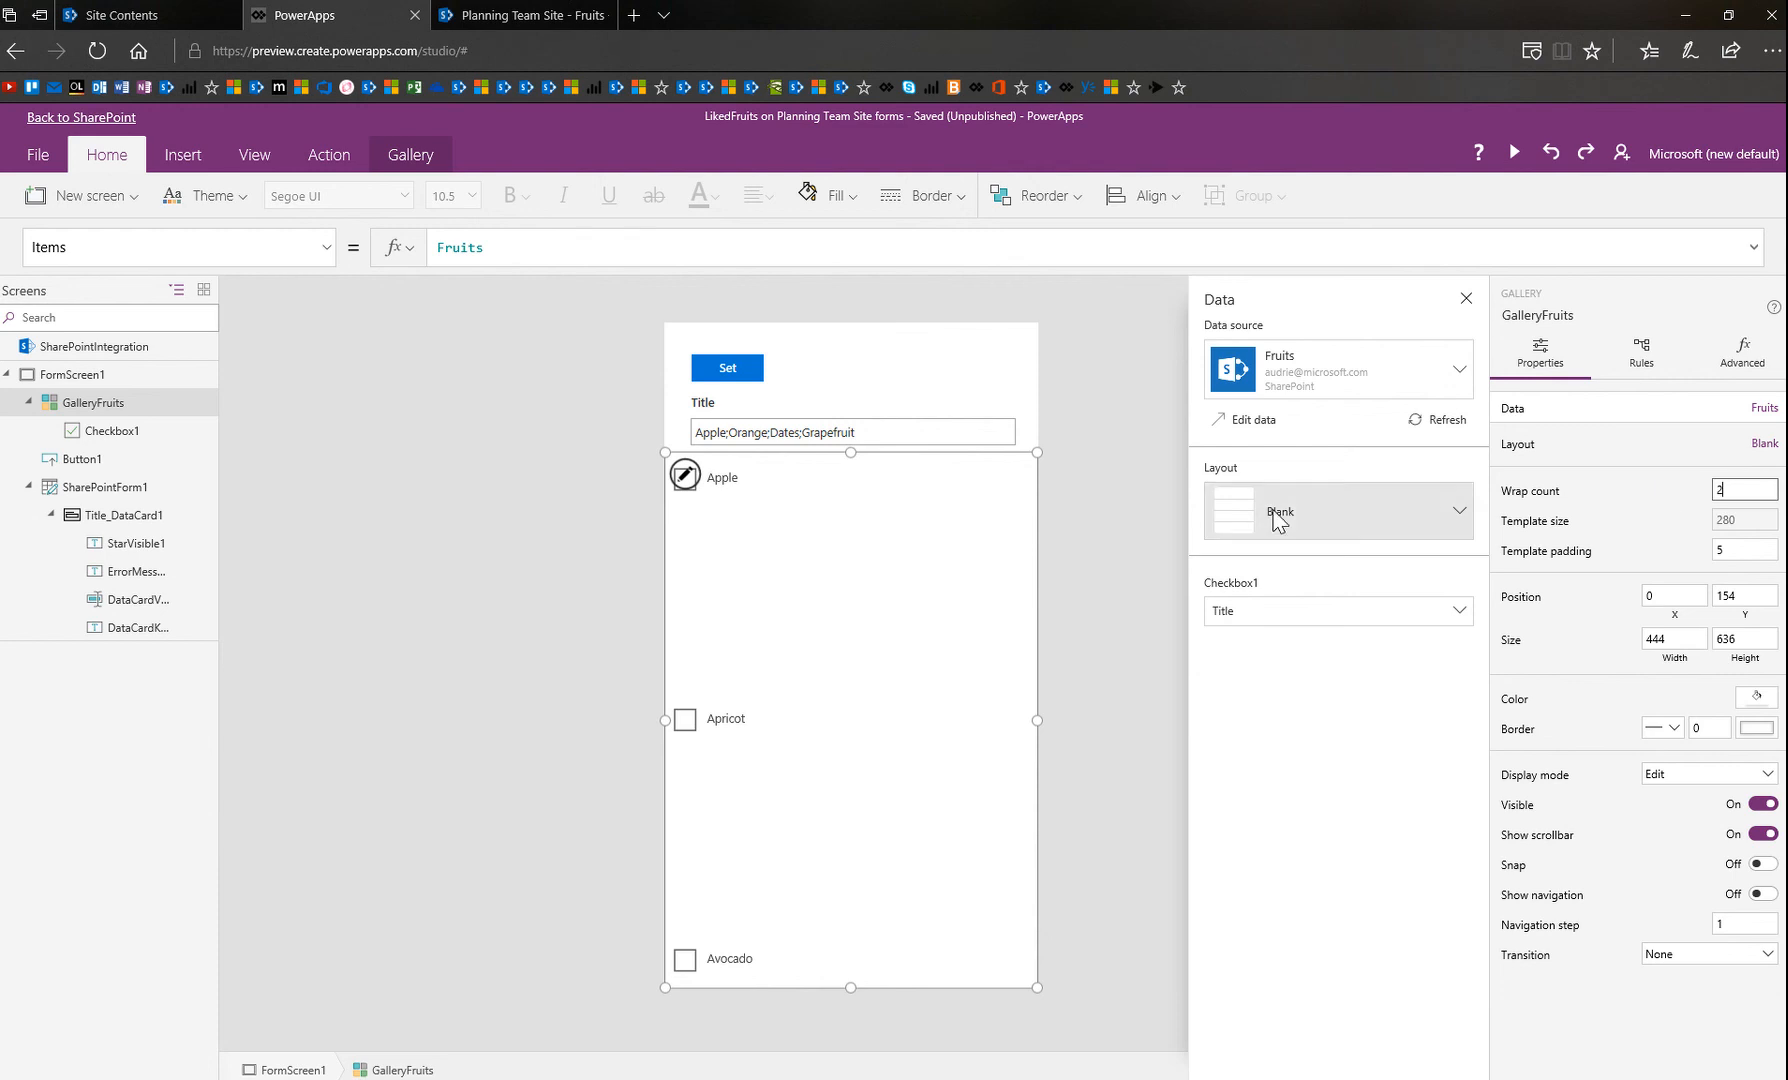
click(692, 479)
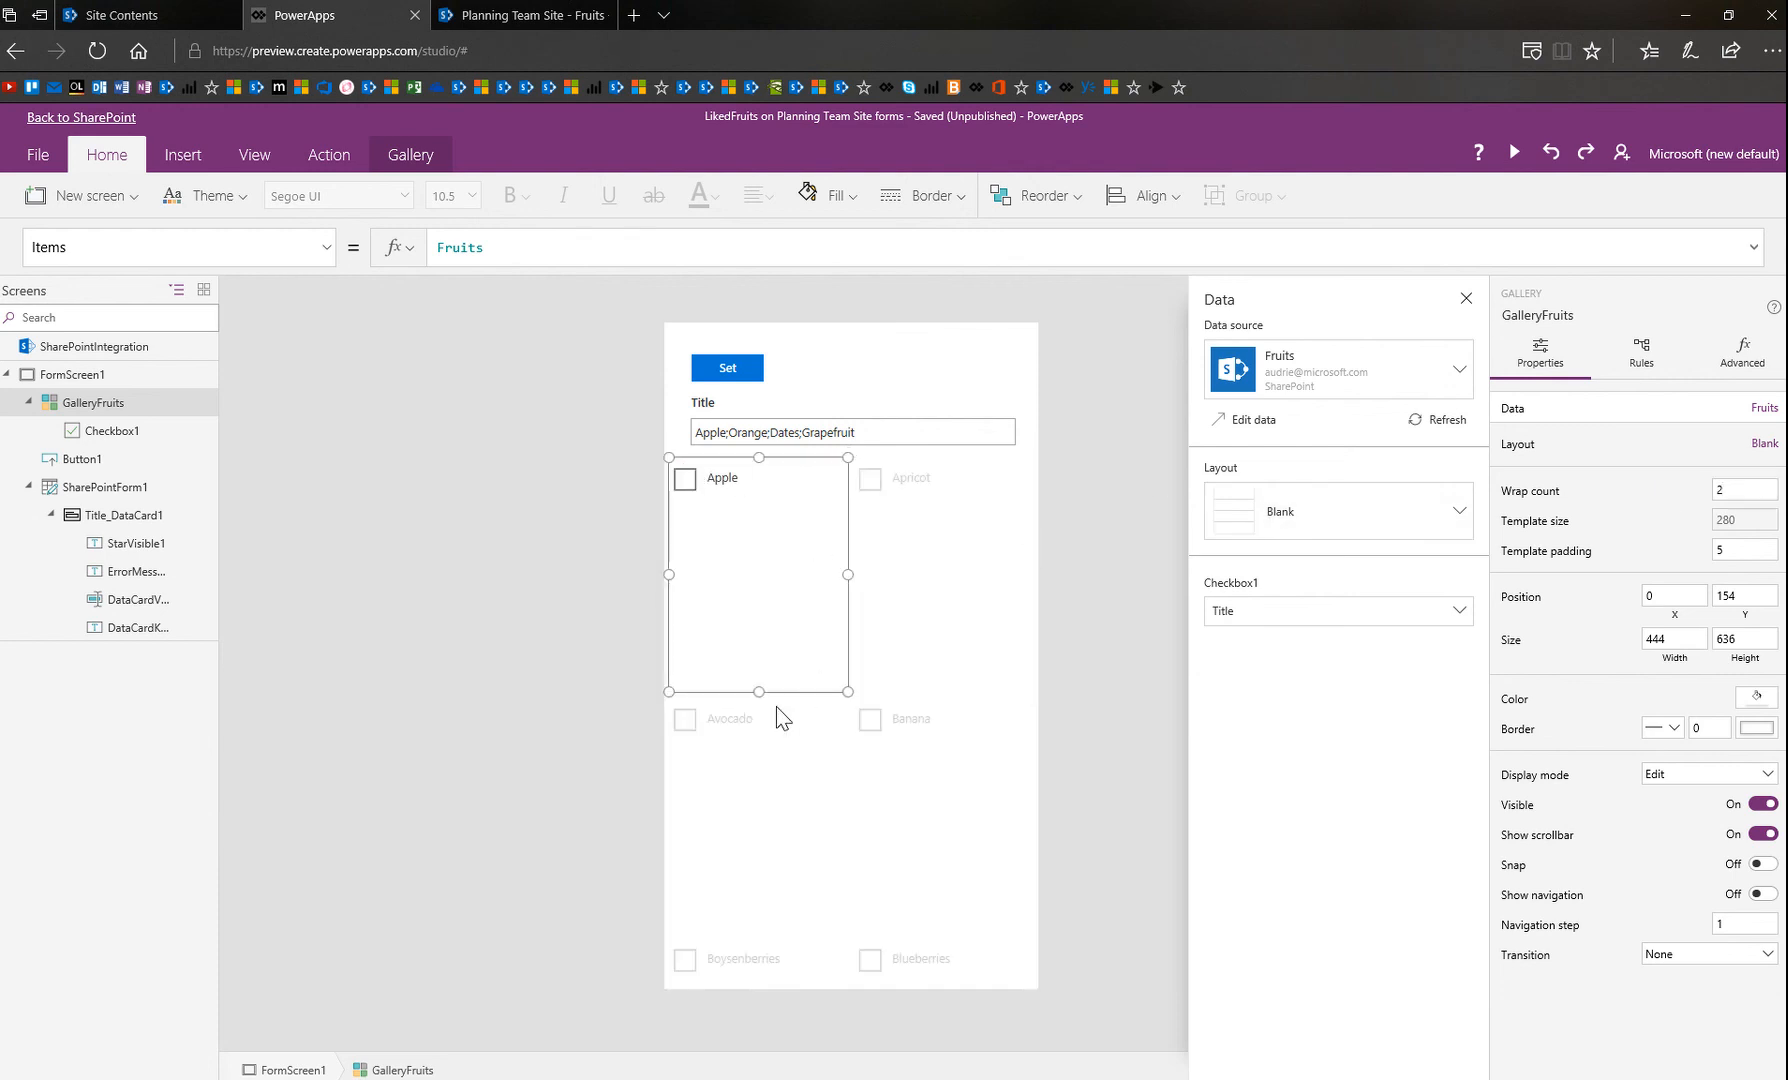
drag(759, 677, 770, 494)
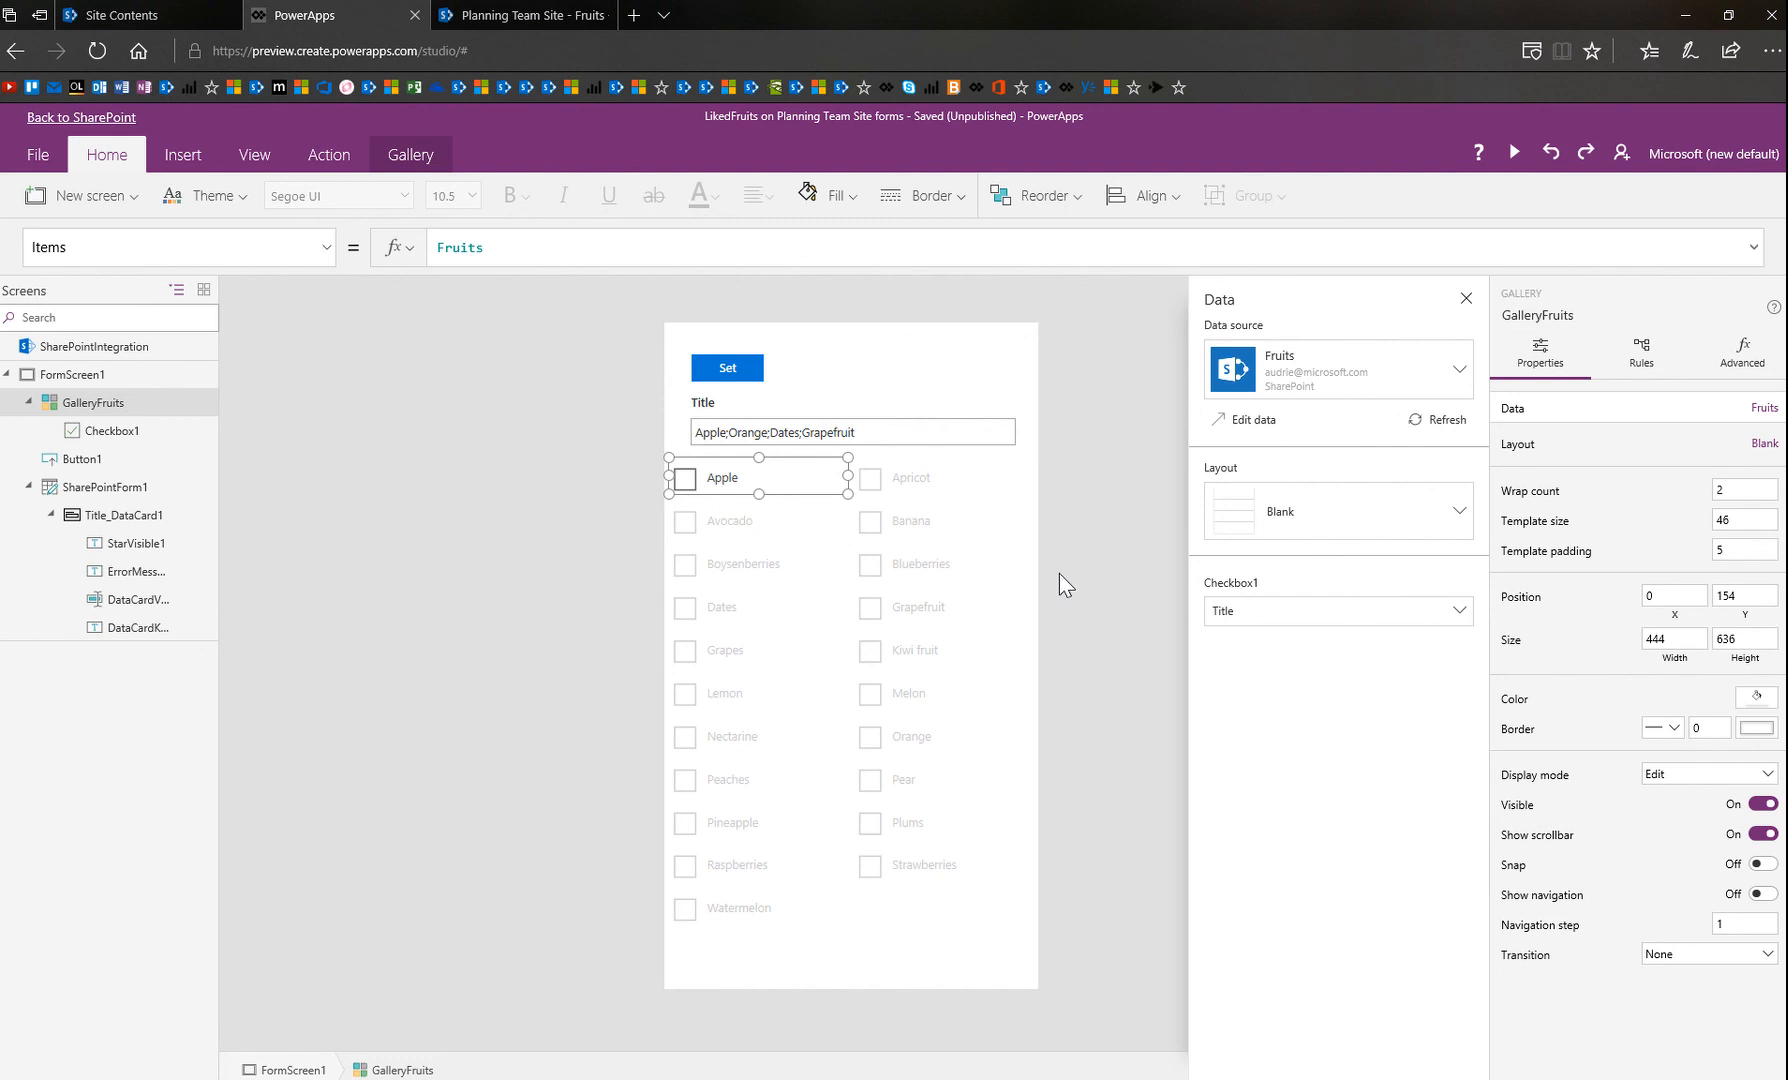
click(1095, 590)
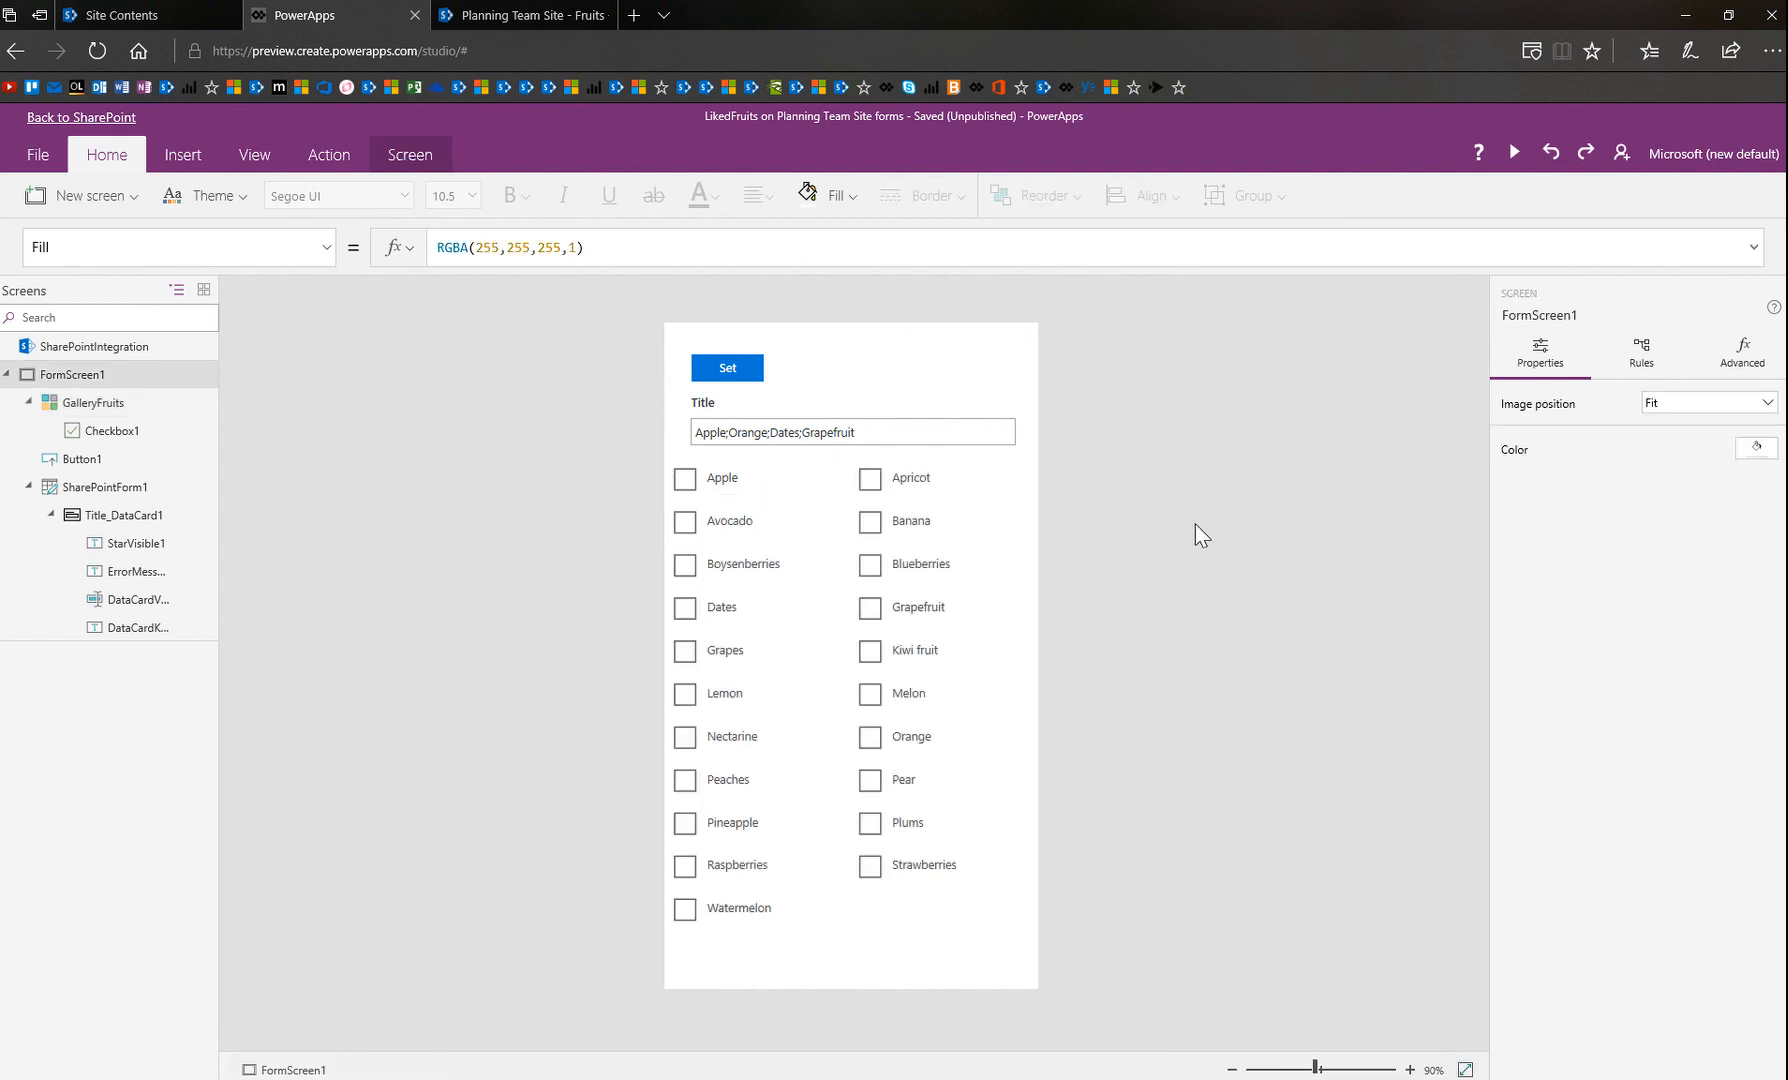
Inset the fruit gallery's left edge to X position 20, making the gallery 424 wide.
click(888, 926)
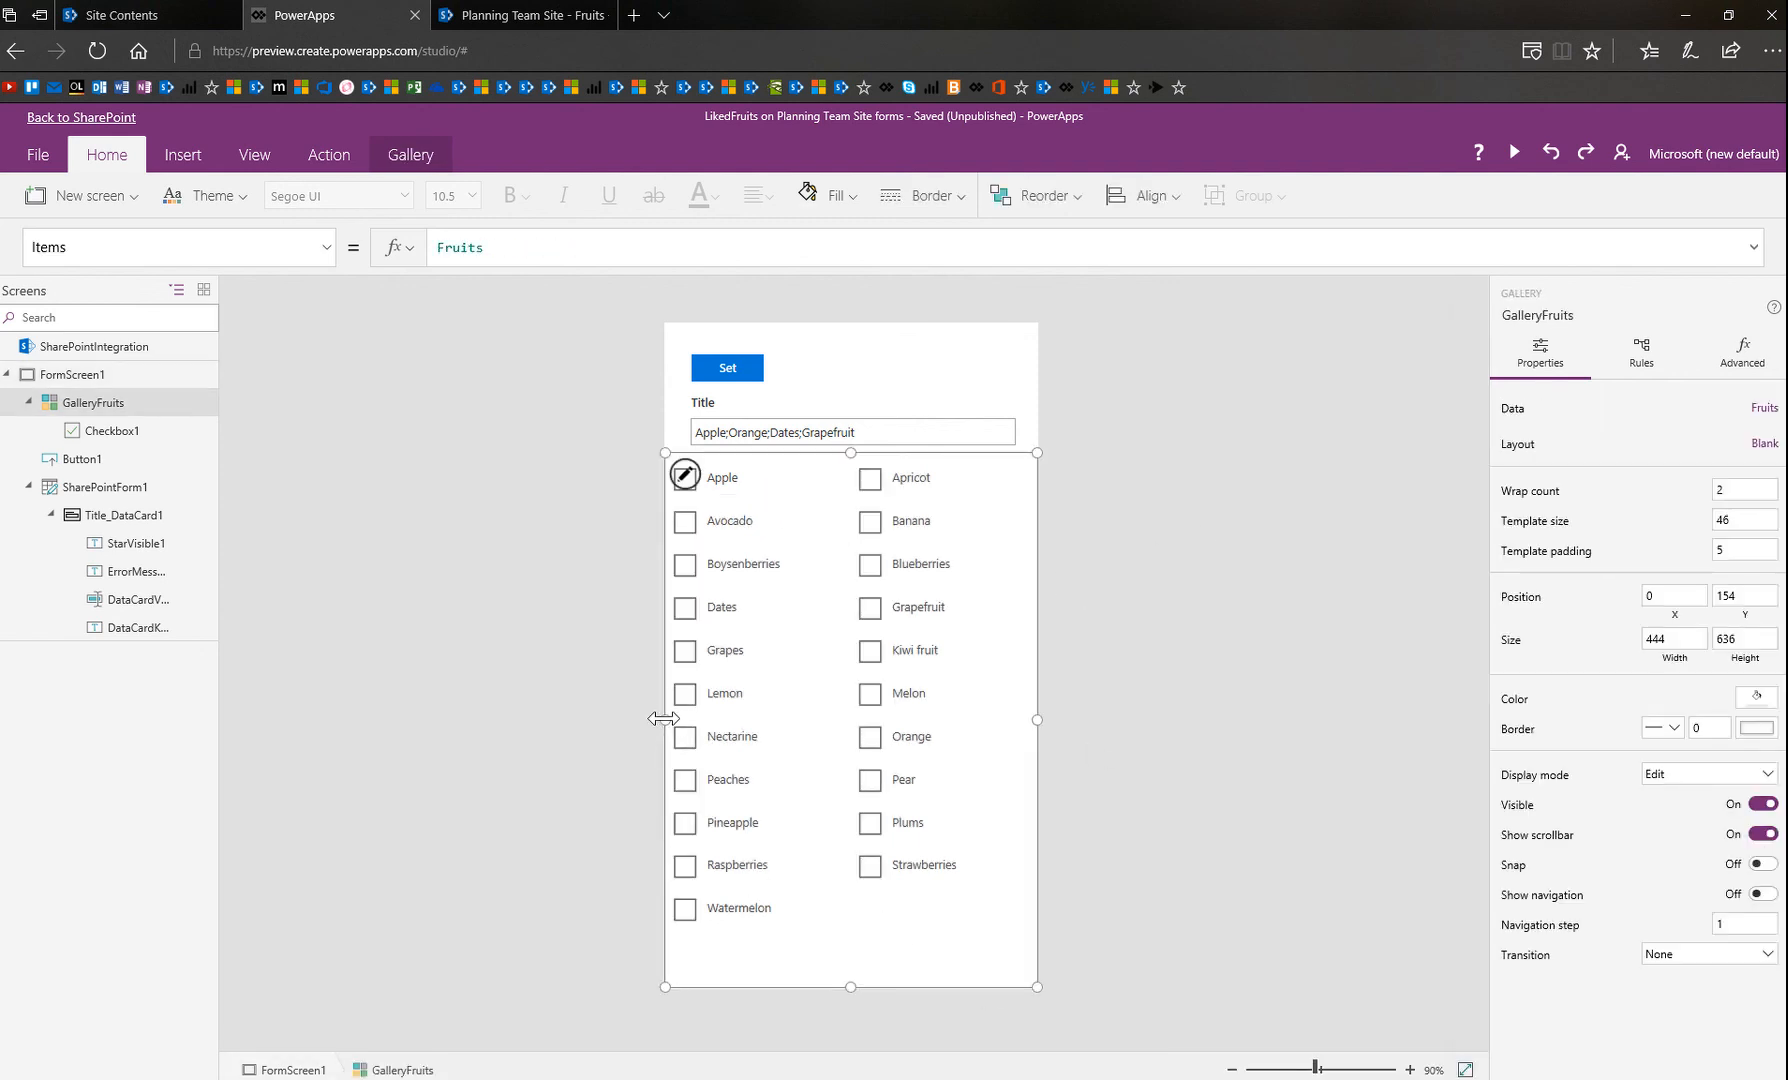
drag(664, 719, 689, 718)
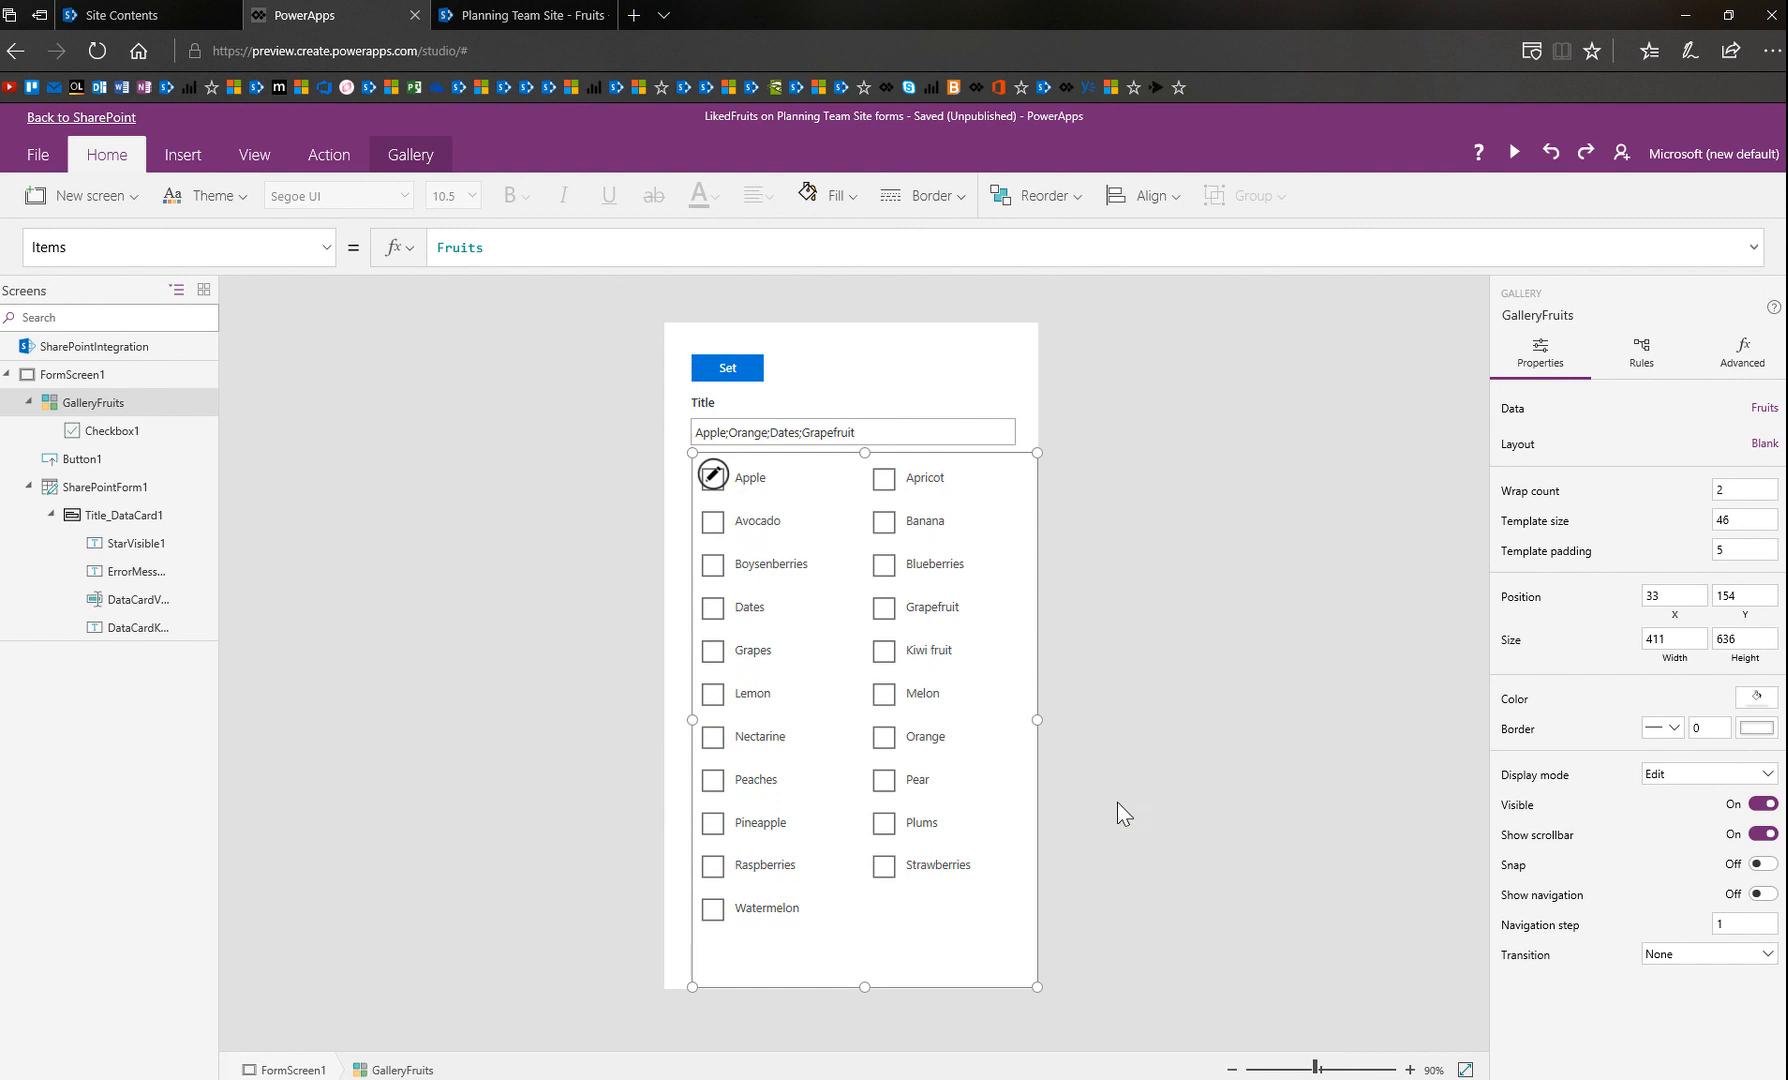
click(1210, 801)
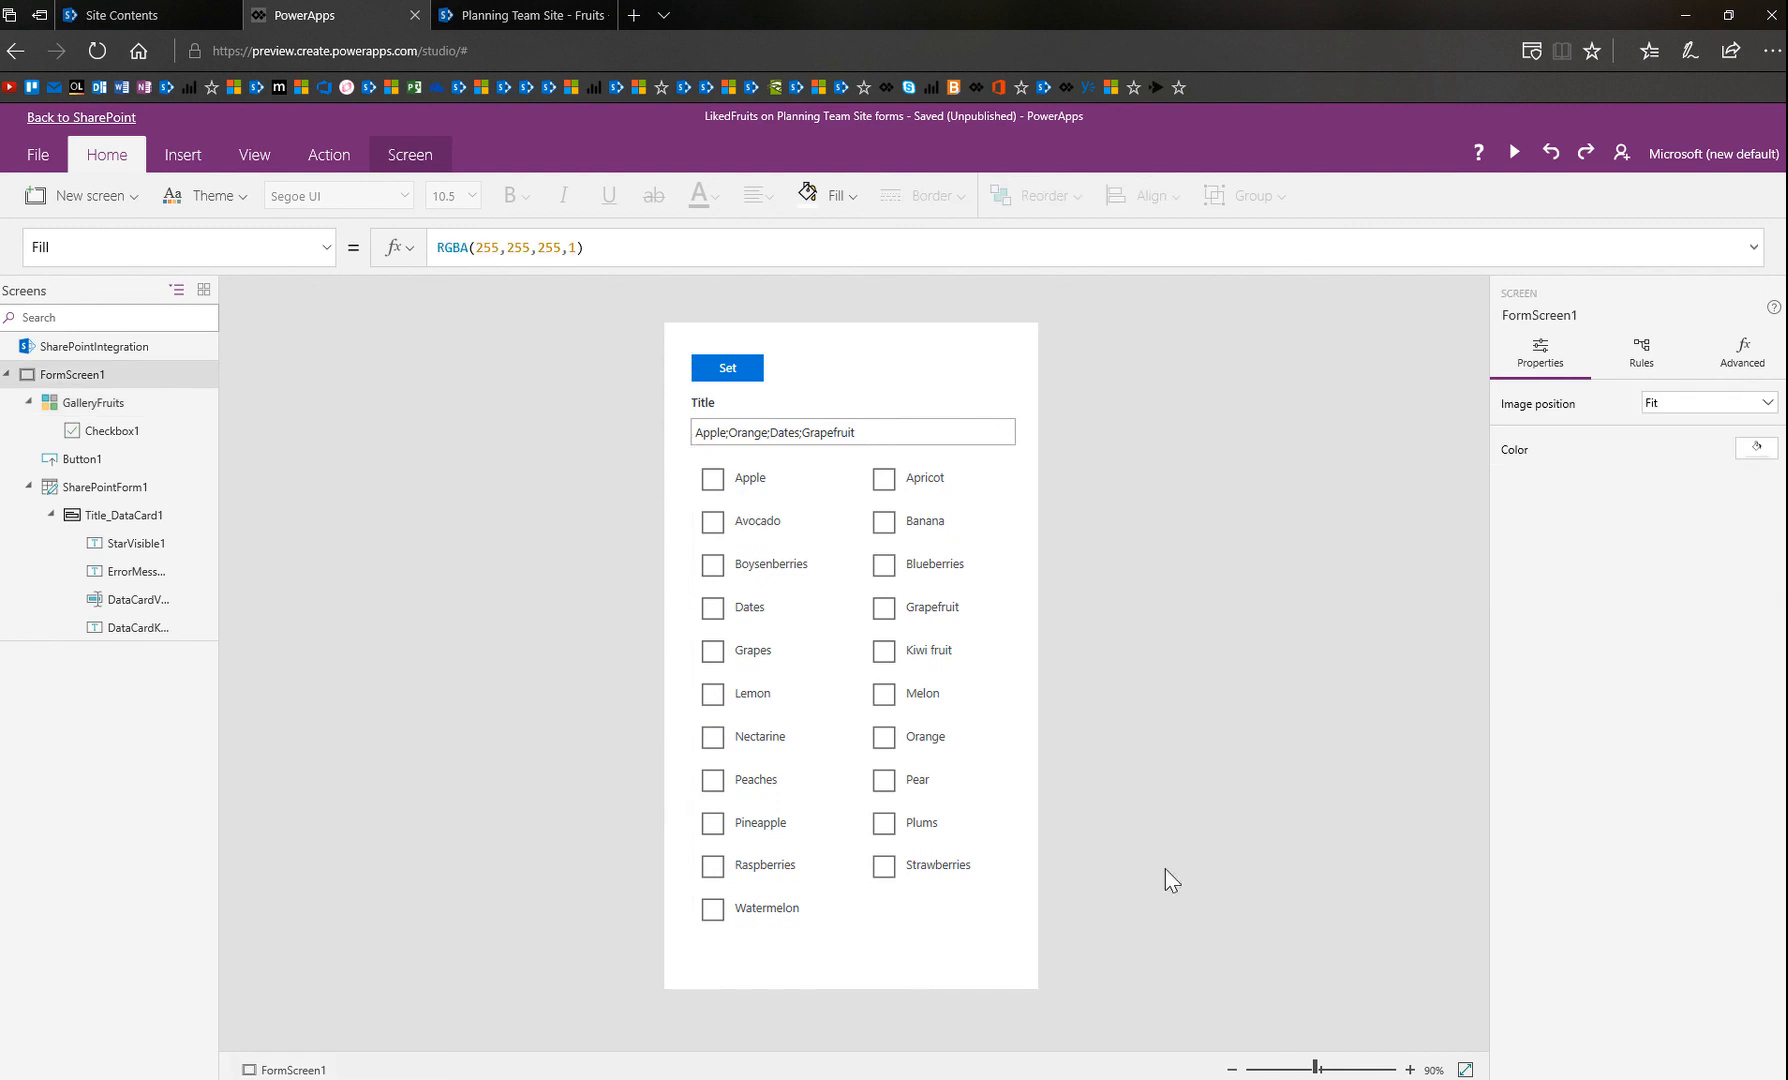
click(900, 900)
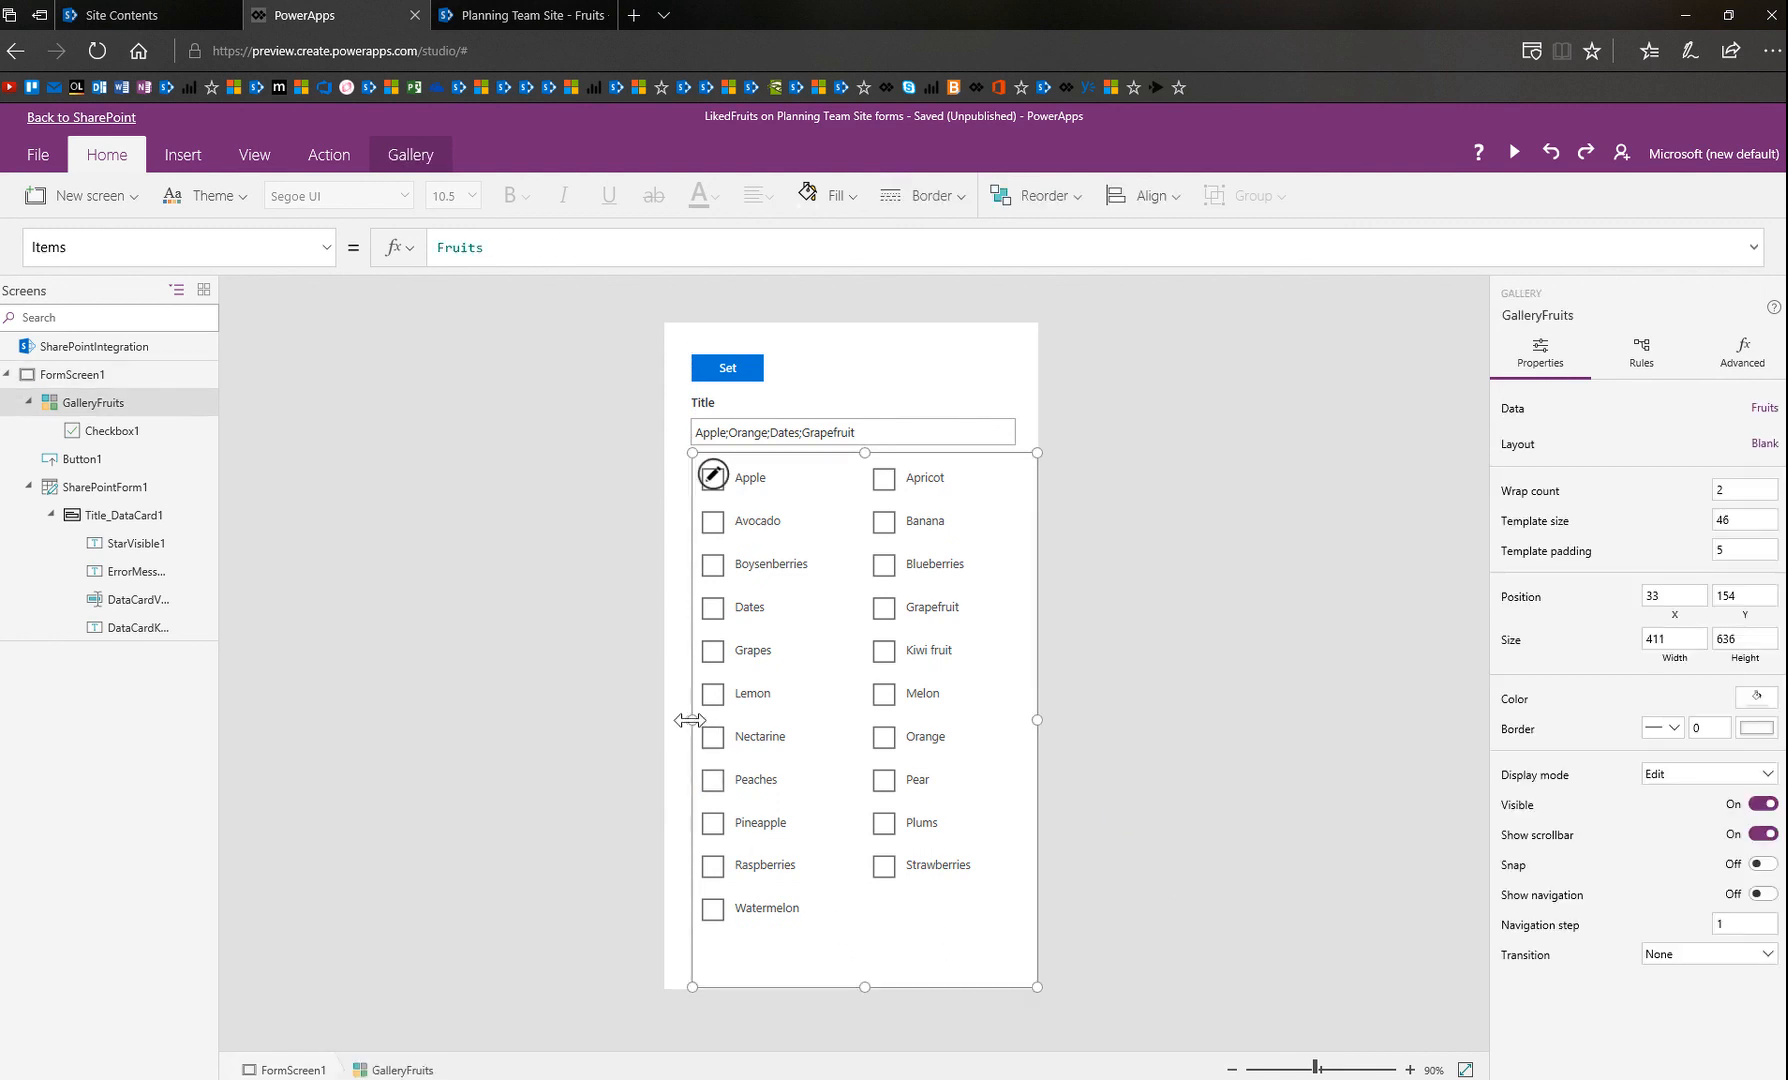
drag(692, 720, 682, 724)
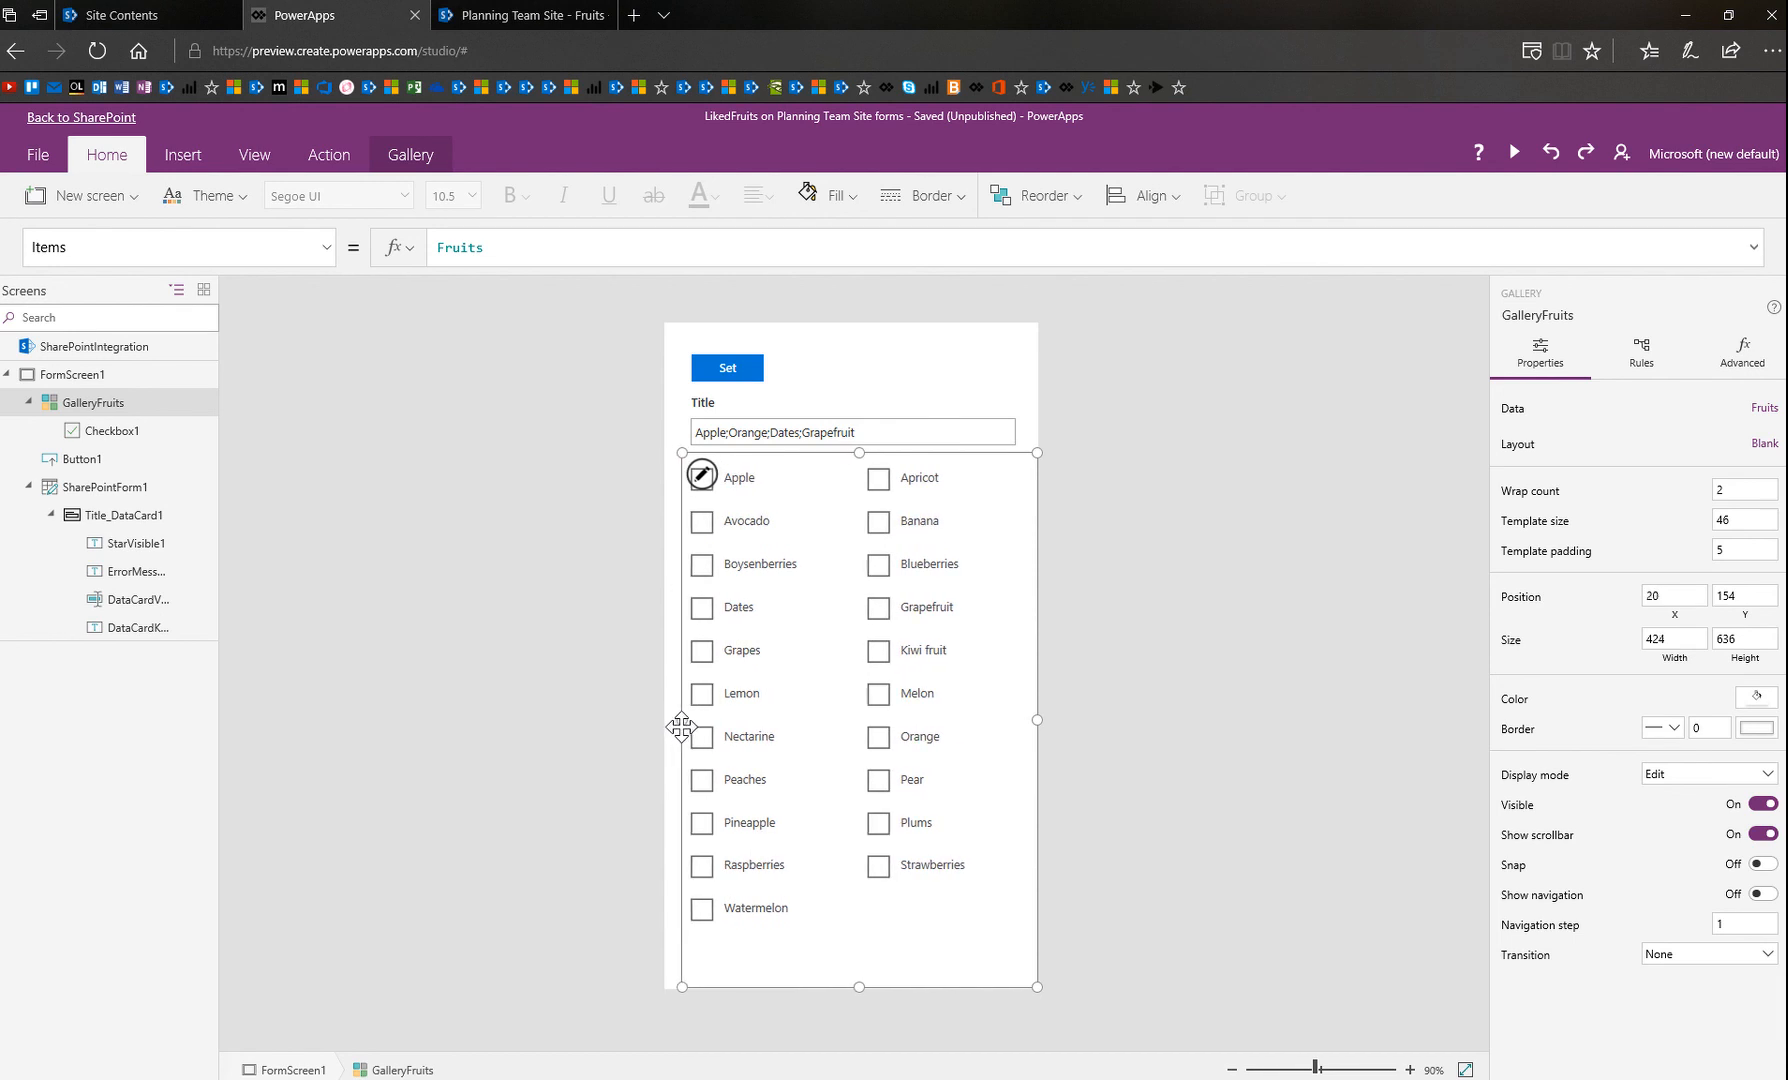
Examine the Title card's Update formula and the Default formula of the card's text input.
click(988, 402)
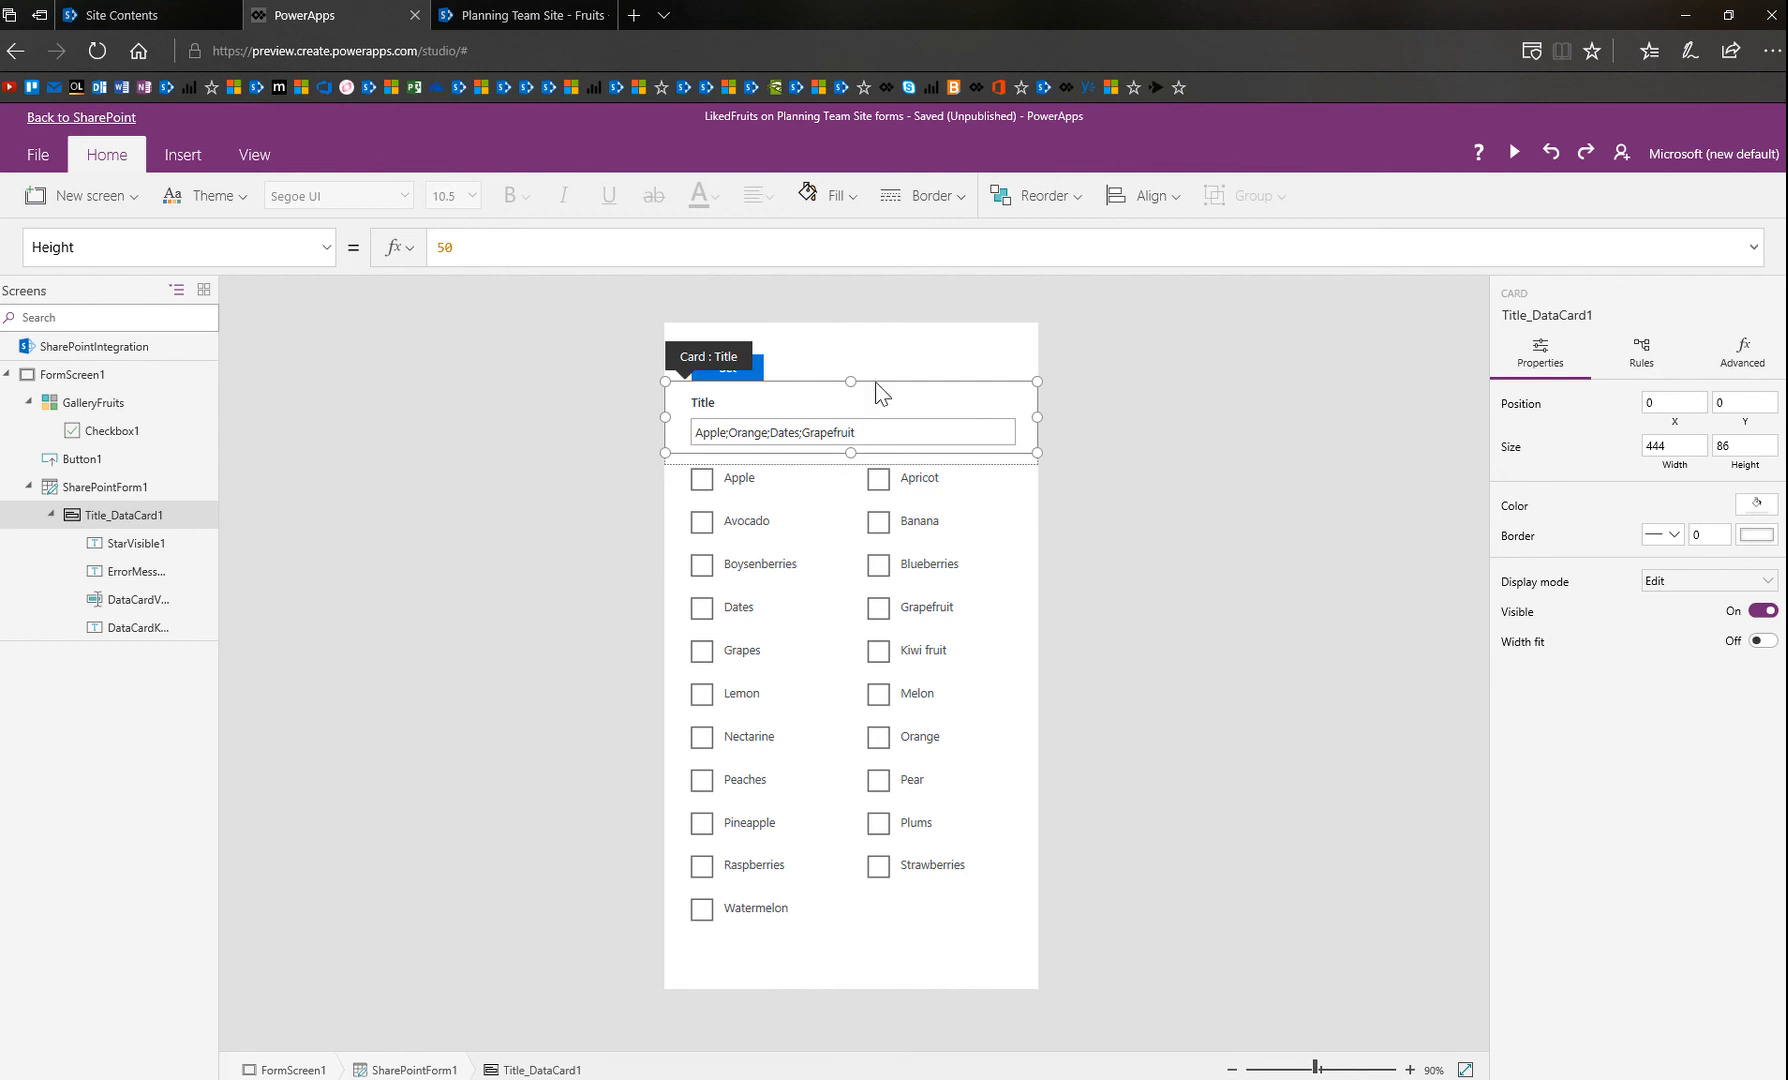
click(330, 258)
scroll(284, 560, down, 3)
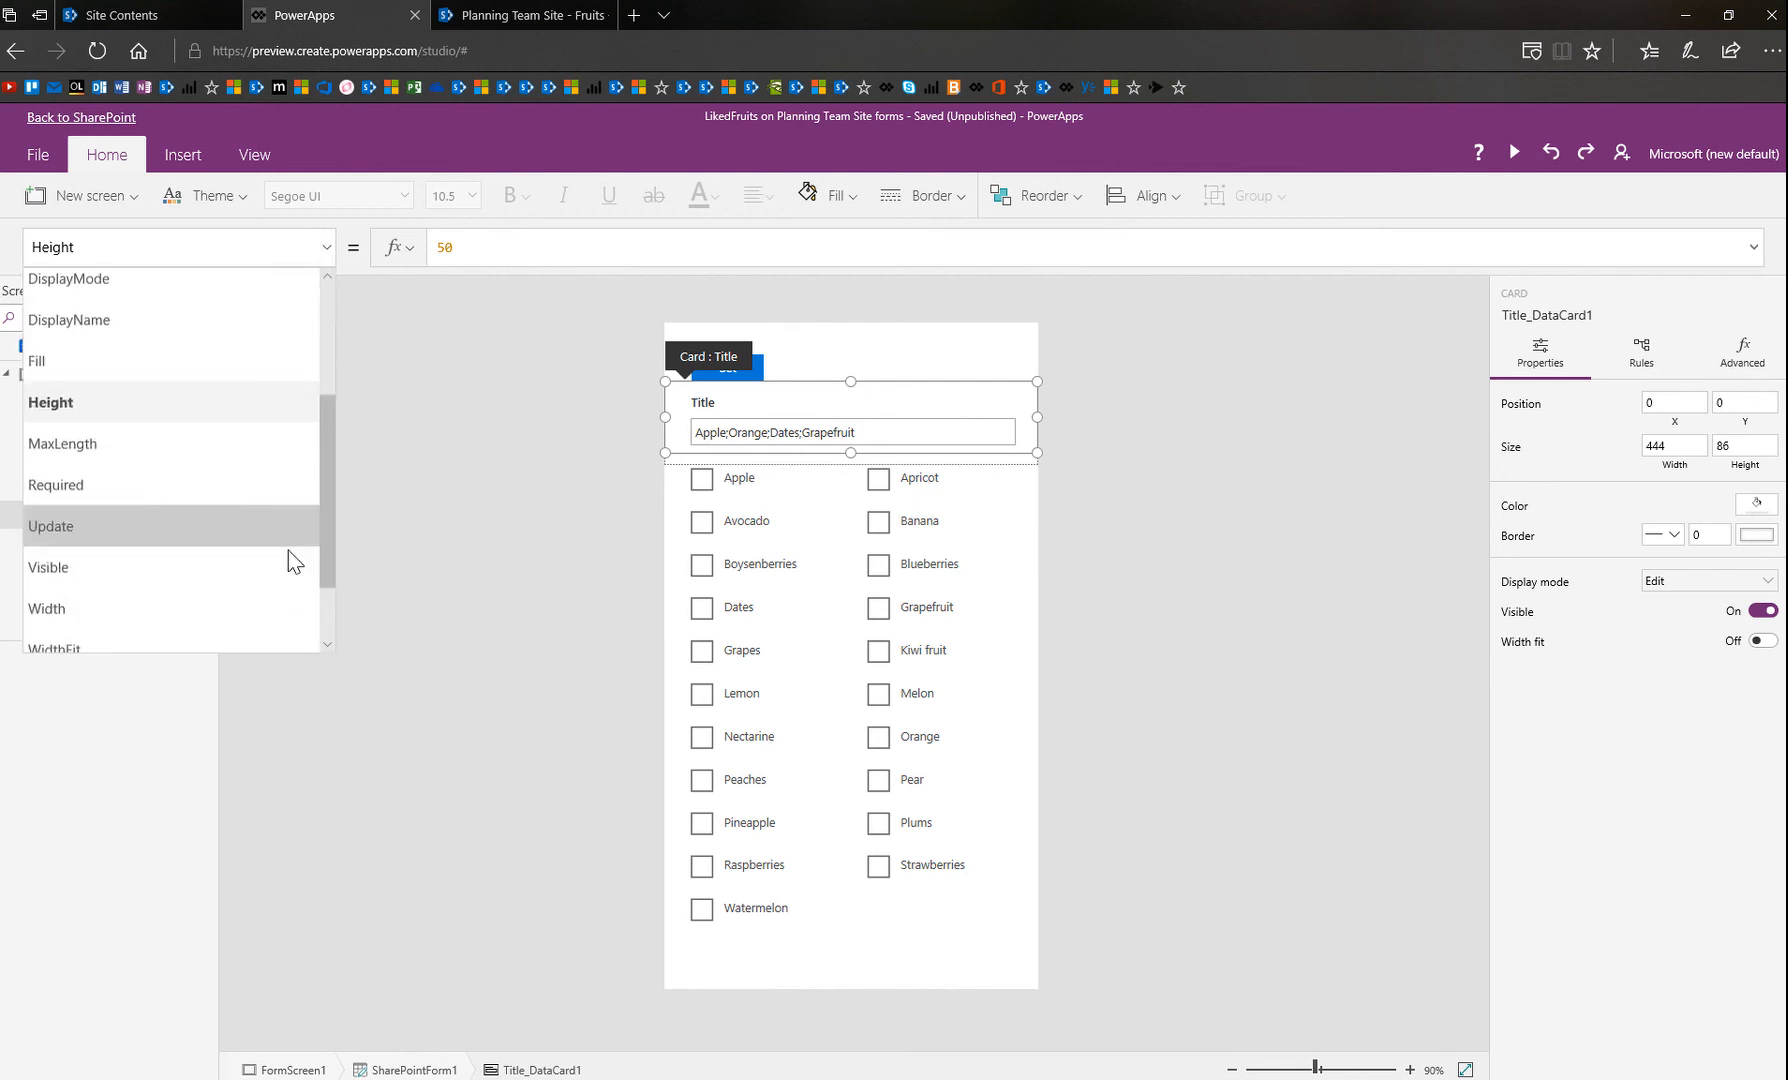
scroll(288, 550, down, 1)
click(238, 432)
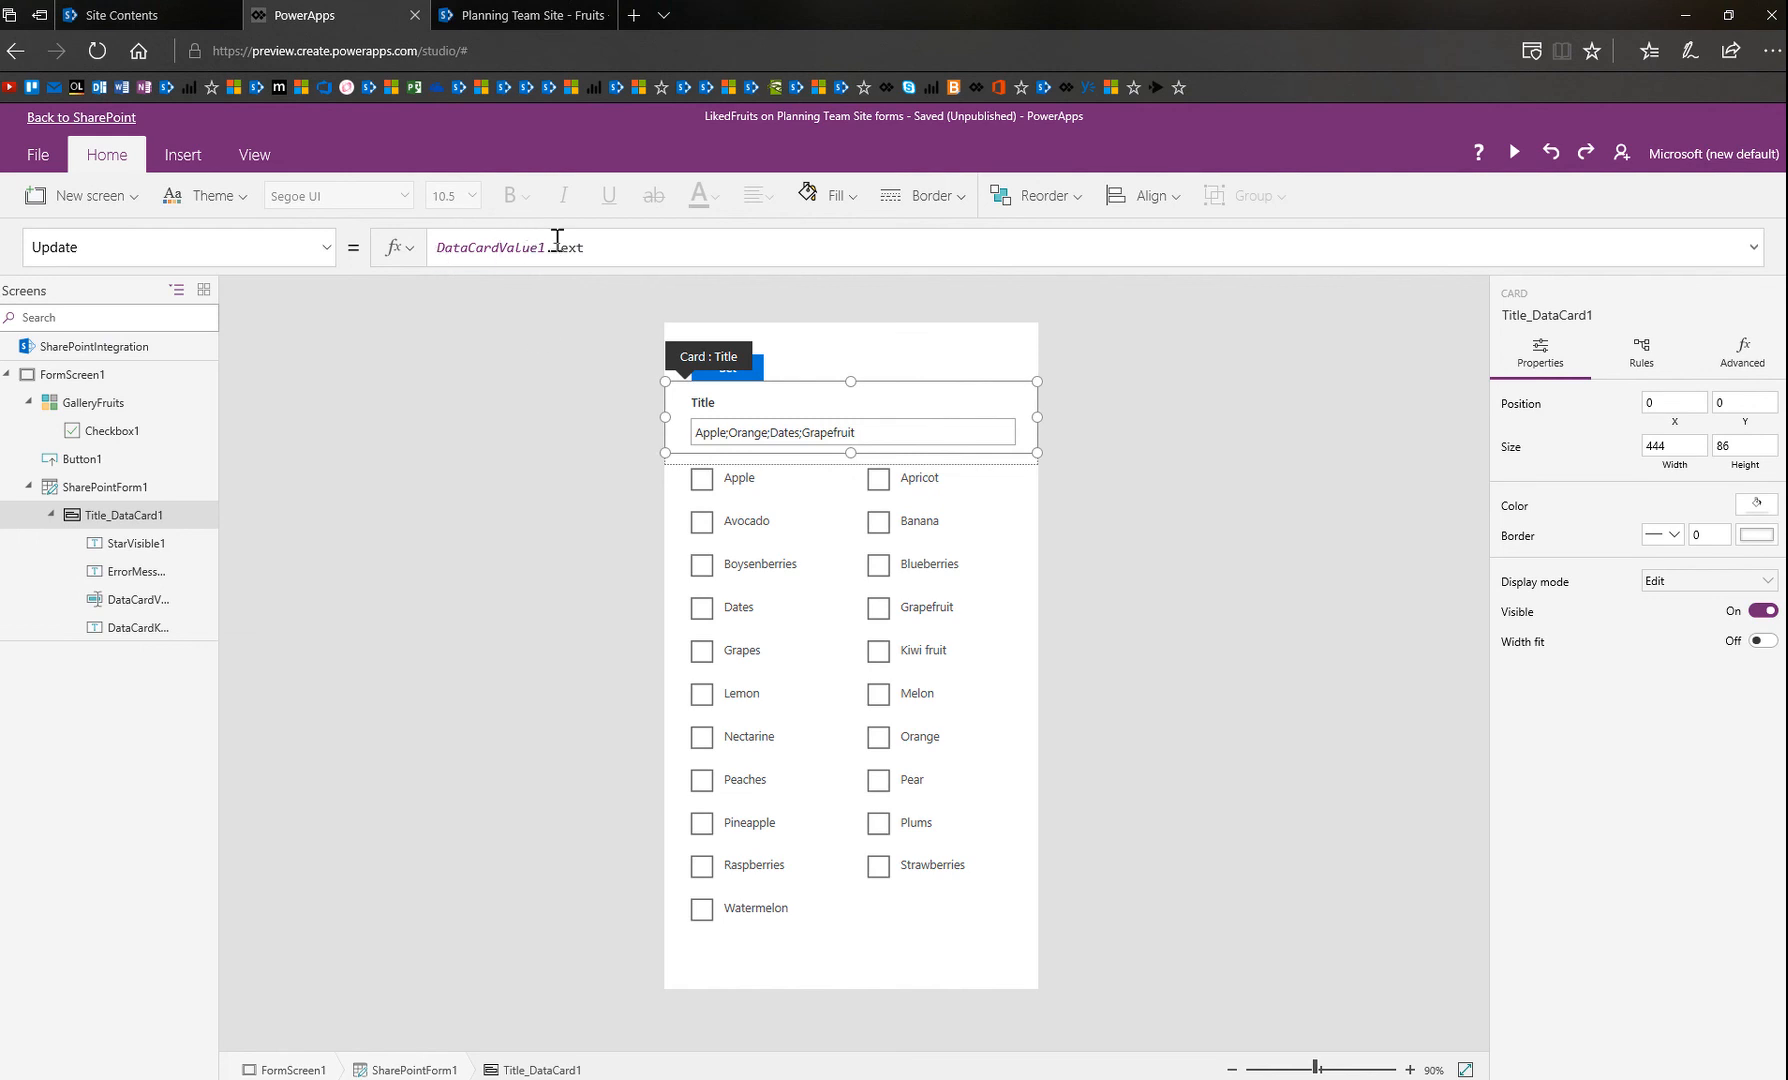
click(142, 607)
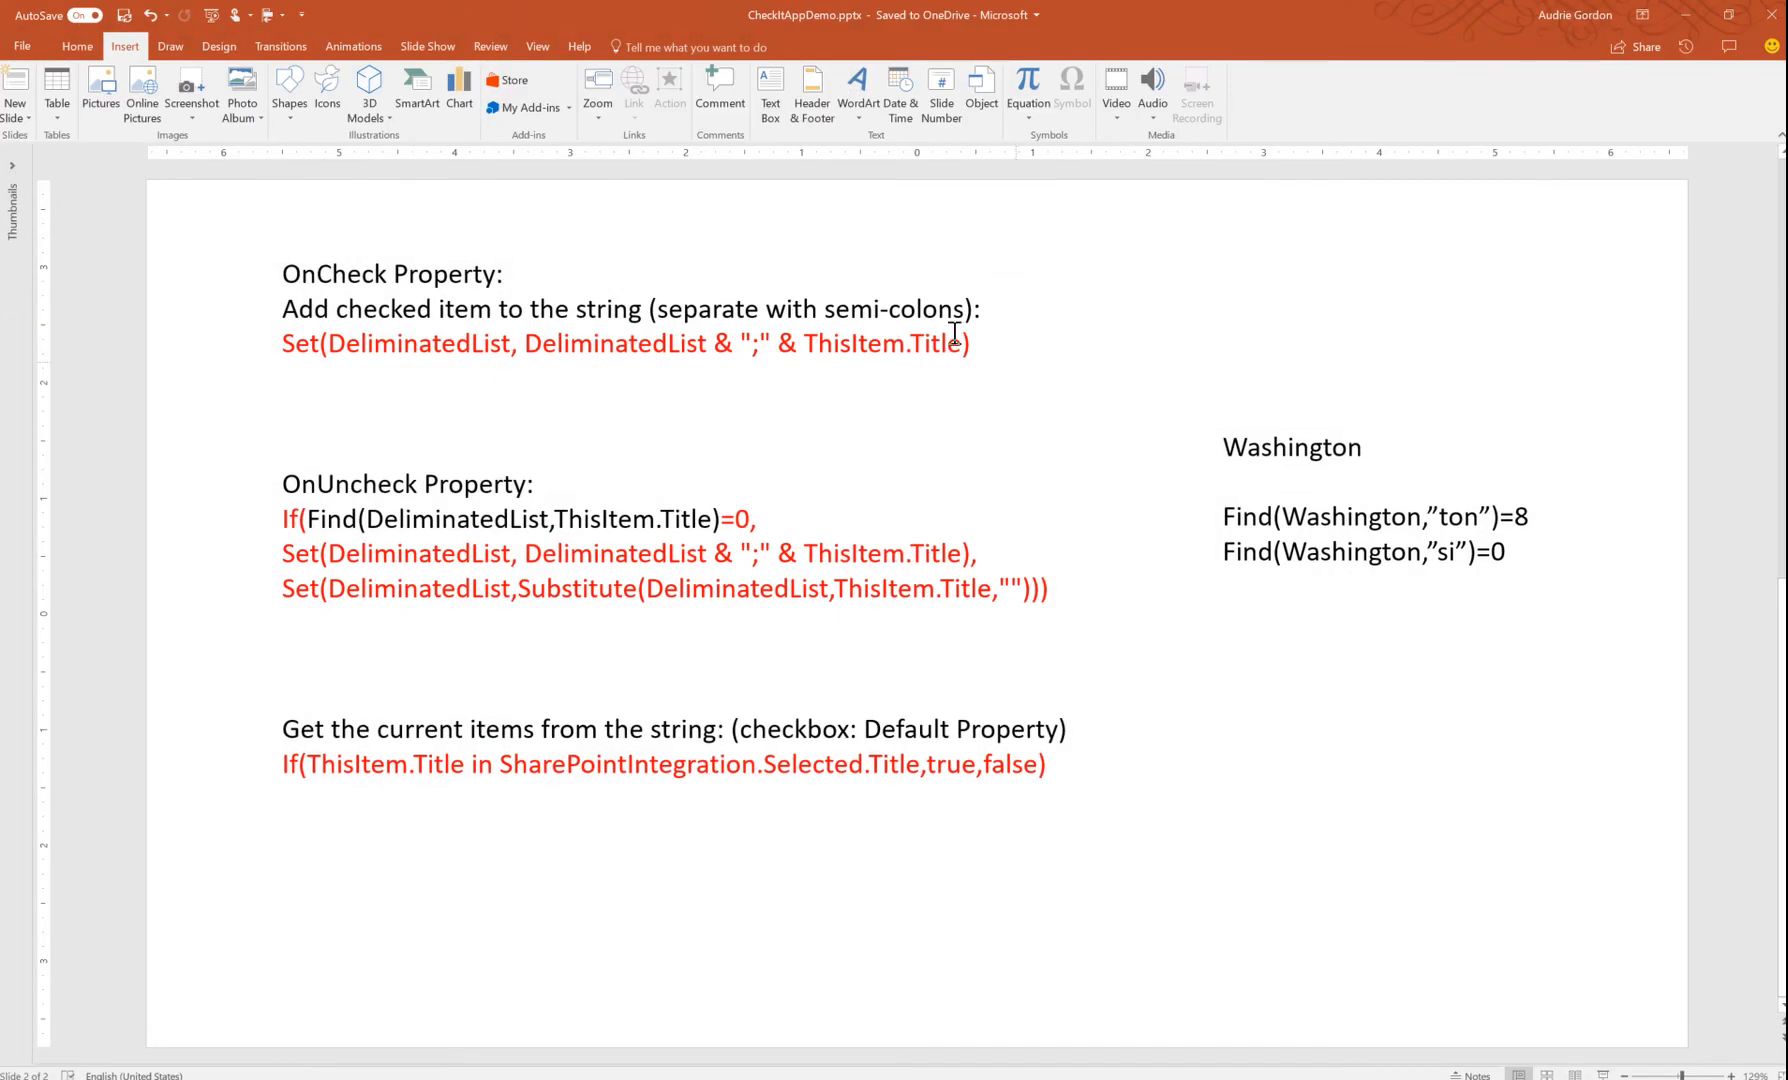
In the PowerPoint notes, copy the formula If(ThisItem.Title in SharePointIntegration.Selected.Title,true,false) for the check box default and return to PowerApps.
drag(970, 343, 778, 343)
drag(615, 320, 215, 360)
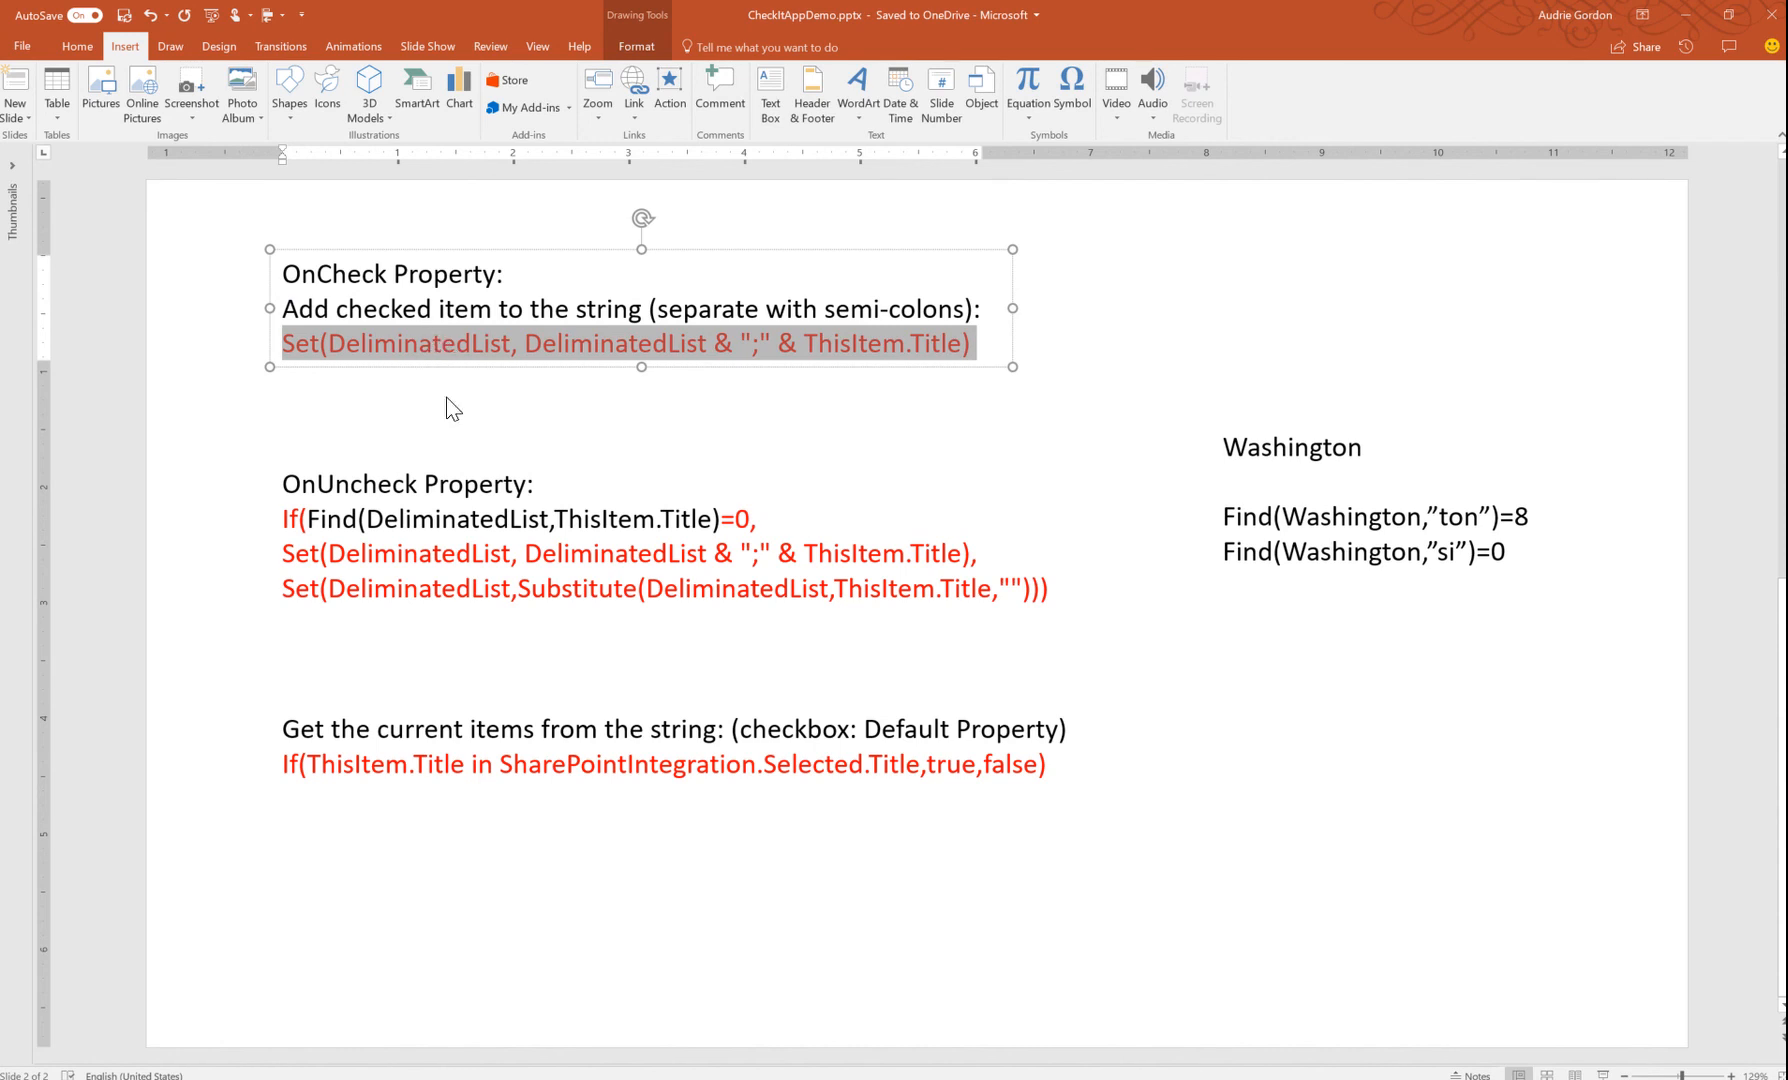
click(290, 765)
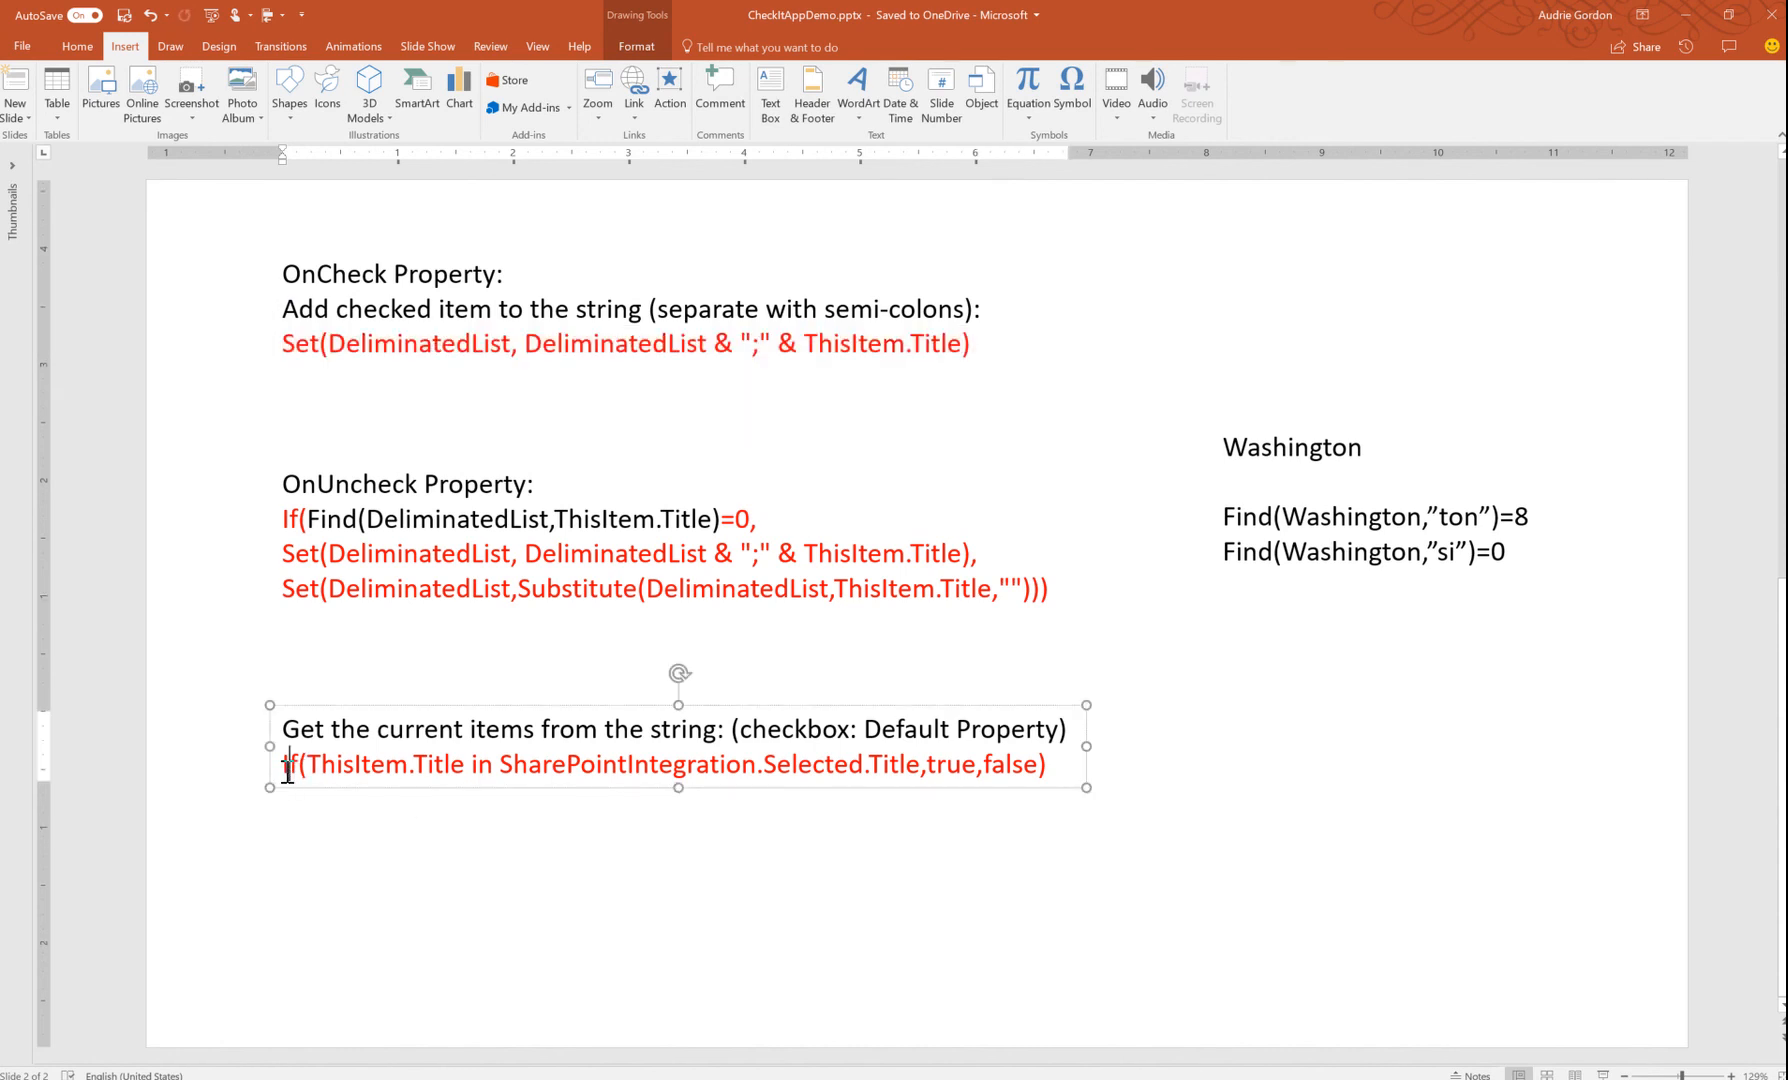
drag(284, 765, 1053, 790)
key(ctrl+c)
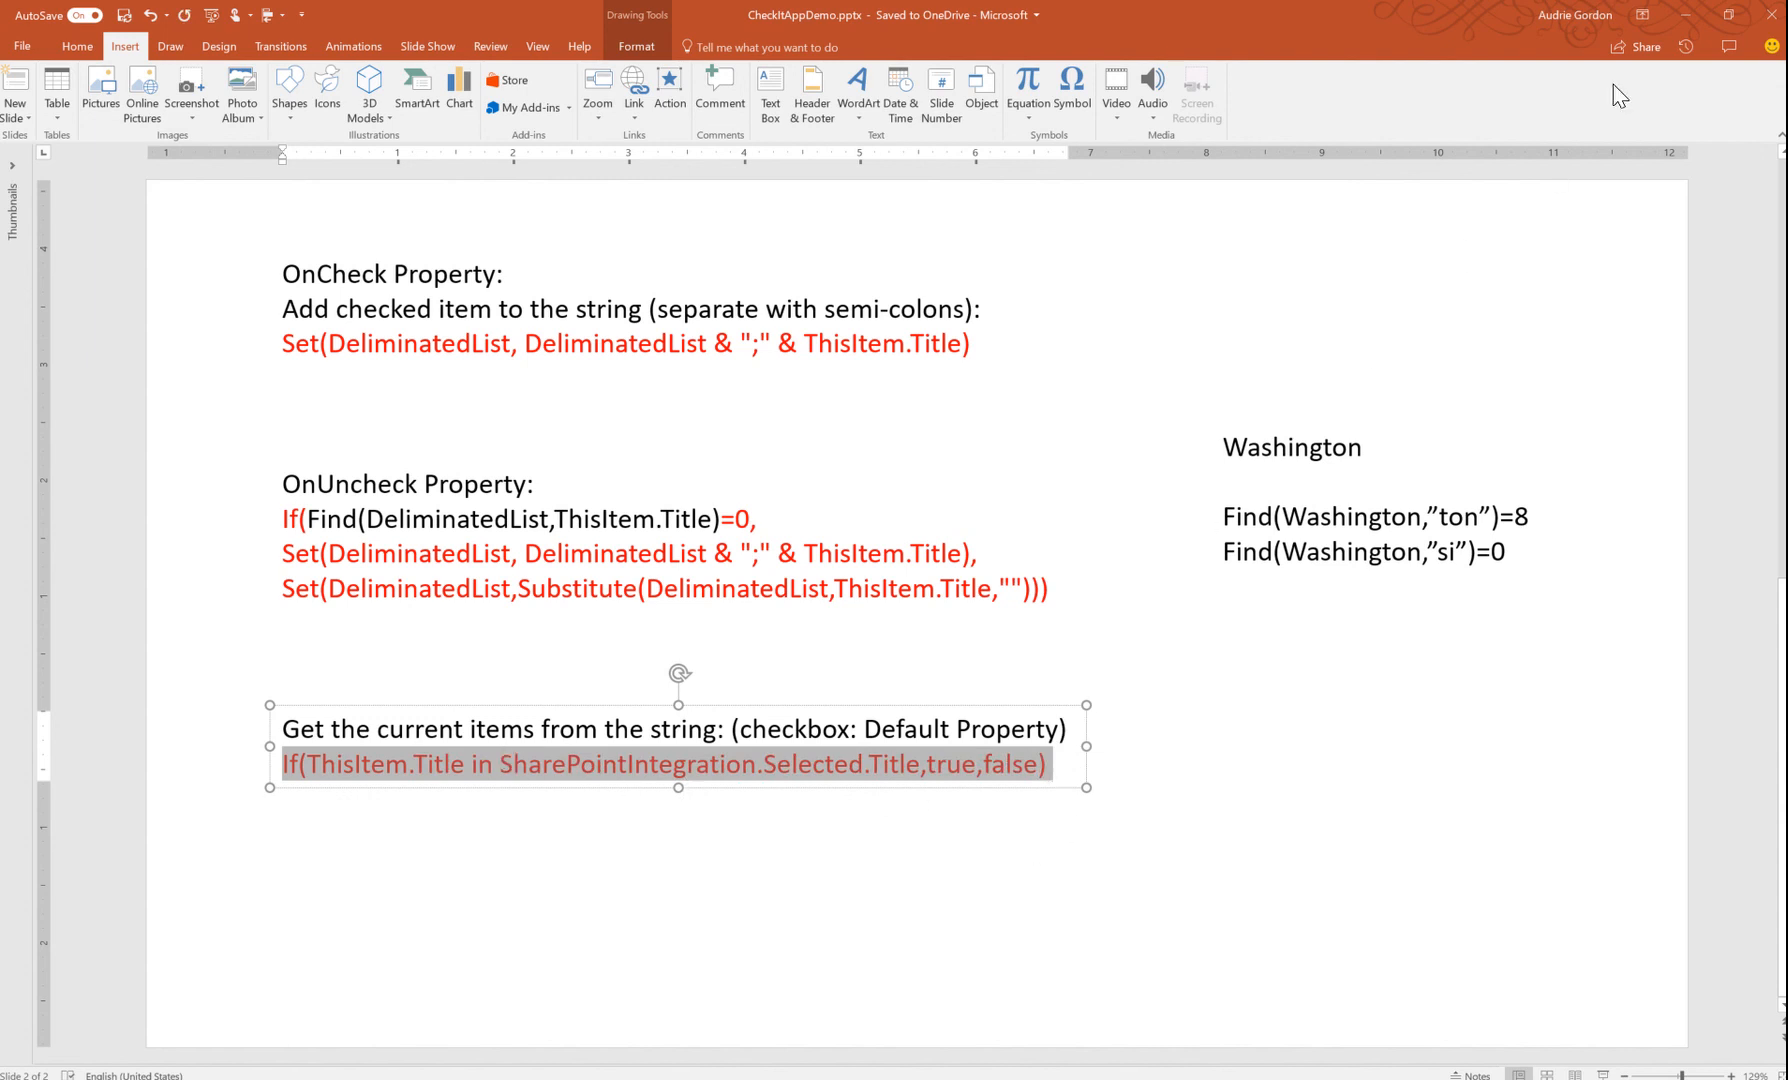
click(1686, 28)
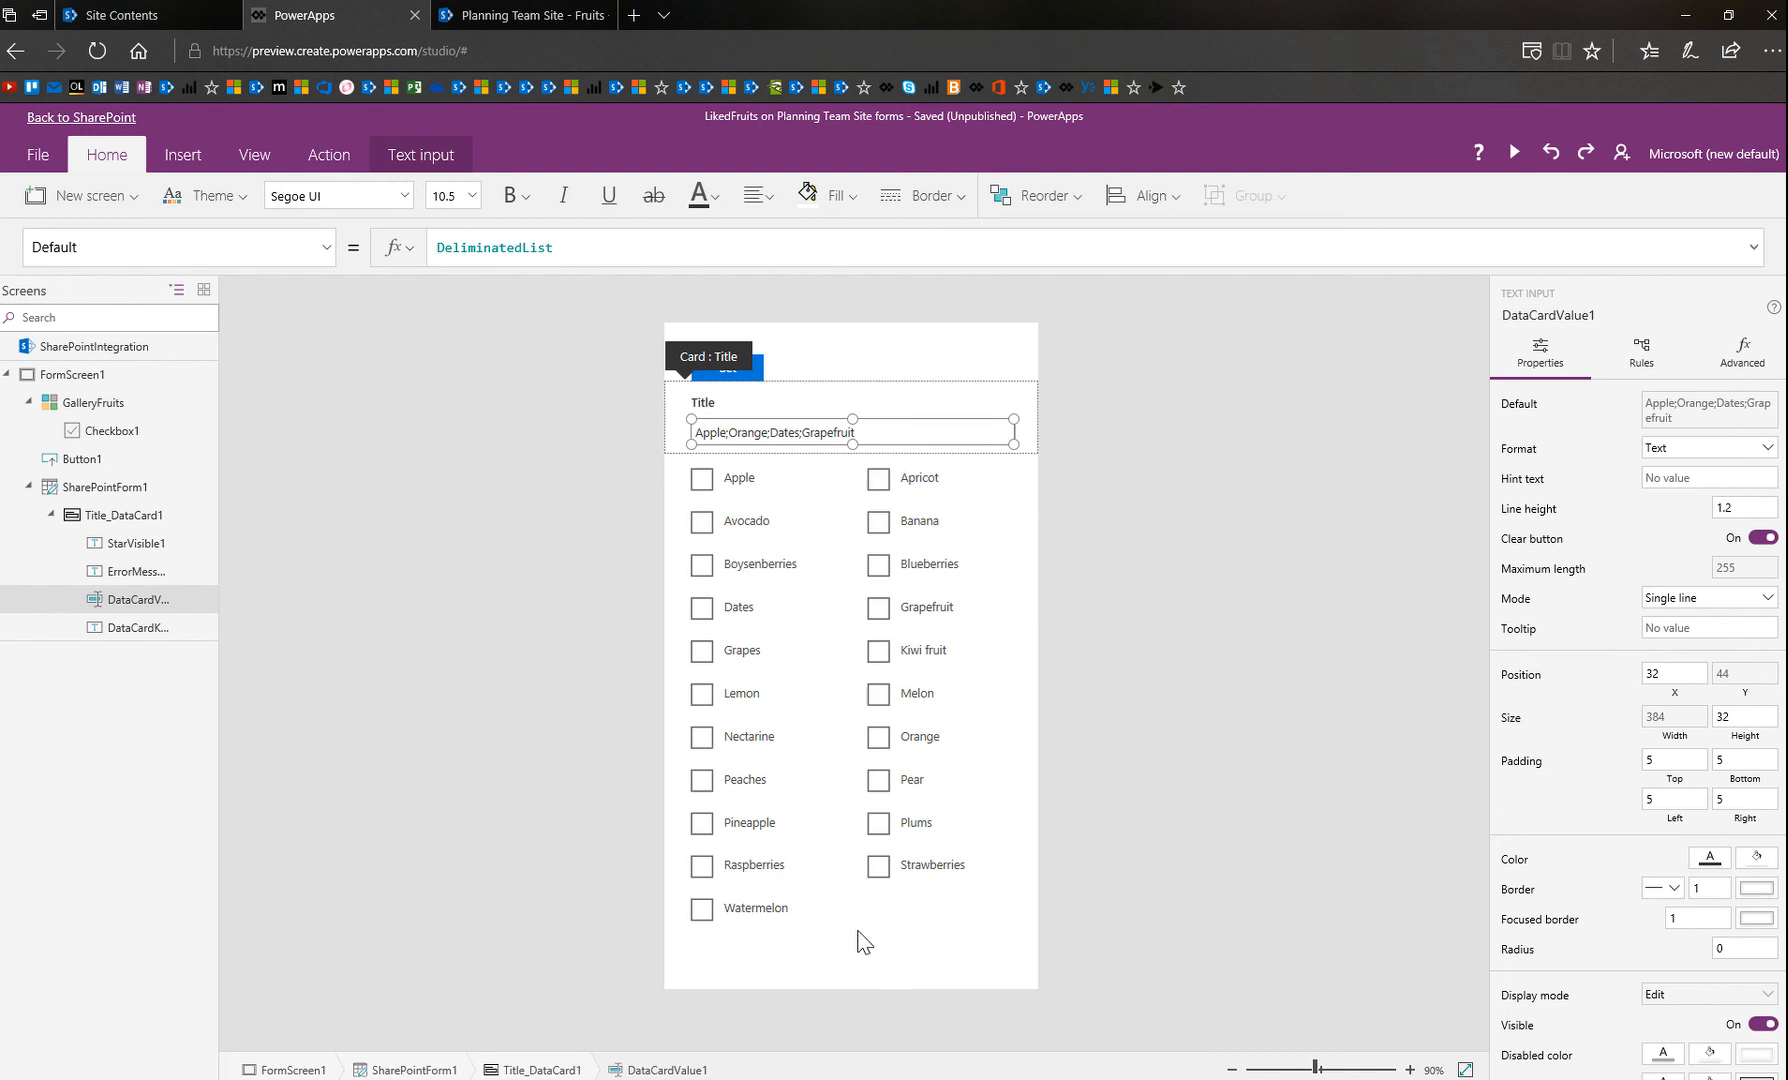
Resize the check box in the gallery's item template to 200 wide and 46 high.
click(832, 948)
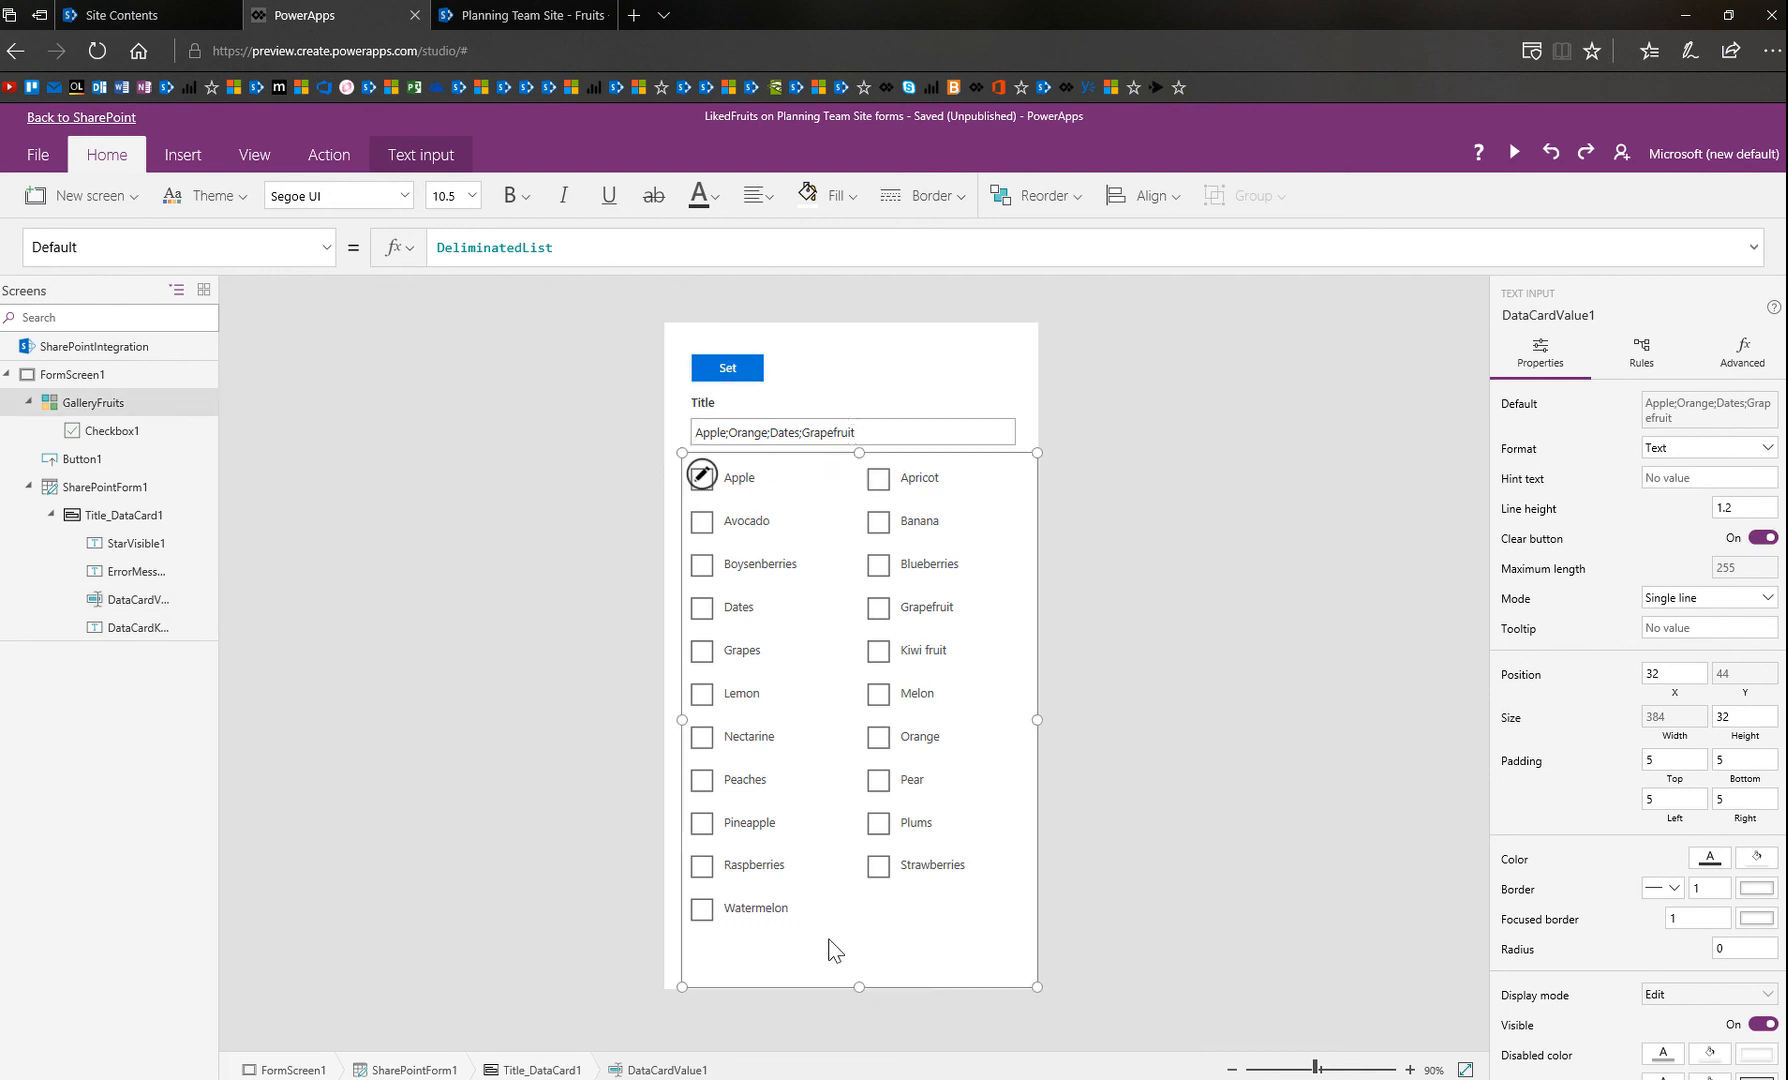
click(700, 487)
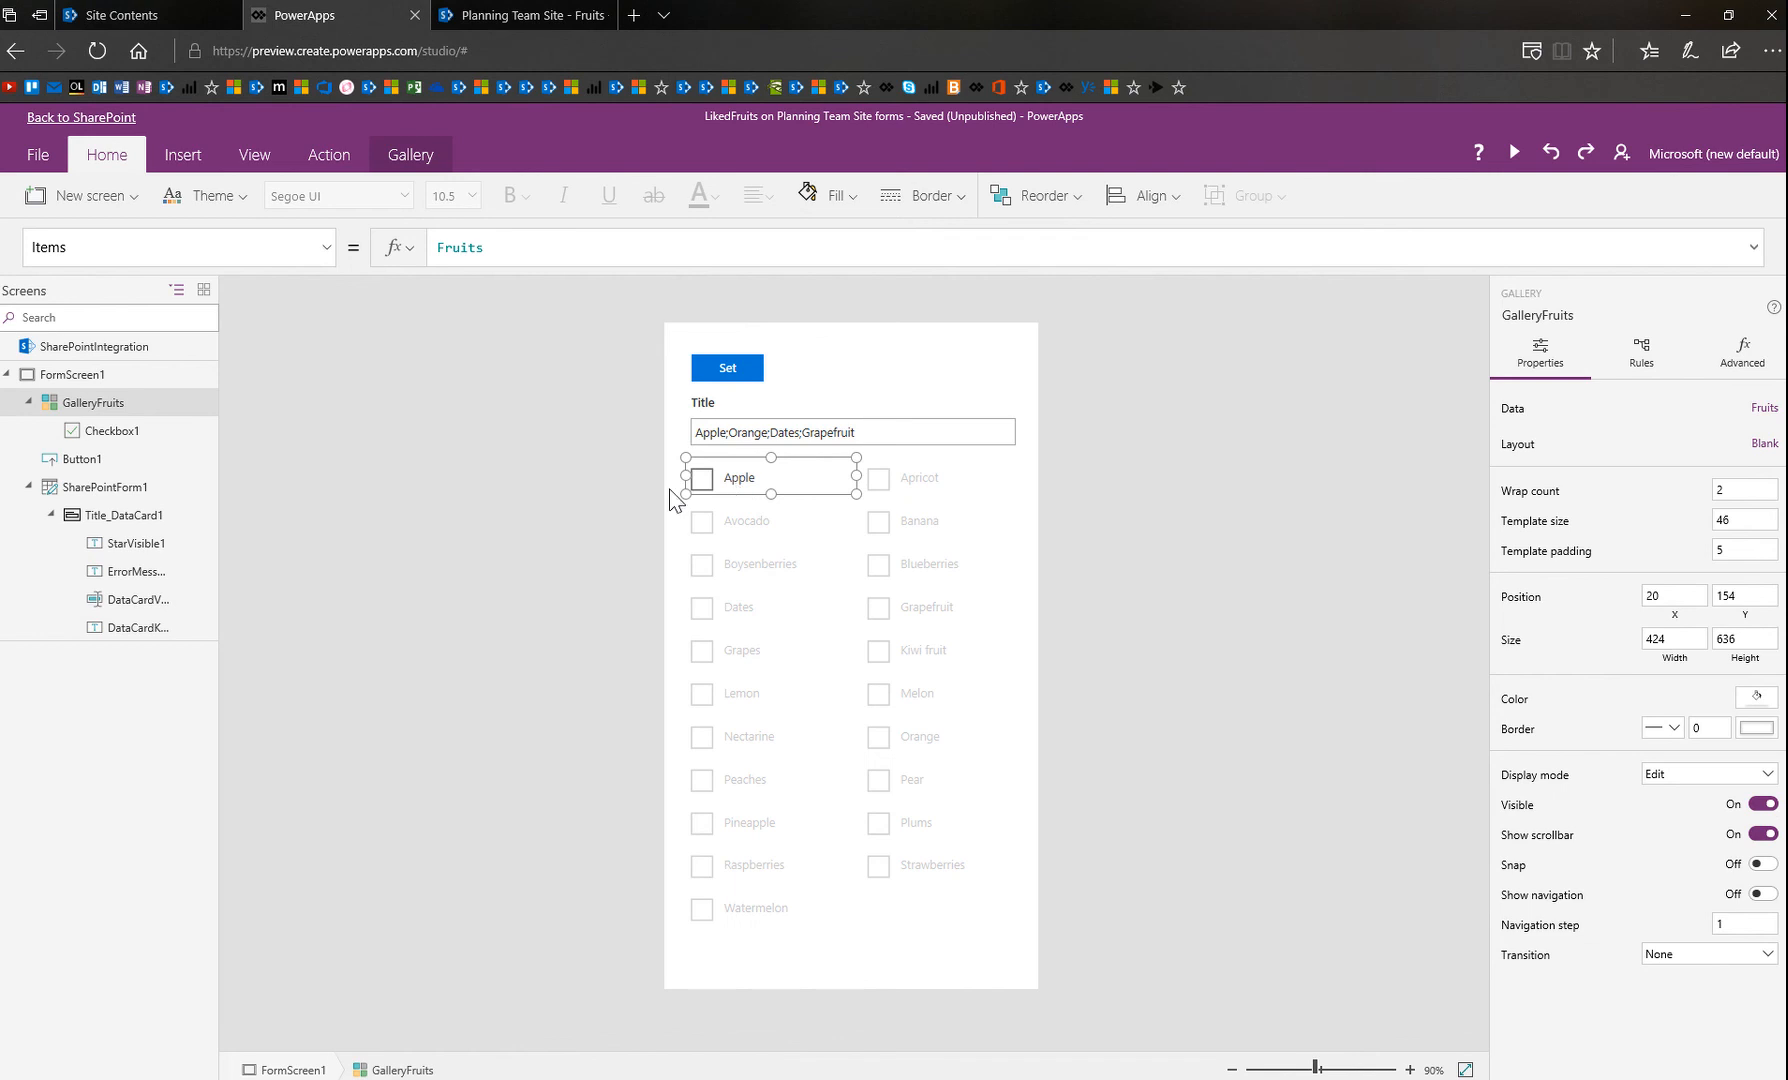
click(100, 430)
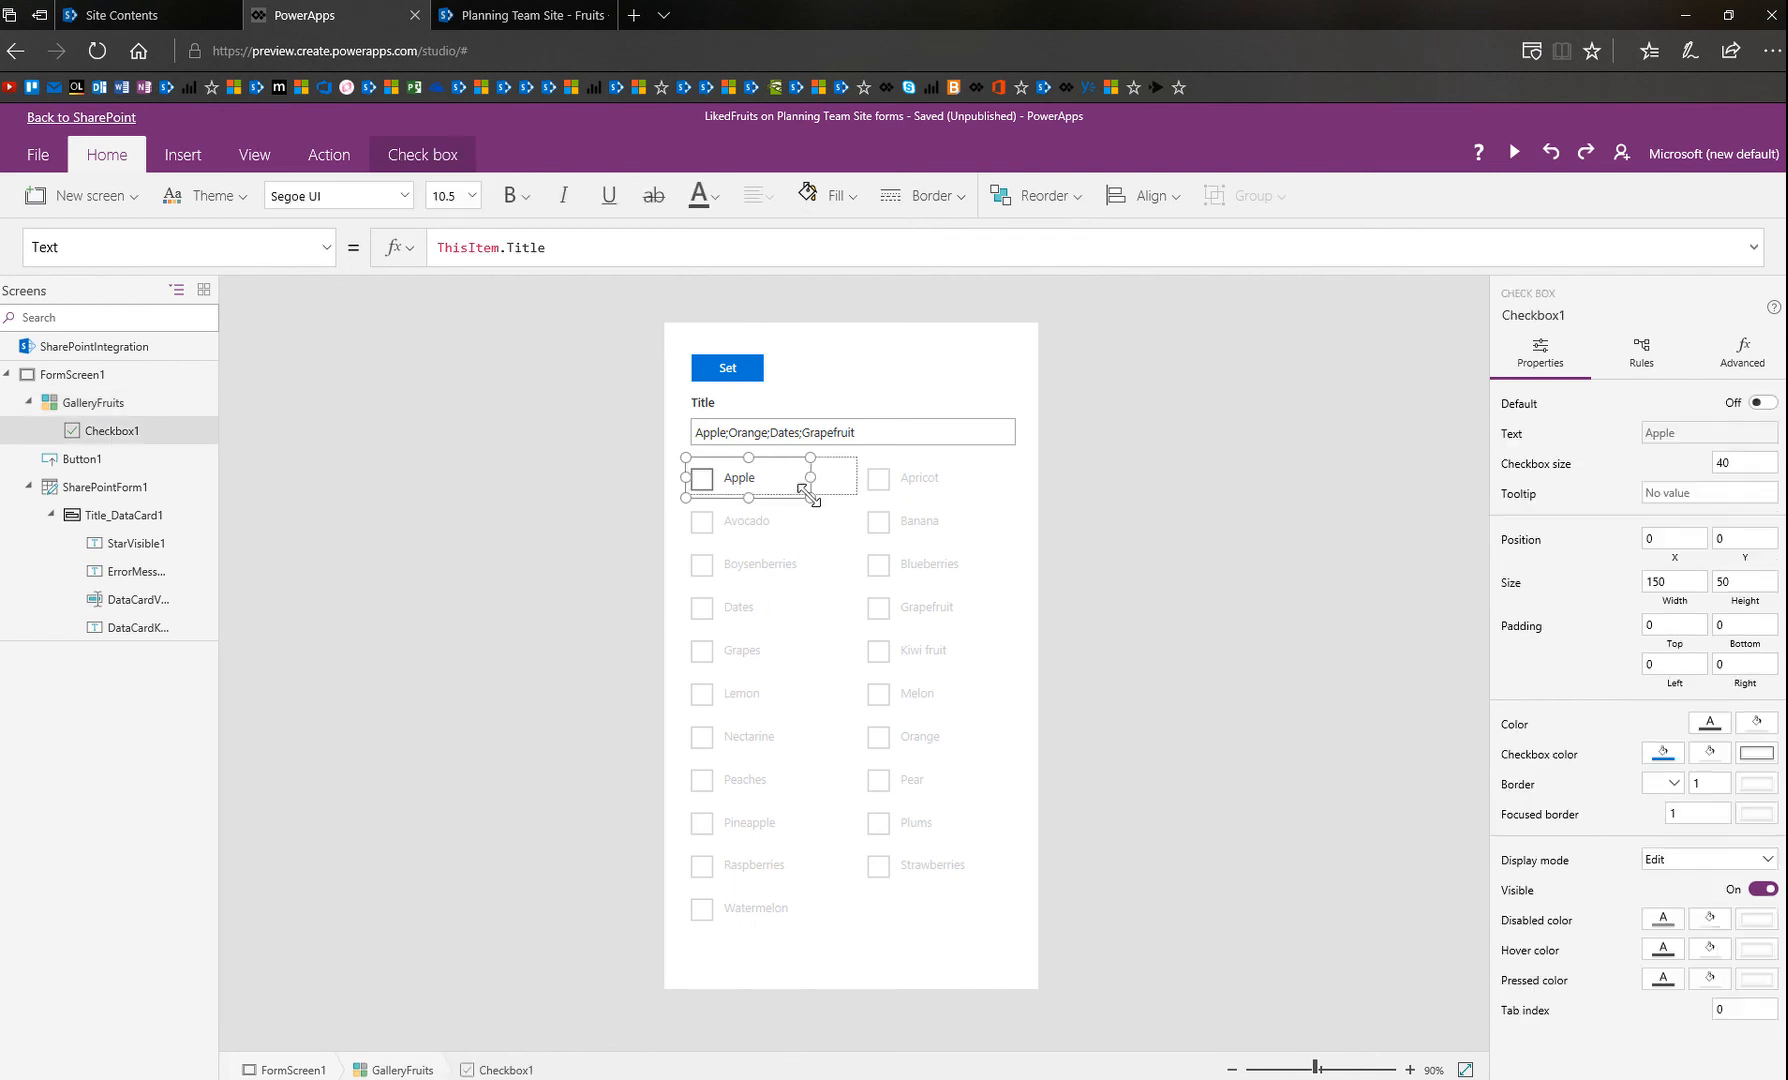
drag(810, 497, 852, 493)
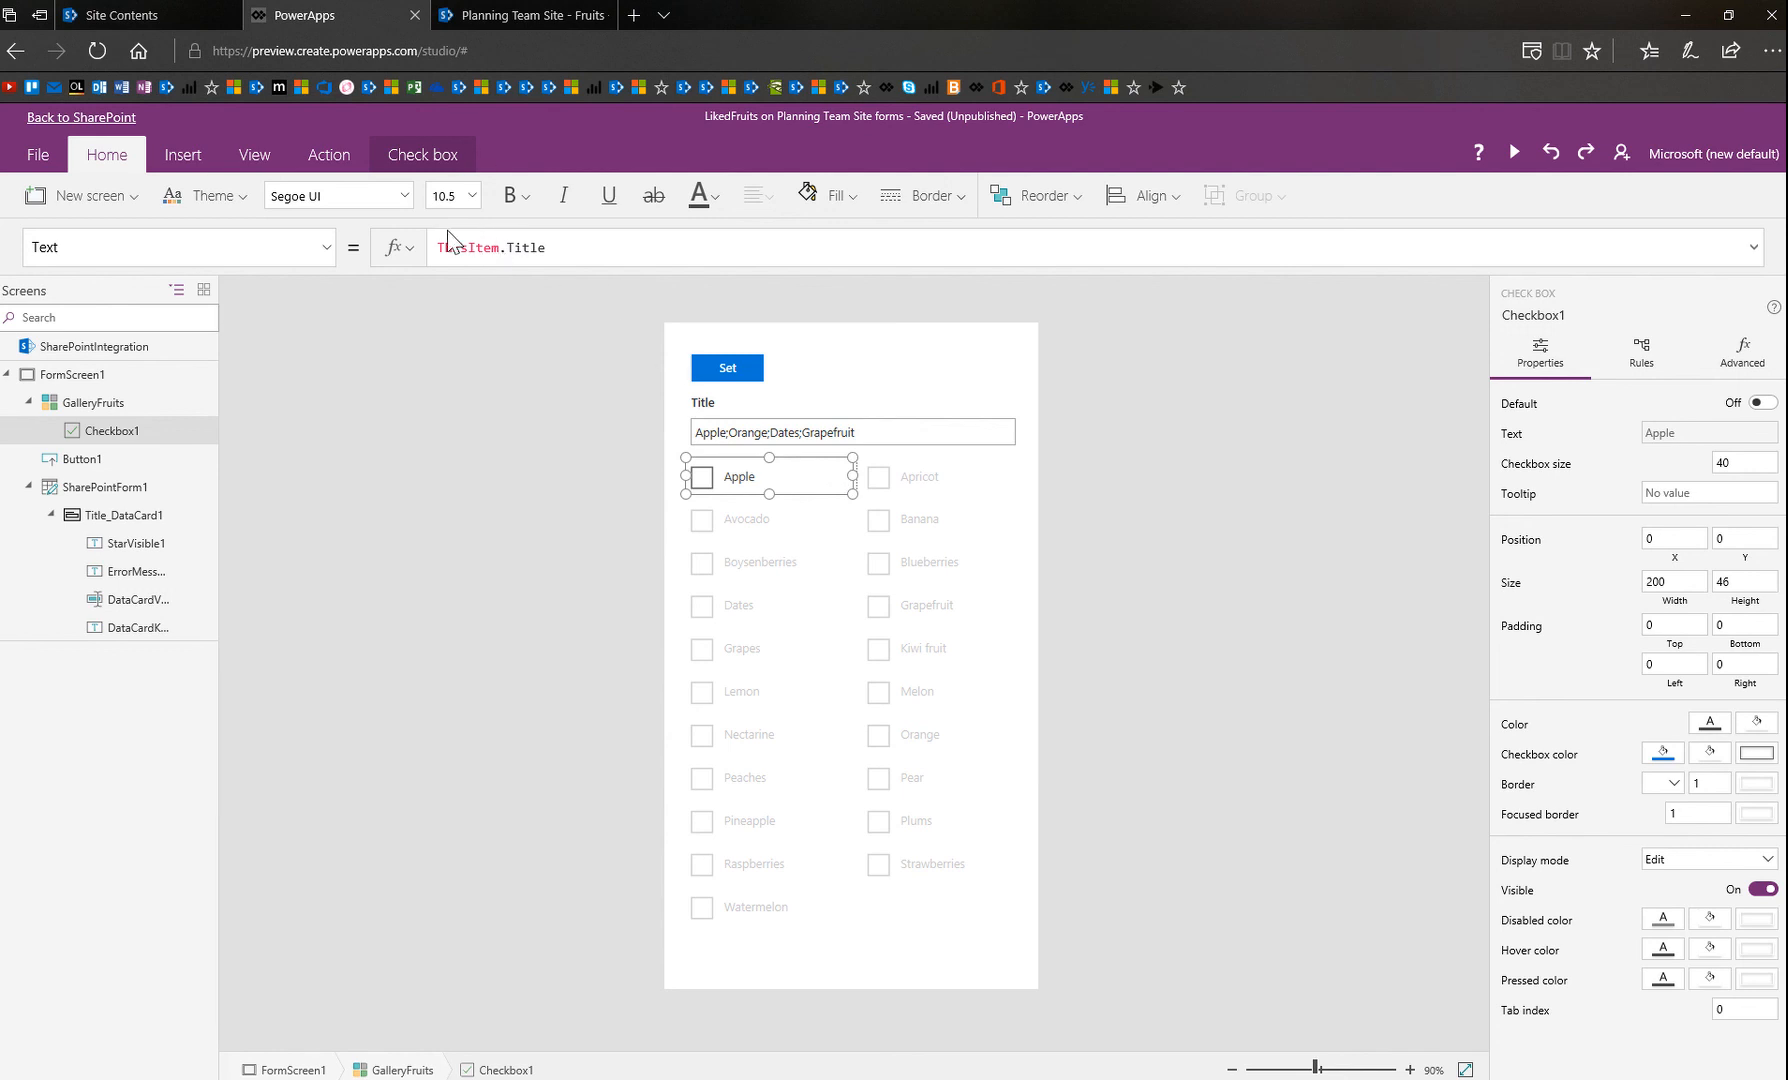
Set the check box's Default property to If(ThisItem.Title in SharePointIntegration.Selected.Title,true,false).
click(328, 252)
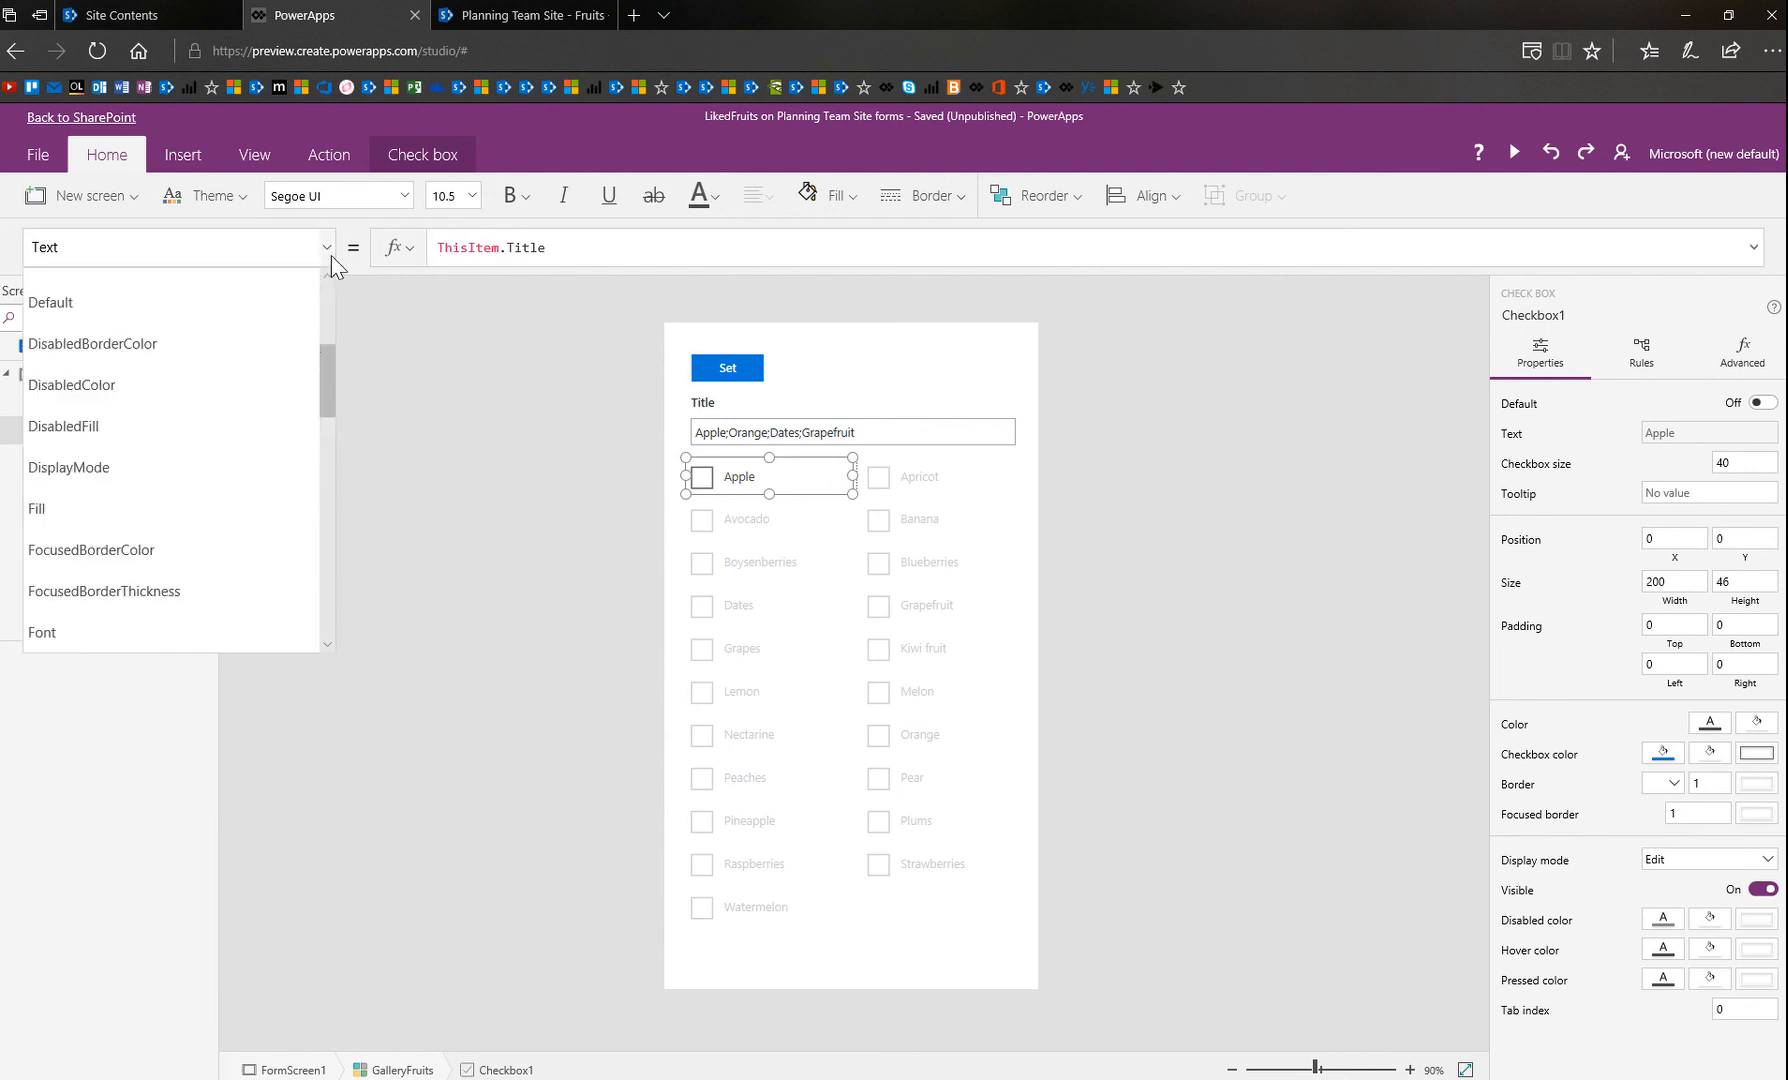
click(206, 318)
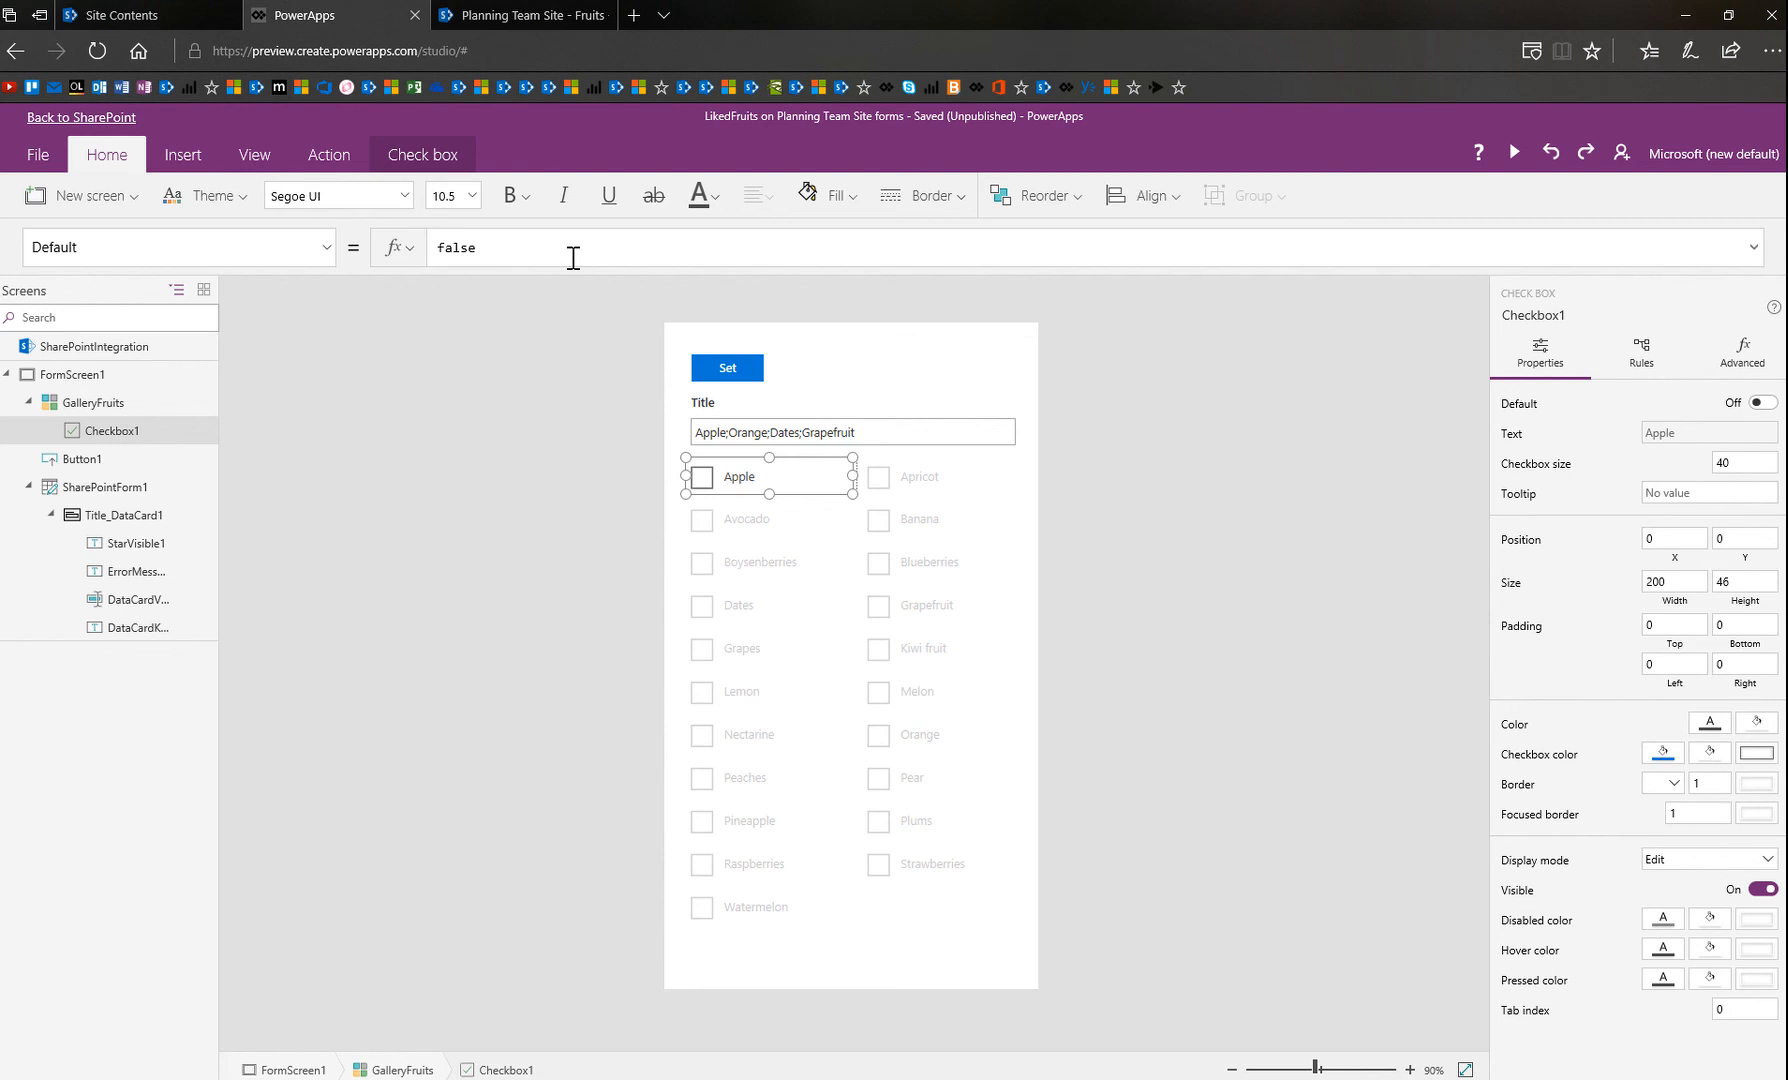
drag(573, 258, 408, 217)
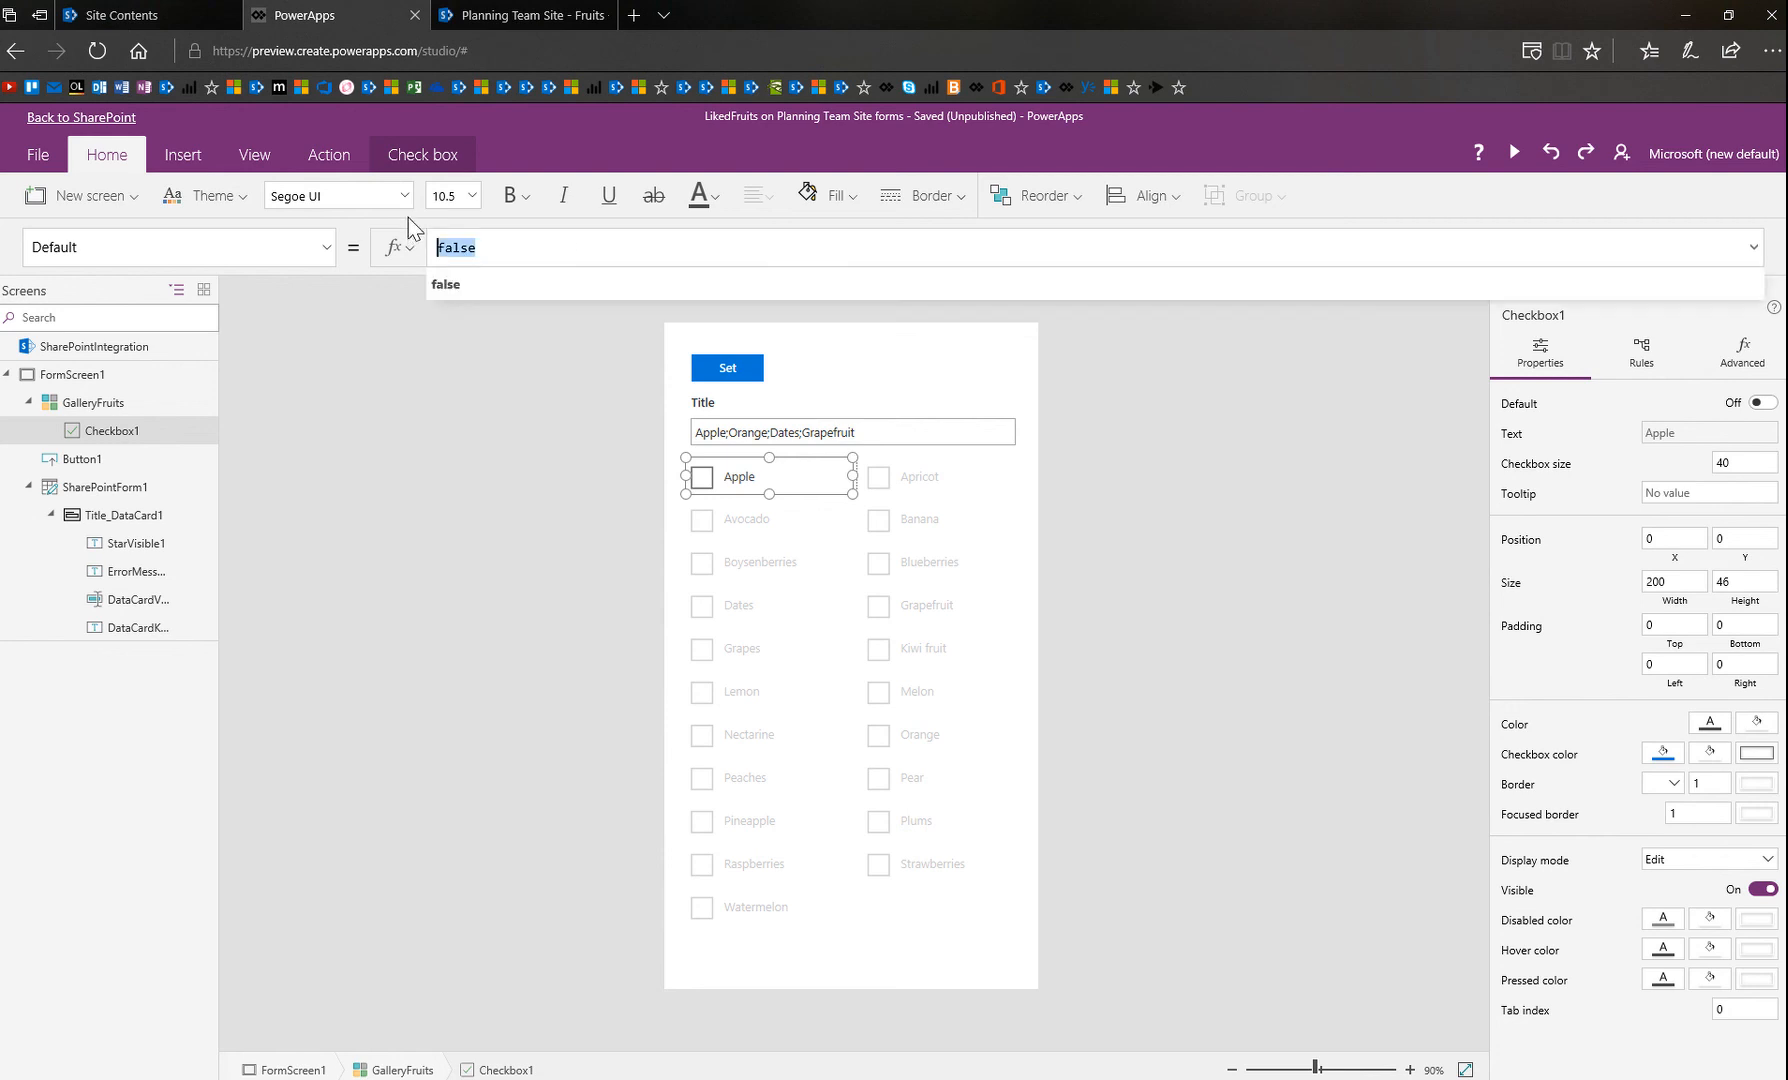
key(ctrl+v)
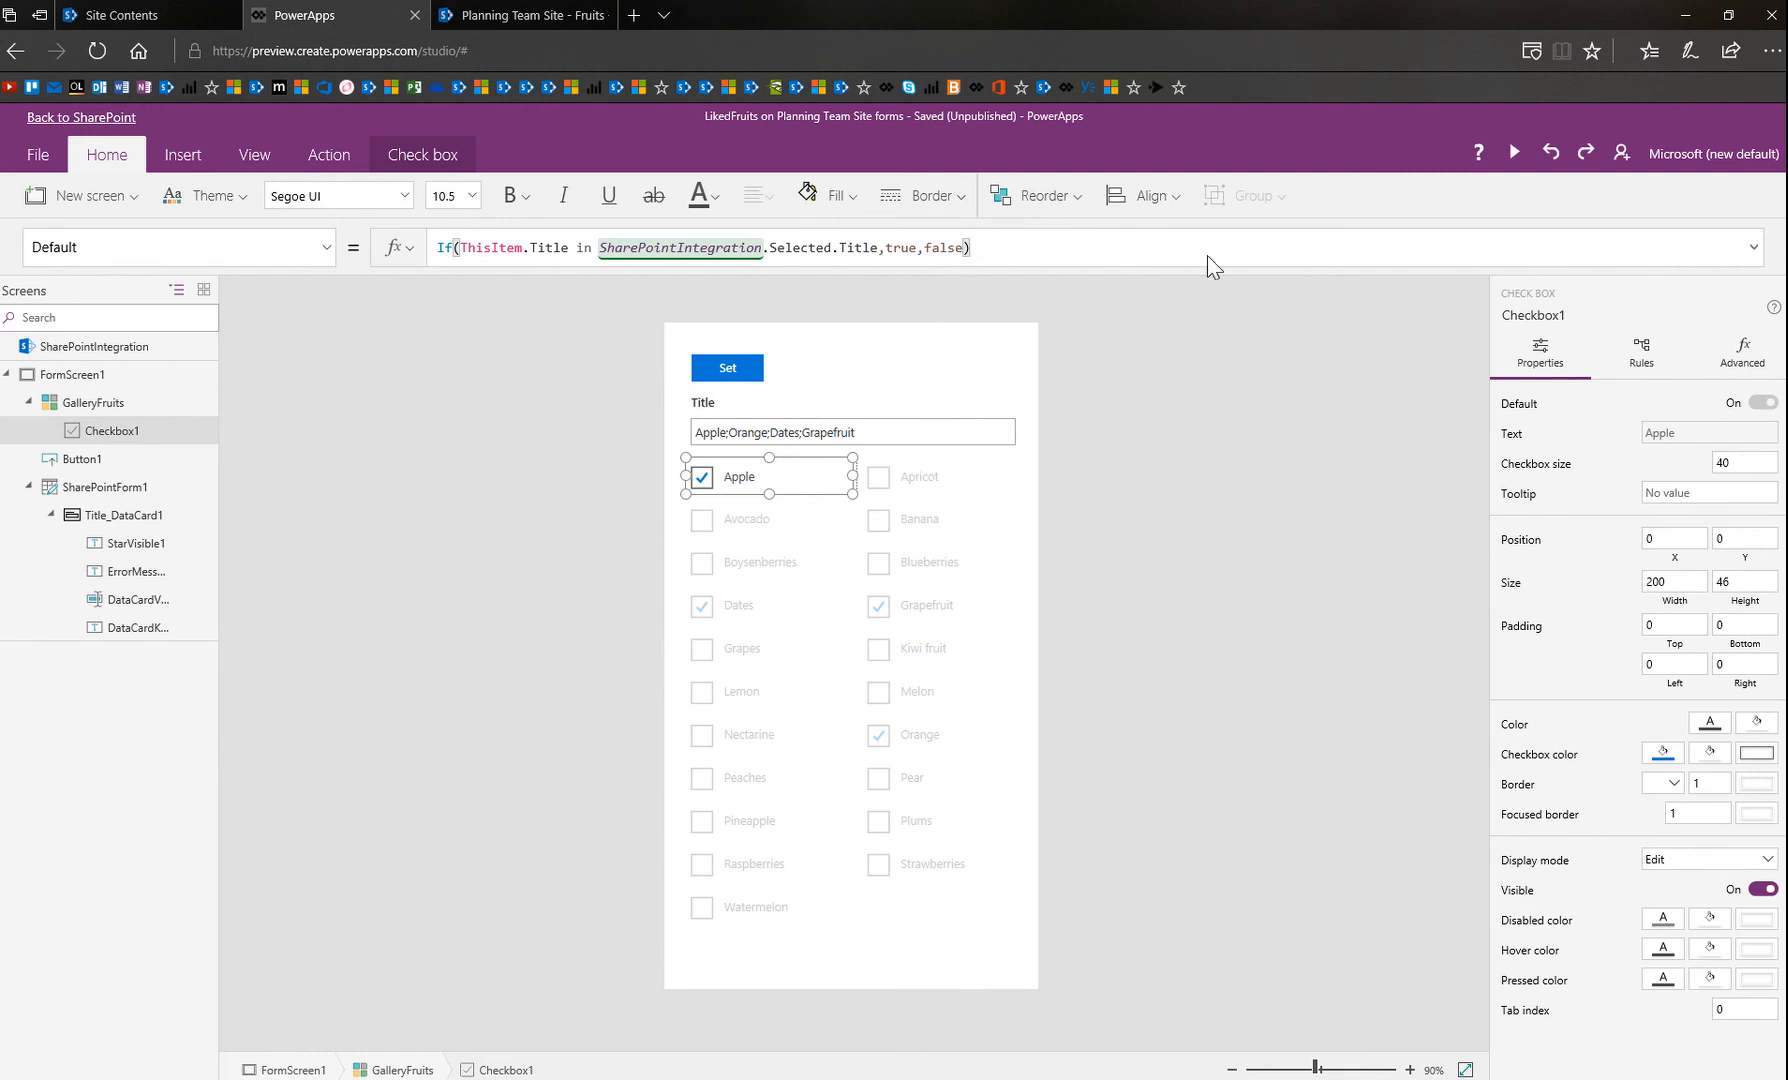
click(1250, 380)
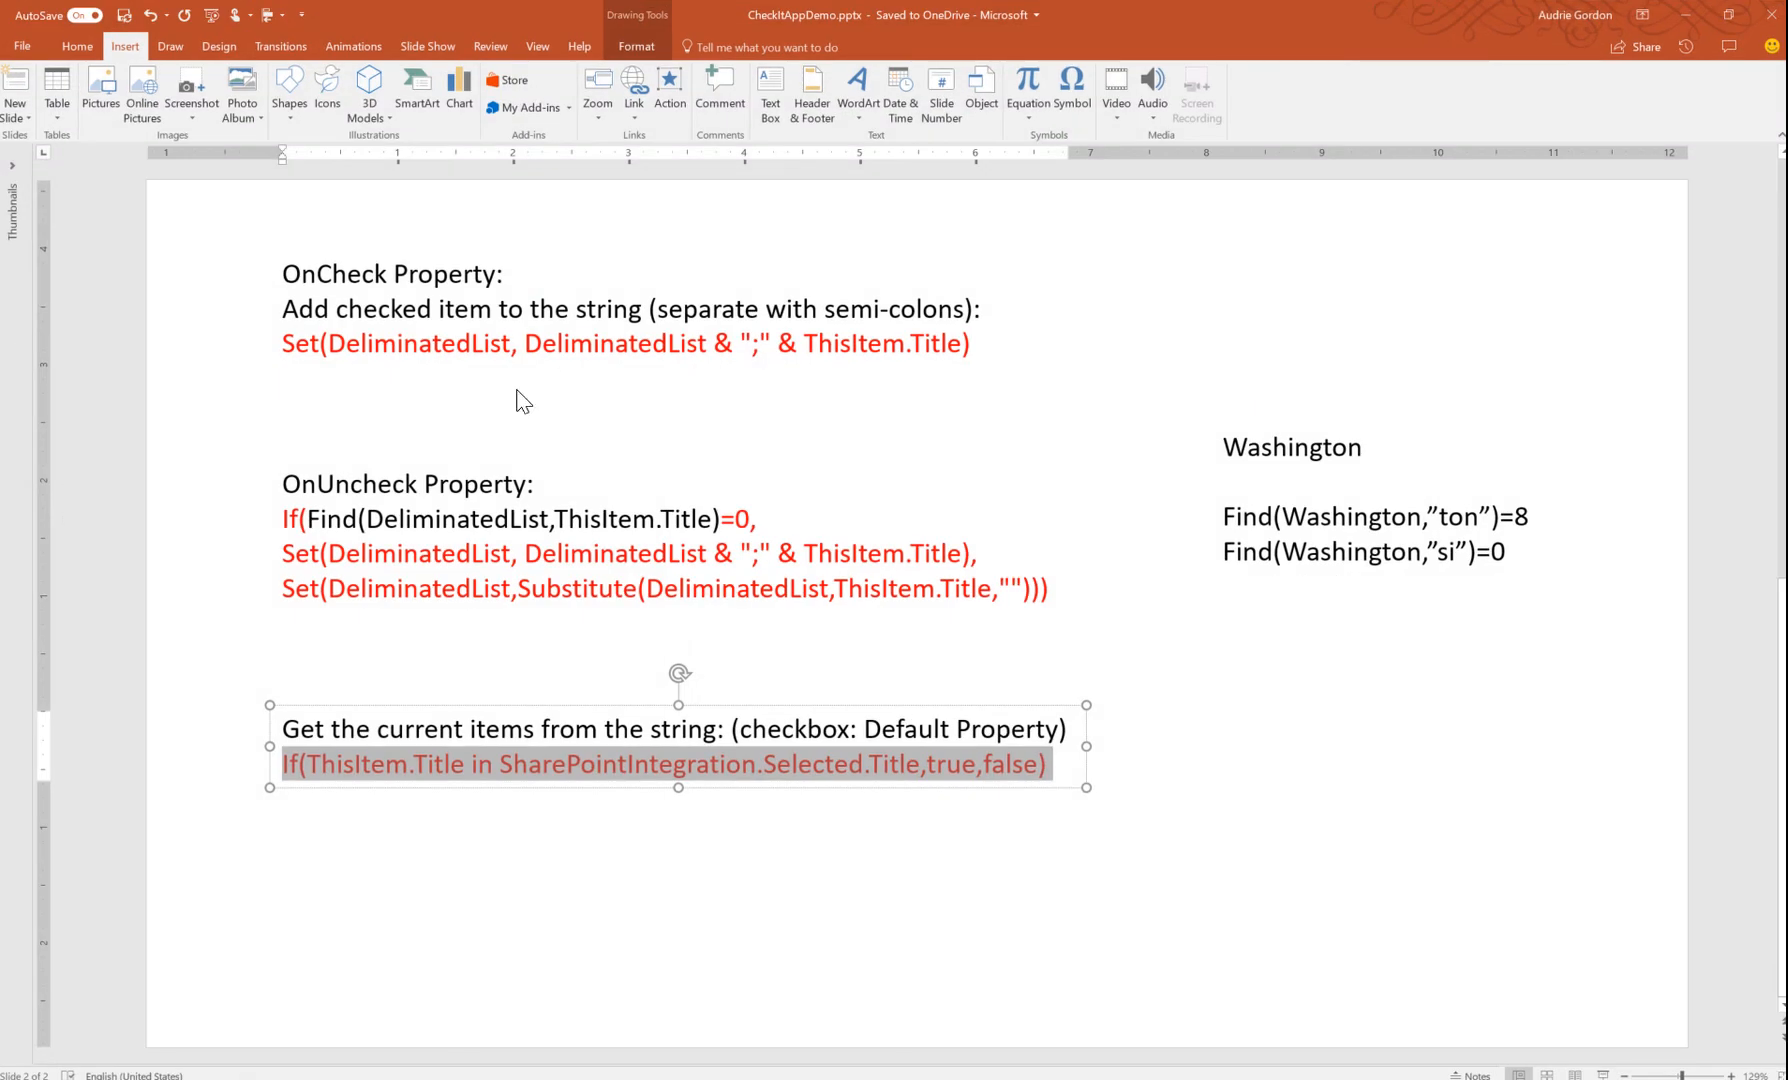
Copy the OnCheck formula Set(DeliminatedList, DeliminatedList & ";" & ThisItem.Title) from the PowerPoint slide.
click(399, 336)
drag(282, 343, 984, 374)
key(ctrl+c)
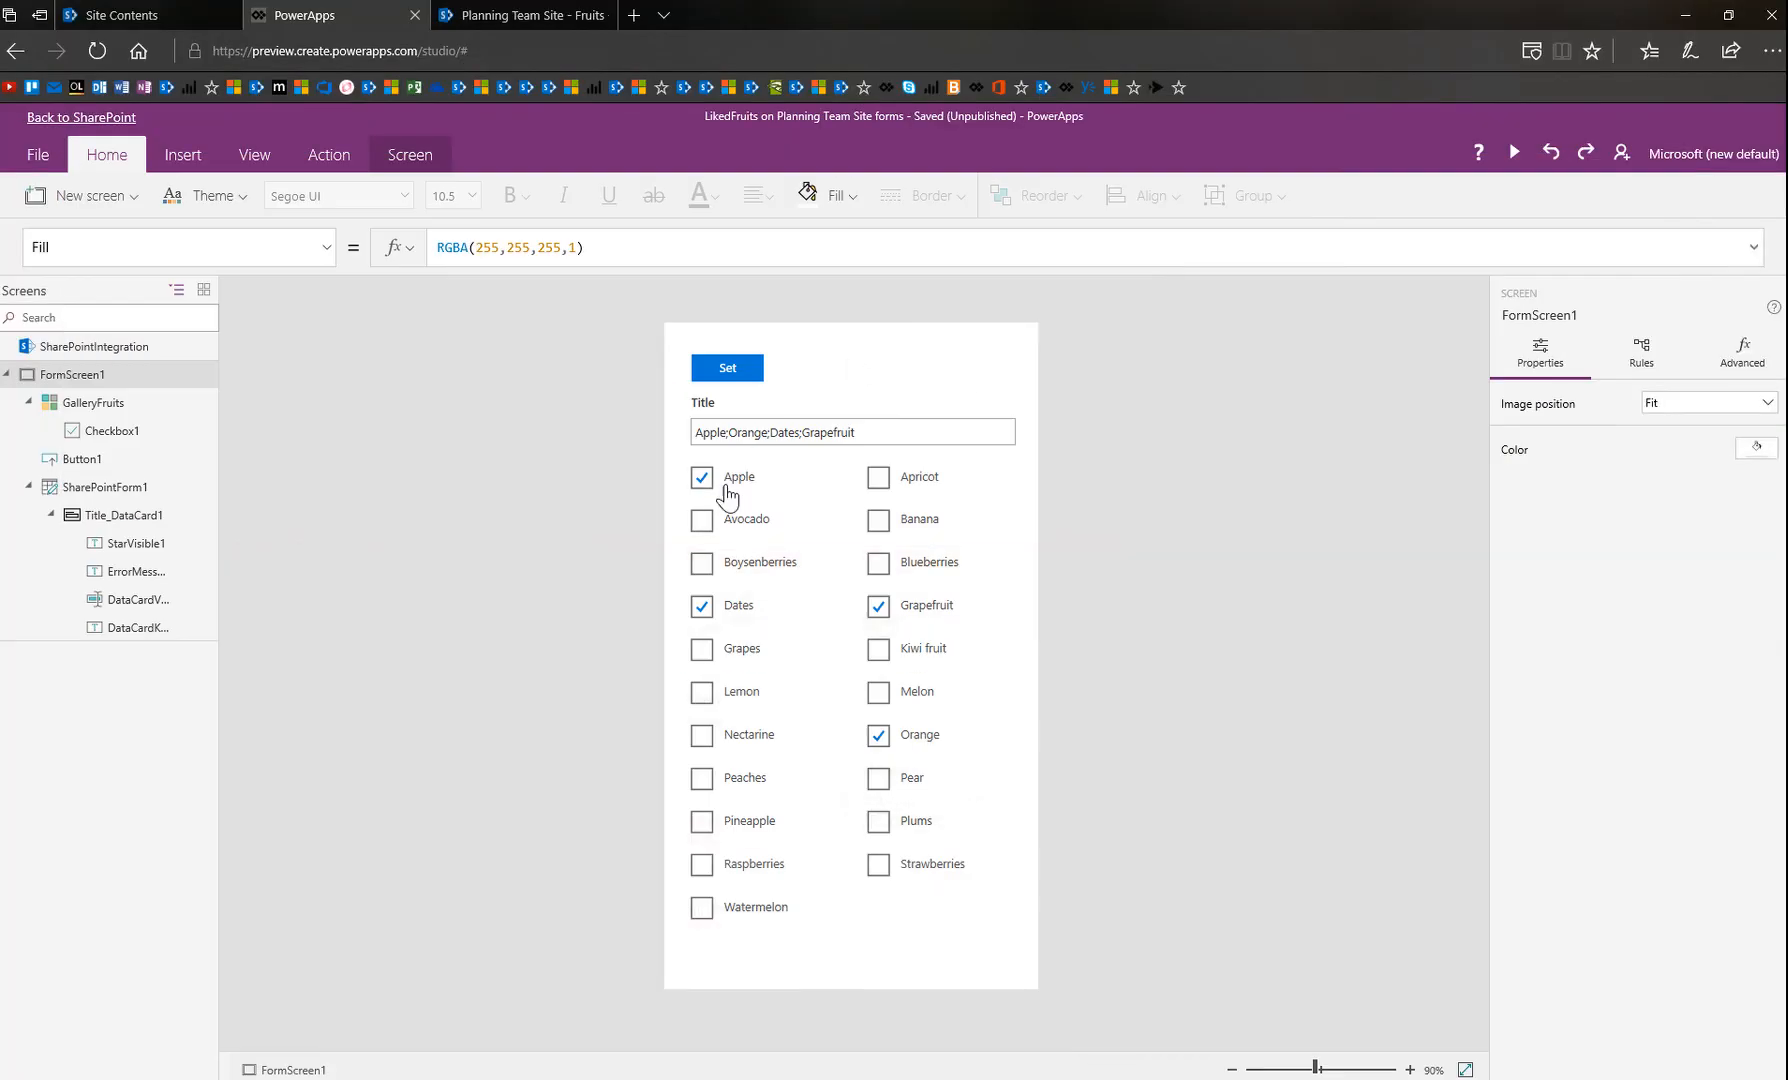
In PowerApps, set the gallery check box's OnCheck property to Set(DeliminatedList, DeliminatedList & ";" & ThisItem.Title), without a trailing blank line.
click(726, 493)
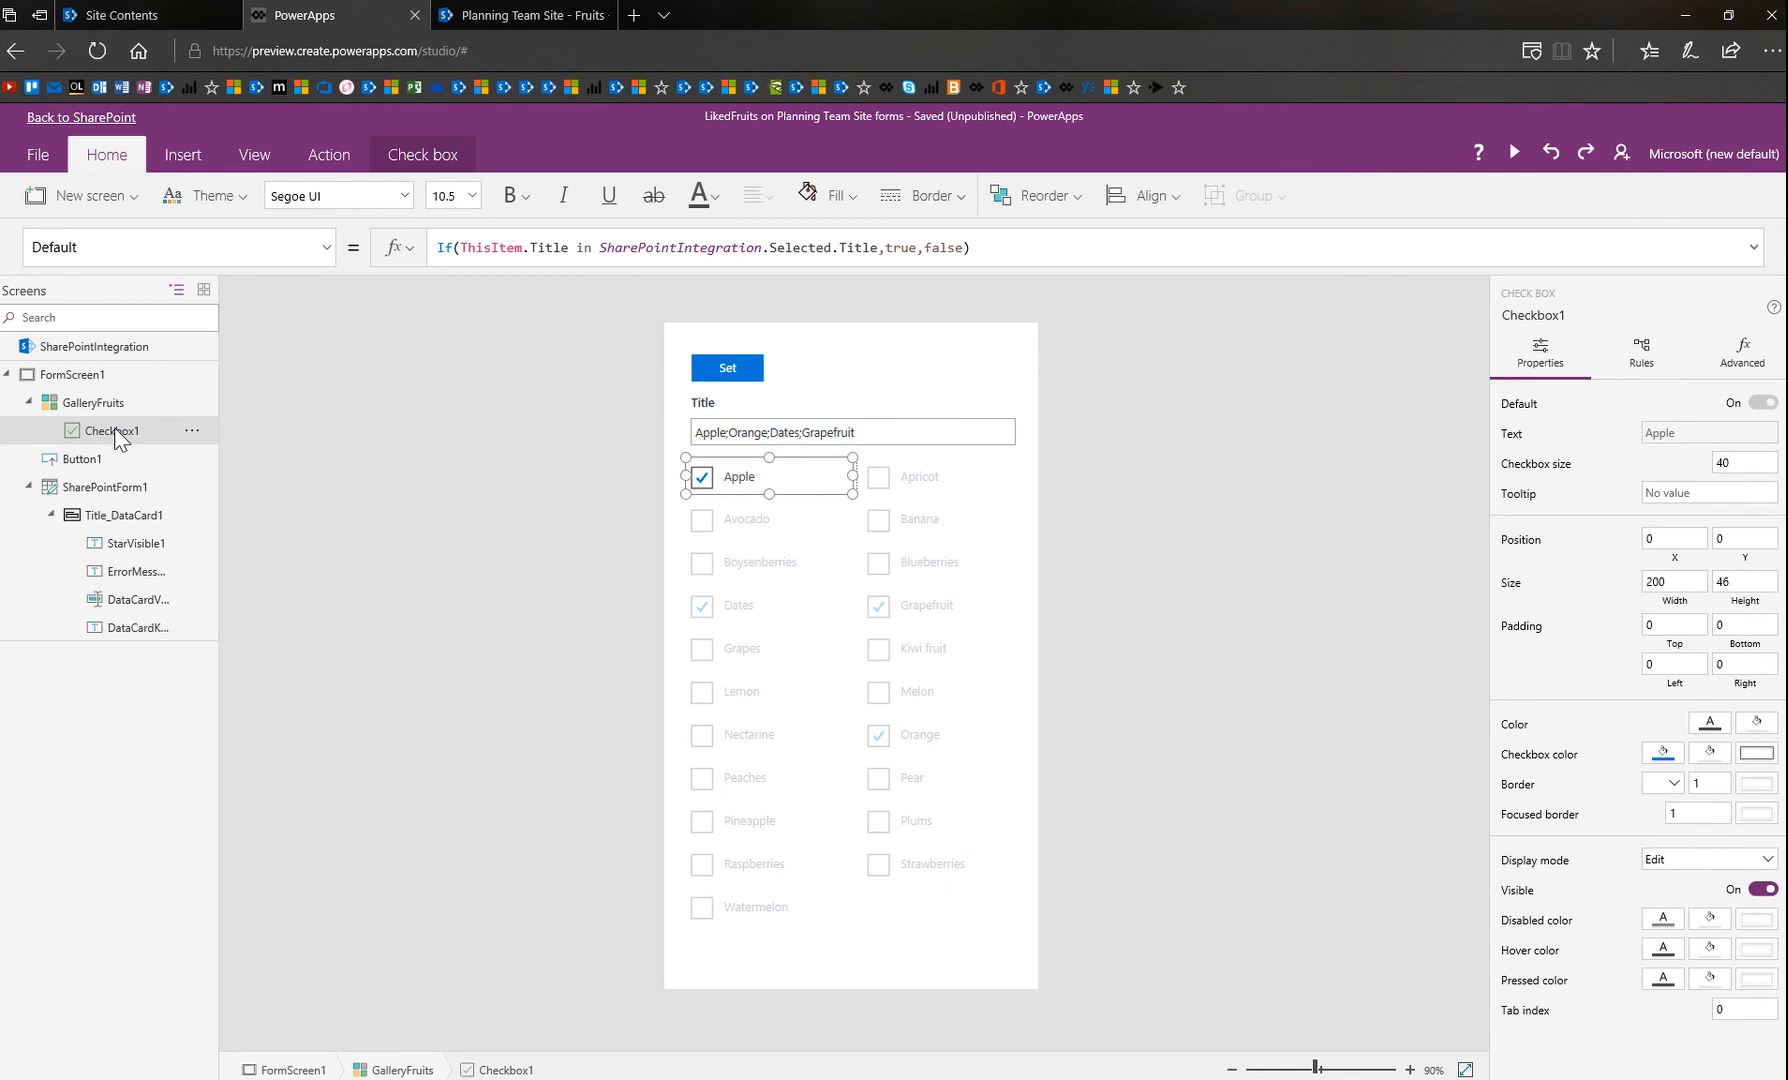
click(326, 247)
scroll(258, 488, down, 2)
scroll(265, 485, down, 4)
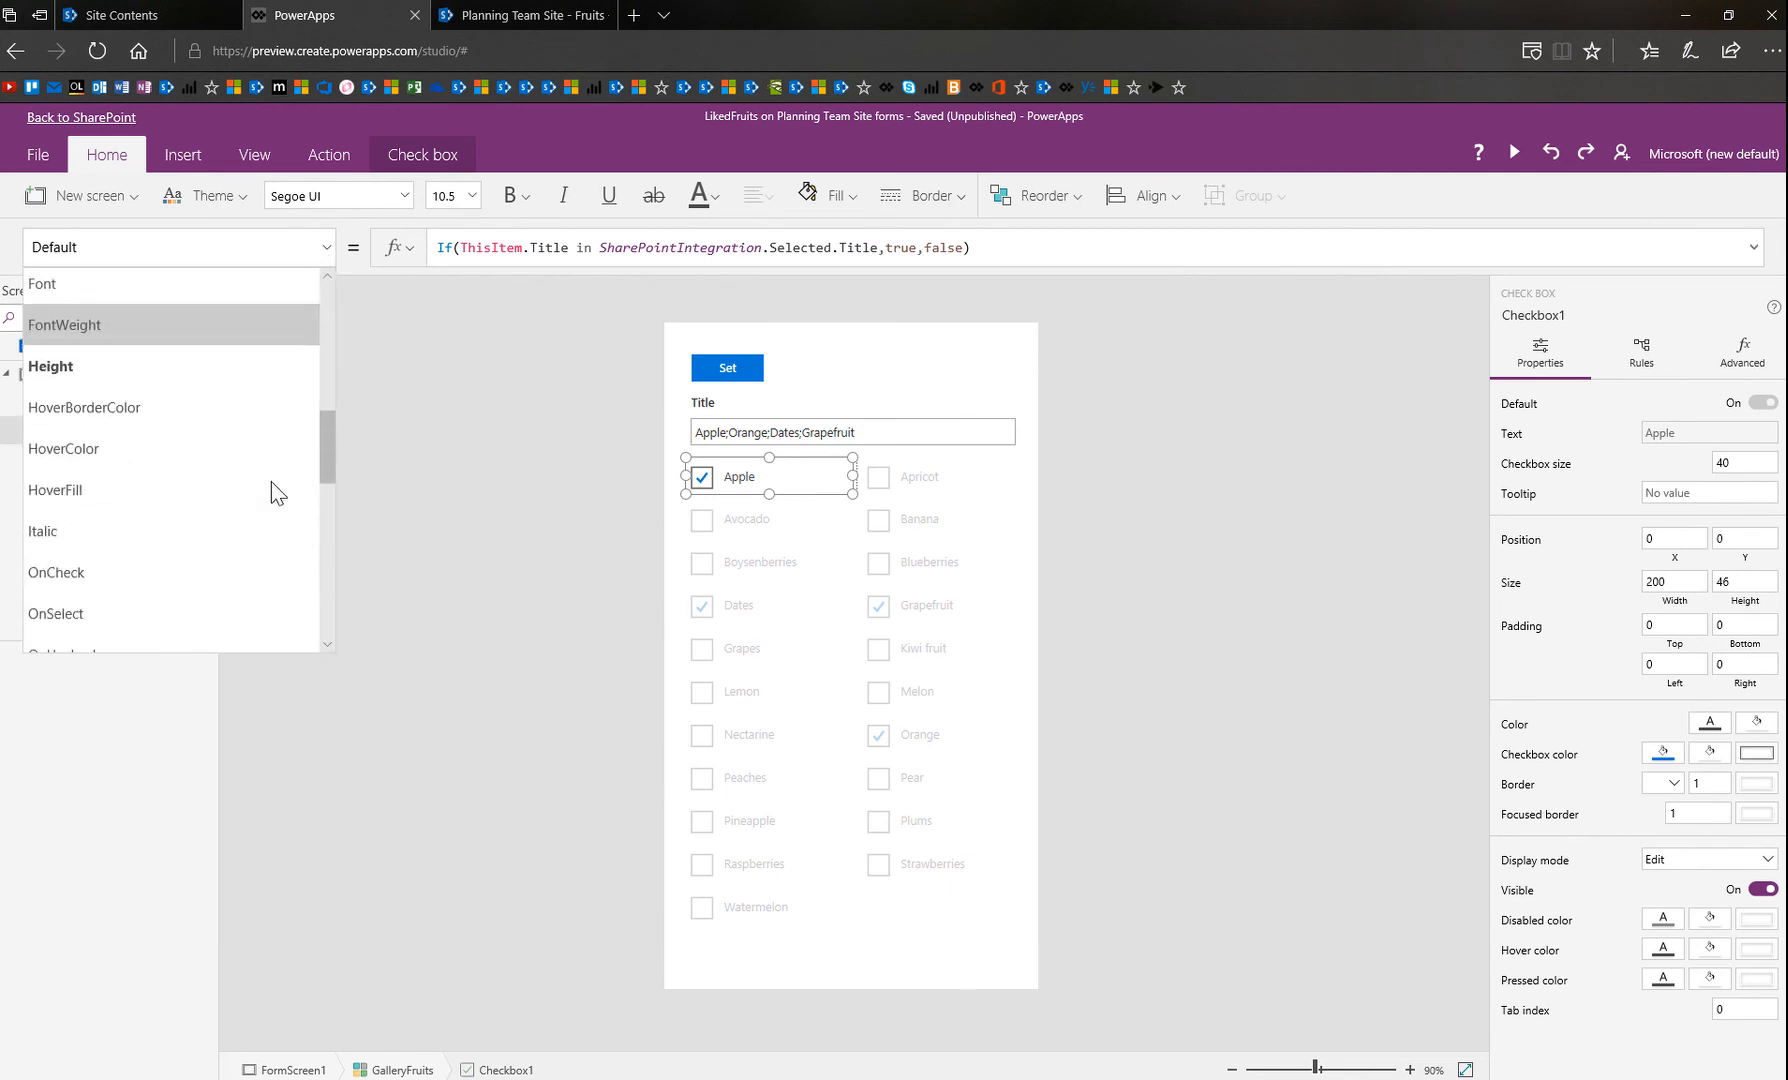
click(143, 466)
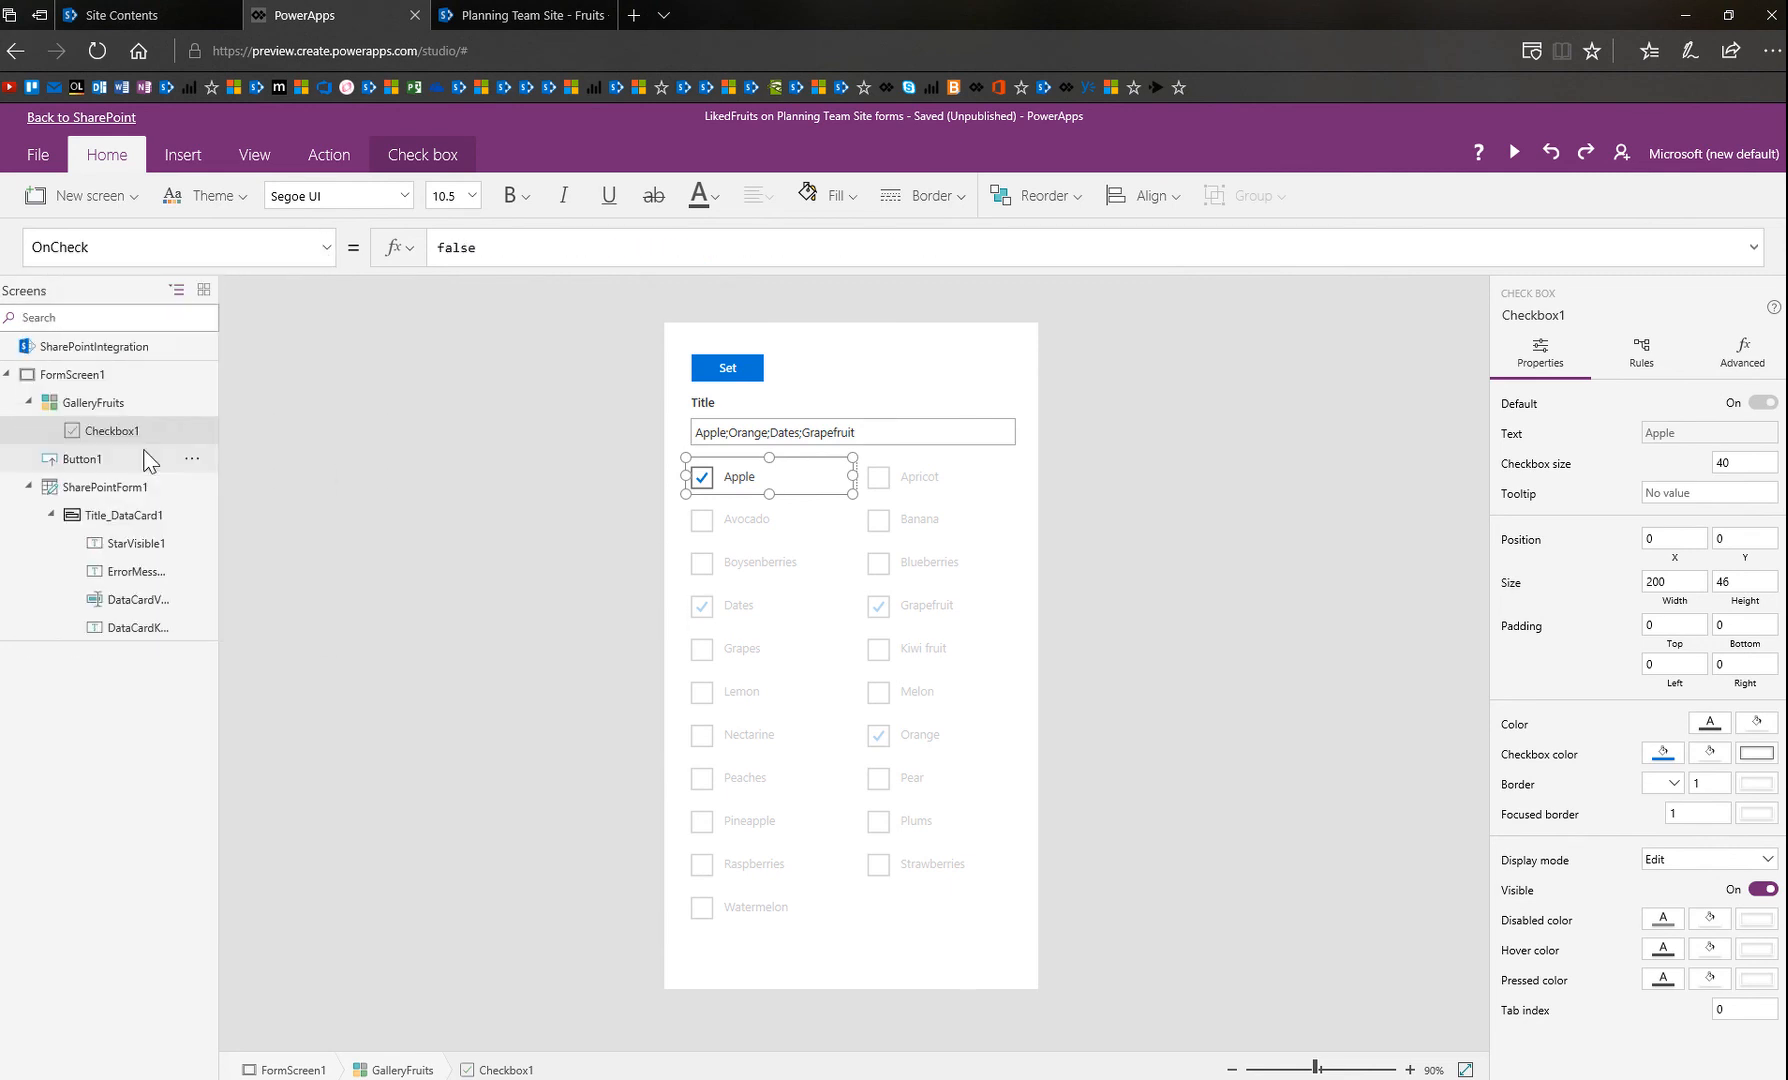
click(512, 247)
key(ctrl+a)
key(ctrl+v)
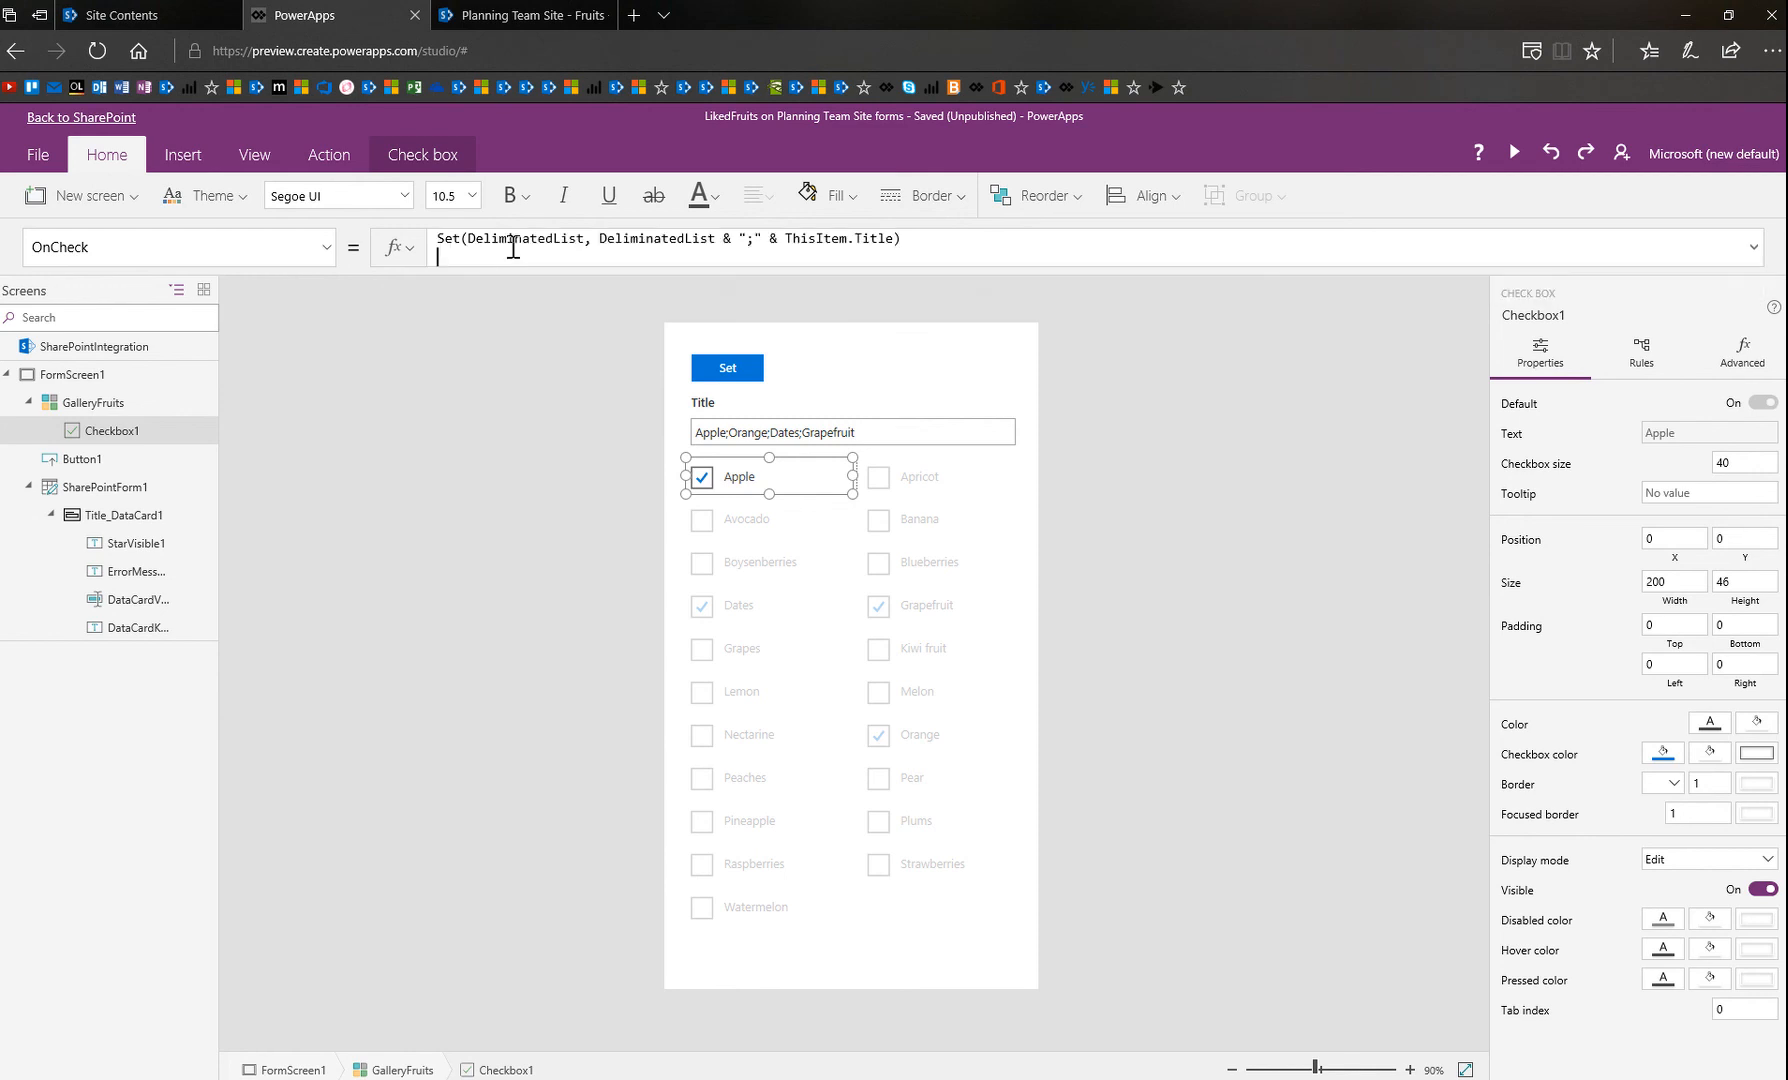
key(BackSpace)
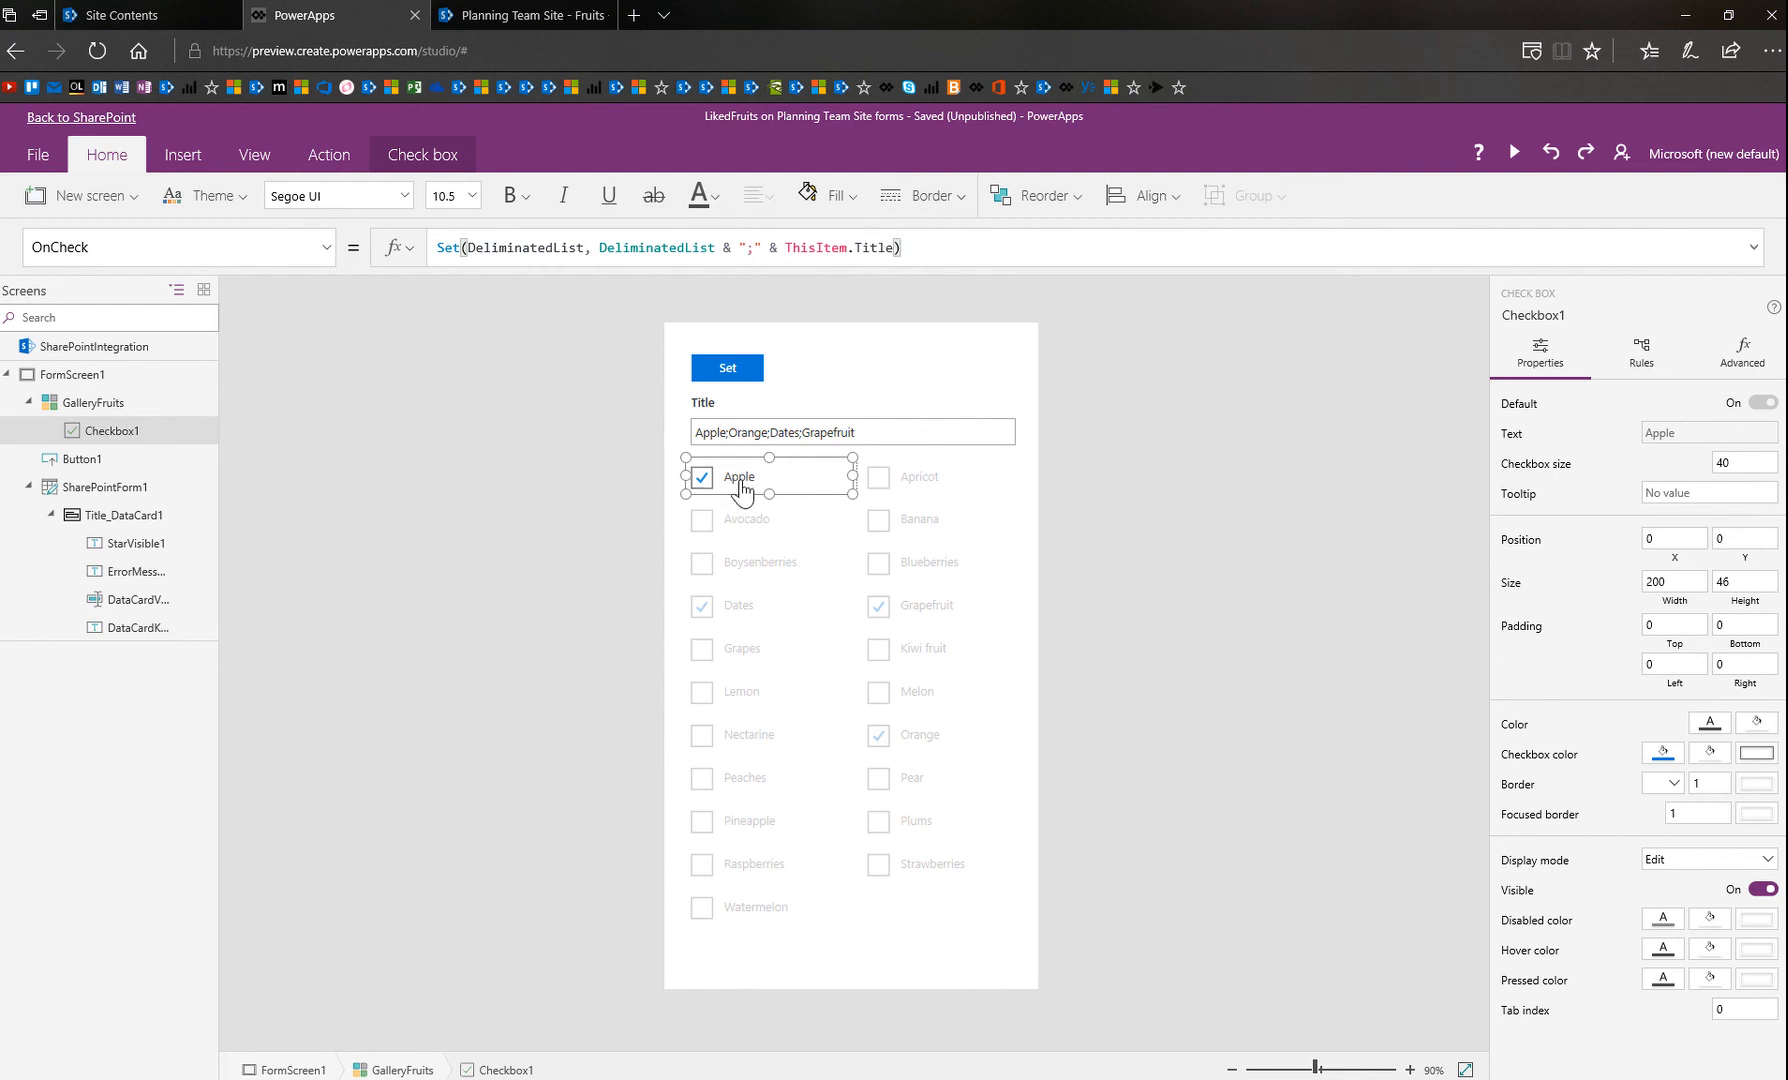
Preview the form, check Apricot to test adding it to the Title list, and close the preview.
click(1342, 402)
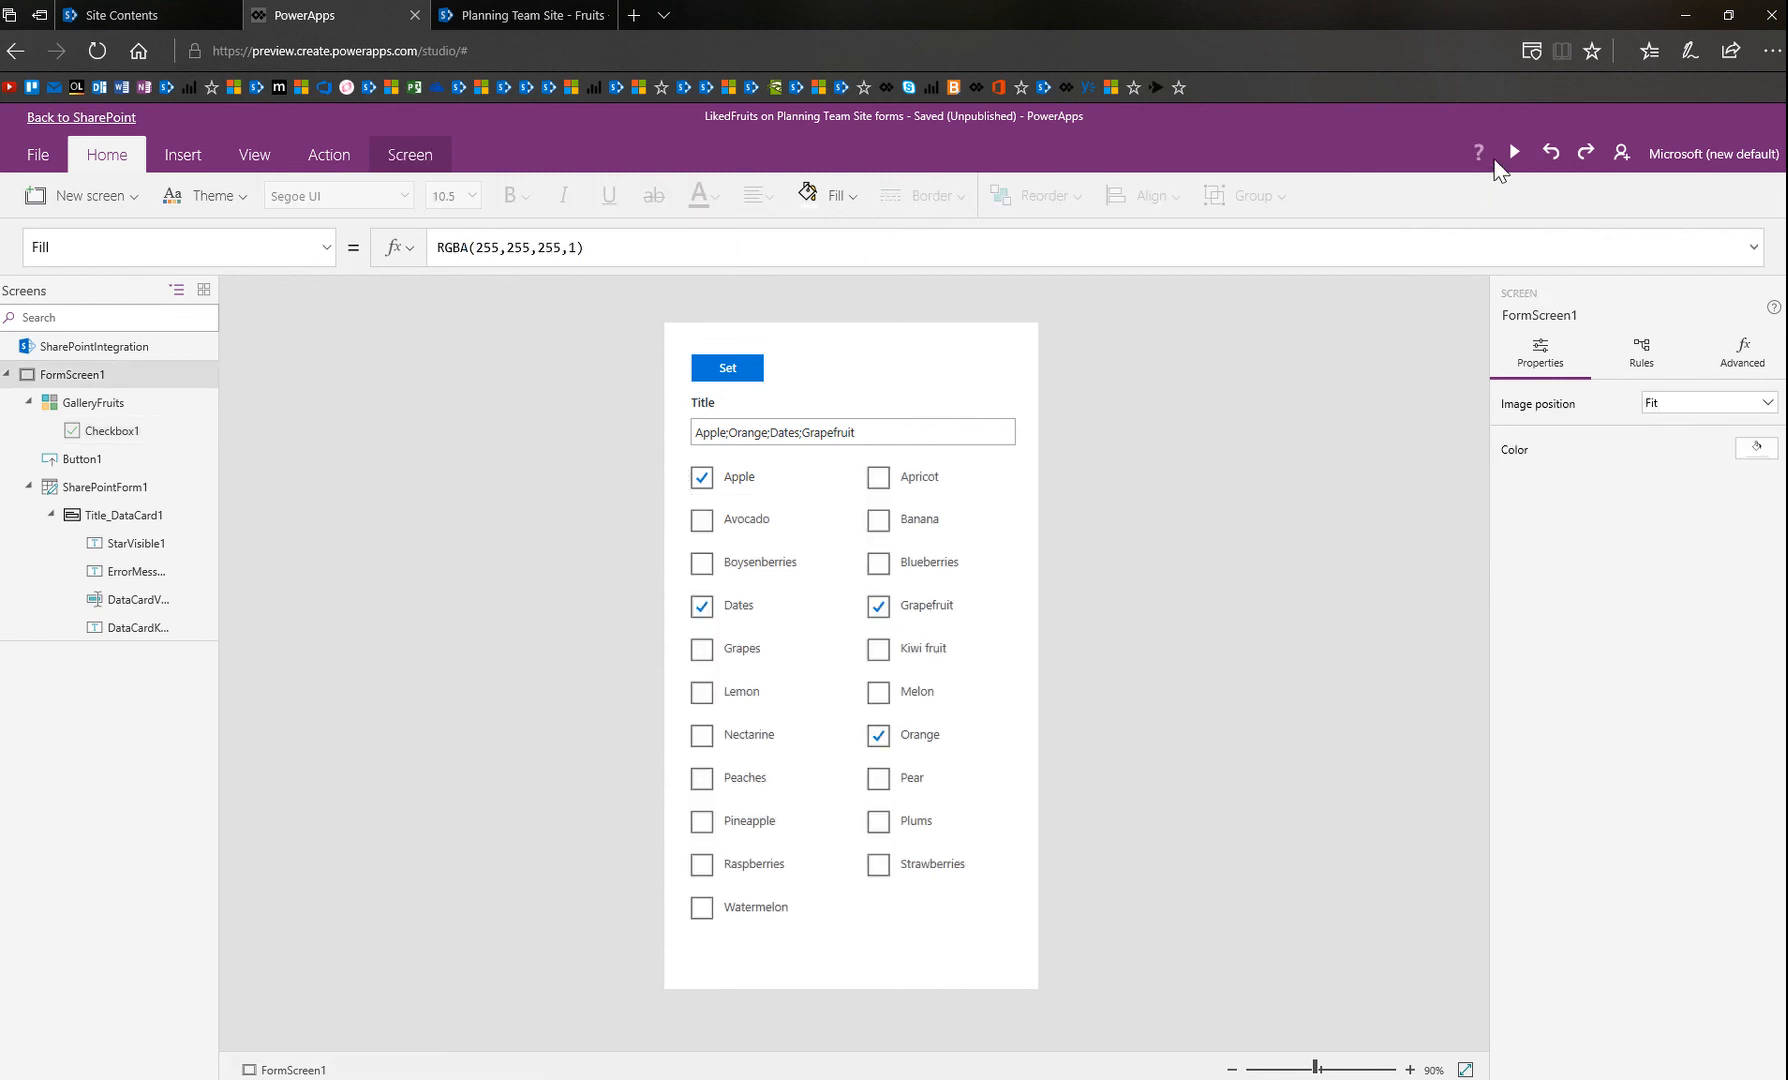
click(1513, 160)
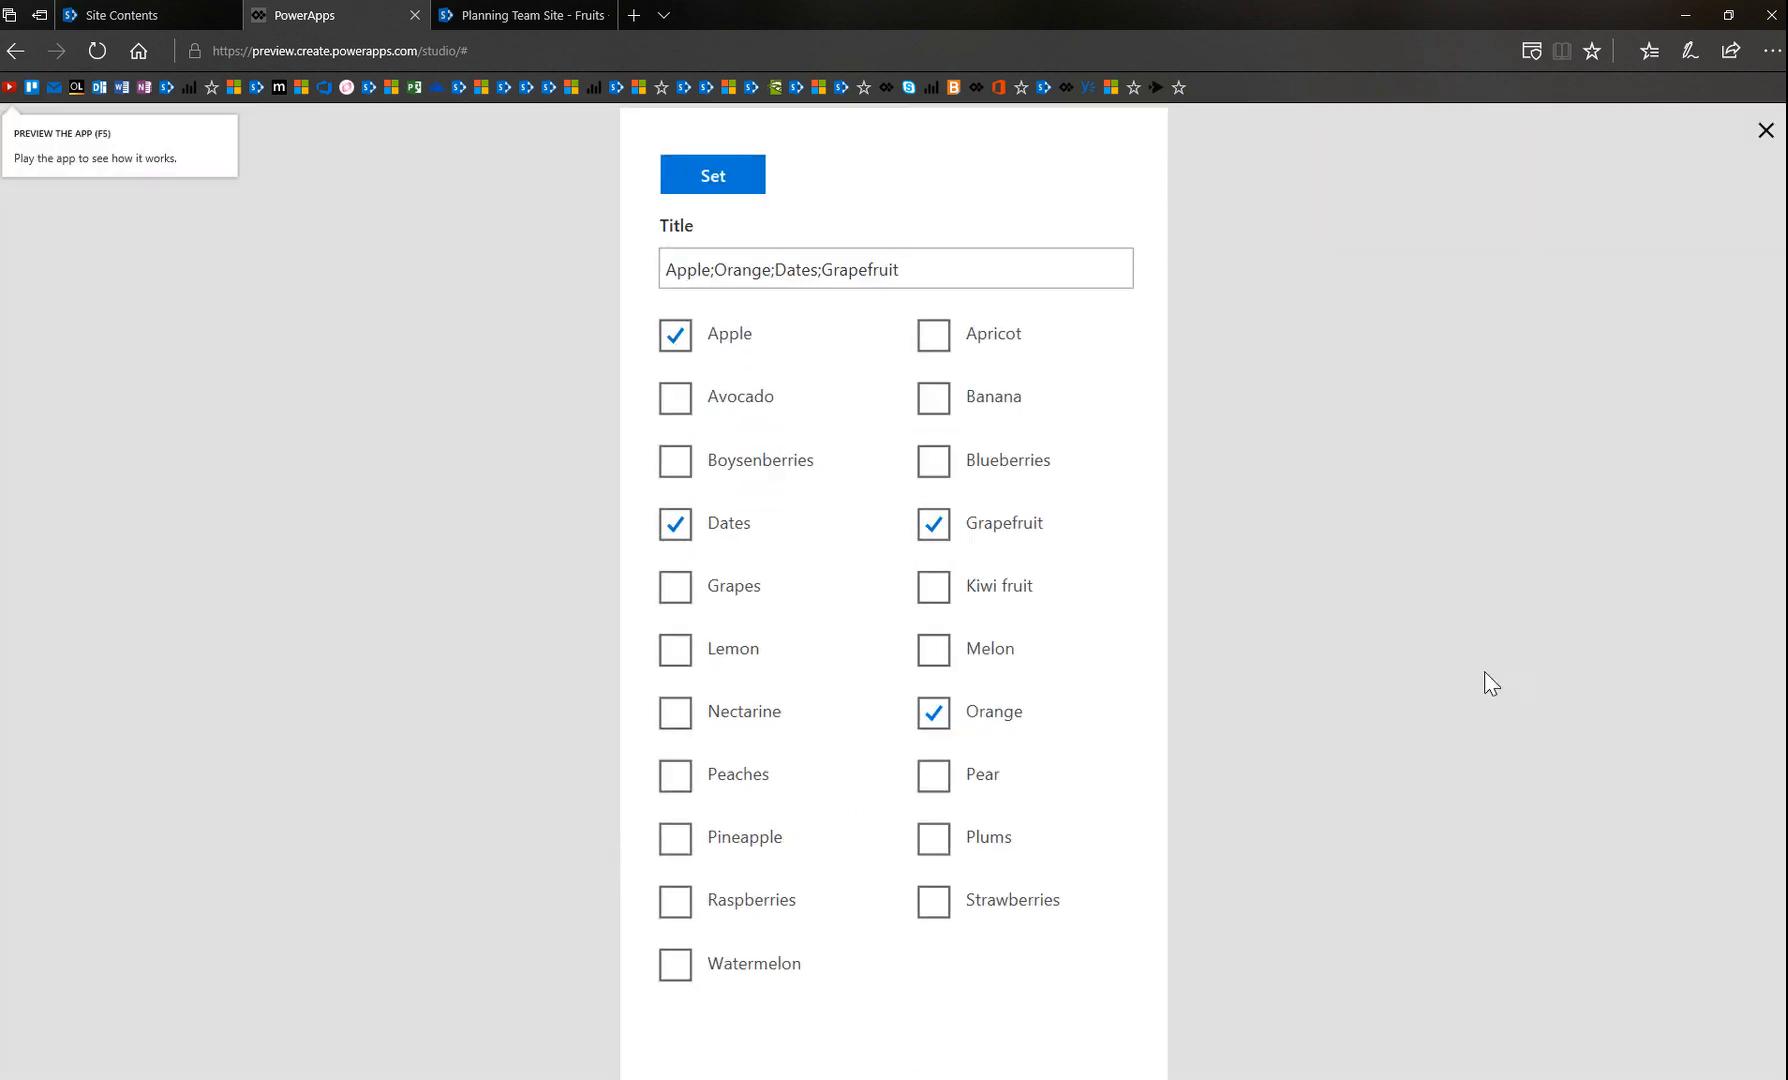
click(934, 337)
click(1766, 130)
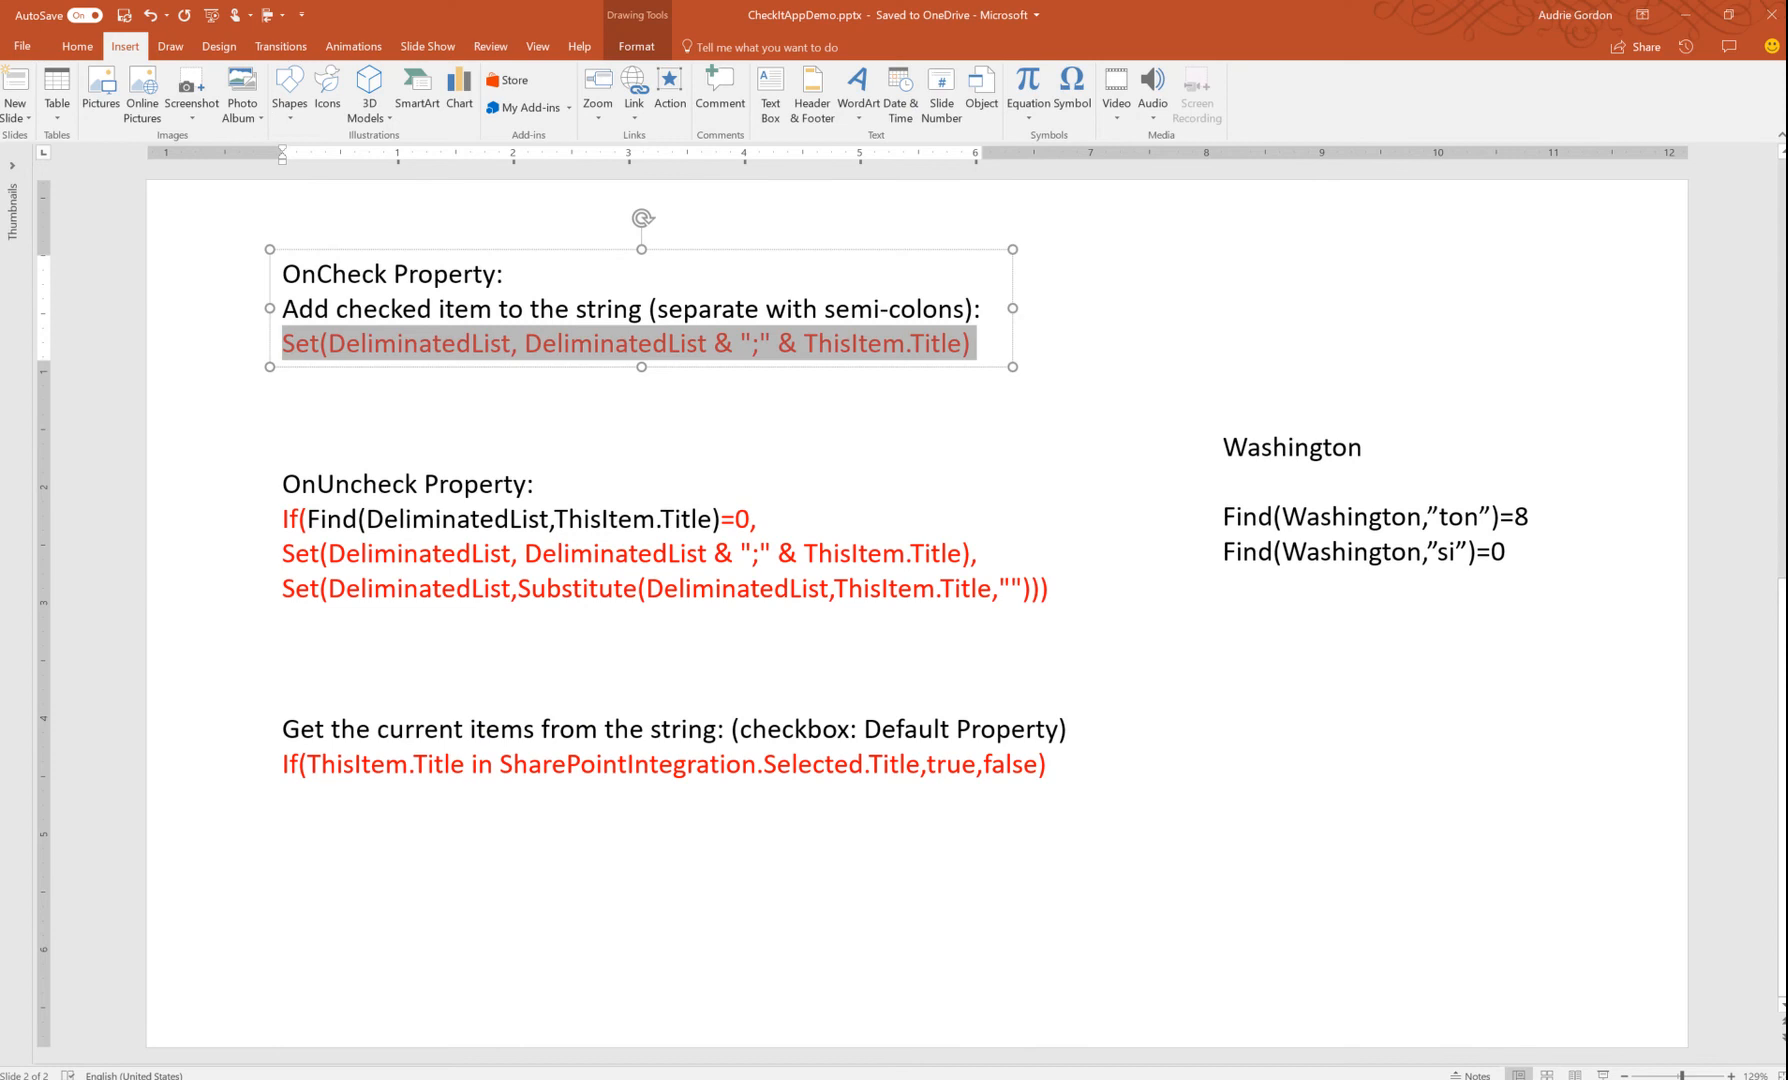
Copy the three-line OnUncheck formula, from If(Find( through the Substitute call, from the PowerPoint slide.
click(606, 610)
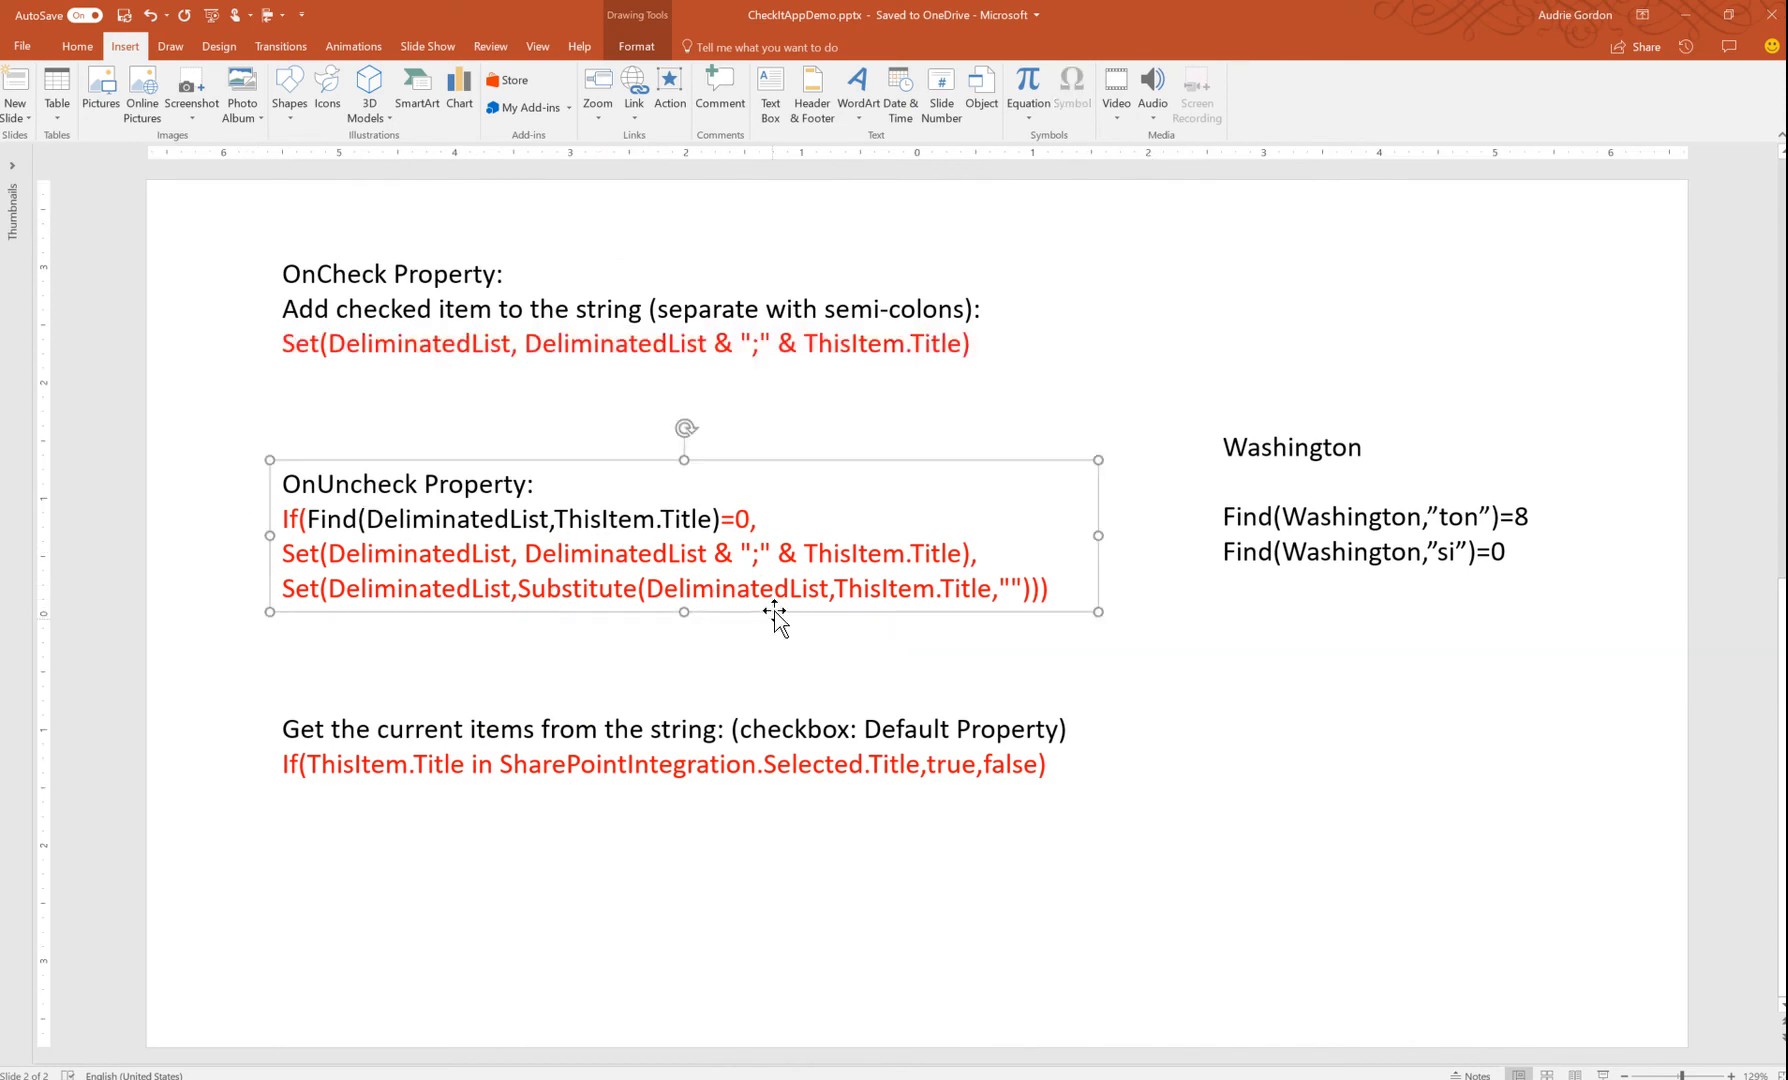
click(835, 586)
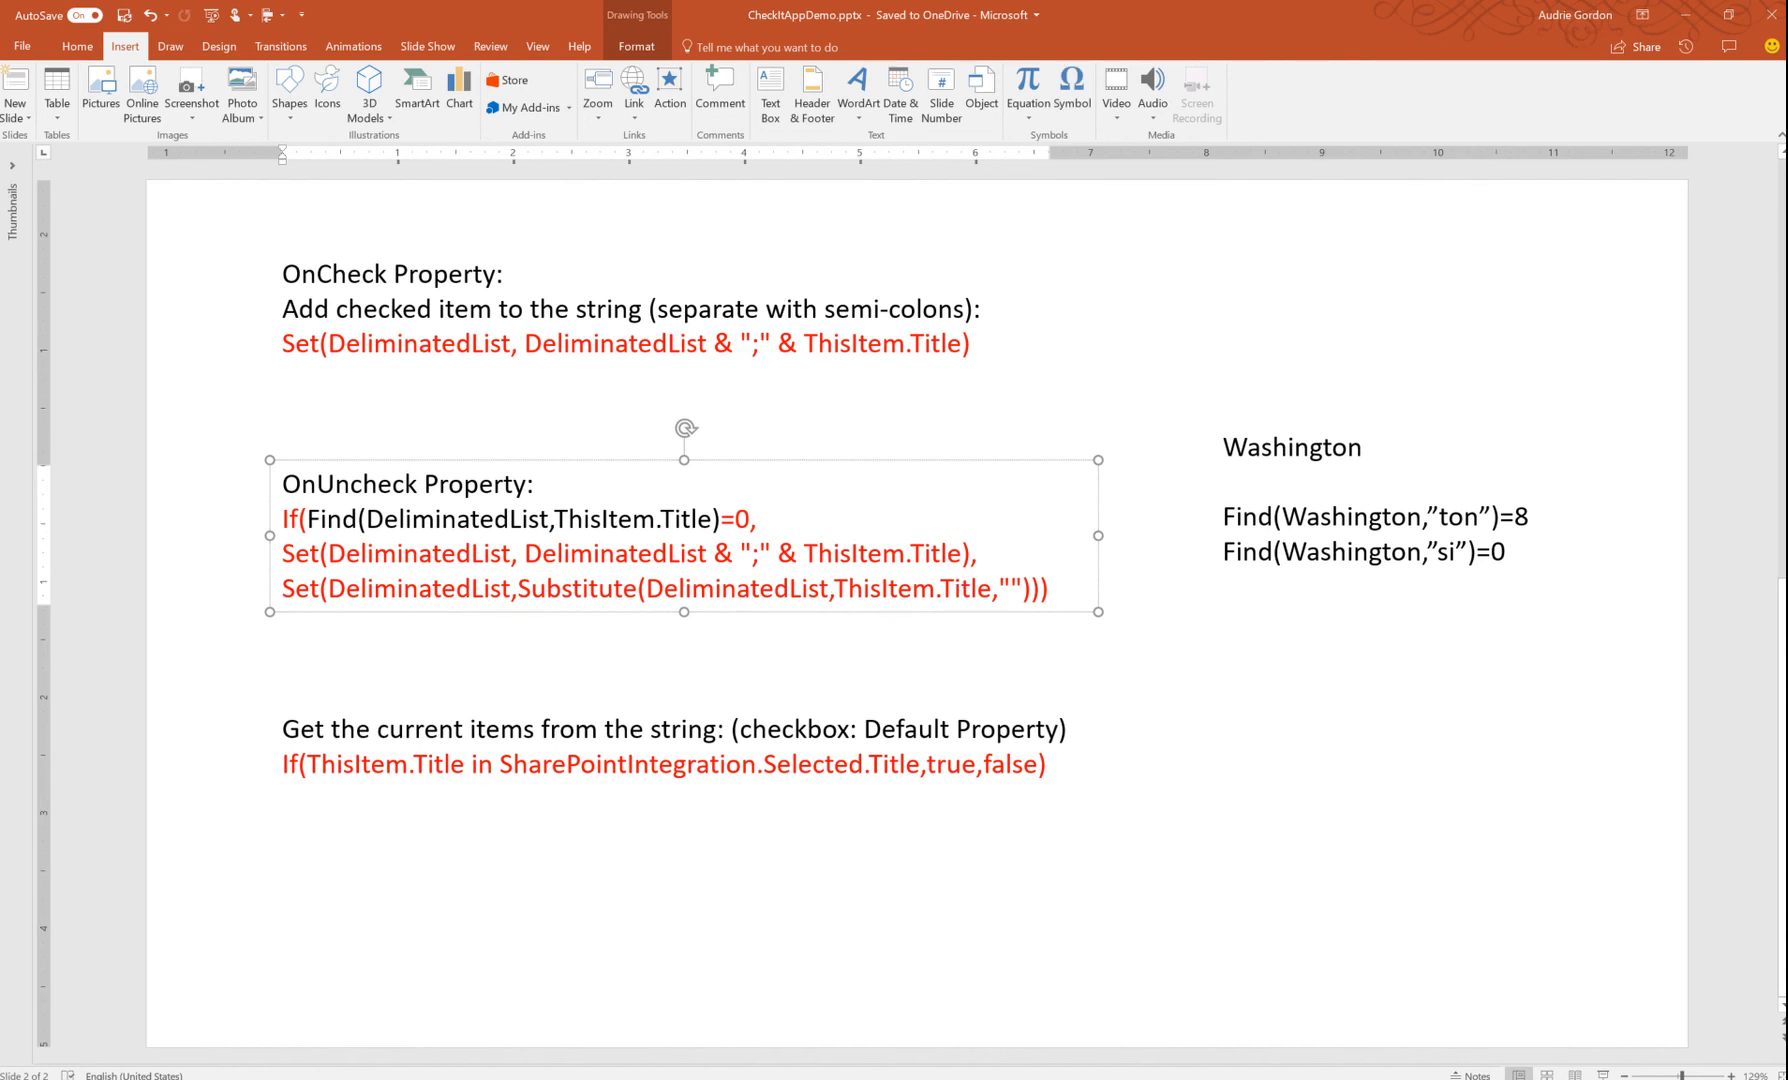
text(")
key(ctrl+z)
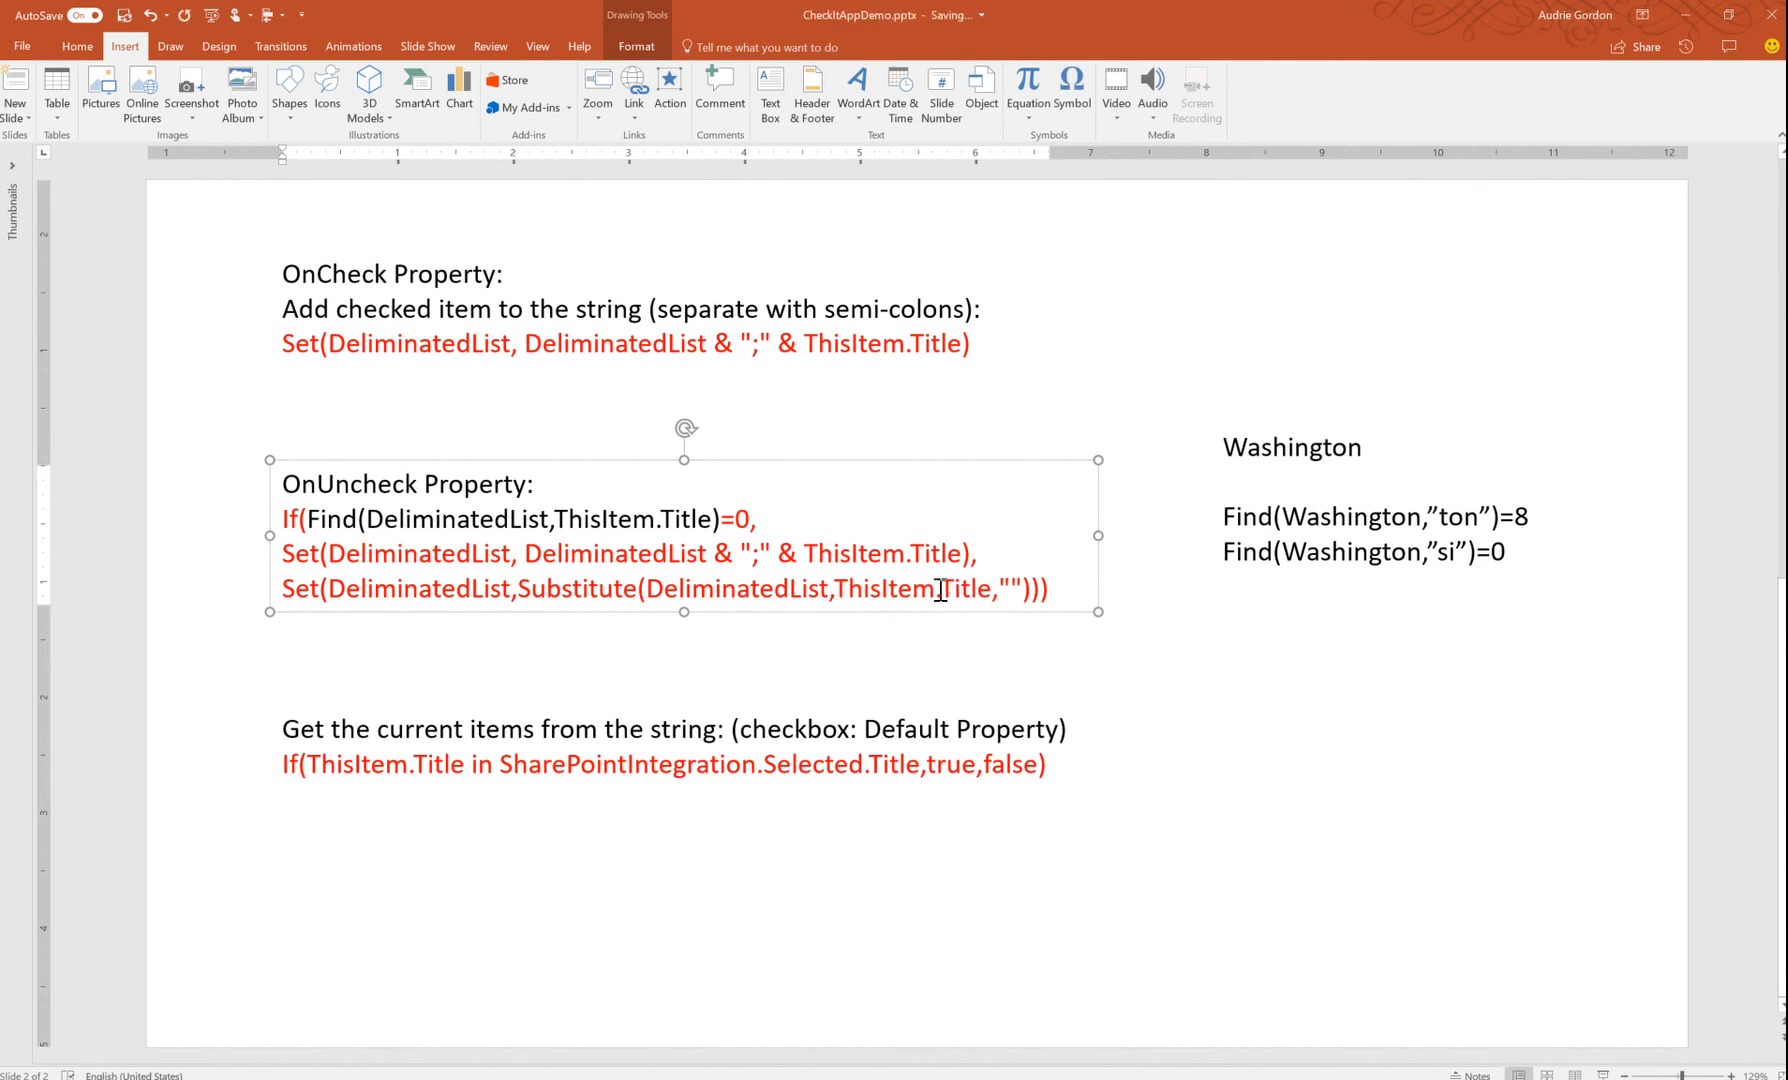
drag(283, 519, 1070, 603)
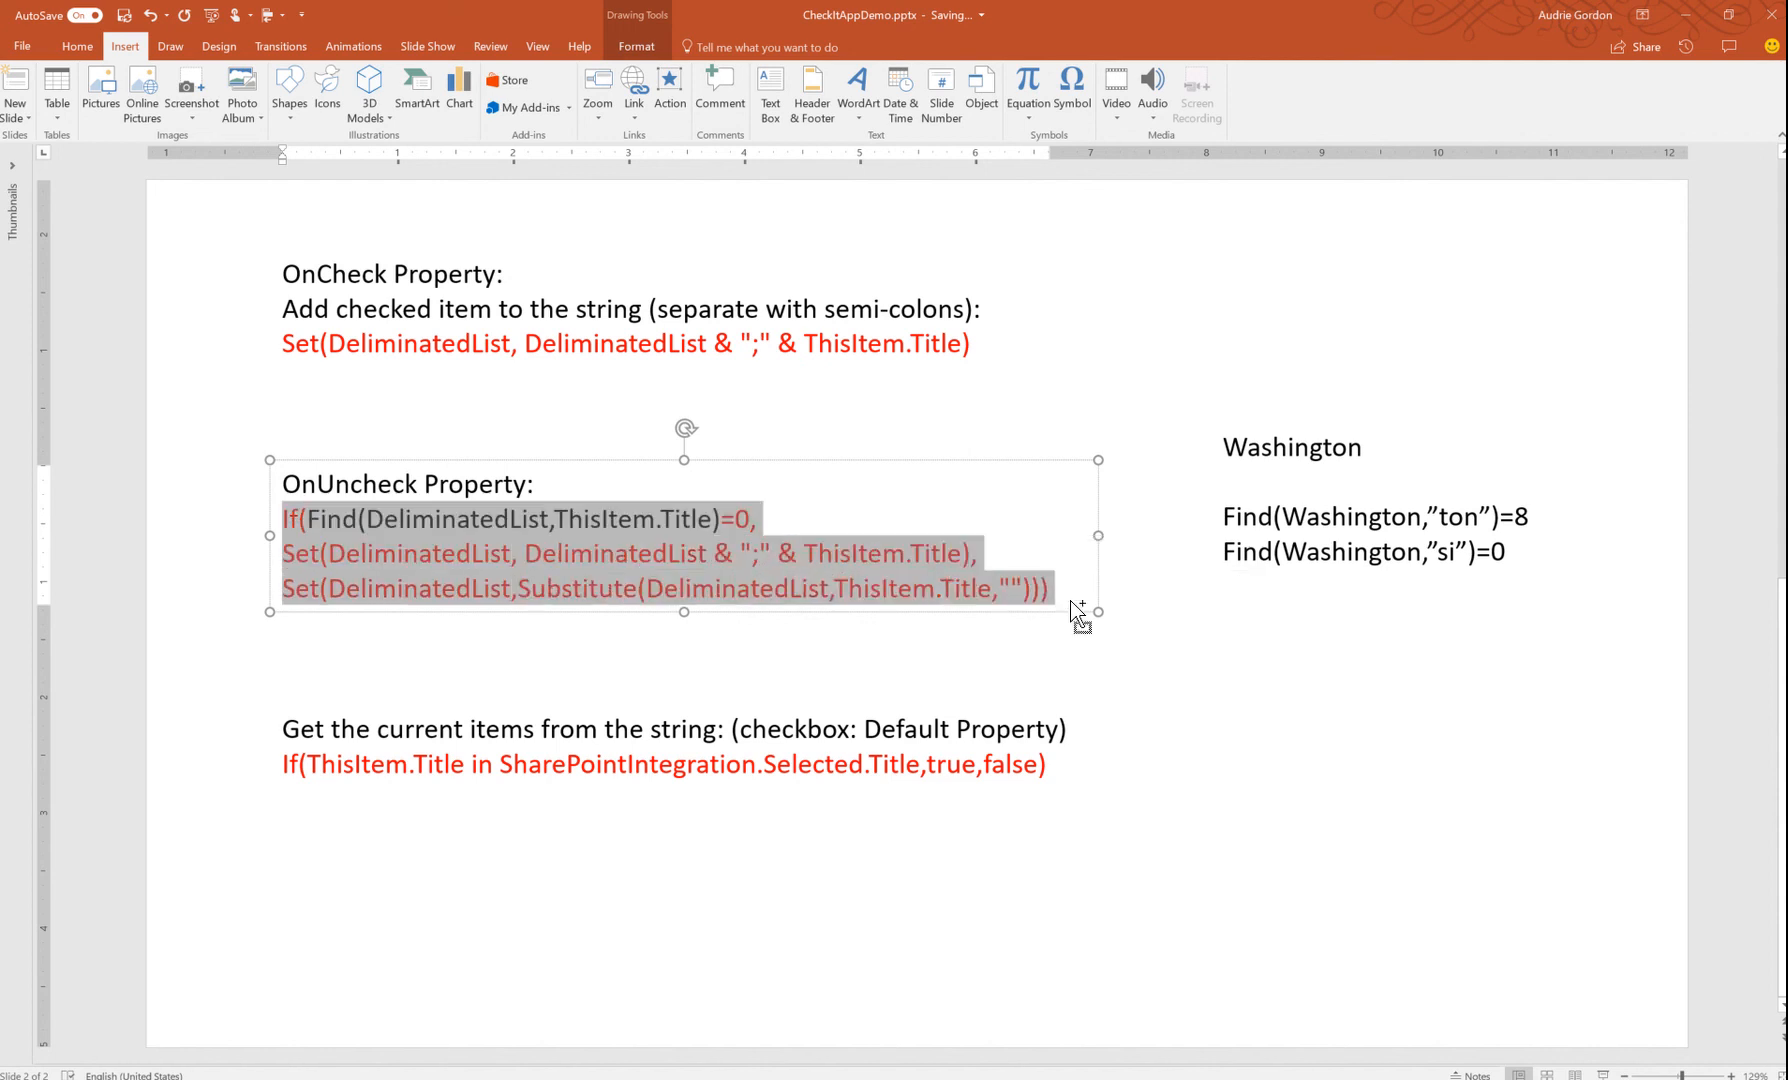
In PowerApps, set the gallery check box's OnUncheck property to If(Find(DeliminatedList,ThisItem.Title)=0, Set(DeliminatedList, DeliminatedList & ";" & ThisItem.Title), Set(DeliminatedList,Substitute(DeliminatedList,ThisItem.Title,""))), without a trailing blank line.
click(1682, 16)
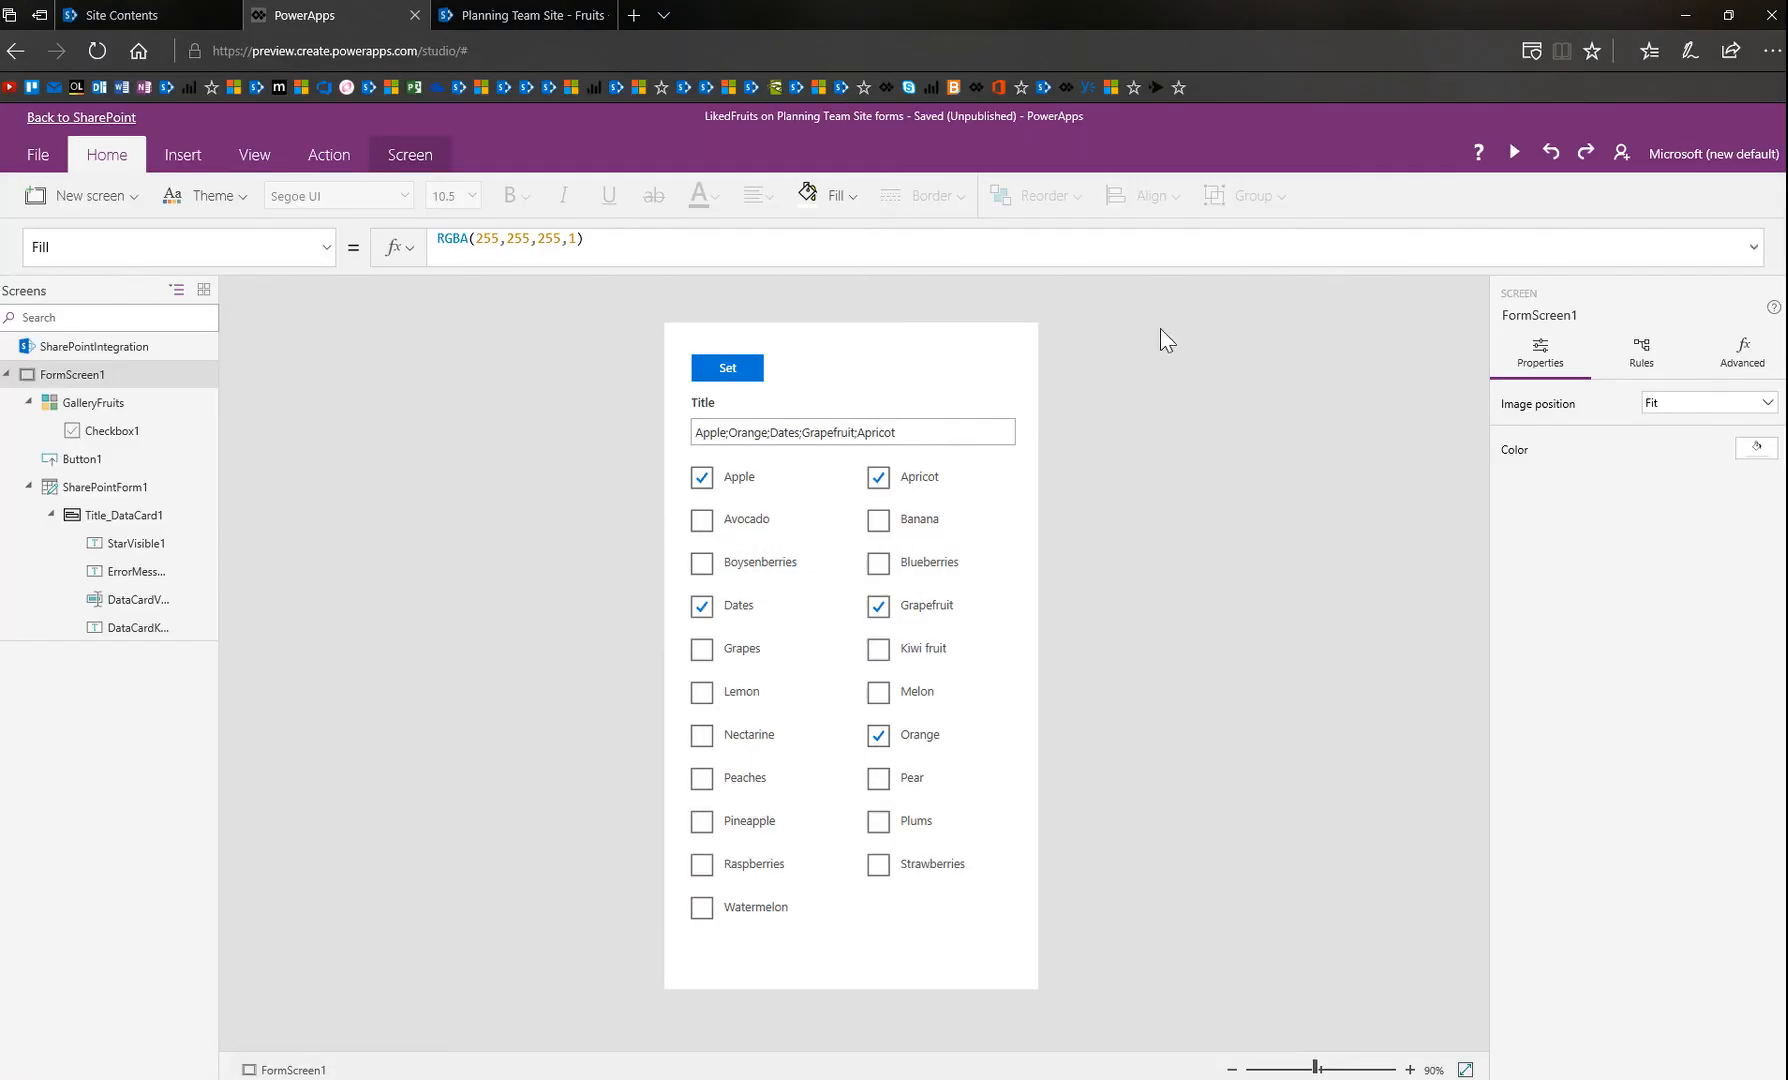
click(740, 478)
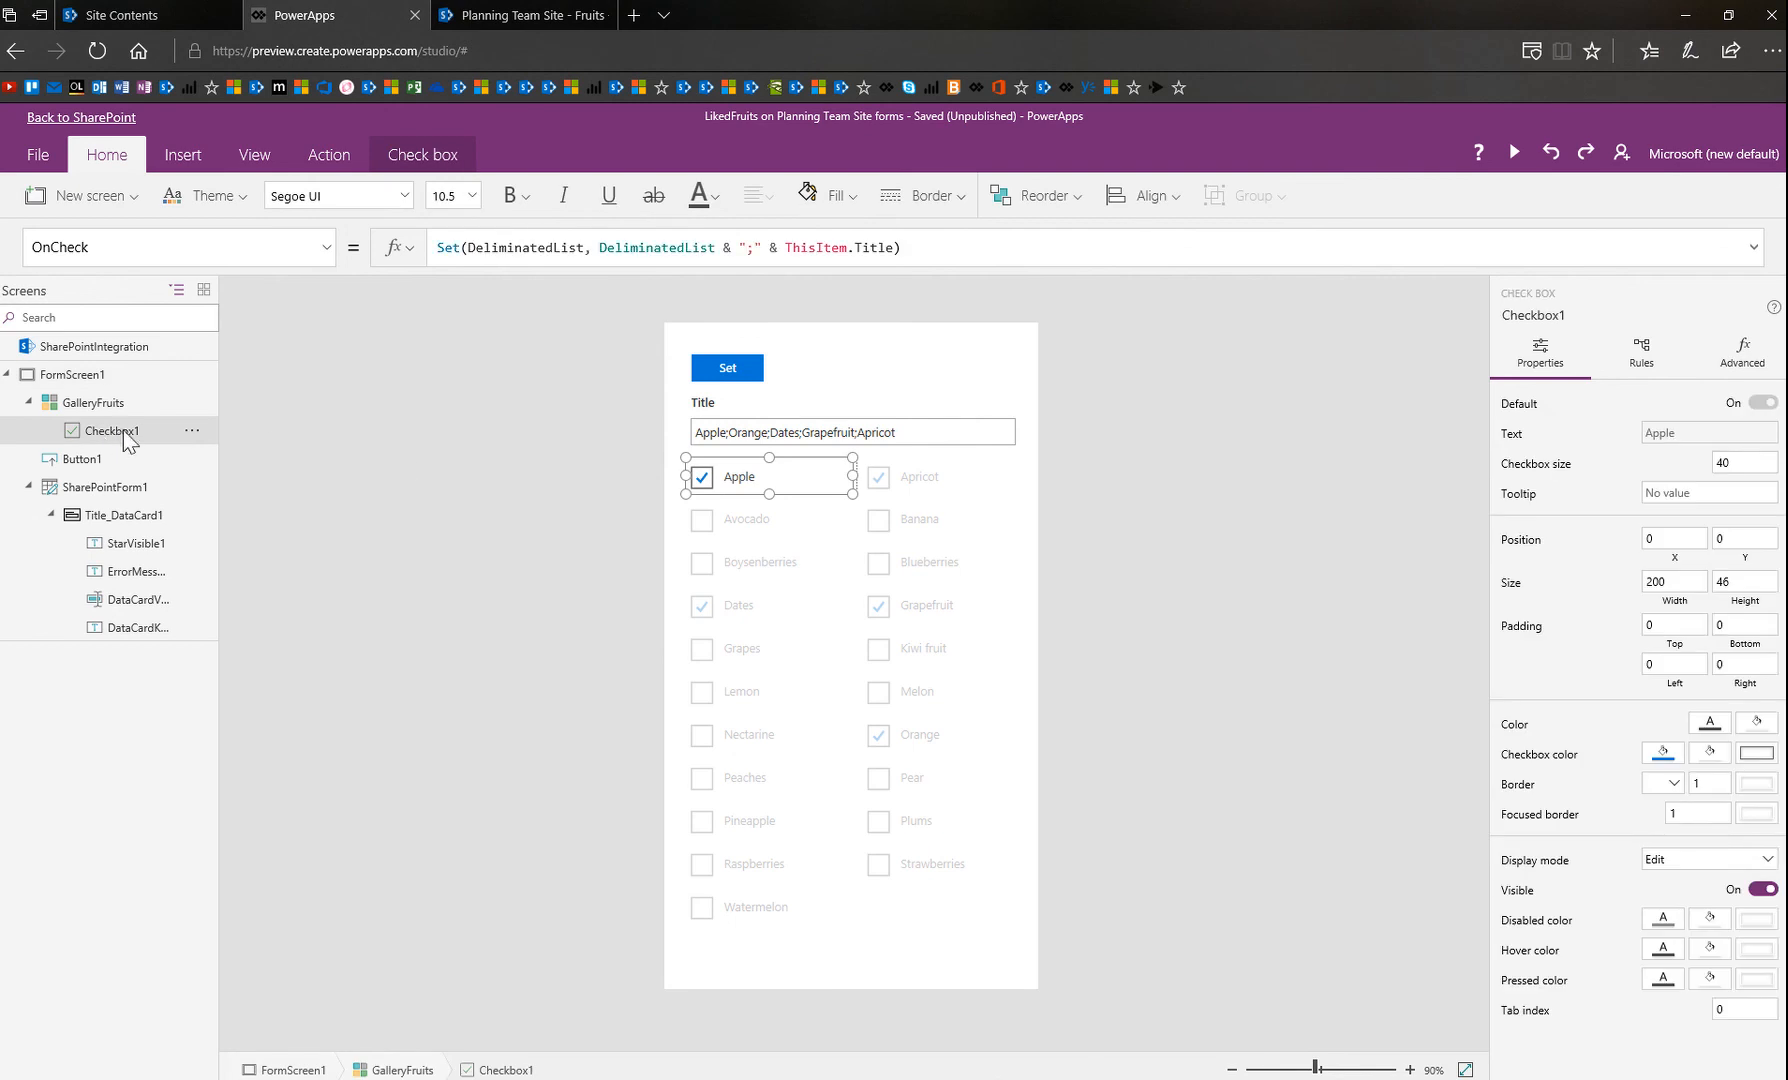
click(325, 252)
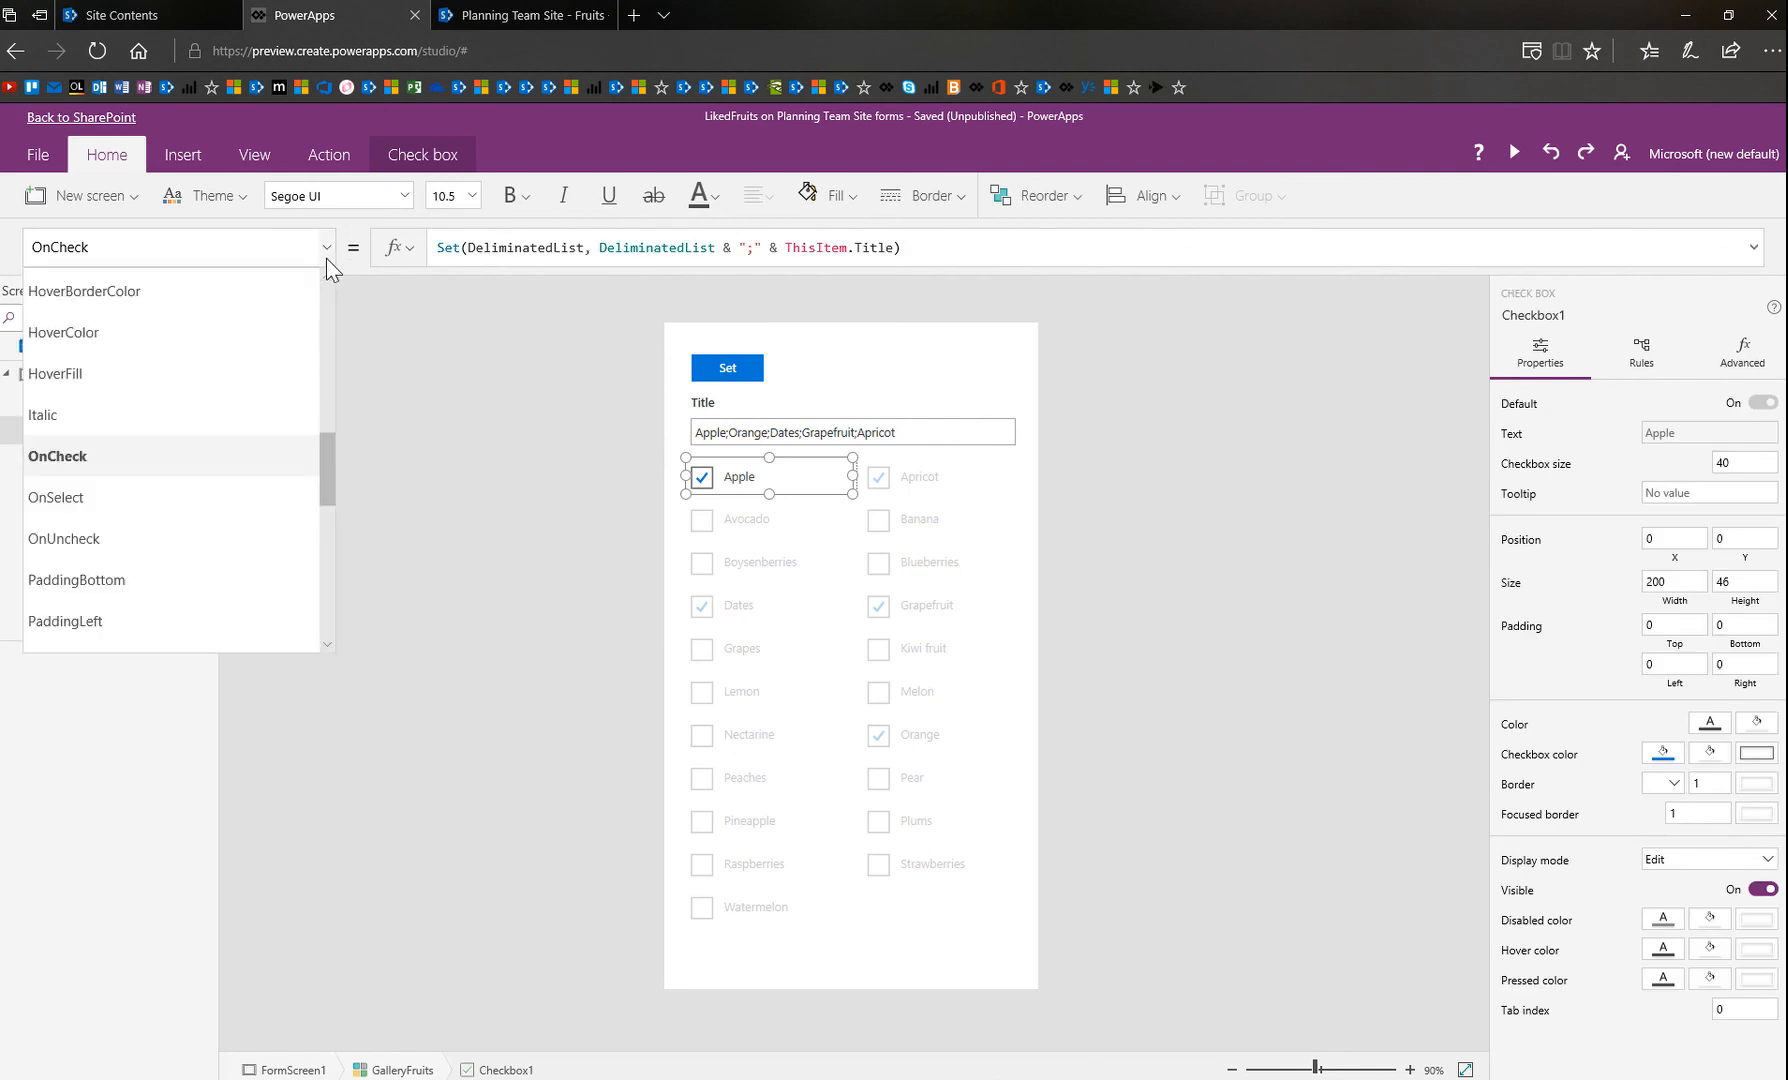
click(193, 538)
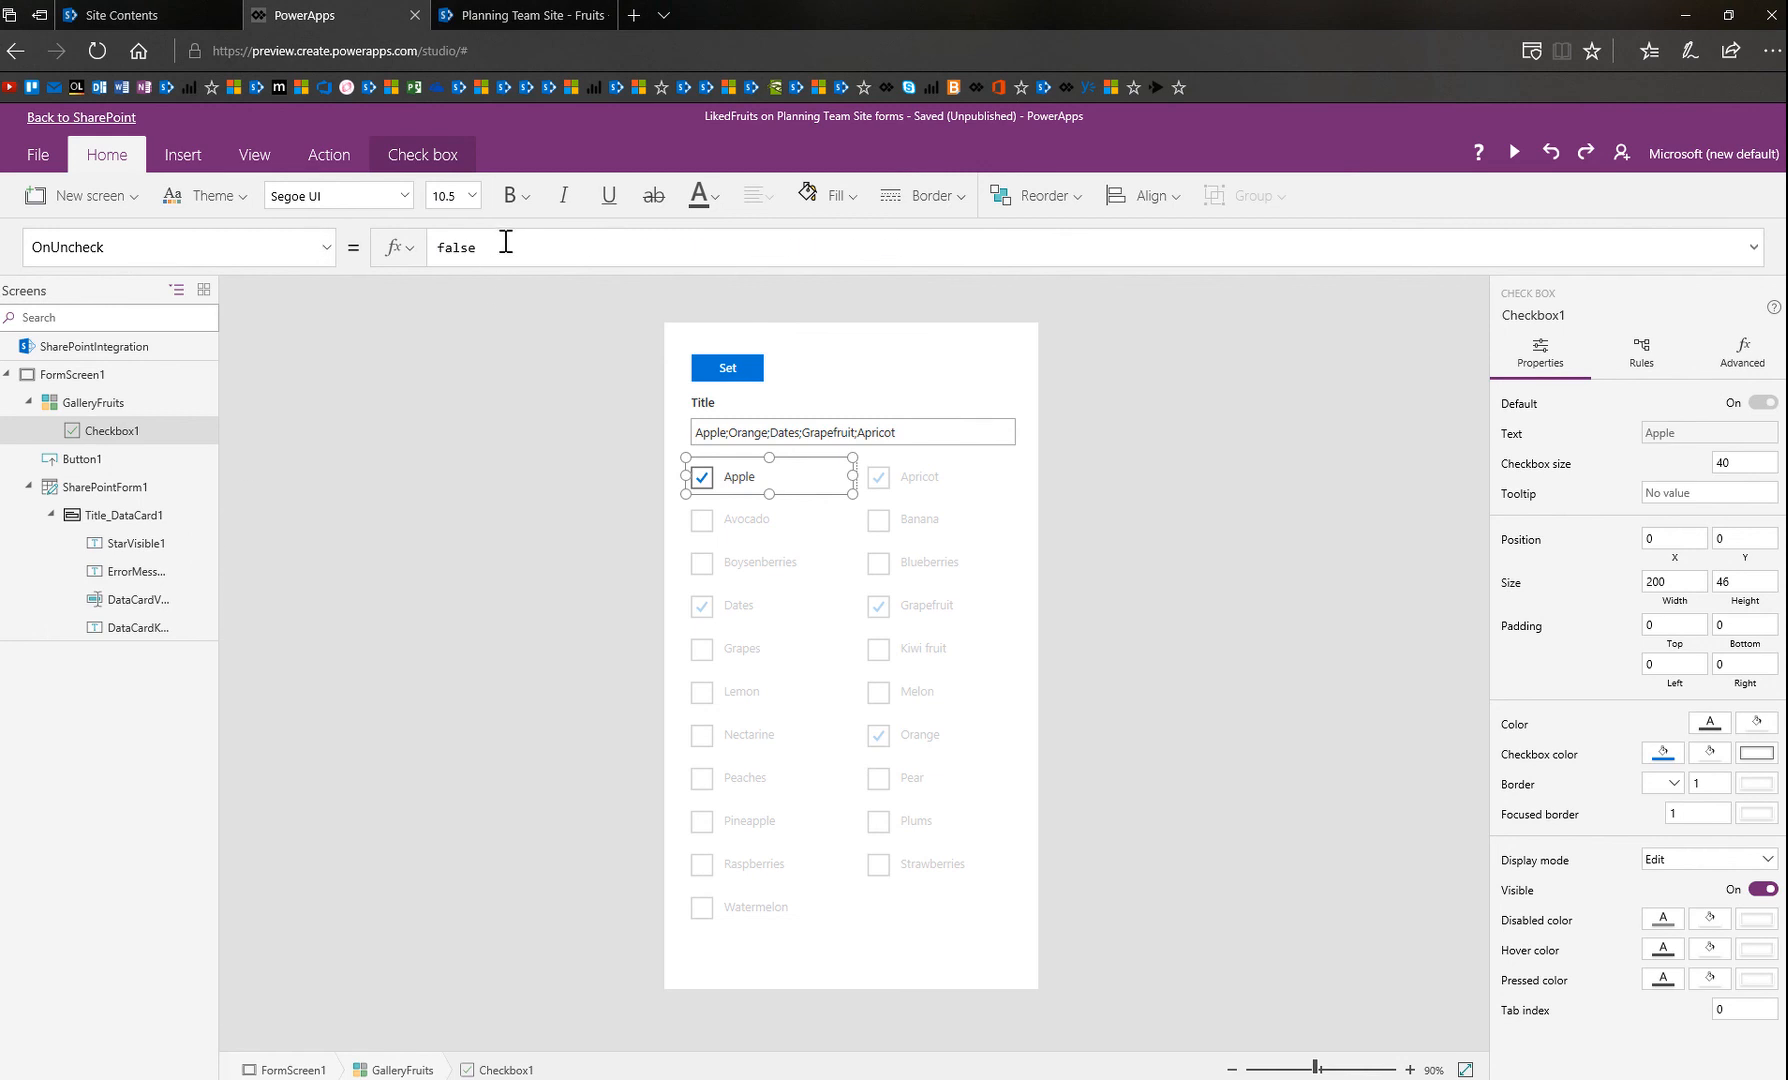
drag(505, 242, 362, 245)
text(Set(DeliminatedList,Substitute(DeliminatedList,ThisItem.Title,""))))
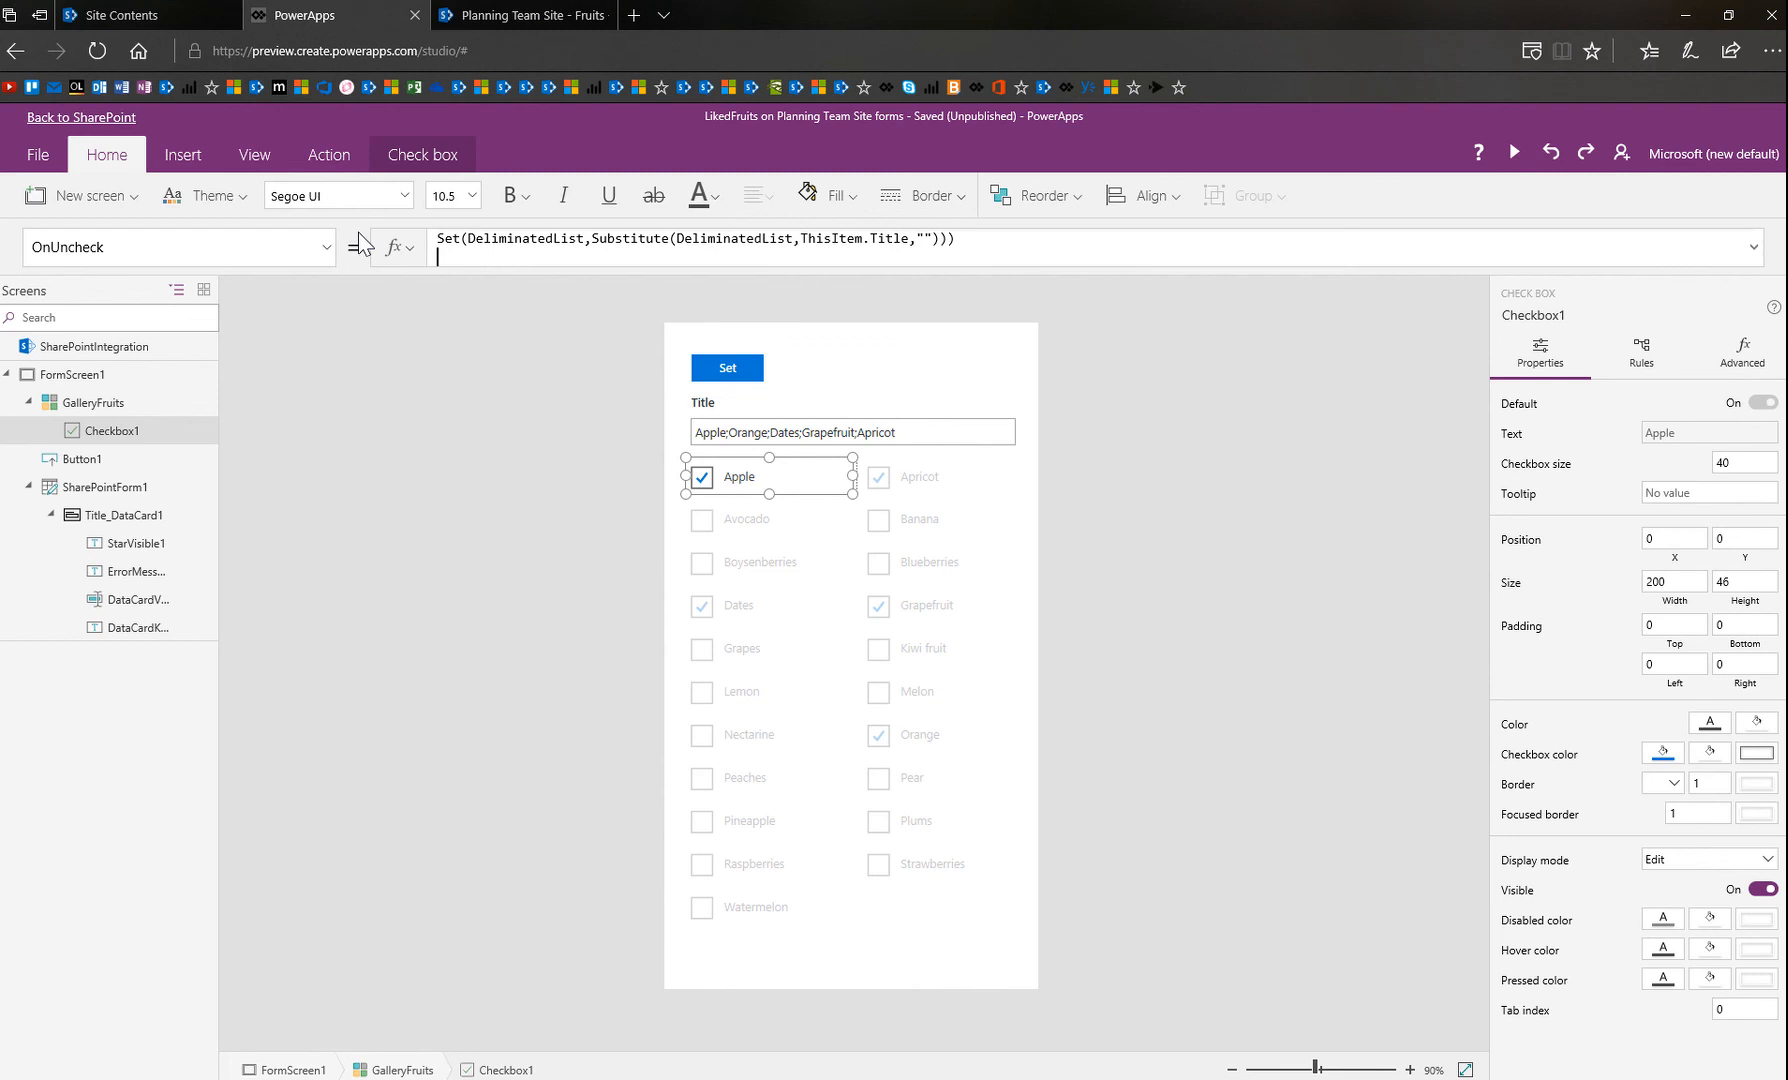
click(1752, 248)
click(640, 300)
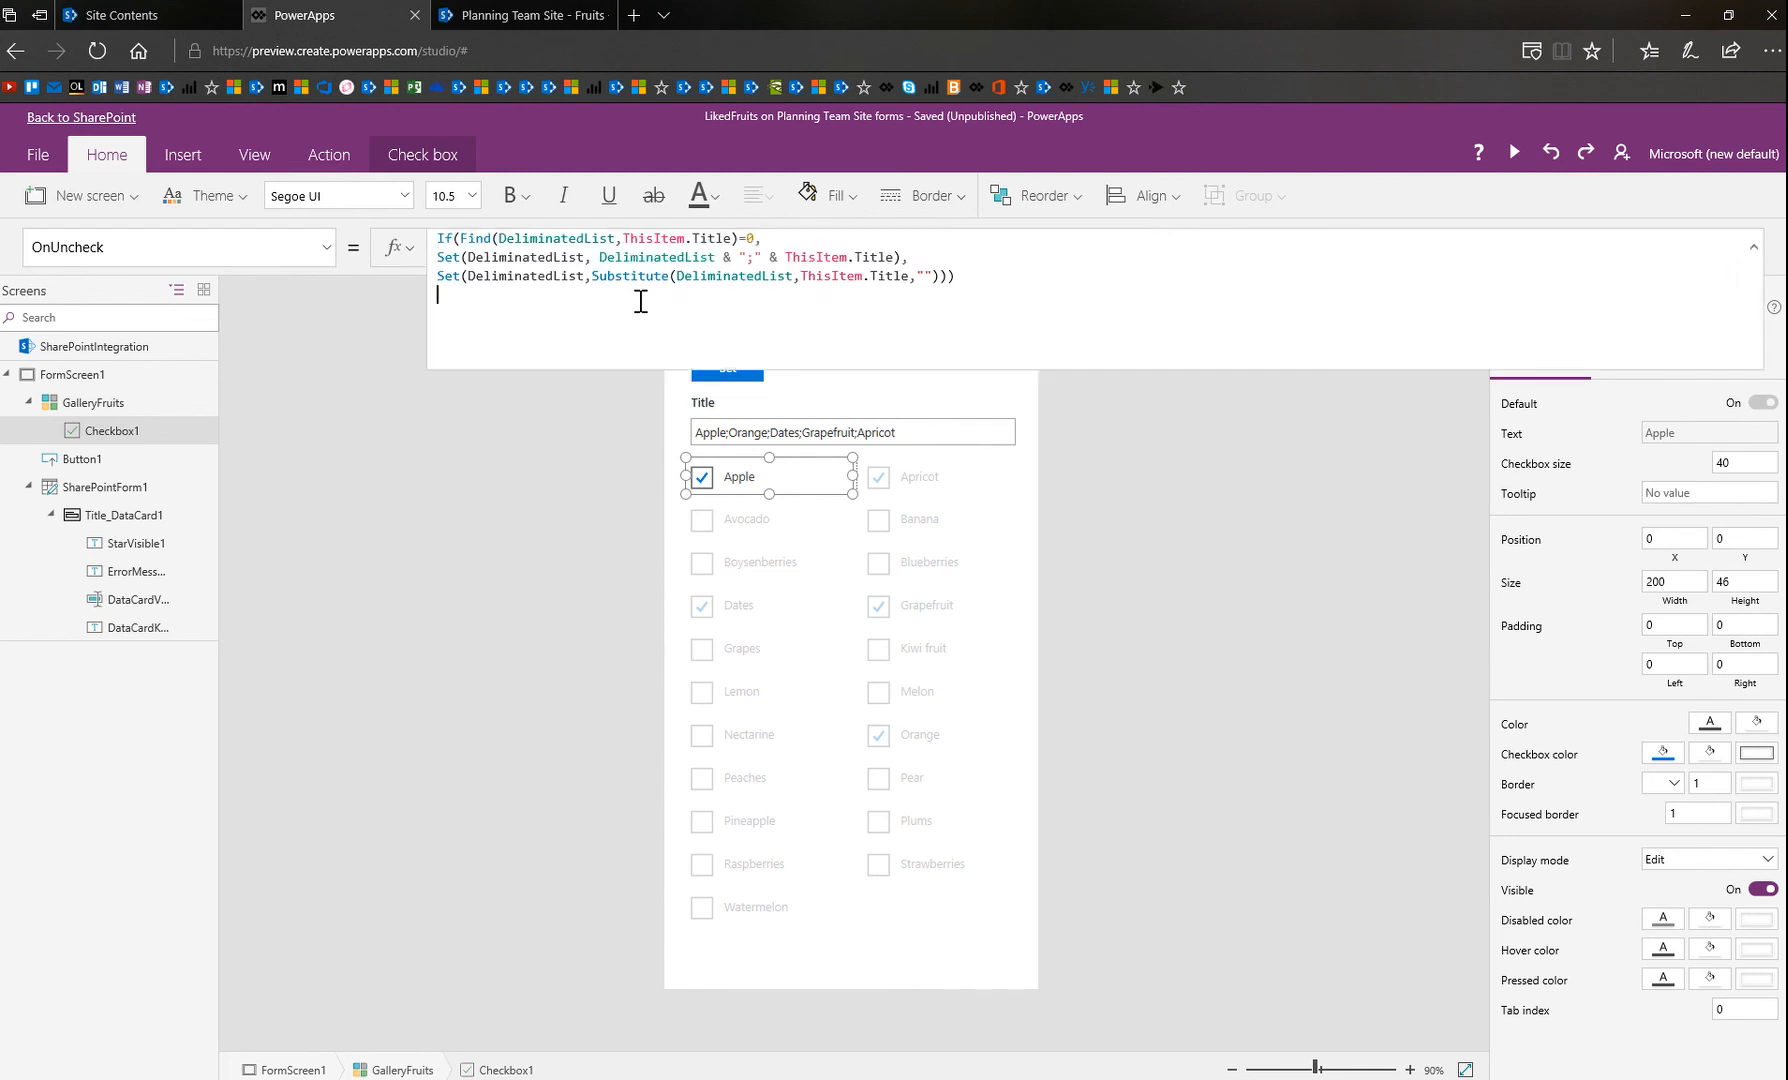
key(BackSpace)
Highlight the Find(DeliminatedList,ThisItem.Title)=0 condition in the OnUncheck formula and present the PowerPoint slide with the Find examples full screen.
drag(459, 237, 755, 238)
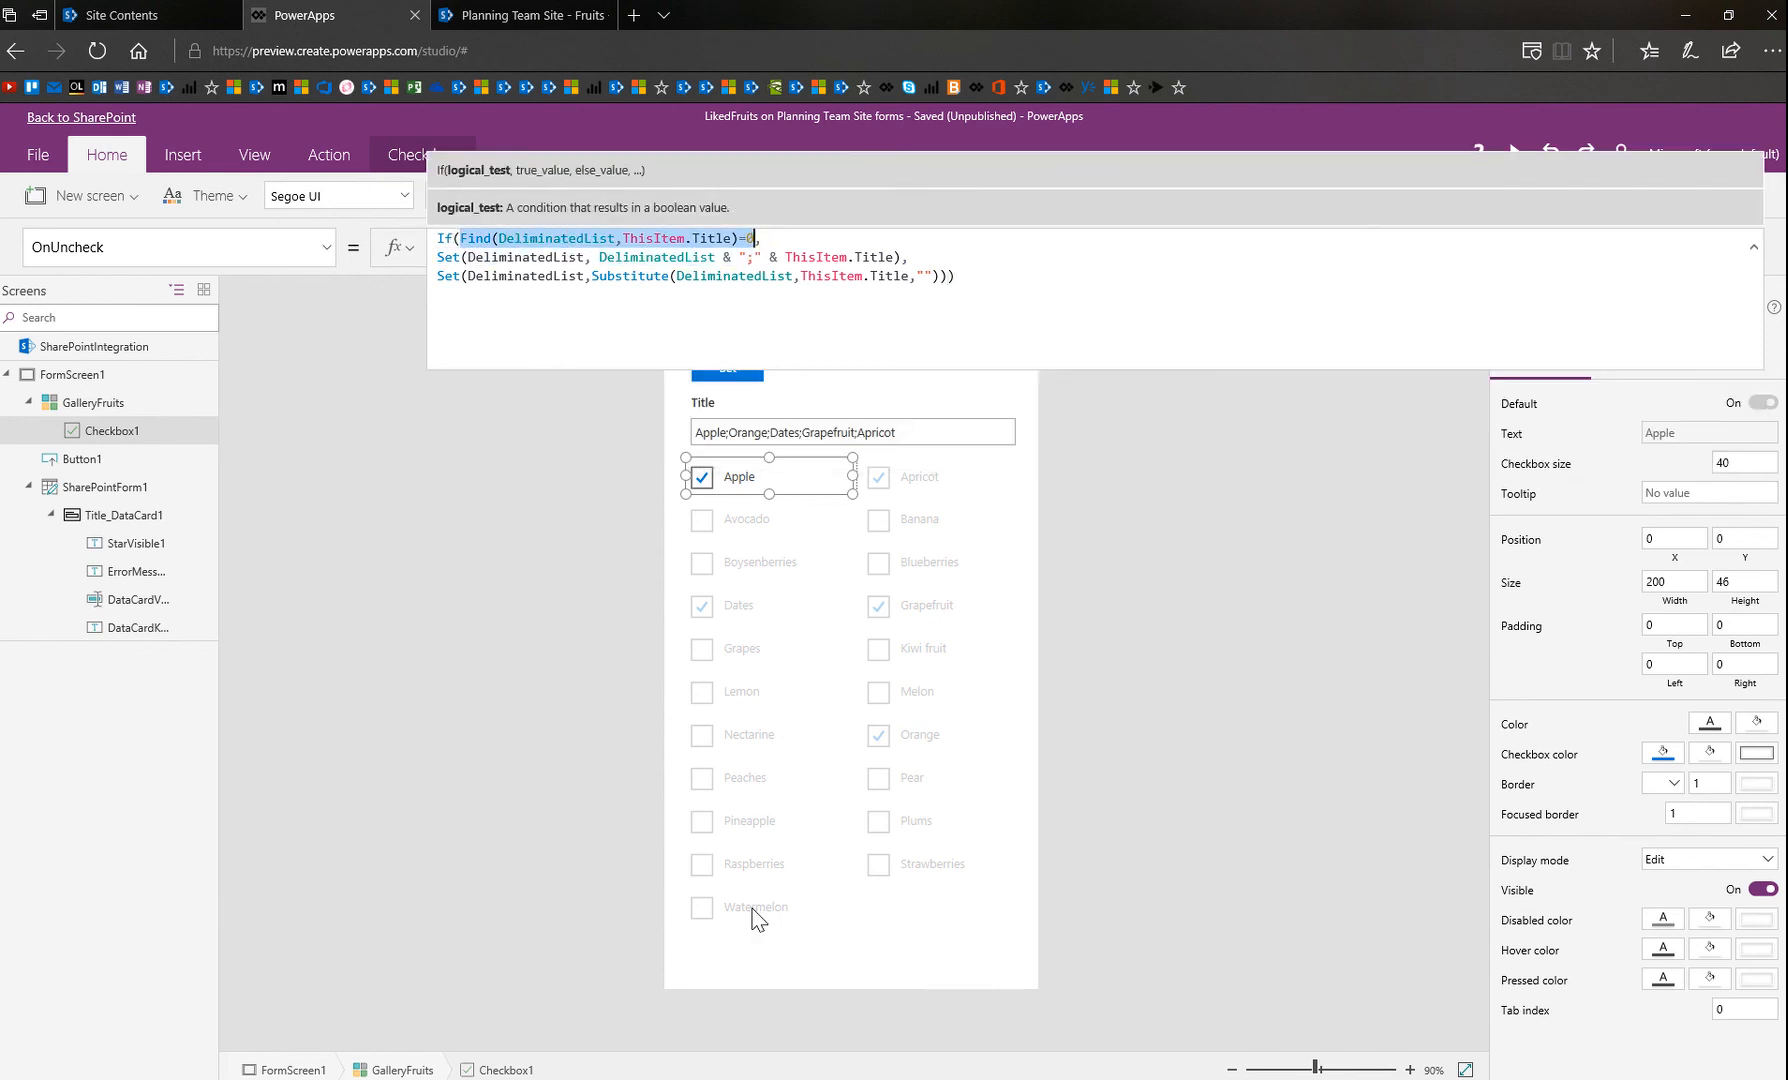
click(533, 1047)
key(alt+Tab)
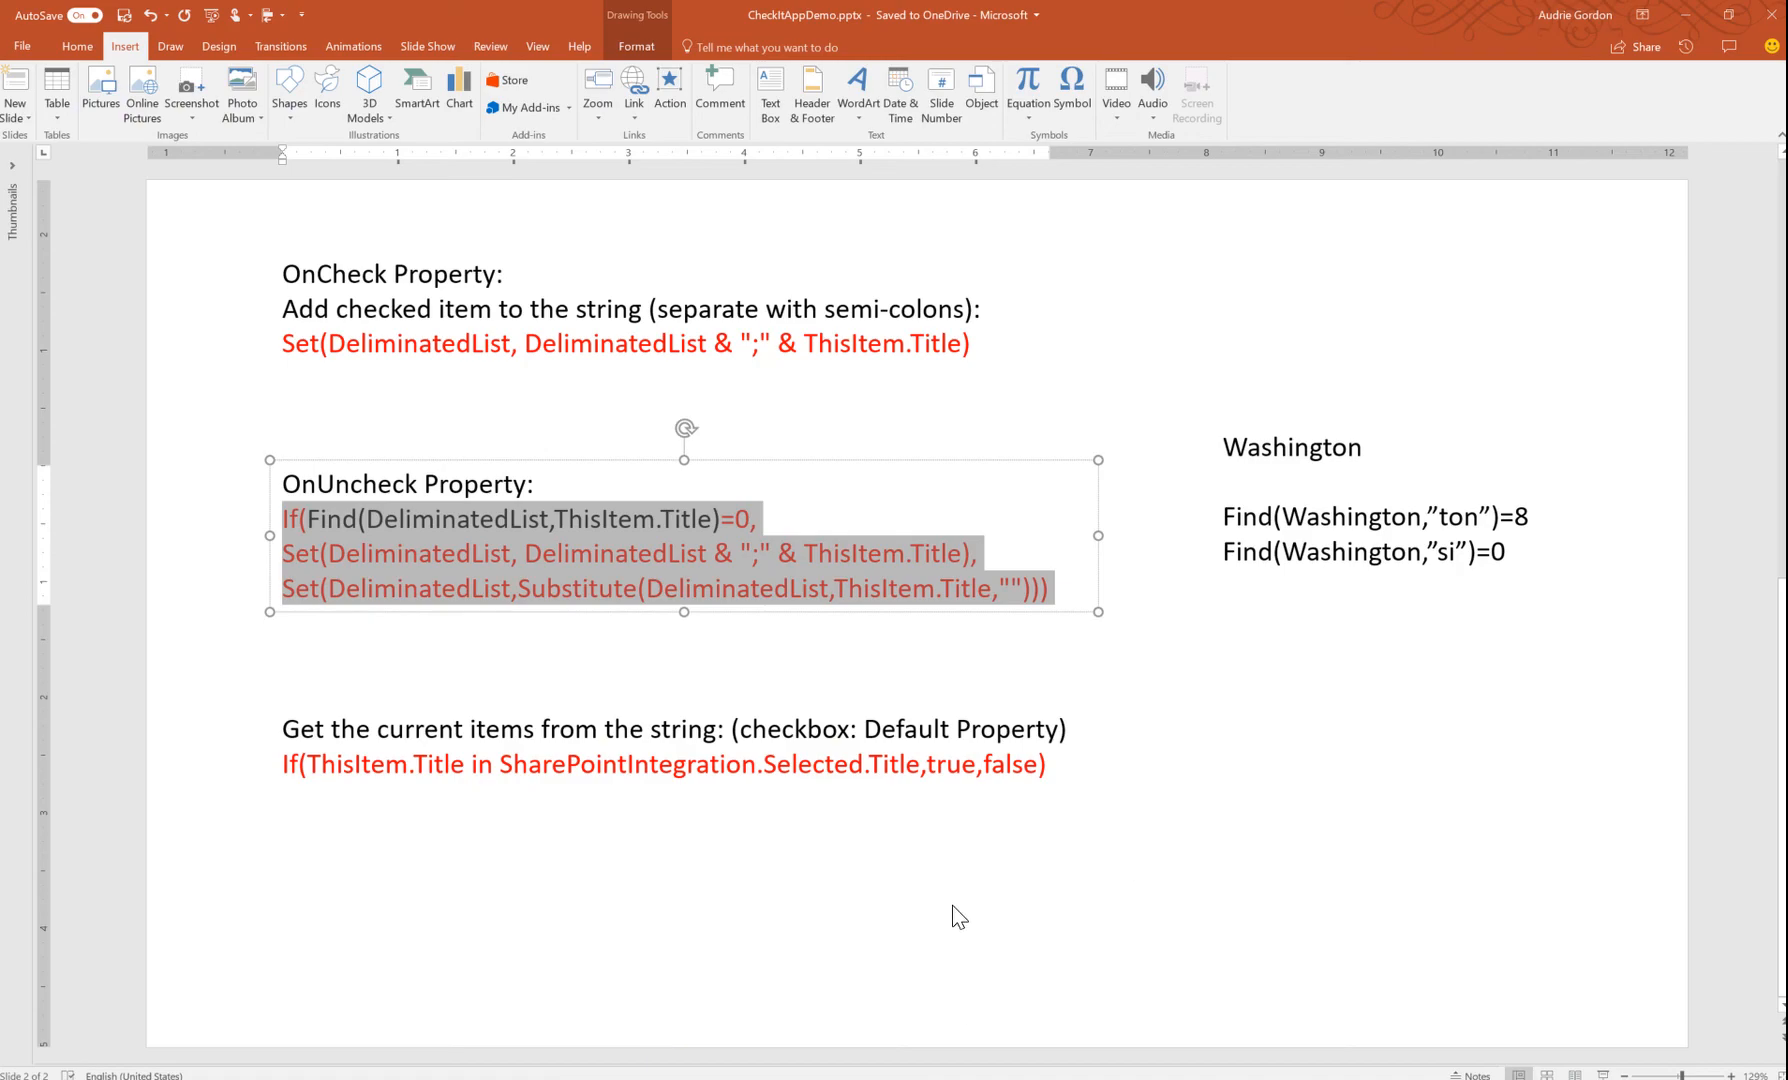
click(1603, 1075)
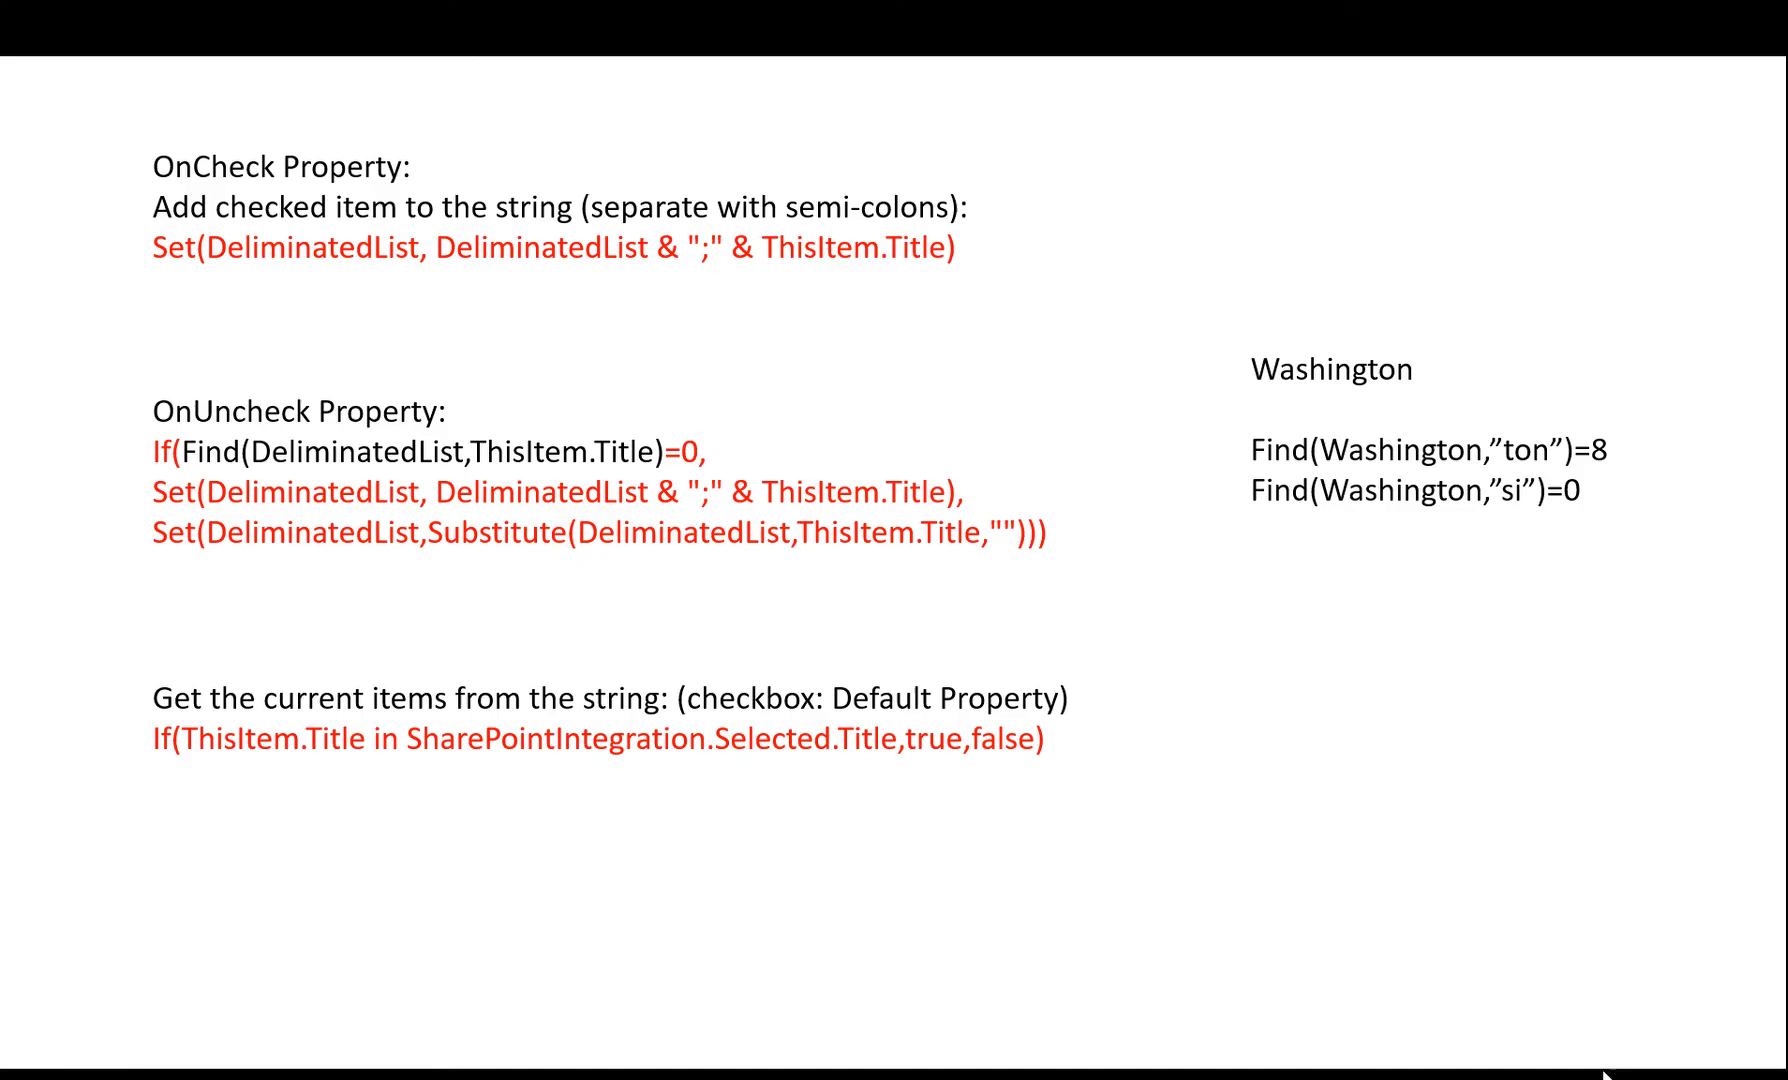